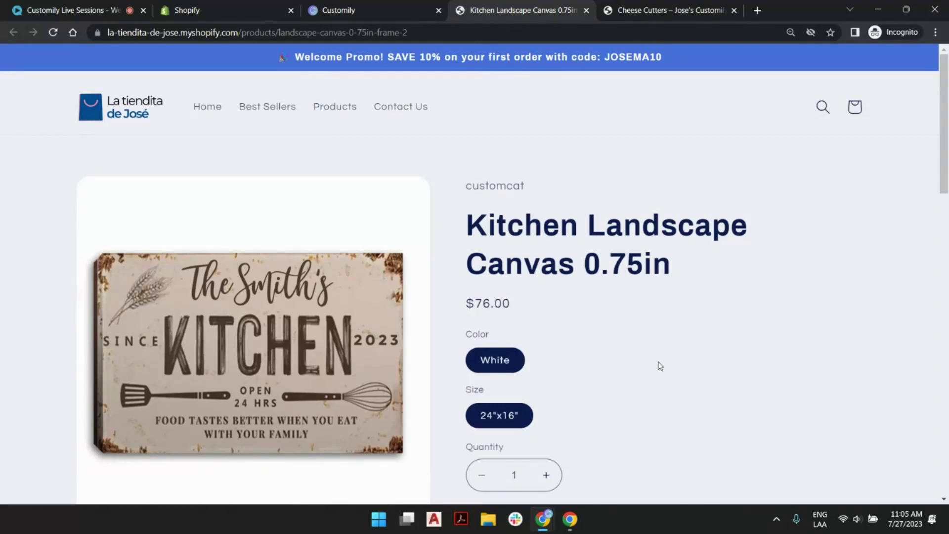
- Personalize the Kitchen Landscape Canvas by filling in the family name and setting the year to 2012
scroll(660, 365, "down", 2)
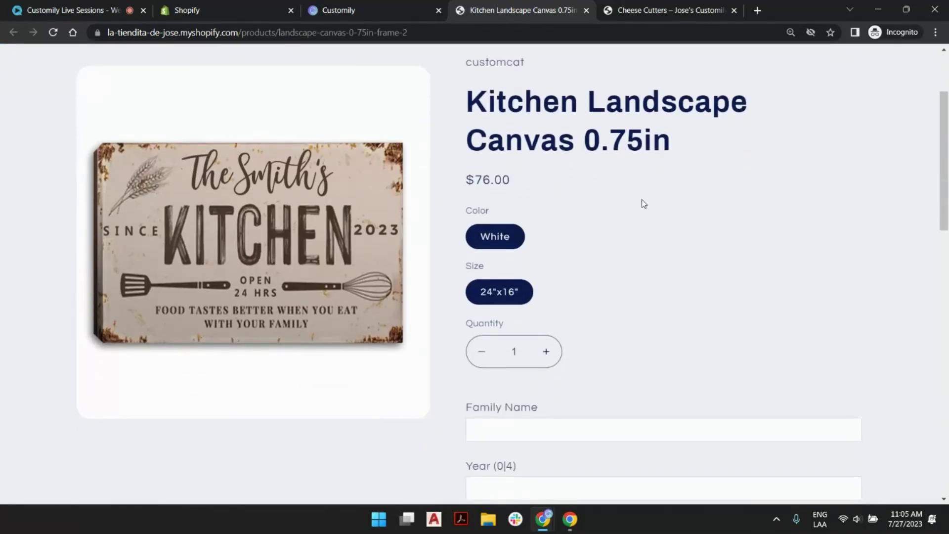
scroll(650, 201, "up", 2)
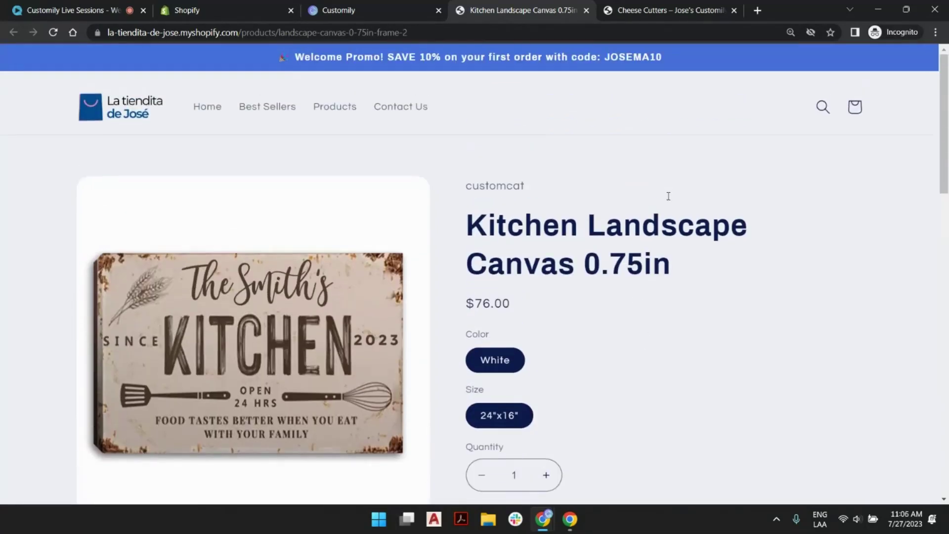
scroll(596, 210, "down", 2)
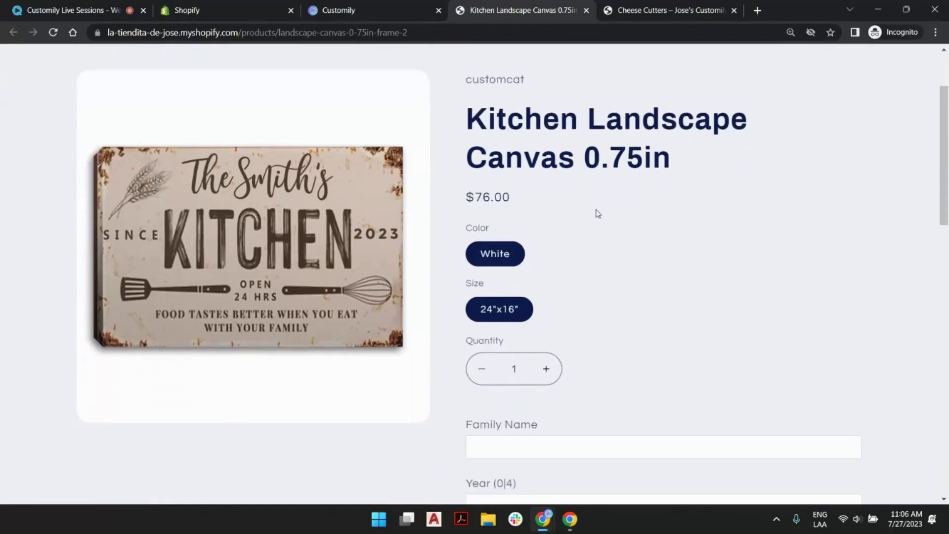
scroll(667, 152, "down", 1)
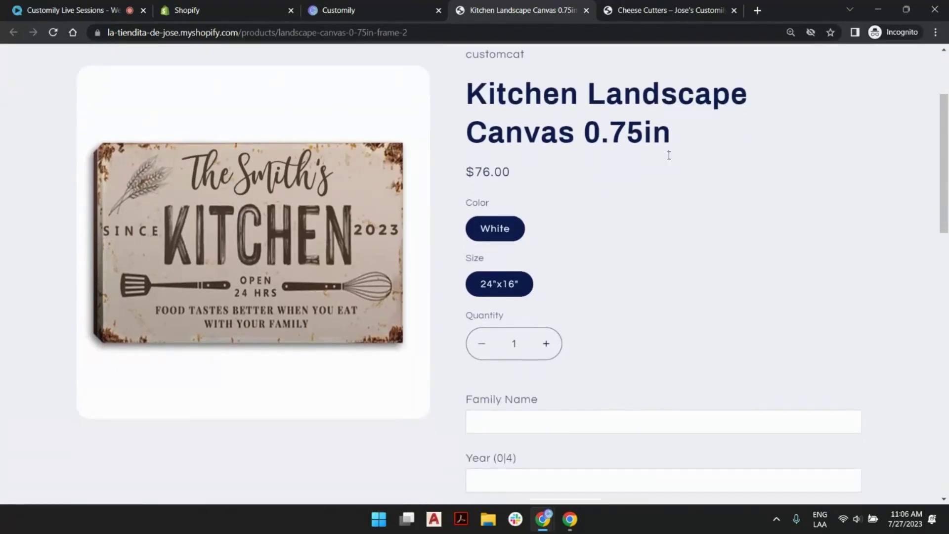
scroll(692, 169, "down", 2)
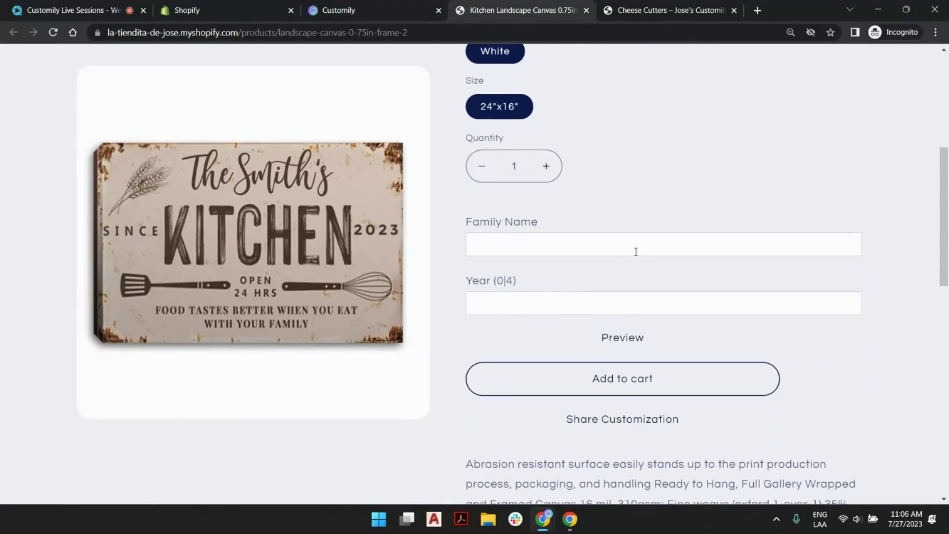
left_click(636, 252)
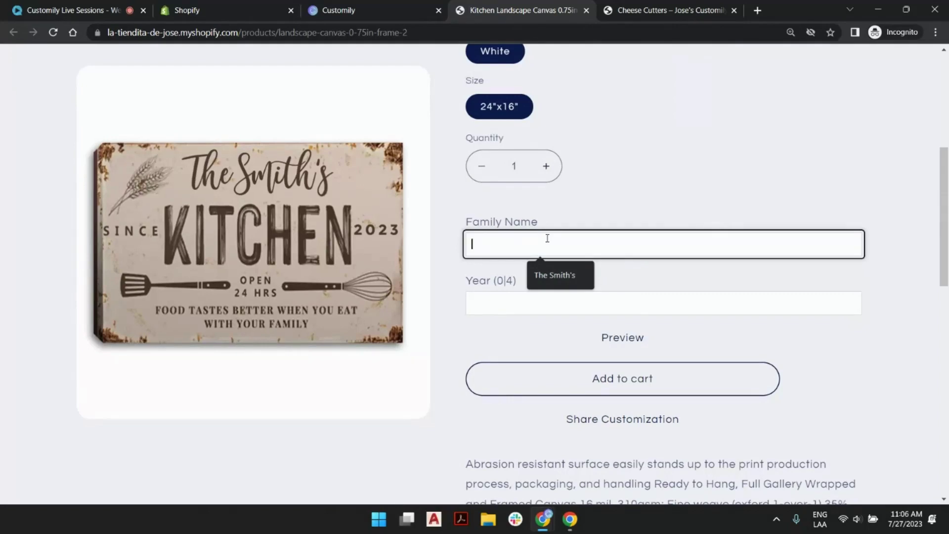
type("The Smith's")
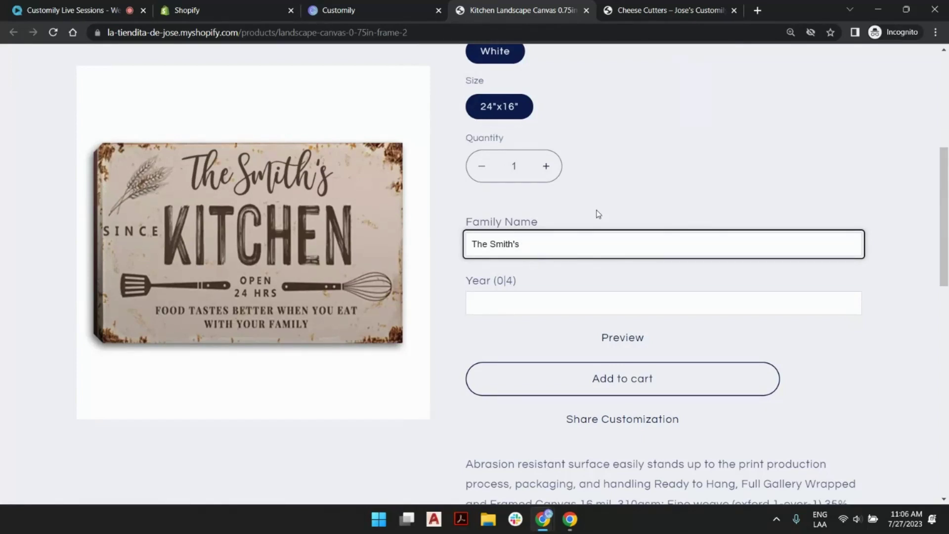
left_click(595, 296)
type("20")
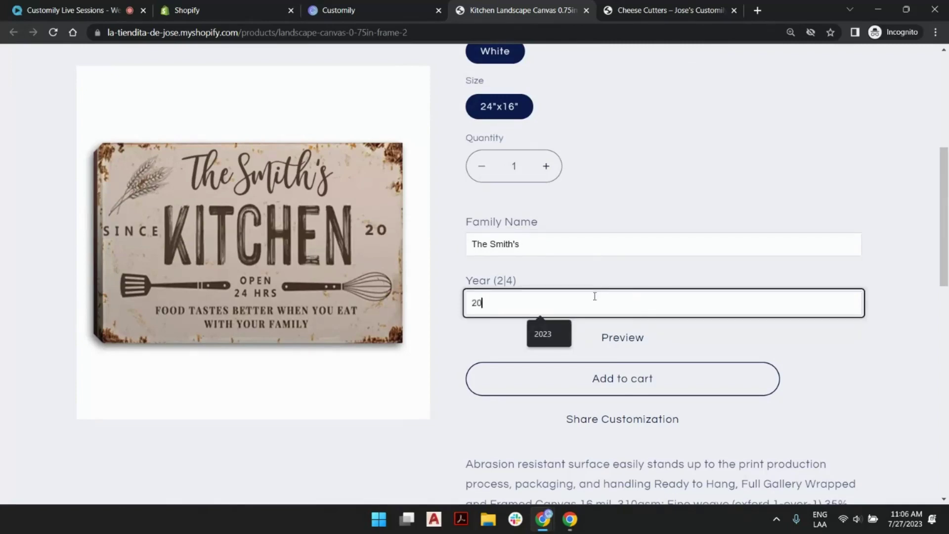
type("12")
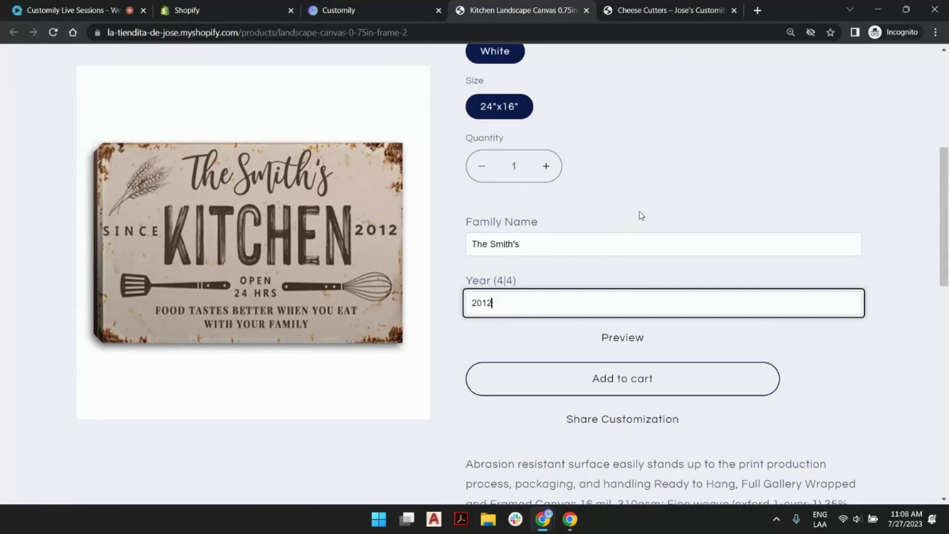
scroll(641, 215, "up", 1)
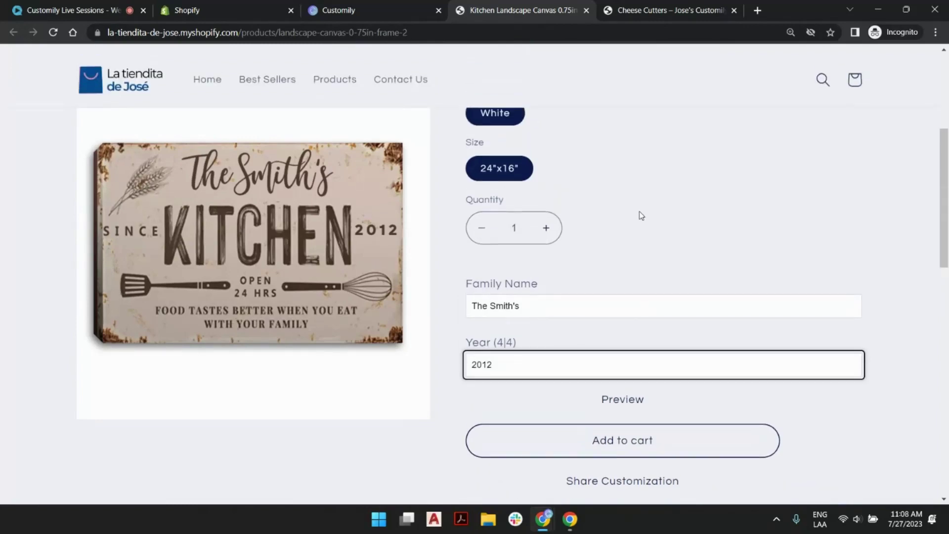
- Open the Cheese Cutters product page and fill in a family name for the handles
left_click(655, 7)
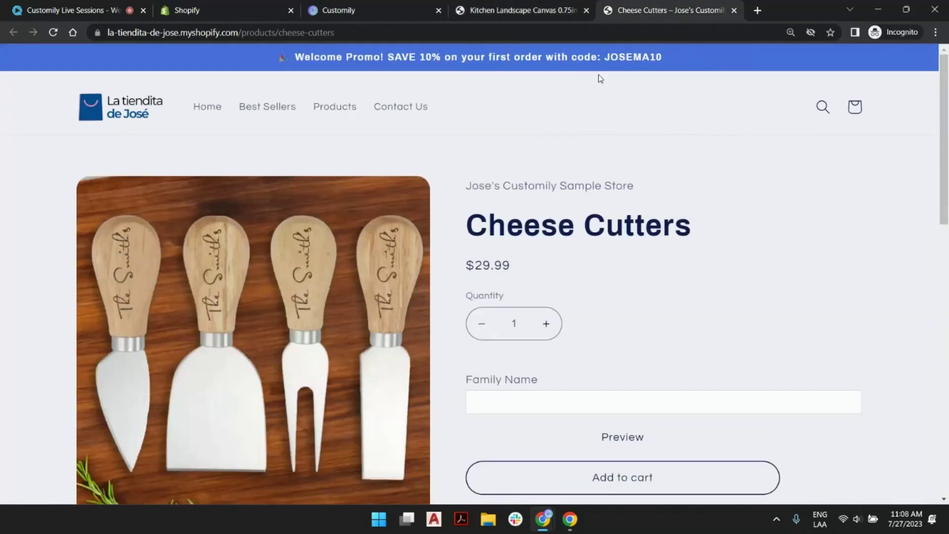
scroll(630, 174, "down", 1)
scroll(631, 174, "down", 1)
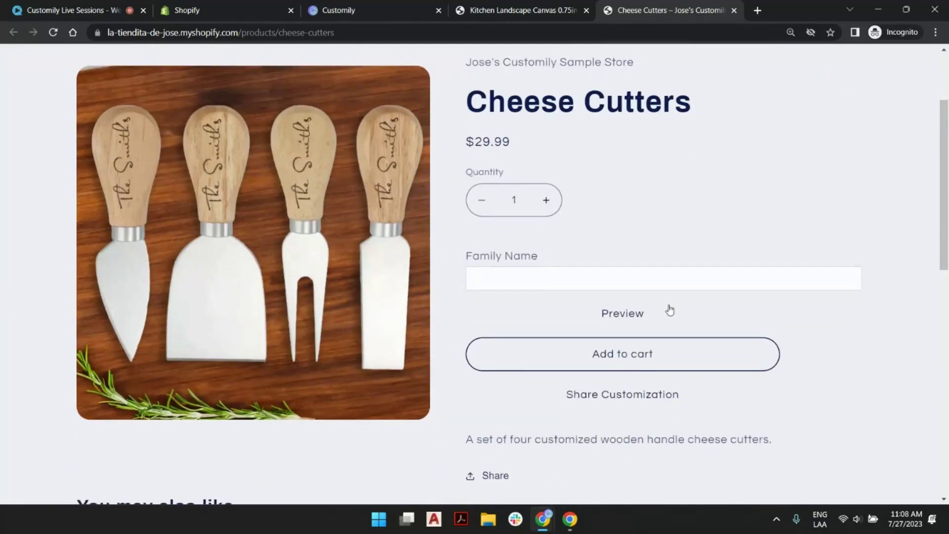
left_click(606, 280)
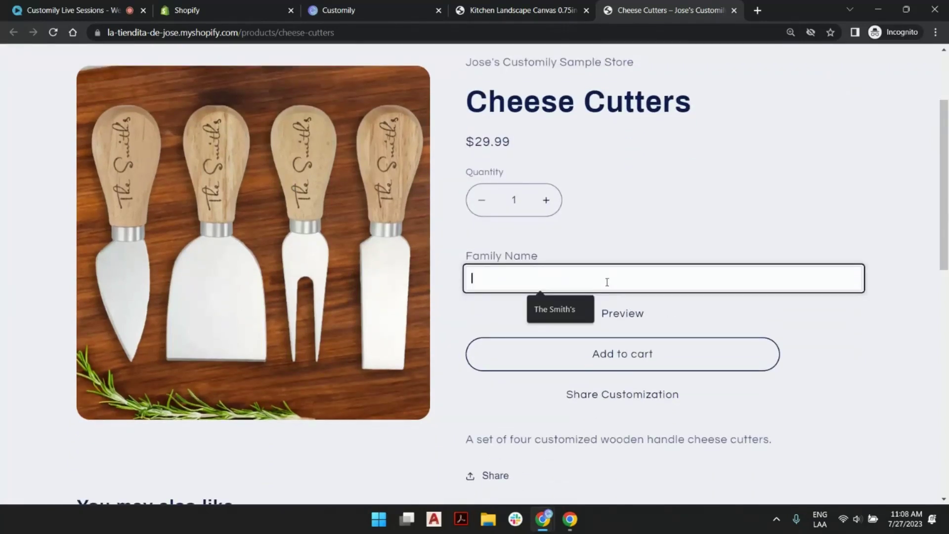
type("J")
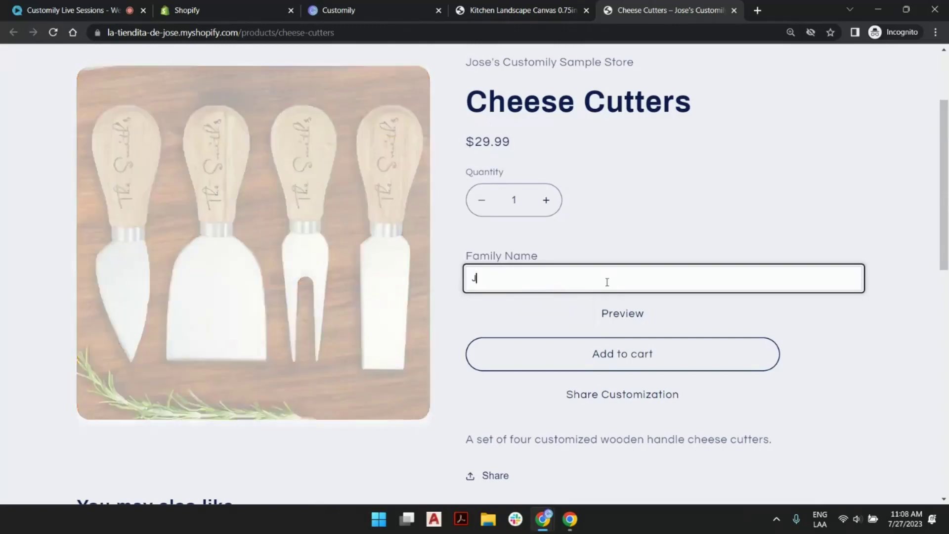
type("ohnson")
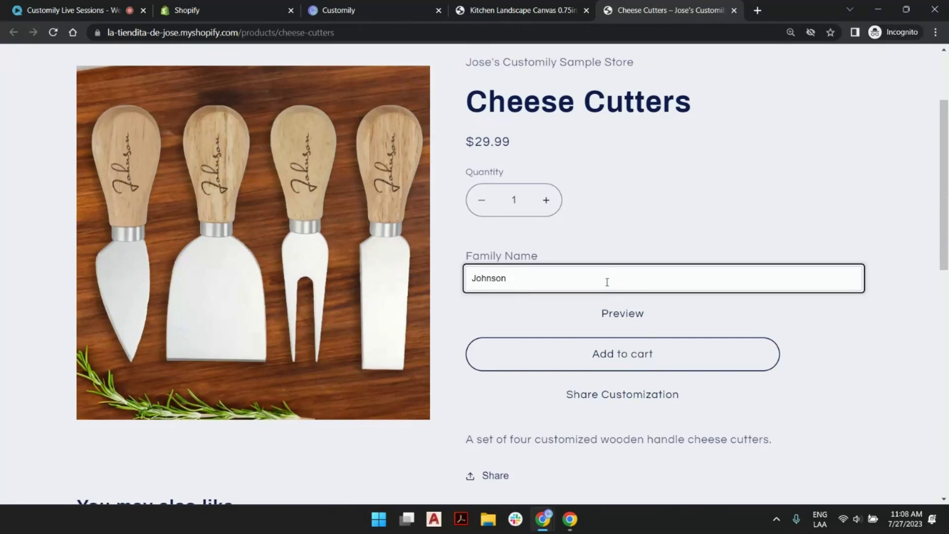
- Replace the personalization text on the cheese cutters with a different name and check the live preview
key("ctrl+a")
type("Josem")
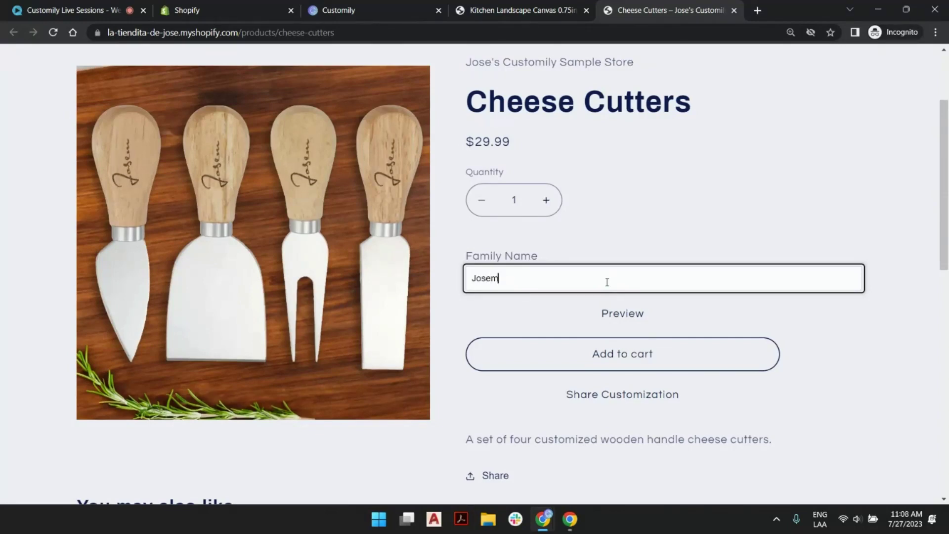
type("a")
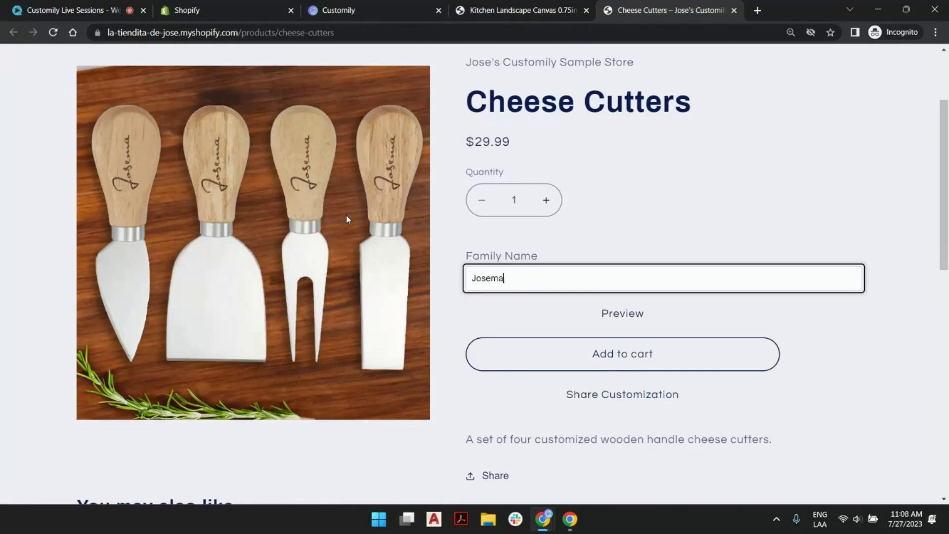
scroll(636, 220, "up", 3)
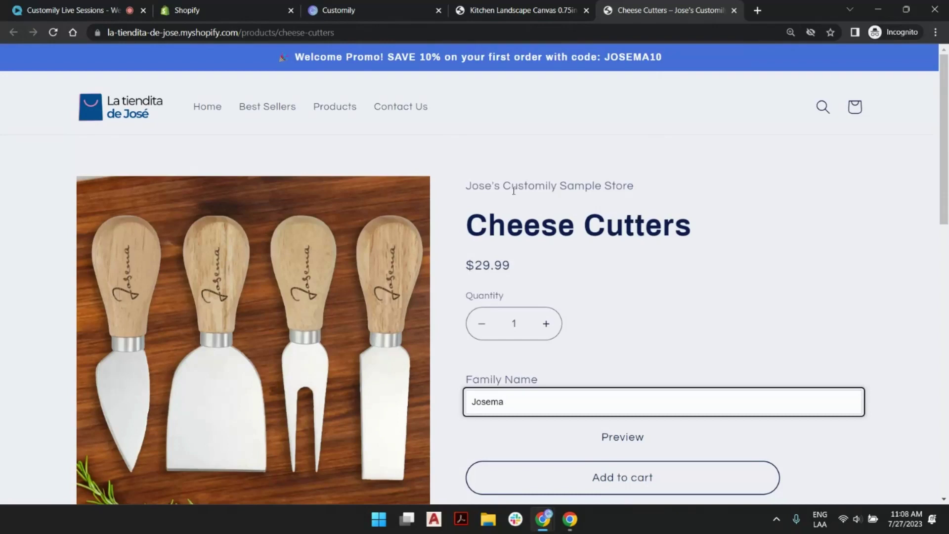
scroll(514, 190, "down", 1)
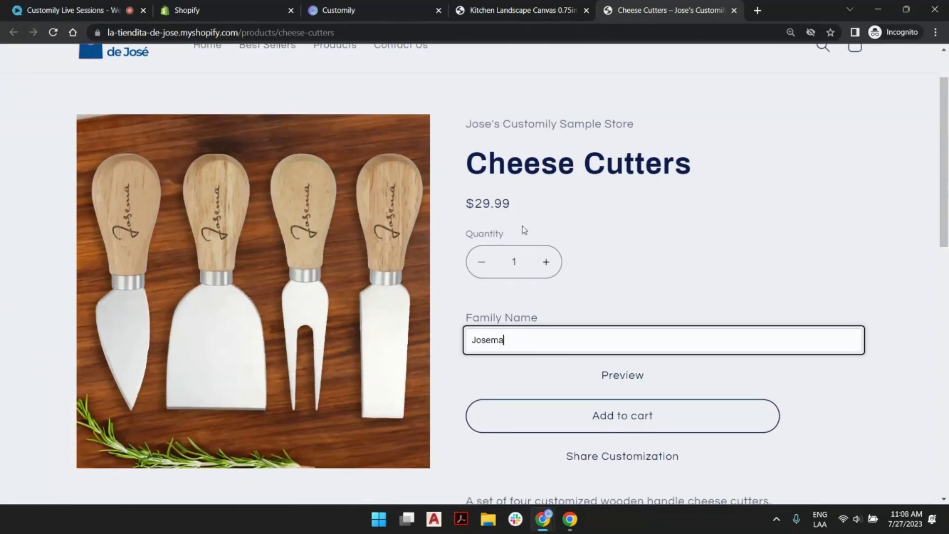
scroll(697, 229, "down", 1)
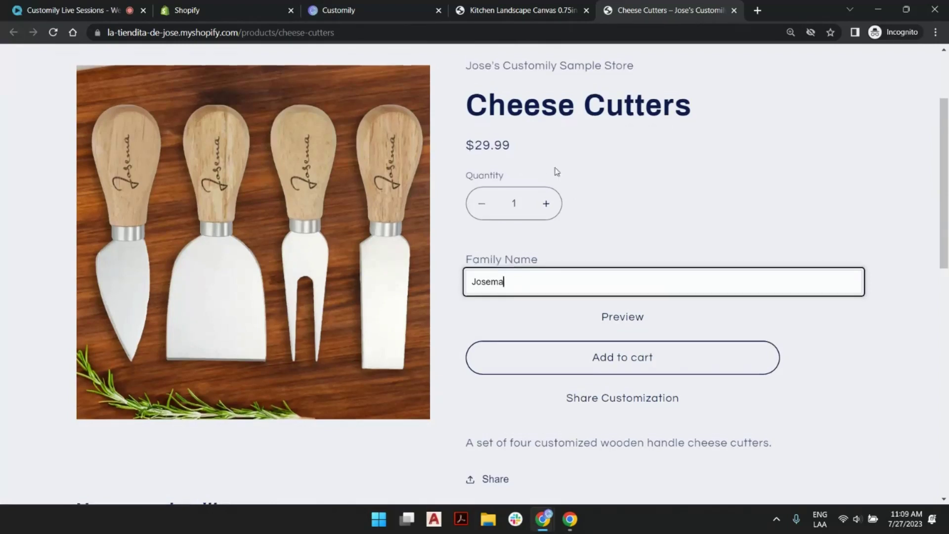
scroll(610, 175, "up", 3)
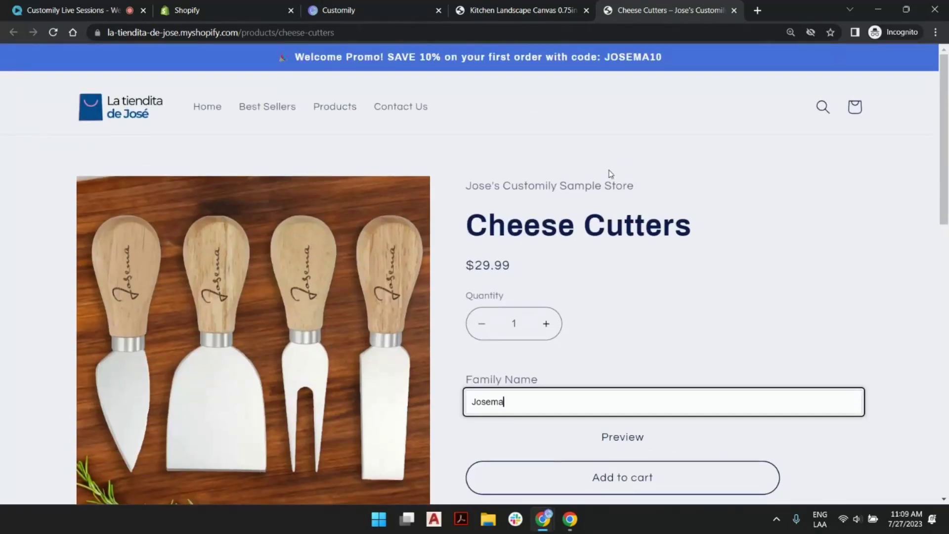
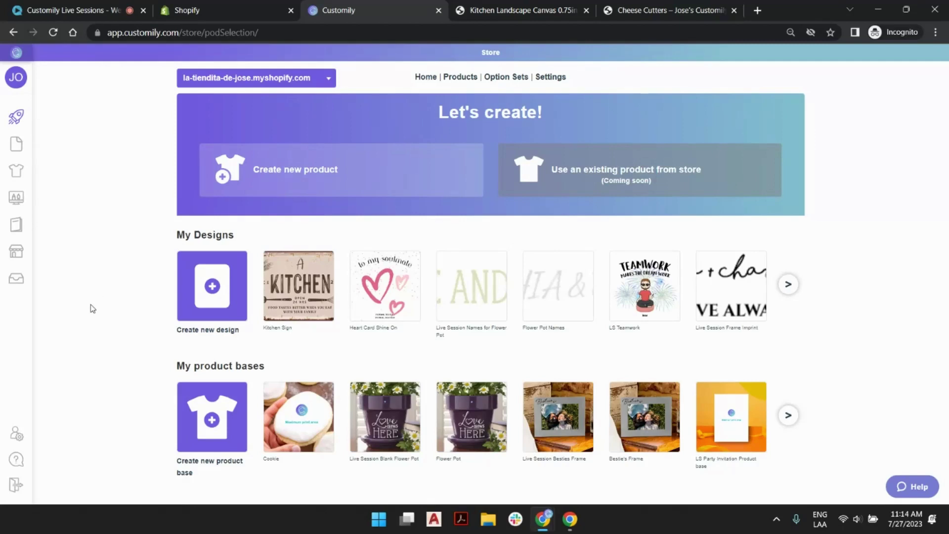
- Review the Kitchen Landscape Canvas and Cheese Cutters product pages in the storefront
mouse_move(26, 332)
left_click(508, 4)
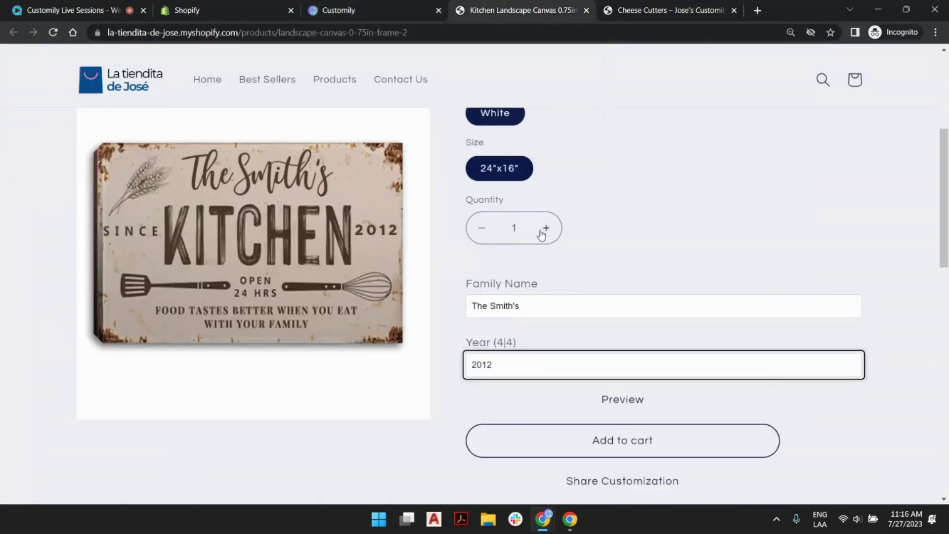
scroll(544, 226, "up", 5)
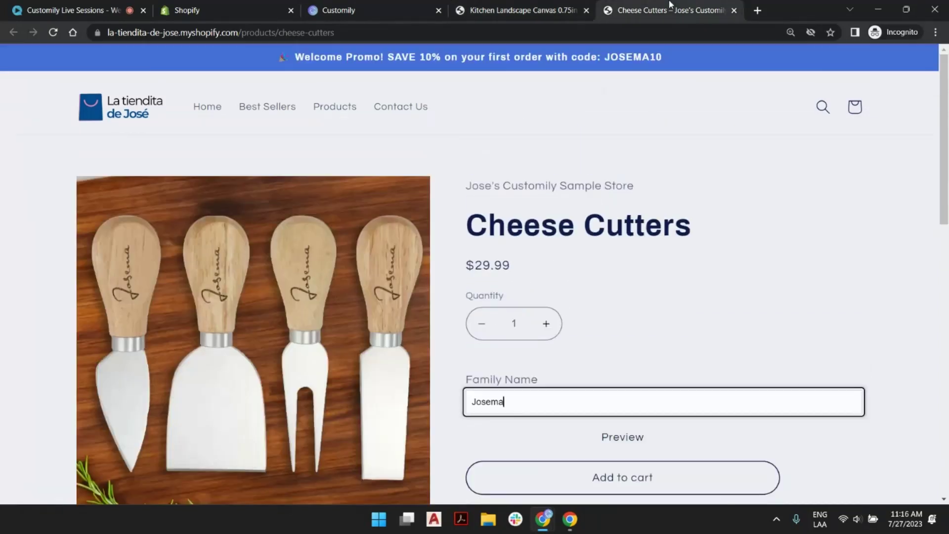
left_click(673, 8)
left_click(514, 8)
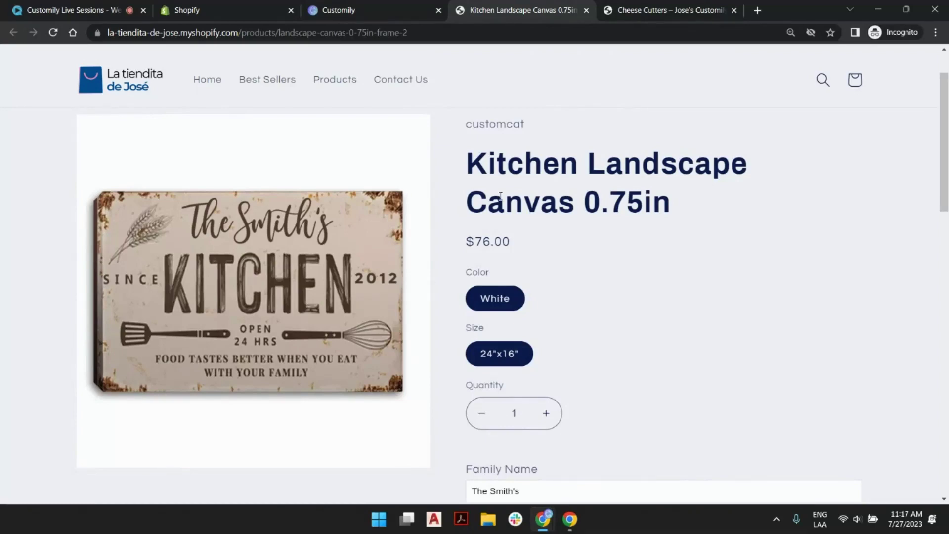
- Switch to Customily and start a new product to view the product bases and print-on-demand providers
left_click(373, 9)
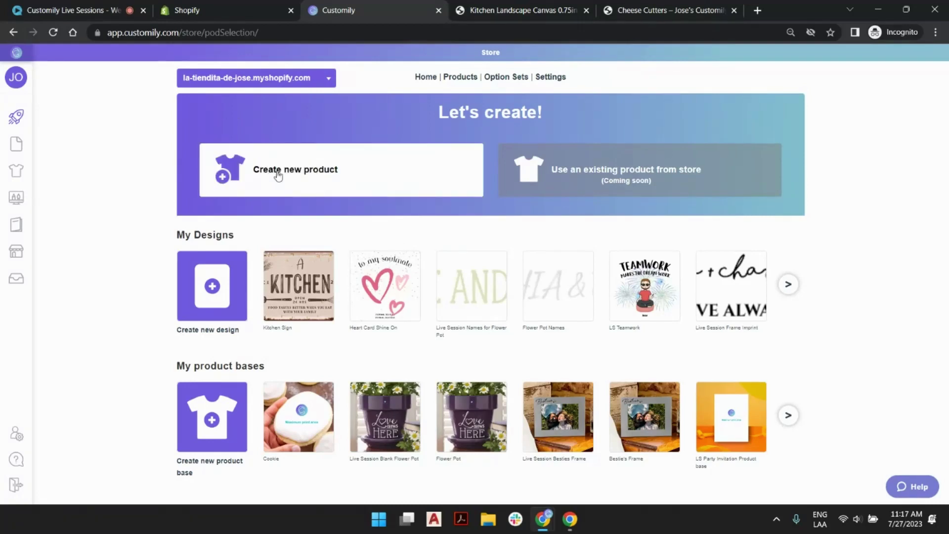
left_click(393, 171)
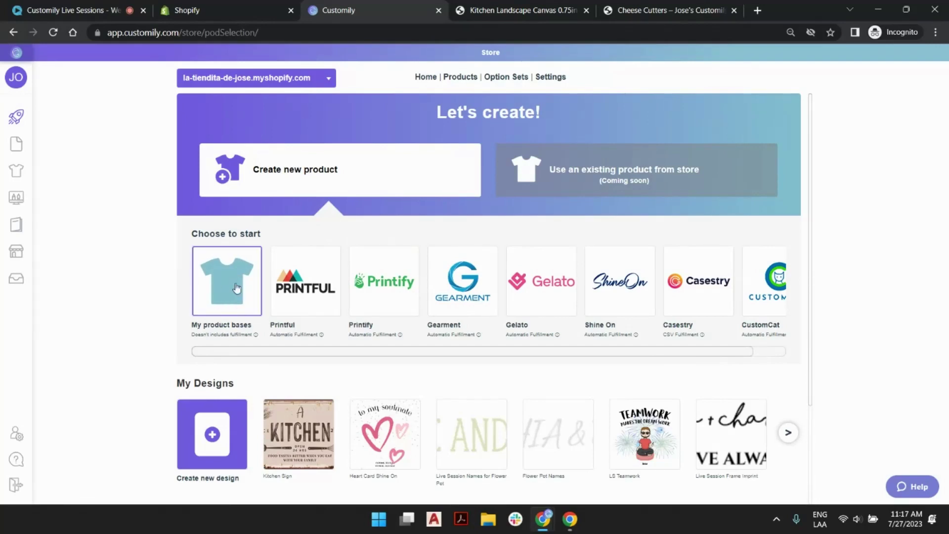
scroll(212, 292, "down", 3)
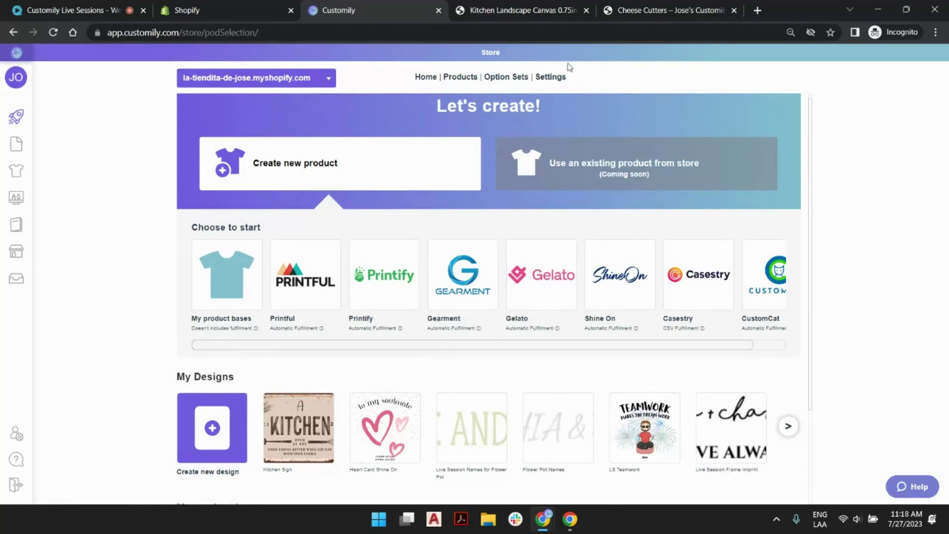
- Open the store's integration settings, enable the CustomCat provider integration and go to its API key field
left_click(554, 78)
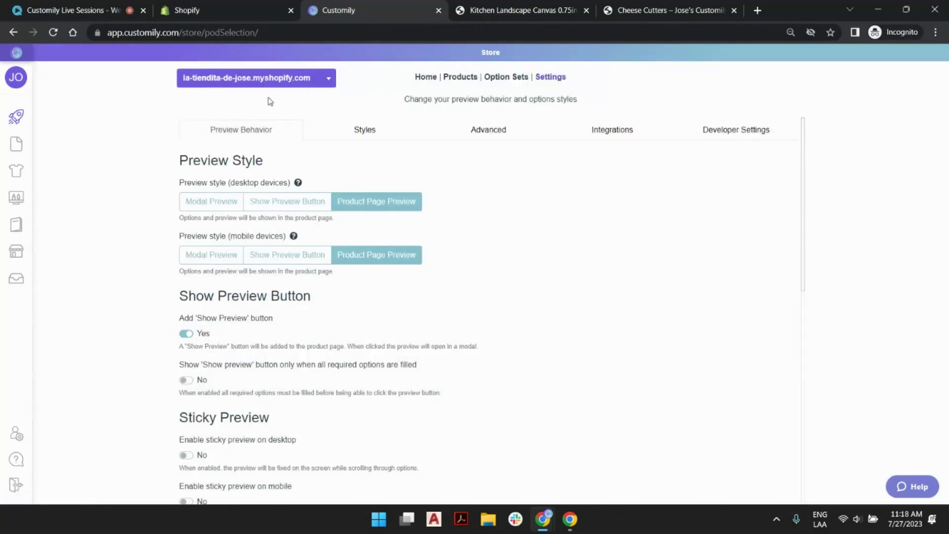
left_click(614, 132)
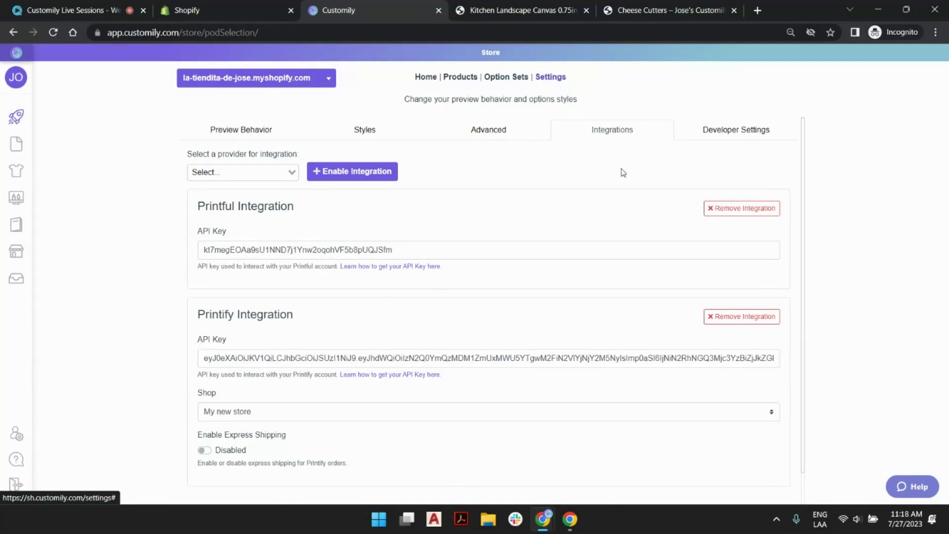
left_click(281, 173)
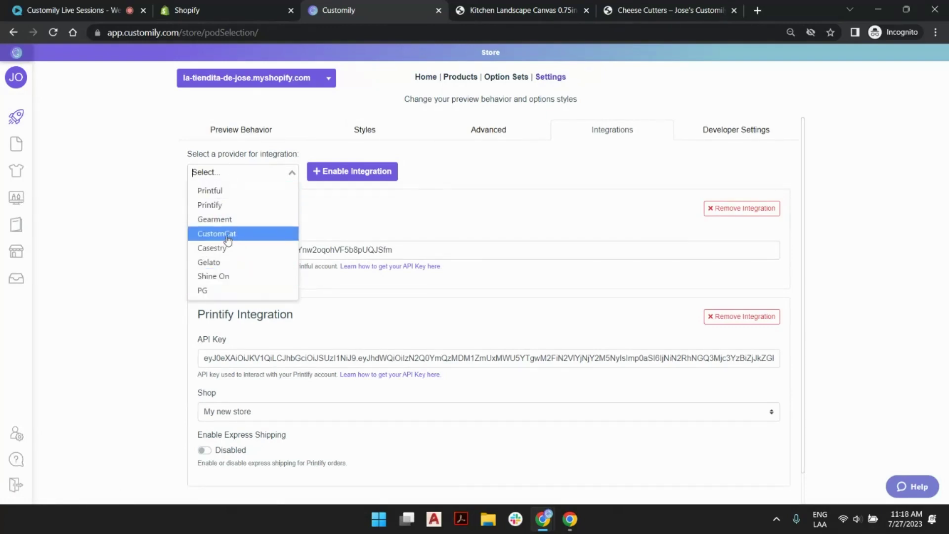
left_click(226, 236)
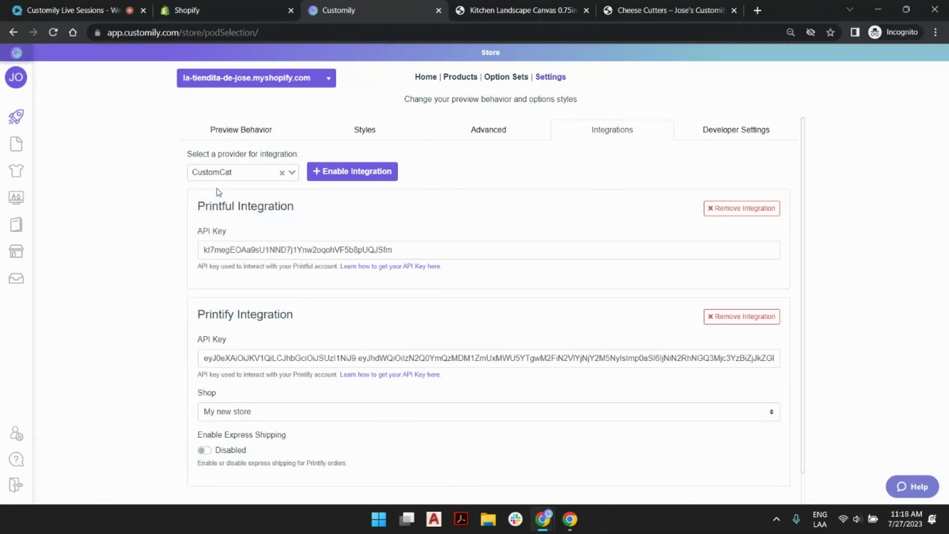
left_click(357, 174)
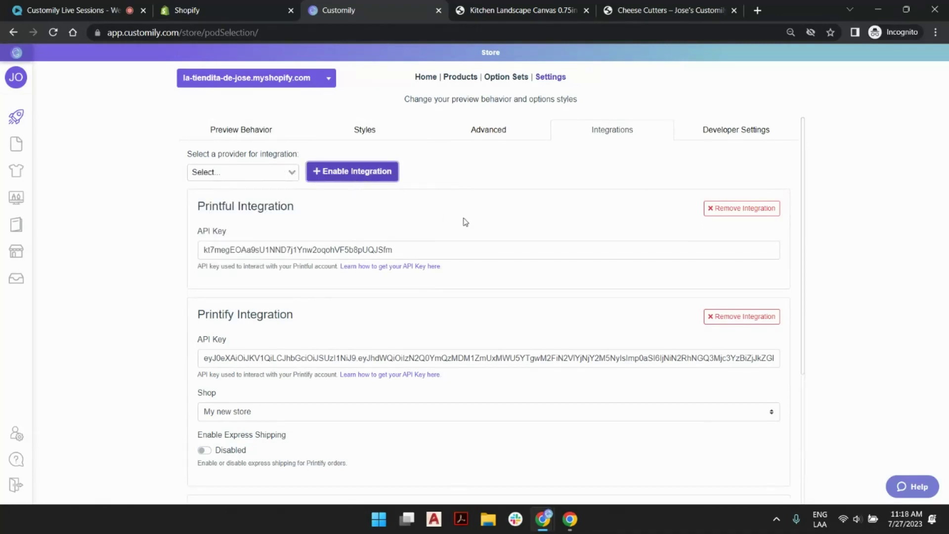
scroll(464, 222, "down", 4)
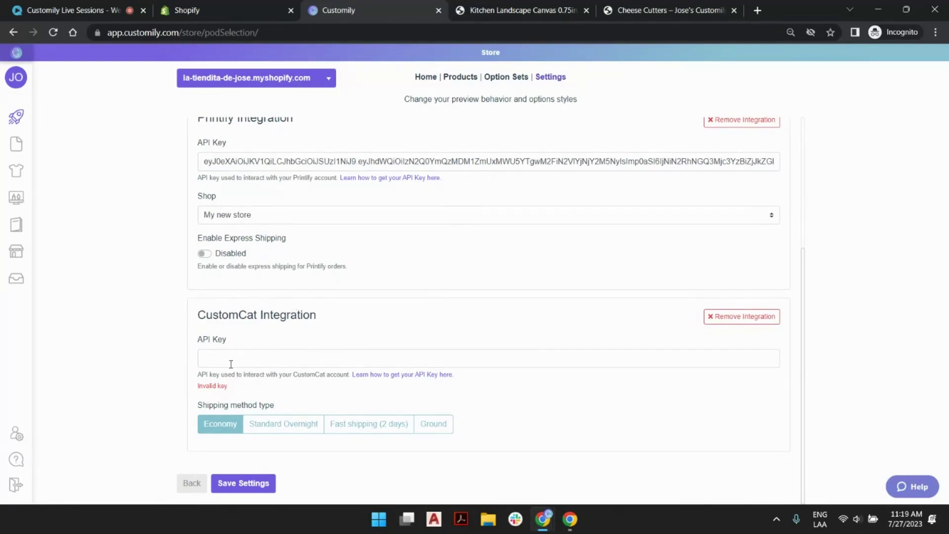
left_click(248, 354)
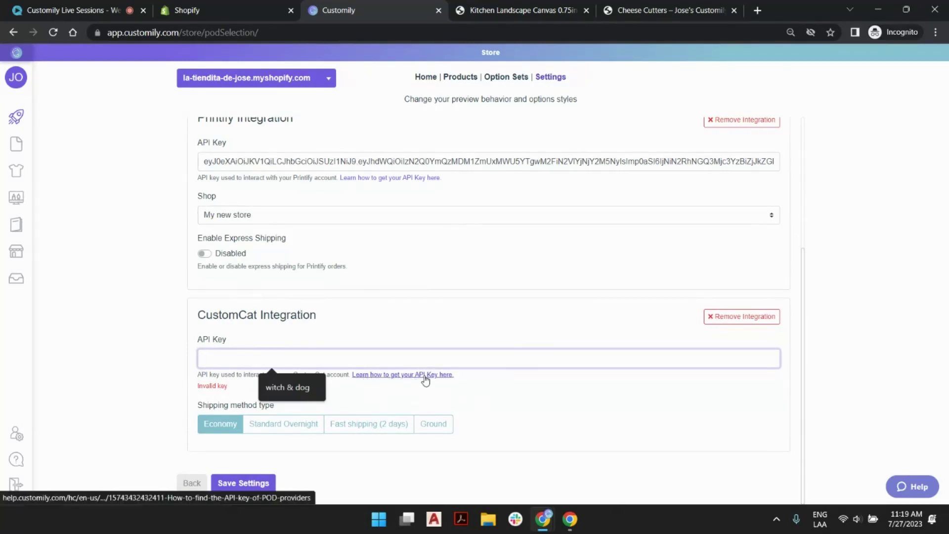
- Open the help article on POD provider API keys and read through the CustomCat API key instructions
left_click(424, 375)
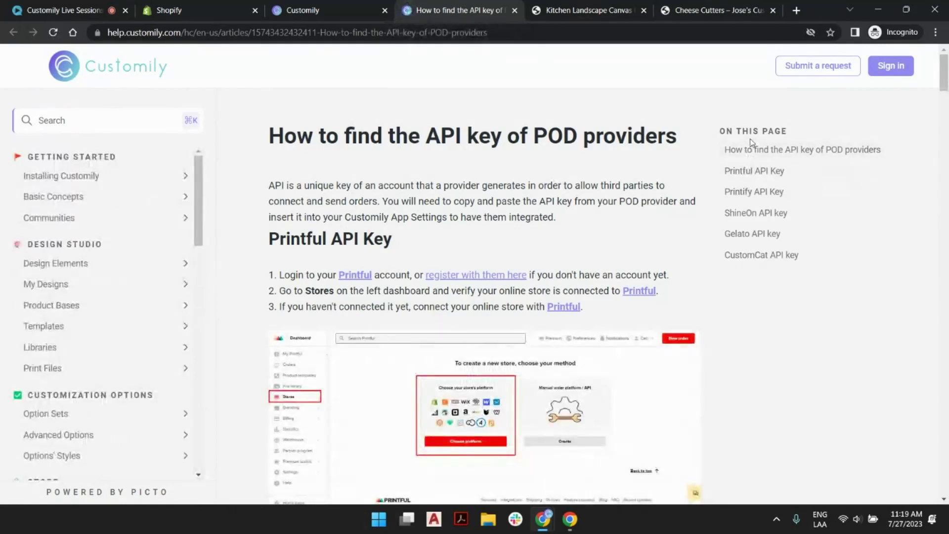
left_click(761, 256)
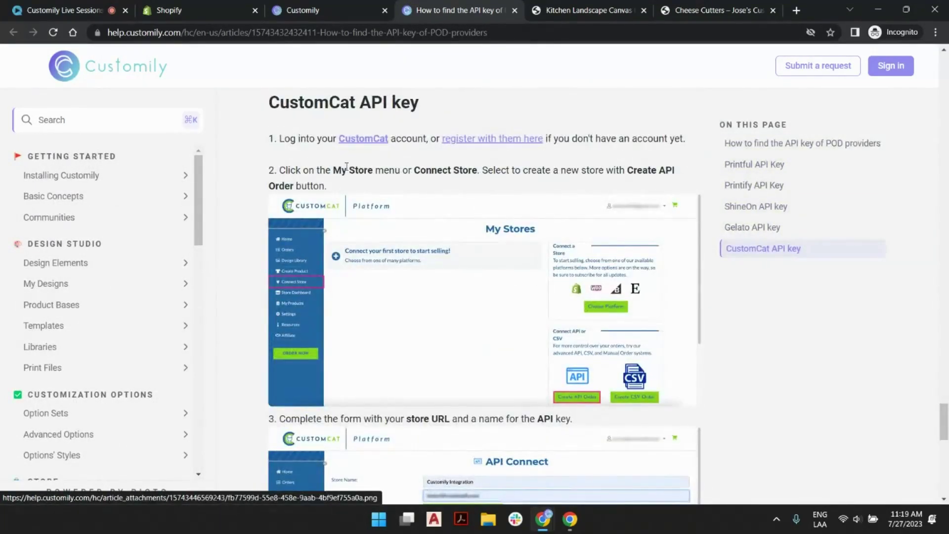
scroll(465, 200, "down", 3)
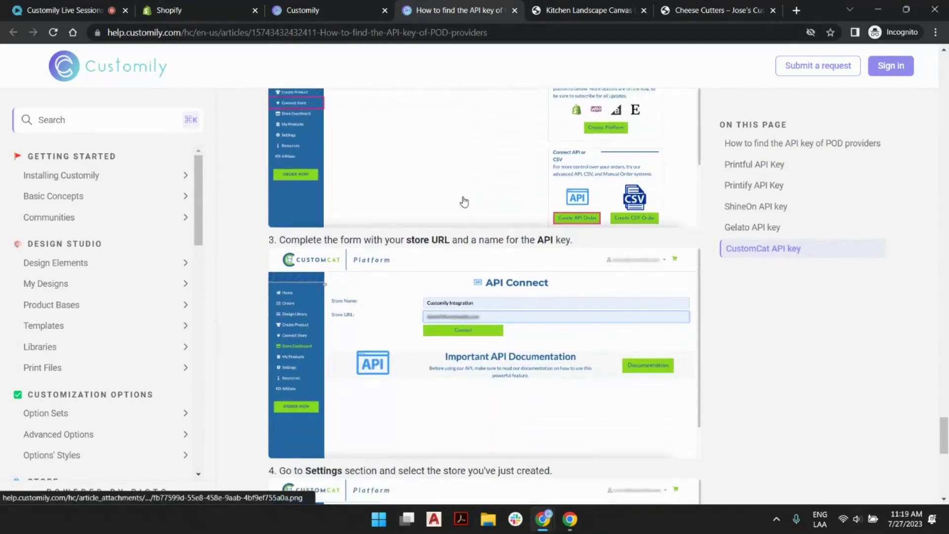
scroll(464, 200, "down", 10)
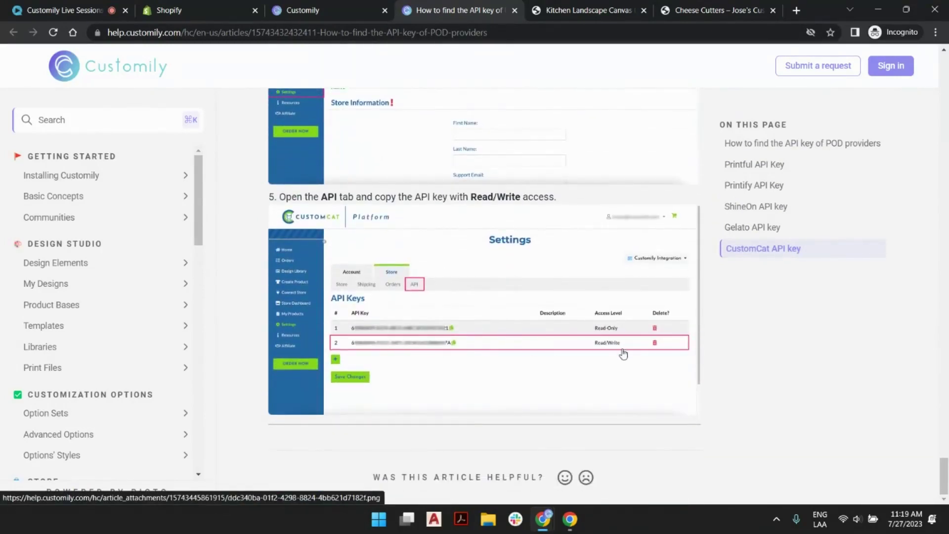
- Return to the integration settings, discard the CustomCat integration without entering an API key, and save the settings
left_click(341, 10)
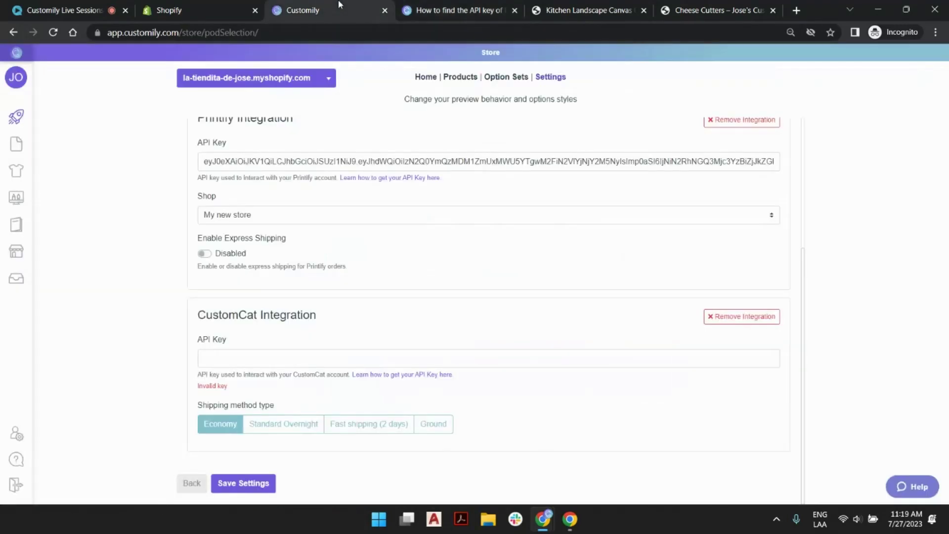
right_click(266, 358)
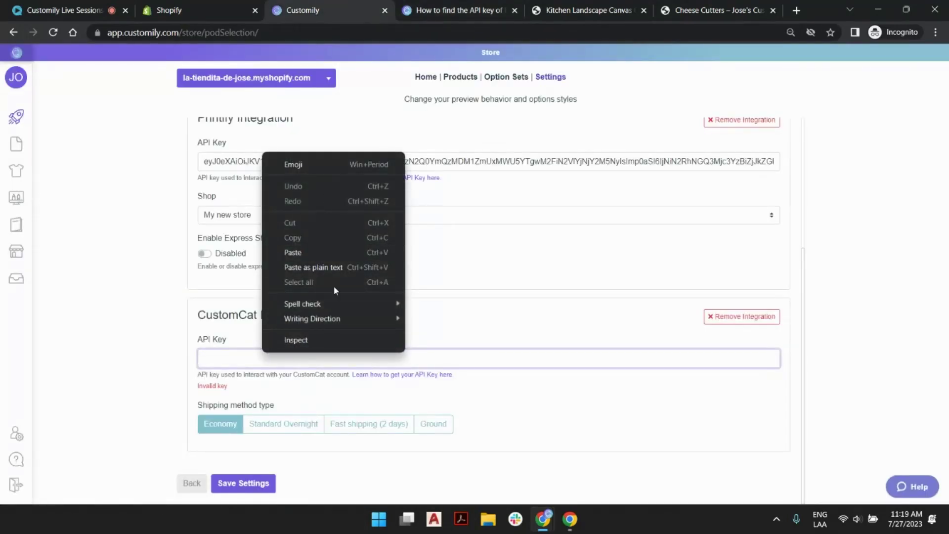
left_click(175, 363)
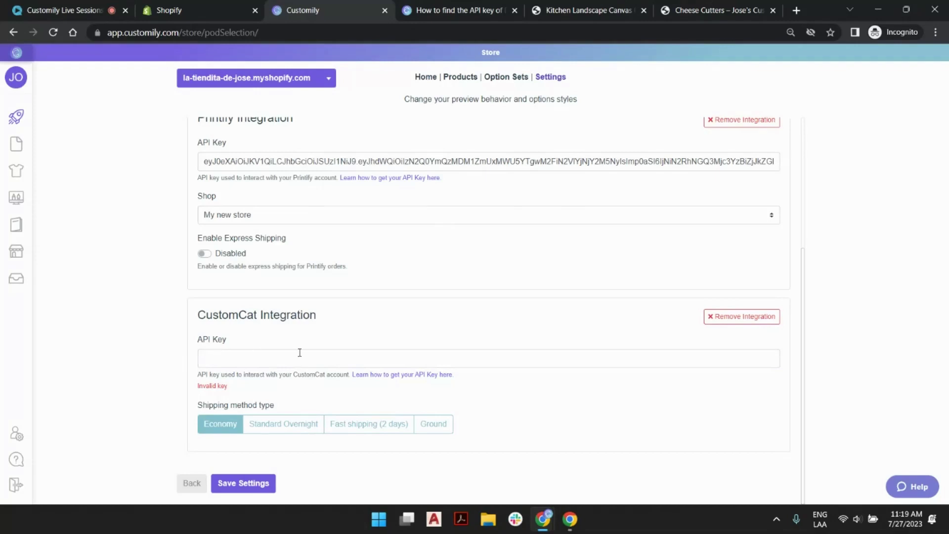
left_click_drag(197, 386, 233, 391)
left_click(233, 390)
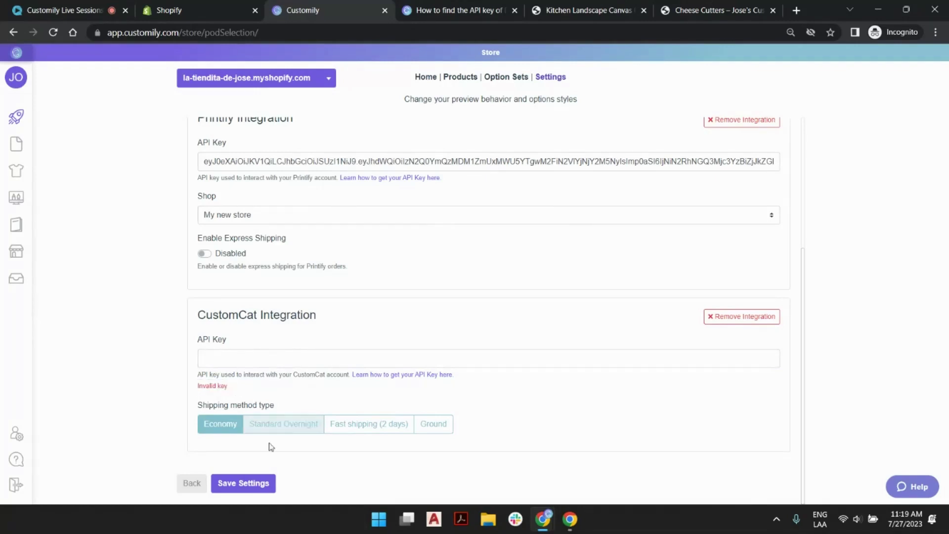
left_click(256, 483)
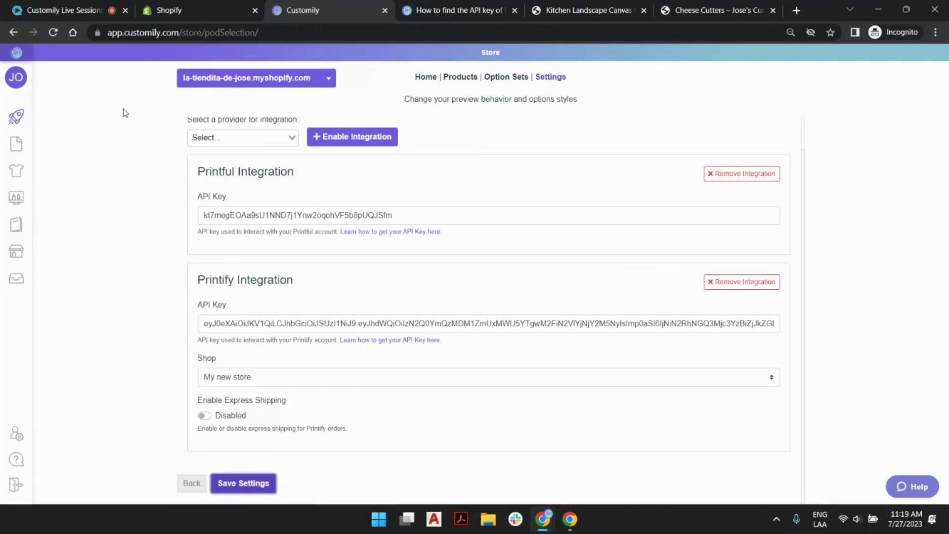
- Start a new product from CustomCat, look through its catalog and pick Landscape Canvas 0.75in Frame
left_click(39, 120)
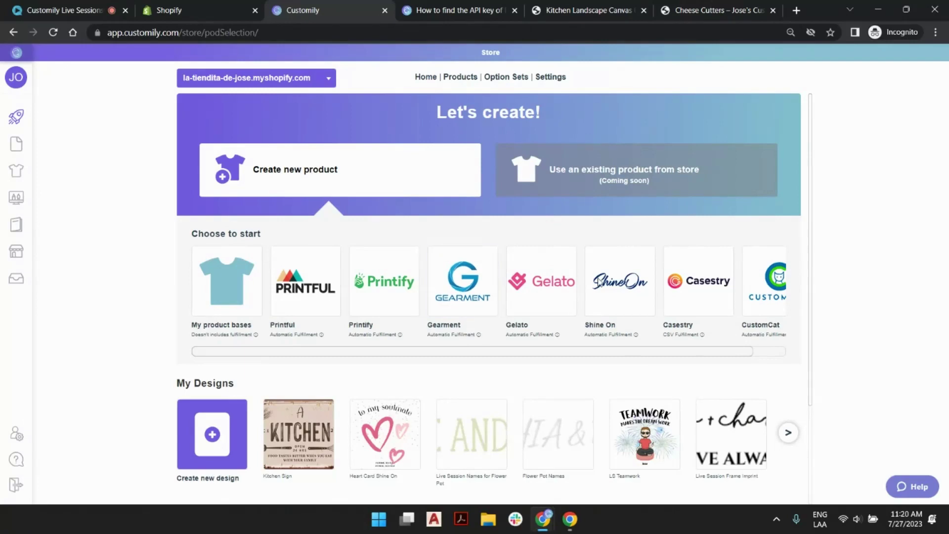
left_click(773, 287)
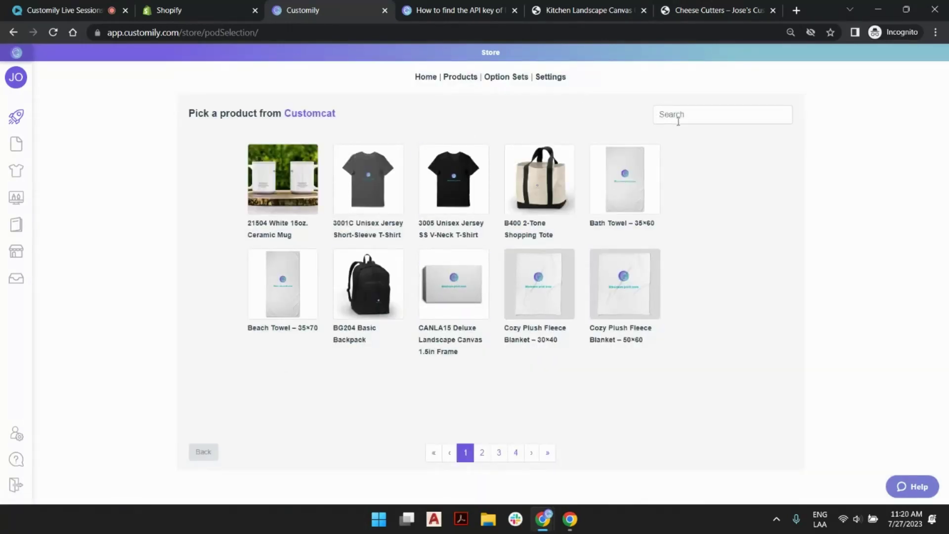
left_click(482, 453)
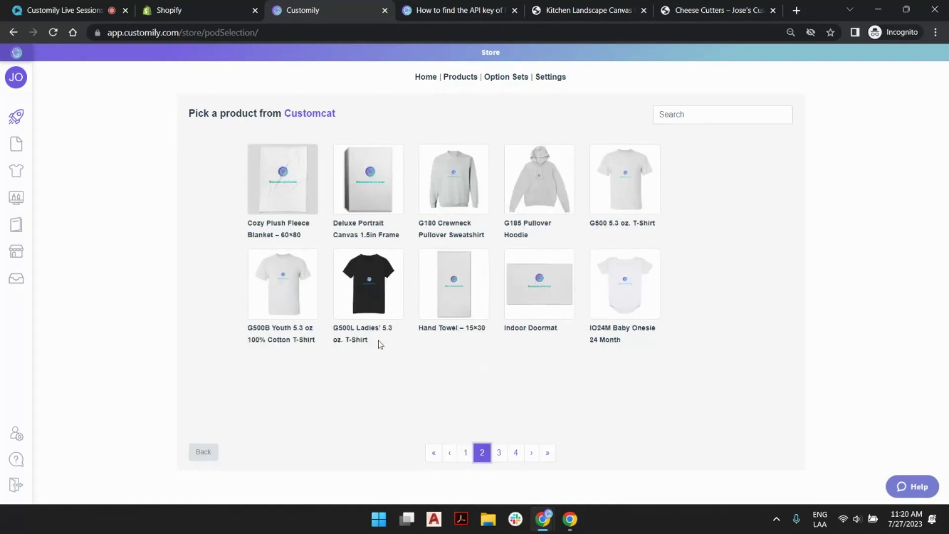
left_click(500, 453)
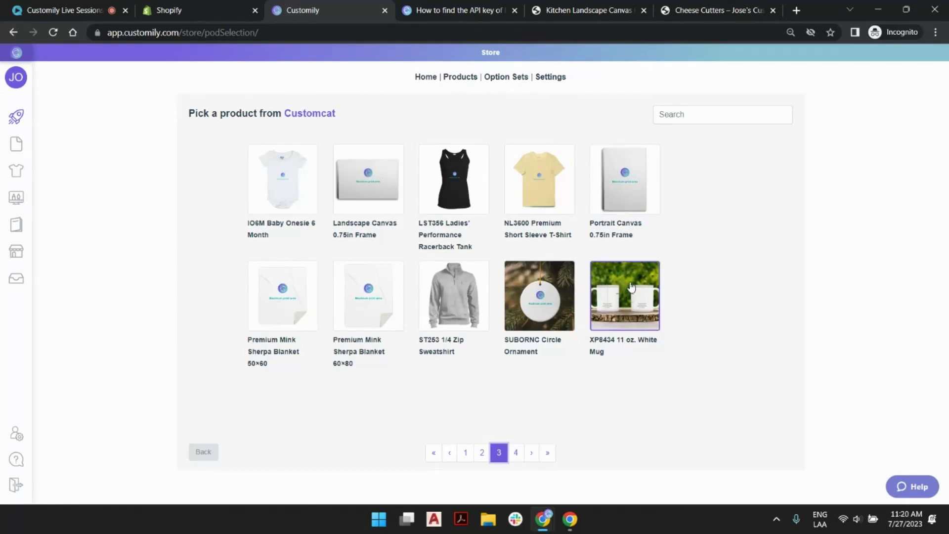
left_click(517, 453)
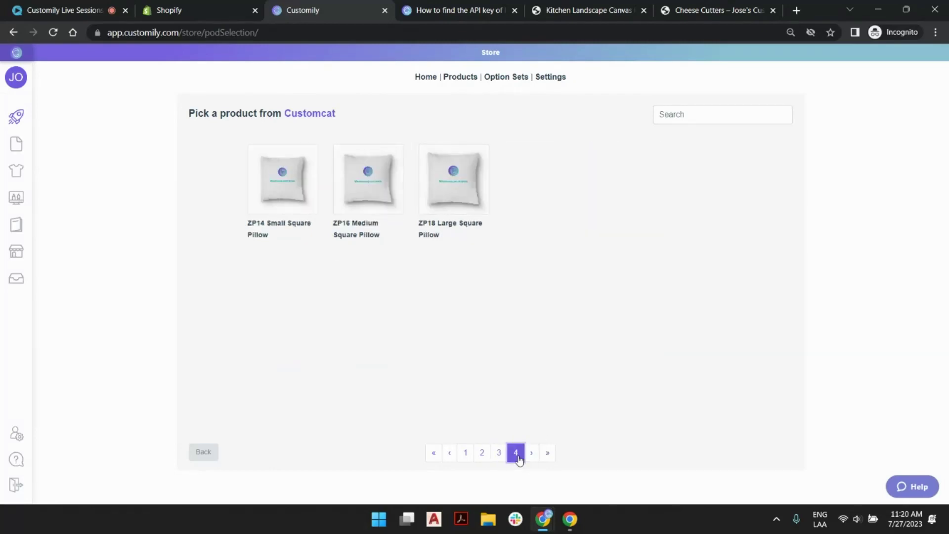
left_click(498, 453)
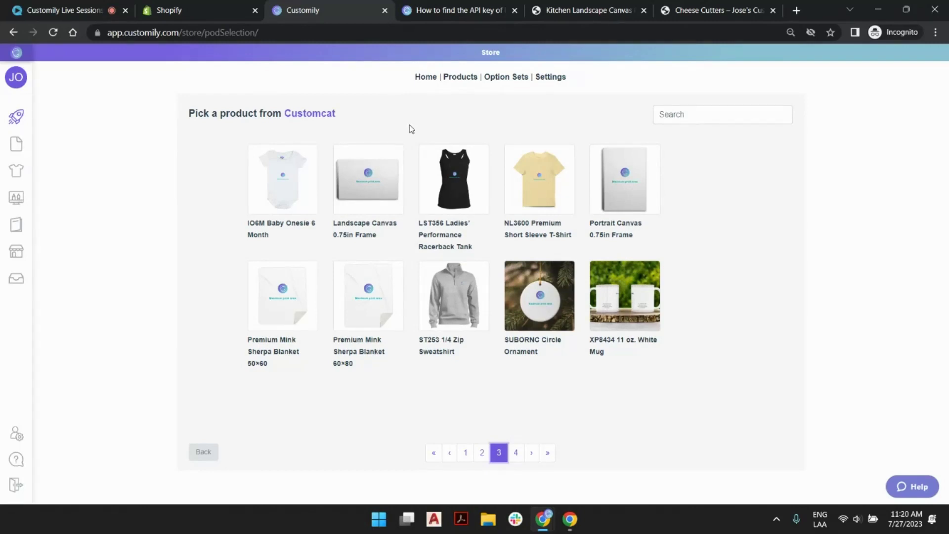
left_click(377, 183)
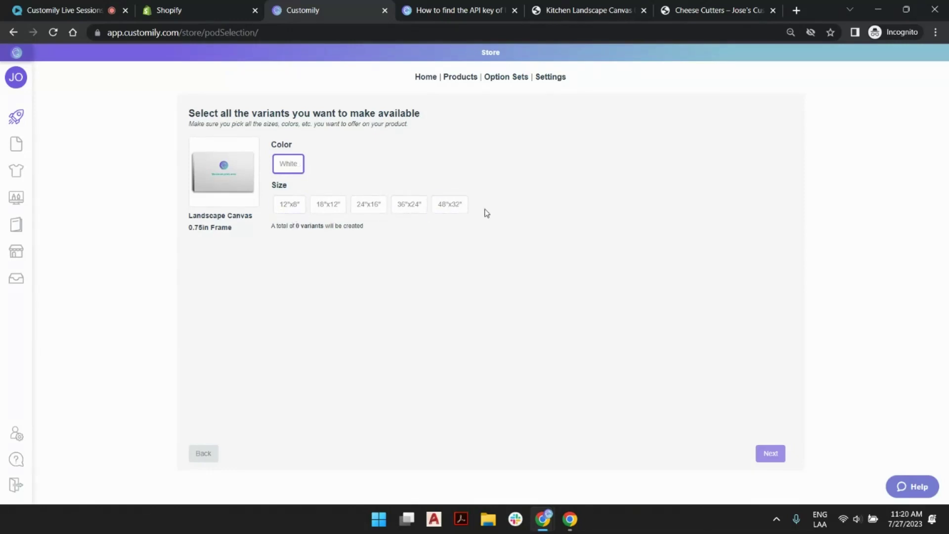
- Make only the white 24"x16" variant available with the Front print area and continue to the design choice
left_click(353, 208)
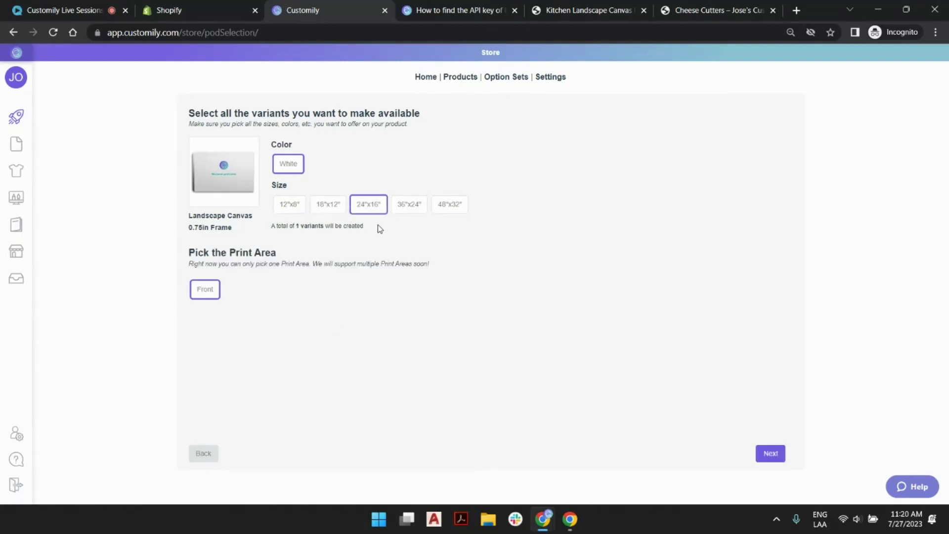
left_click(298, 210)
left_click(334, 212)
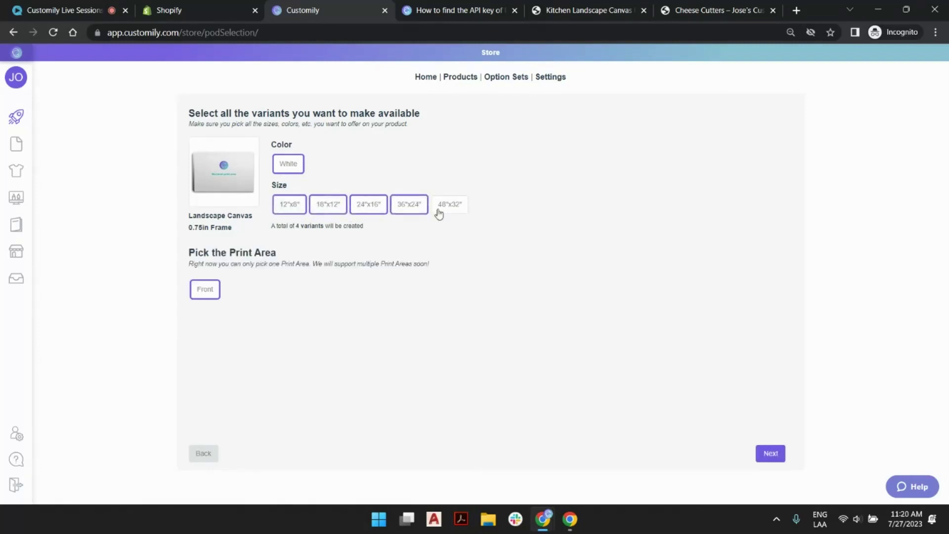
left_click(327, 203)
left_click(298, 206)
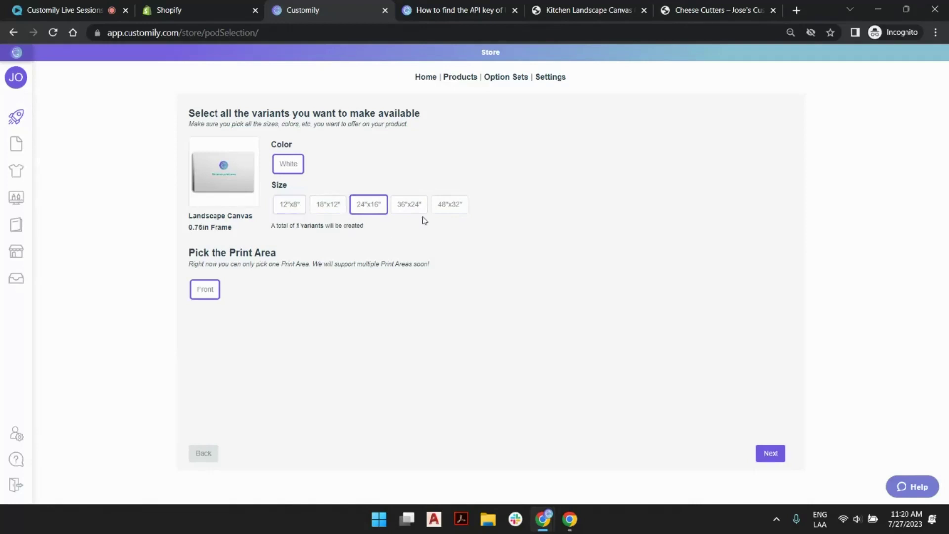
left_click(770, 454)
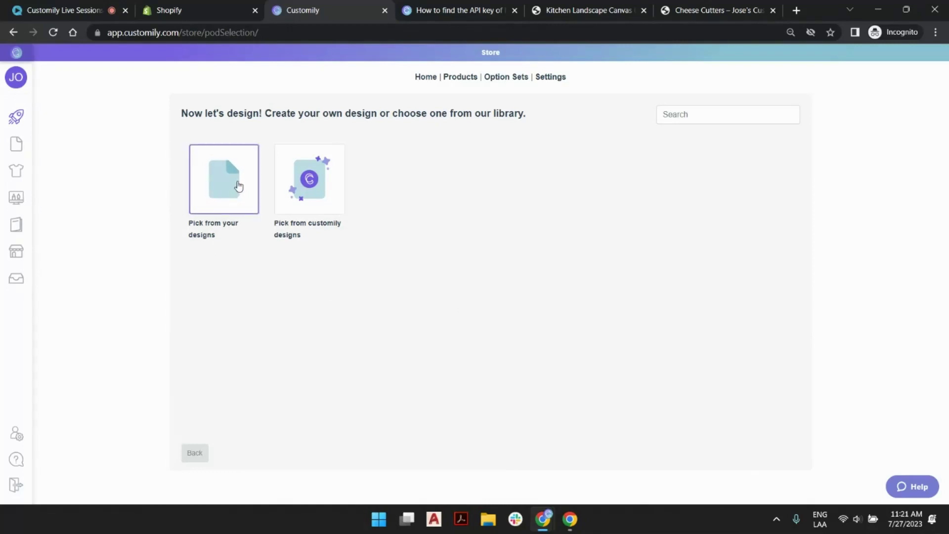
- Browse the Customily design library's Spring Season, Jewelry Cards and Puzzle Acrylic Plaques categories, and return to the design source choice
left_click(310, 180)
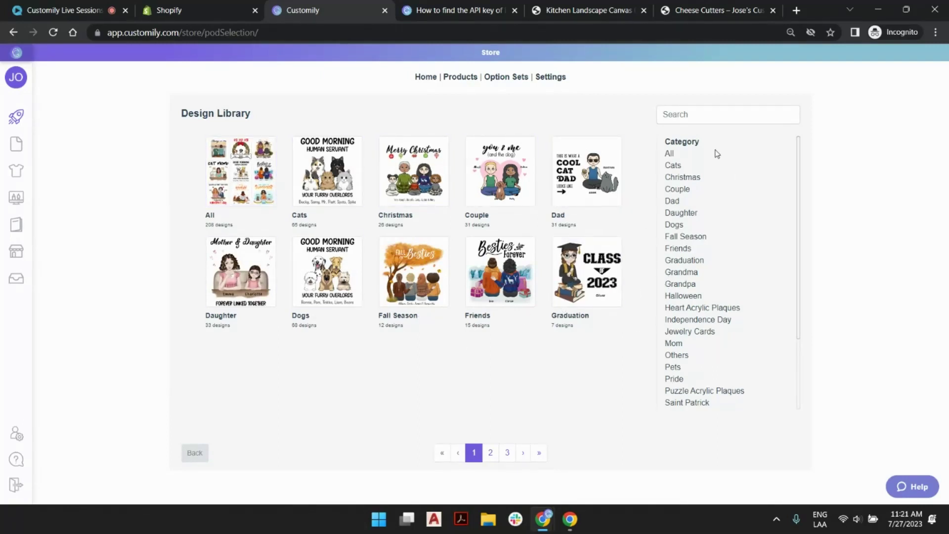
left_click(718, 115)
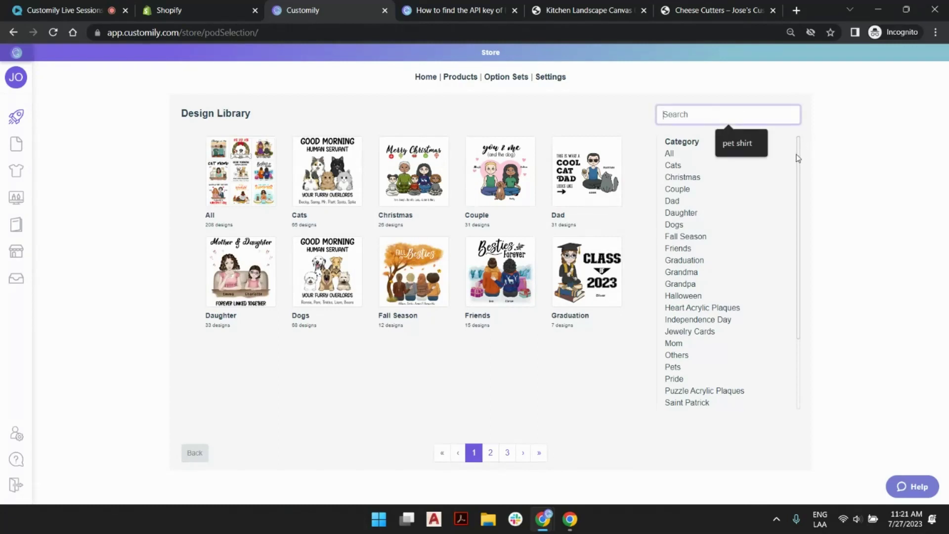
left_click_drag(796, 153, 794, 259)
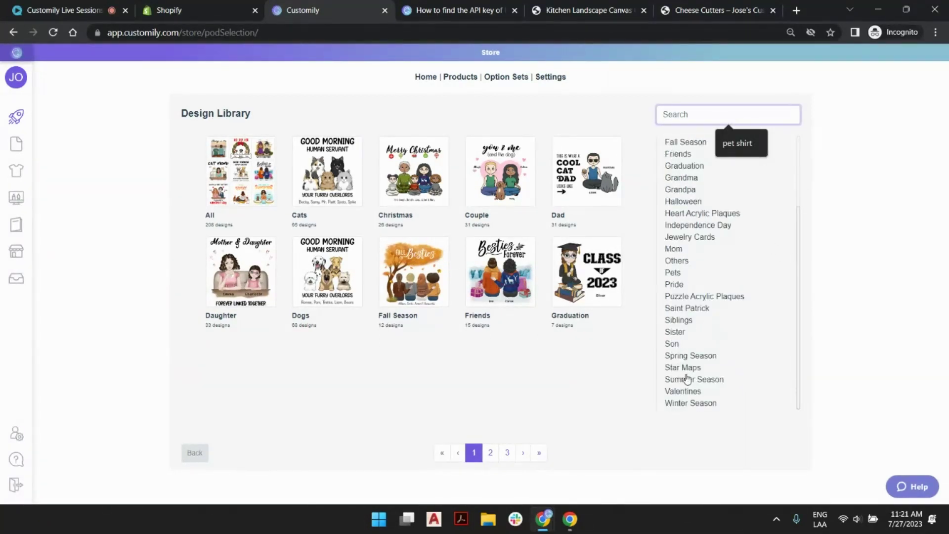
left_click(691, 357)
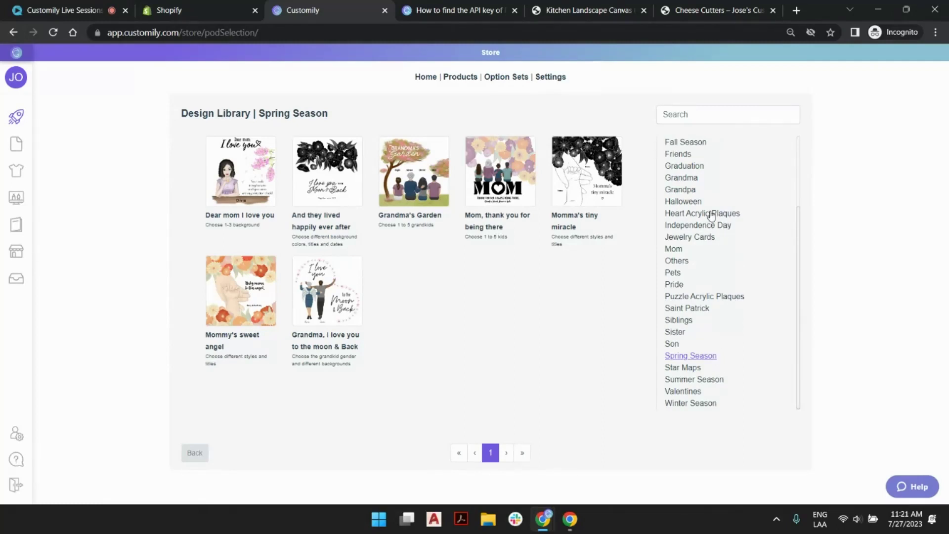
left_click(703, 239)
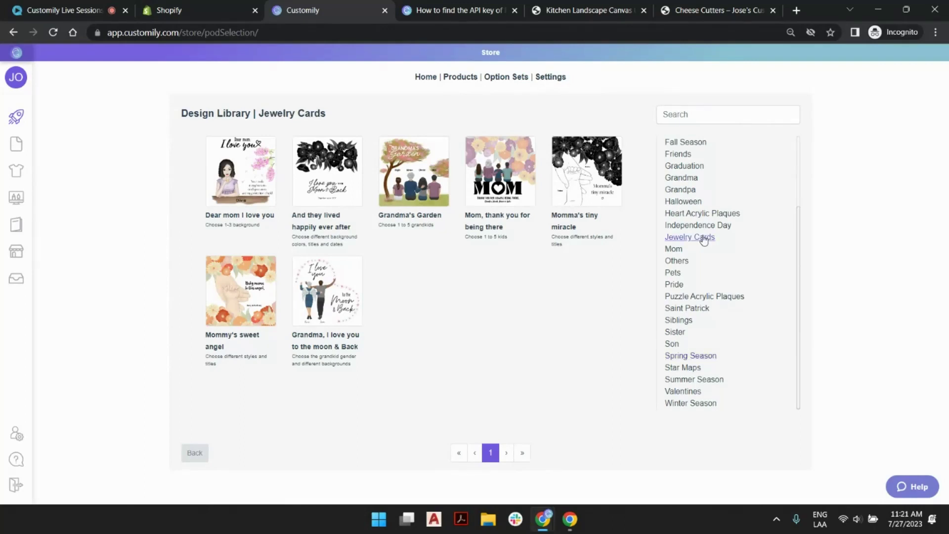
left_click(698, 296)
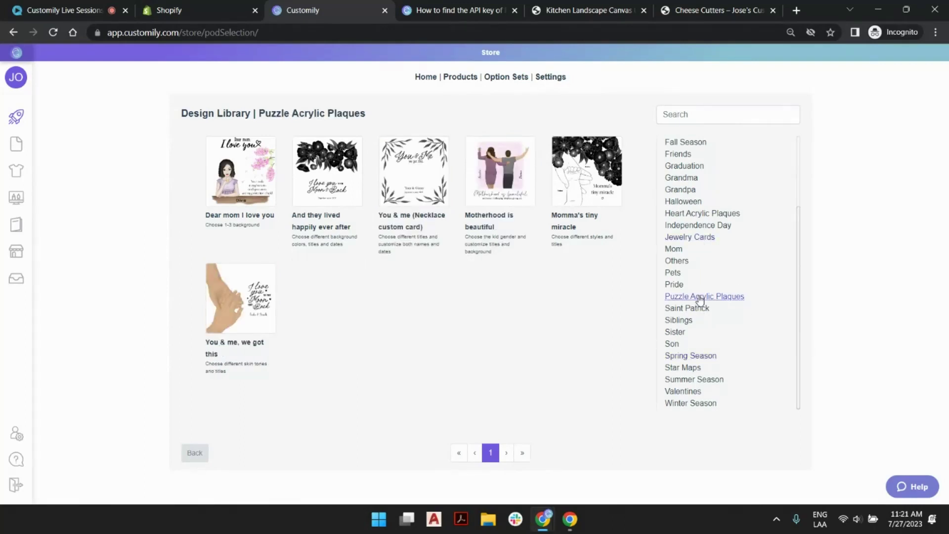
scroll(730, 252, "up", 2)
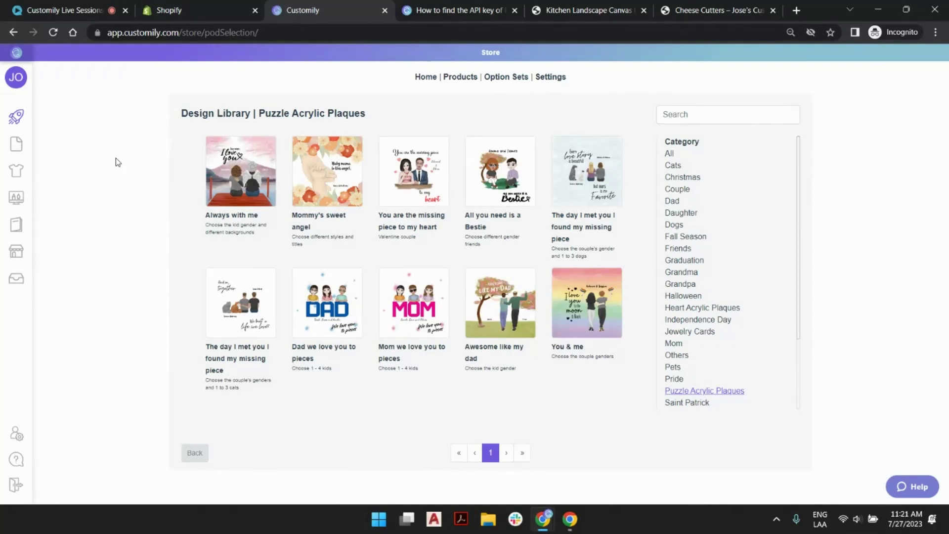
left_click(195, 453)
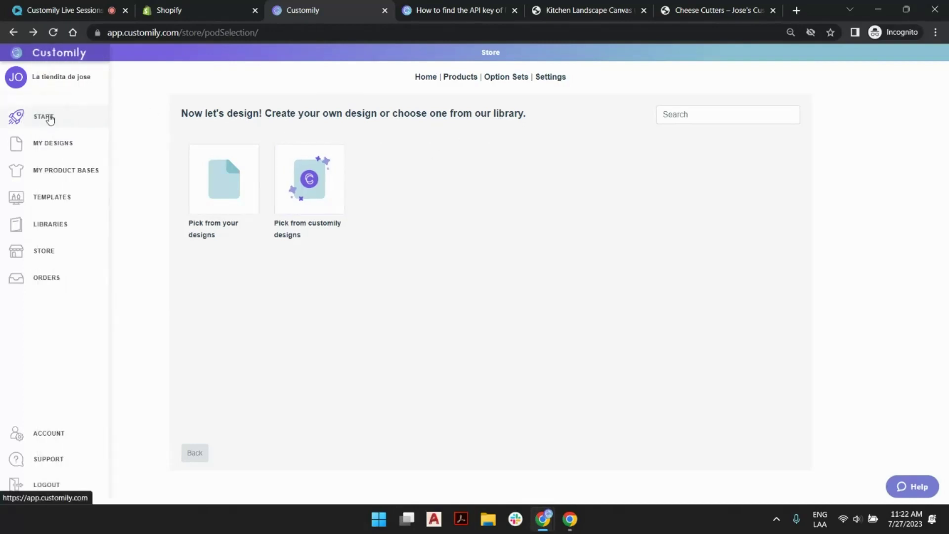
- Leave the product setup and create a new design named "Live Session Kitchen Sign"
left_click(47, 119)
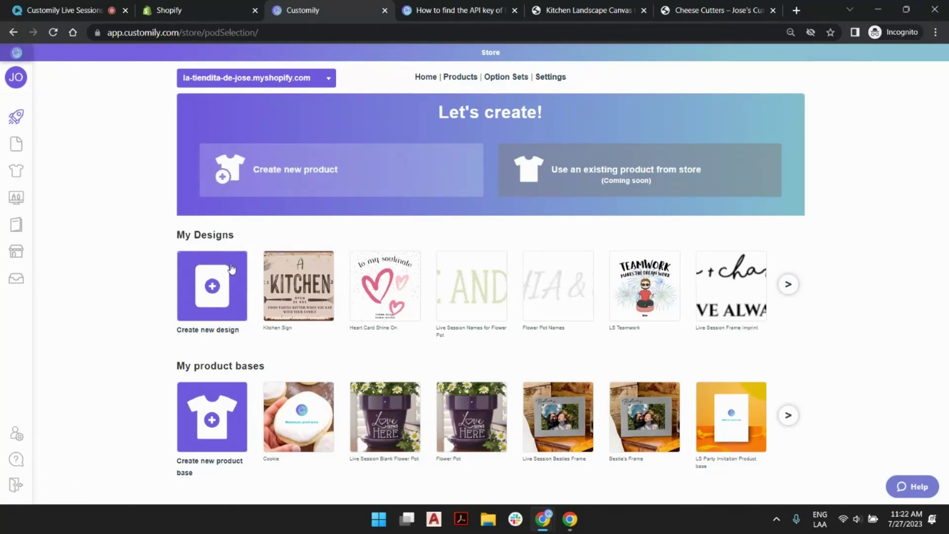
left_click(214, 288)
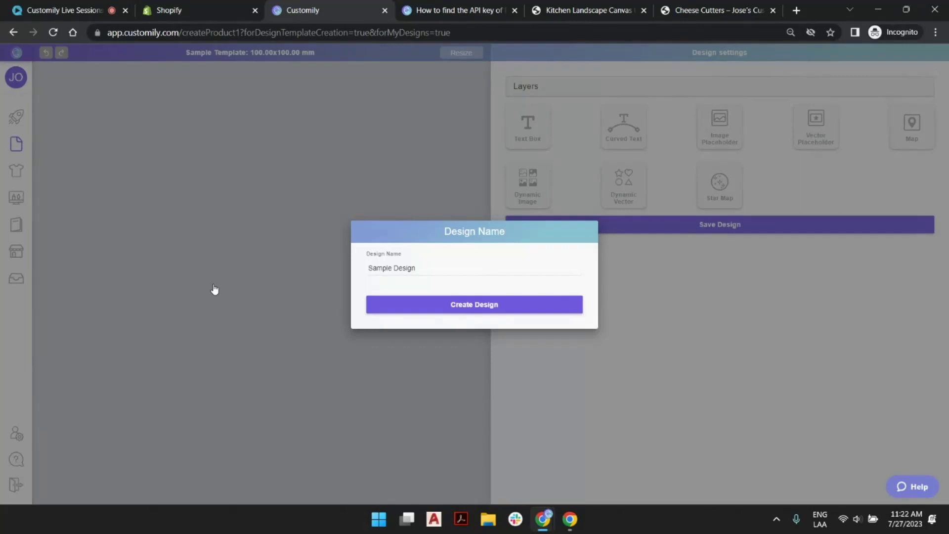
triple_click(411, 270)
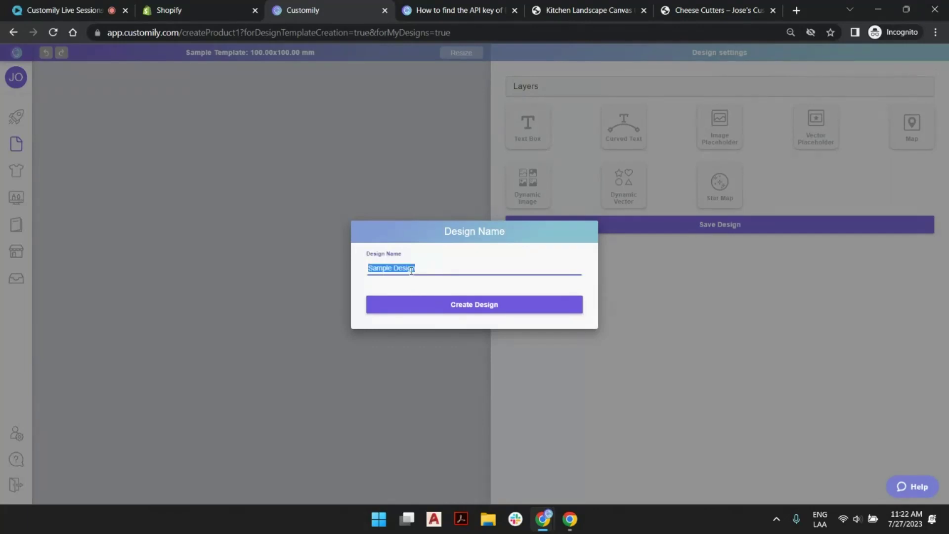
type("Live Session ")
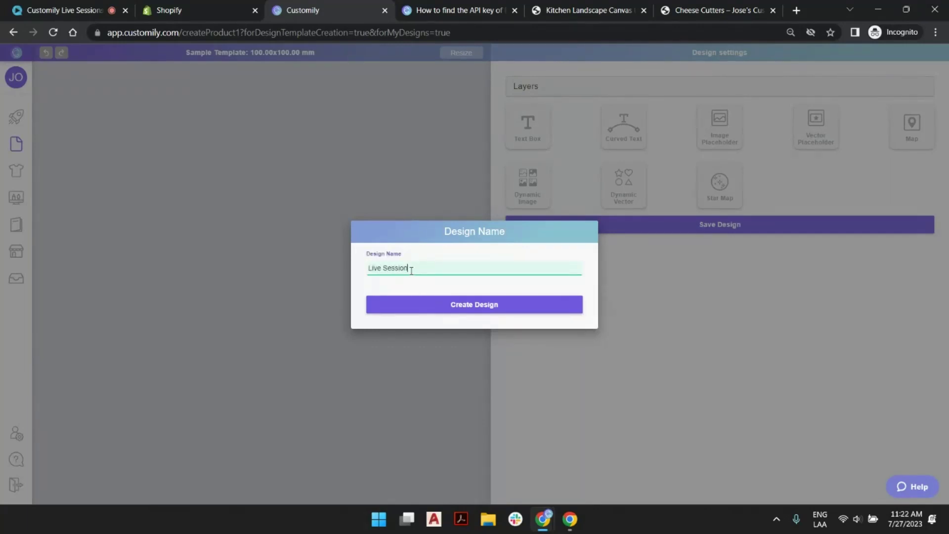
type("#1")
type("tchen Sign")
left_click(541, 302)
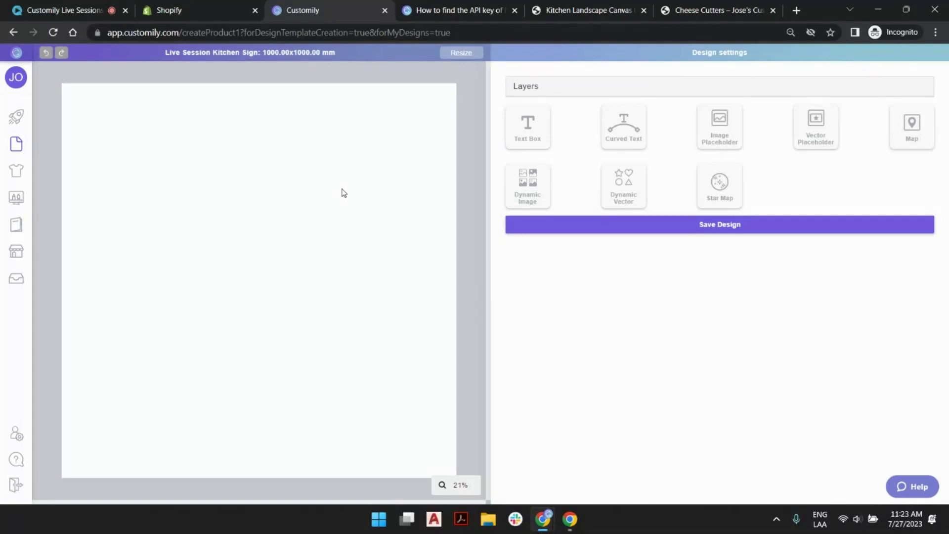
- Check the finished kitchen canvas on the store page, and add a text box with the sample text "type something to try" to the design
left_click(558, 11)
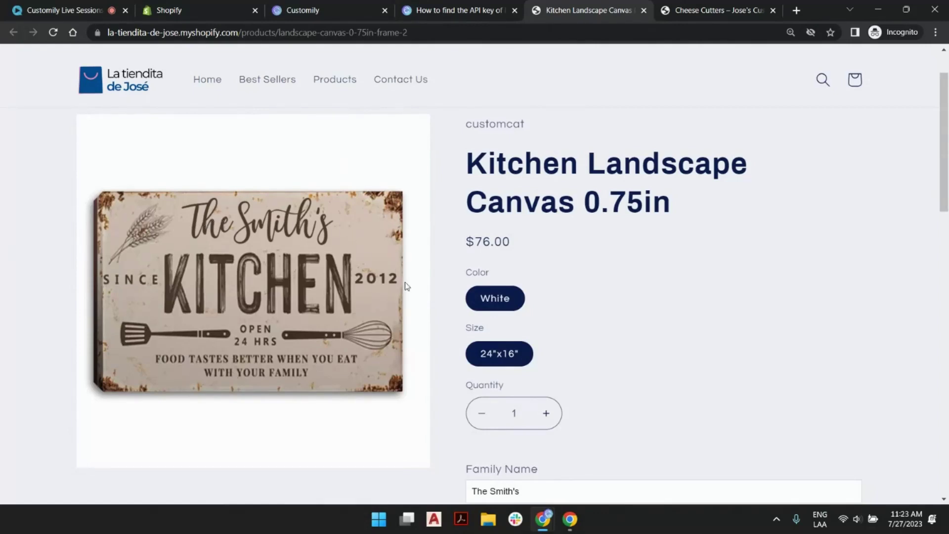
left_click(285, 11)
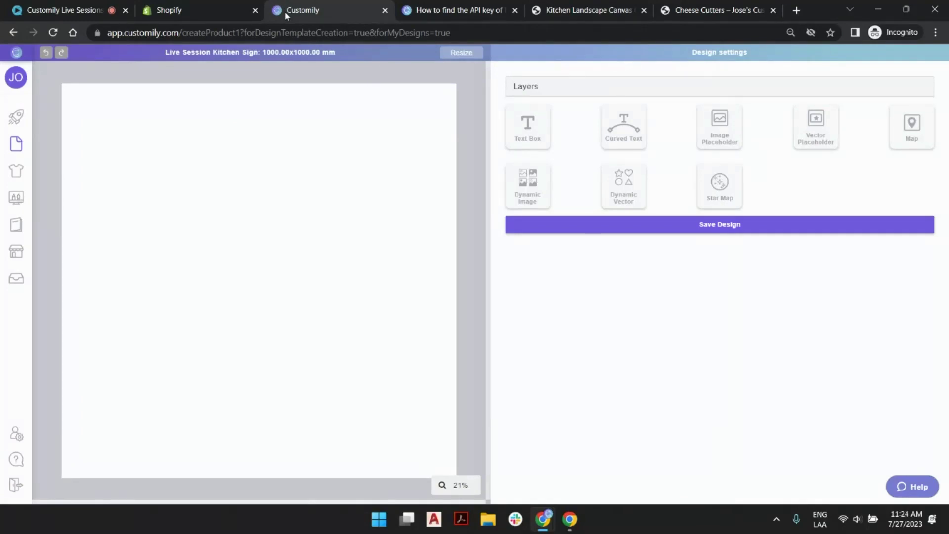
left_click(547, 122)
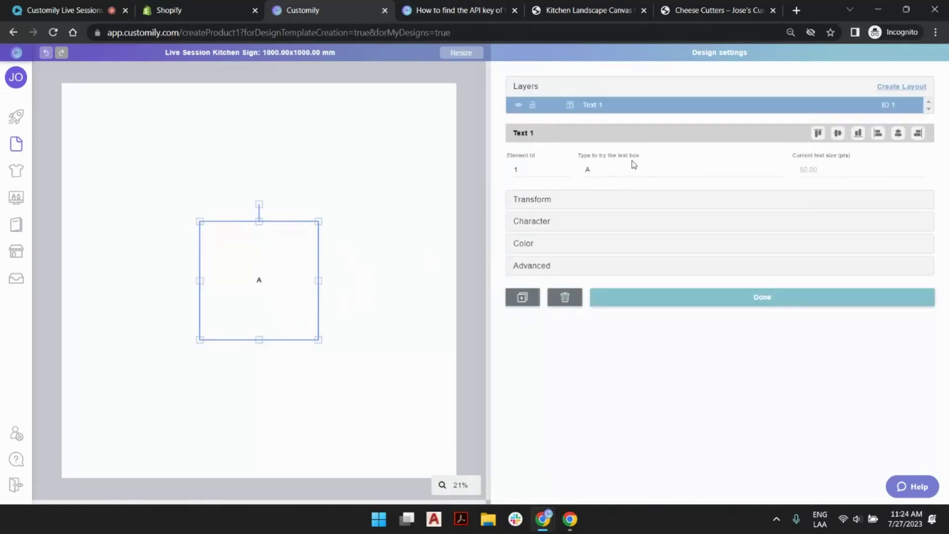
left_click(624, 173)
type("typ")
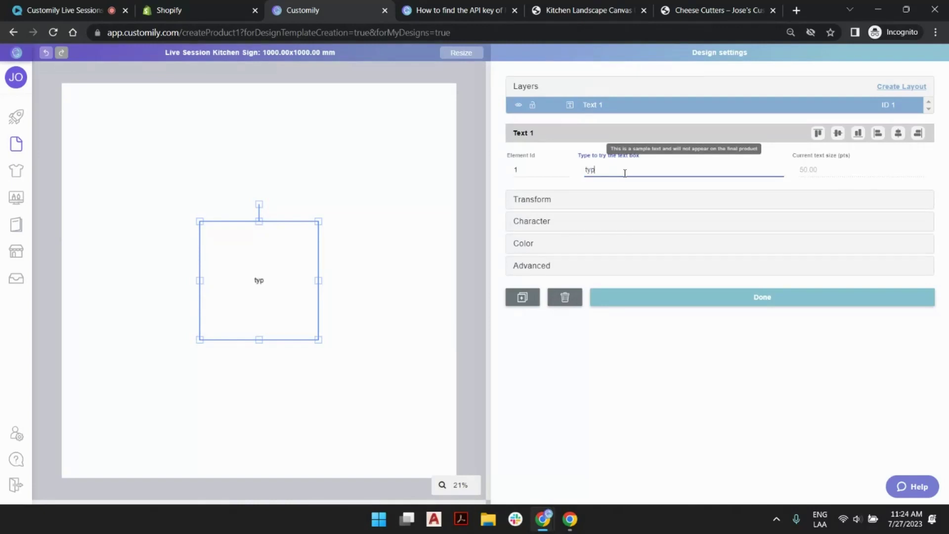
type("e something to try")
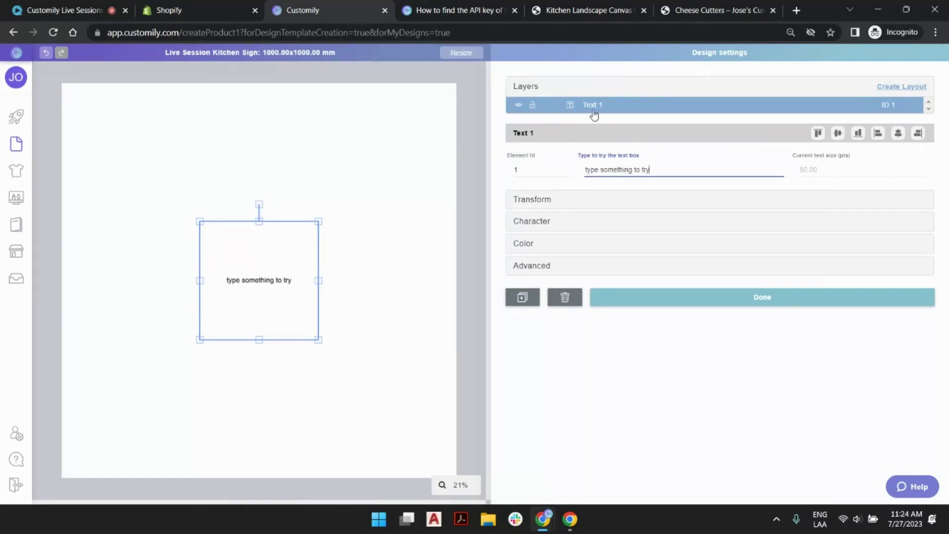
left_click(473, 128)
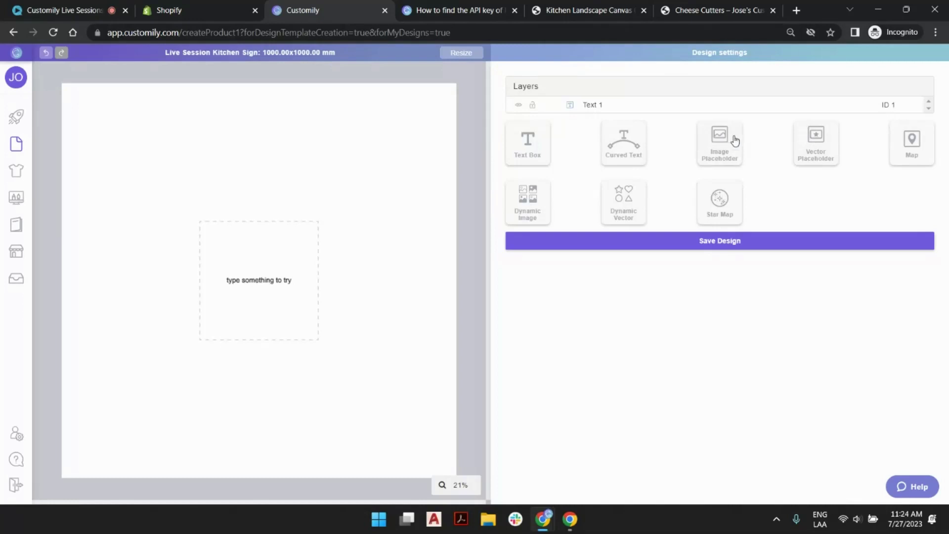
- Add a dynamic image element to the design and move it above the text box
left_click(736, 140)
left_click(541, 202)
left_click_drag(259, 256, 316, 163)
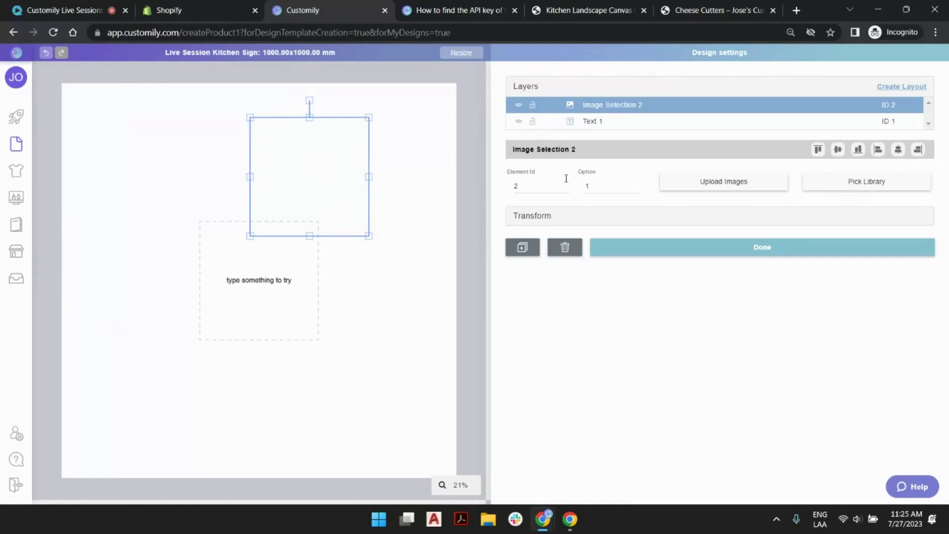
- Compare the sign images in the 7-27 folder and upload "sign base E.png" to the dynamic image element
left_click(730, 183)
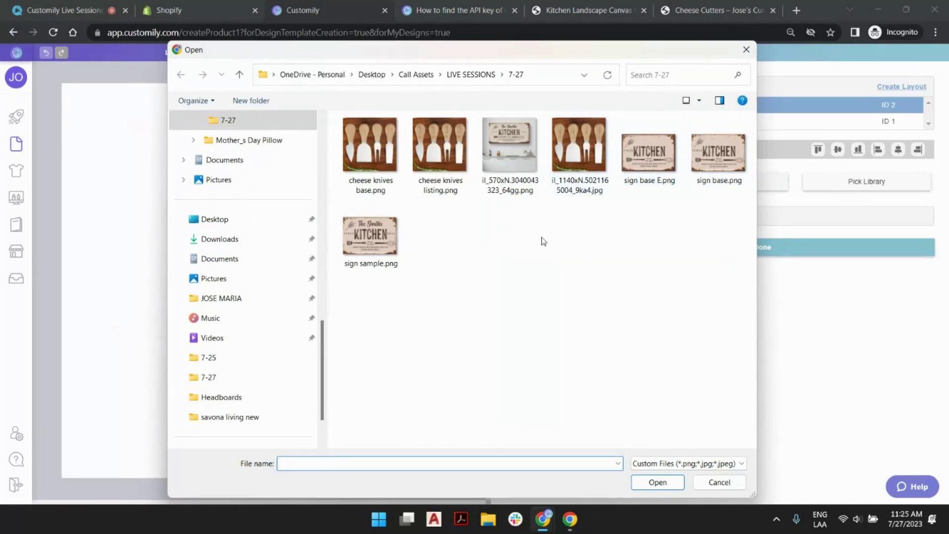
scroll(656, 199, "up", 3, "ctrl")
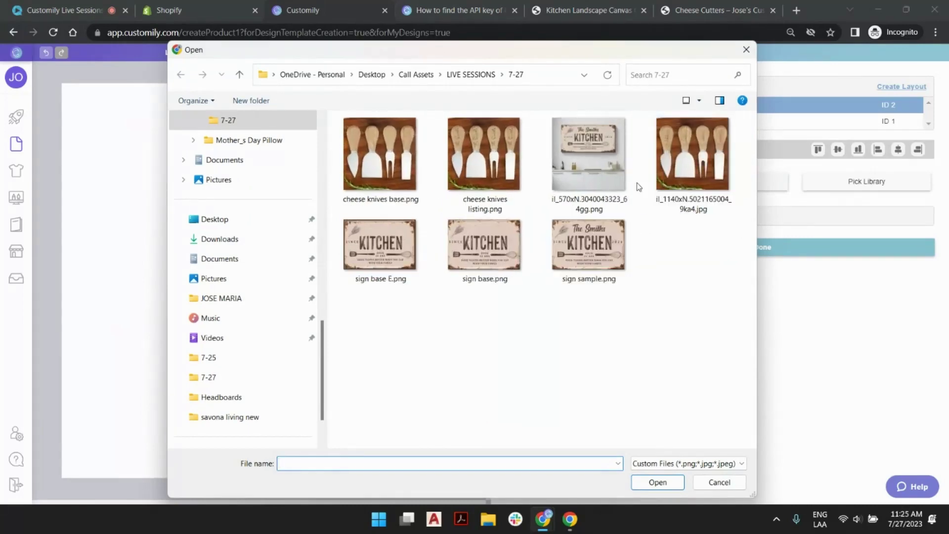
scroll(635, 190, "up", 2, "ctrl")
scroll(599, 206, "down", 1)
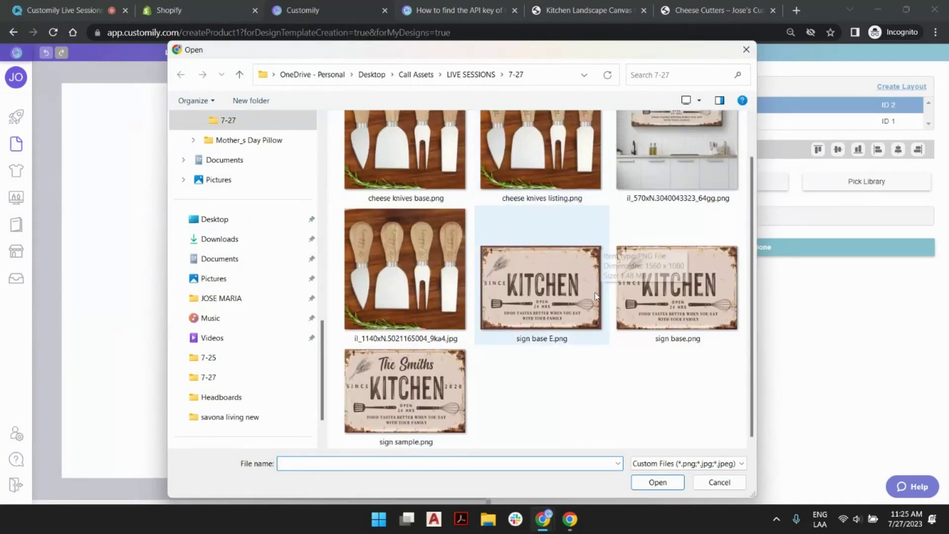
scroll(595, 297, "up", 1)
scroll(683, 149, "down", 1)
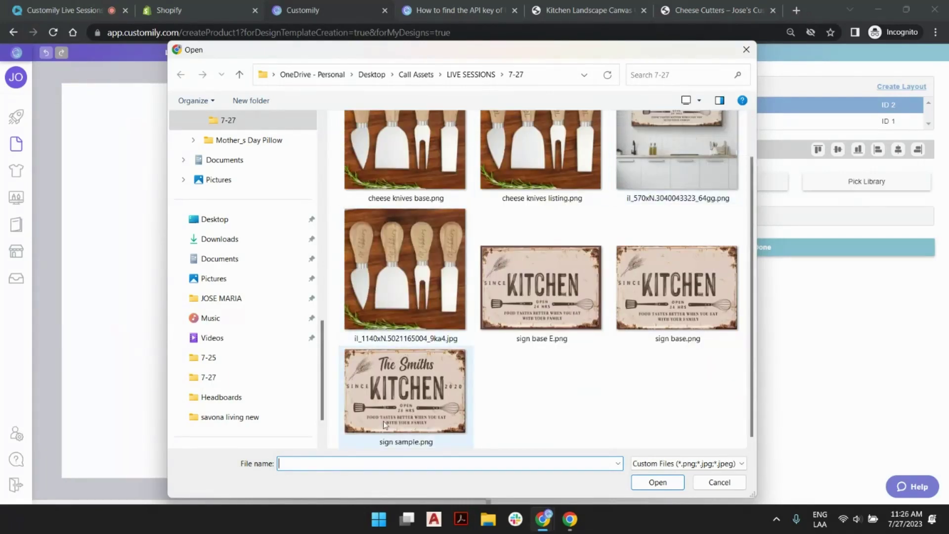
left_click(413, 388)
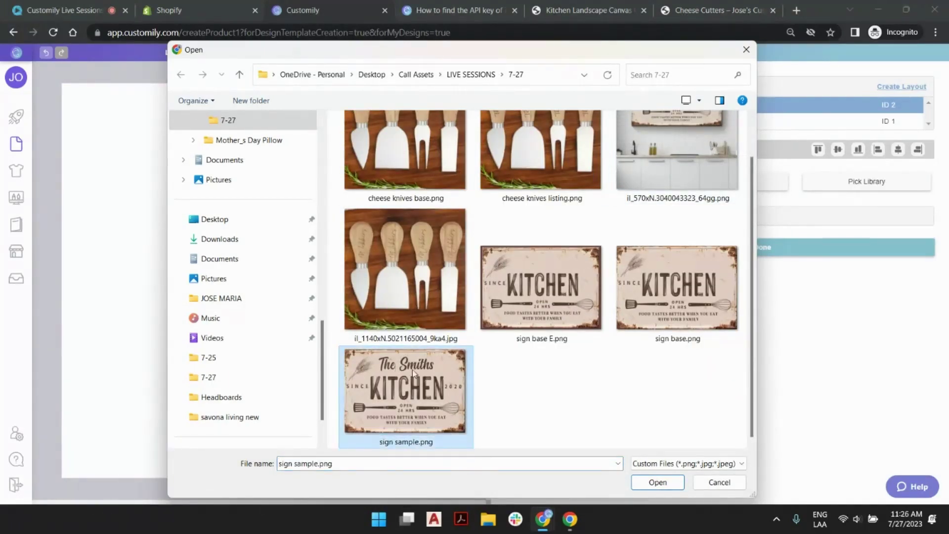
left_click(719, 290)
left_click(588, 289)
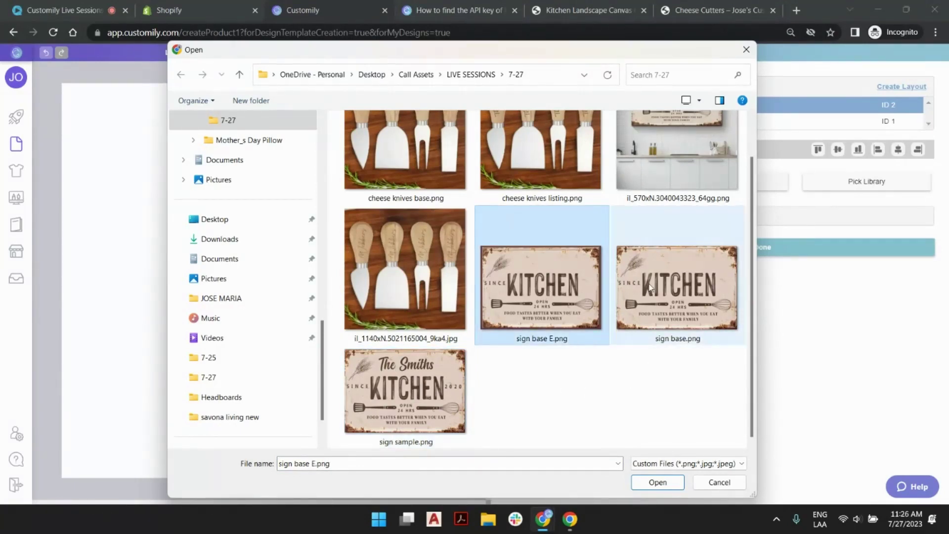
left_click(692, 311)
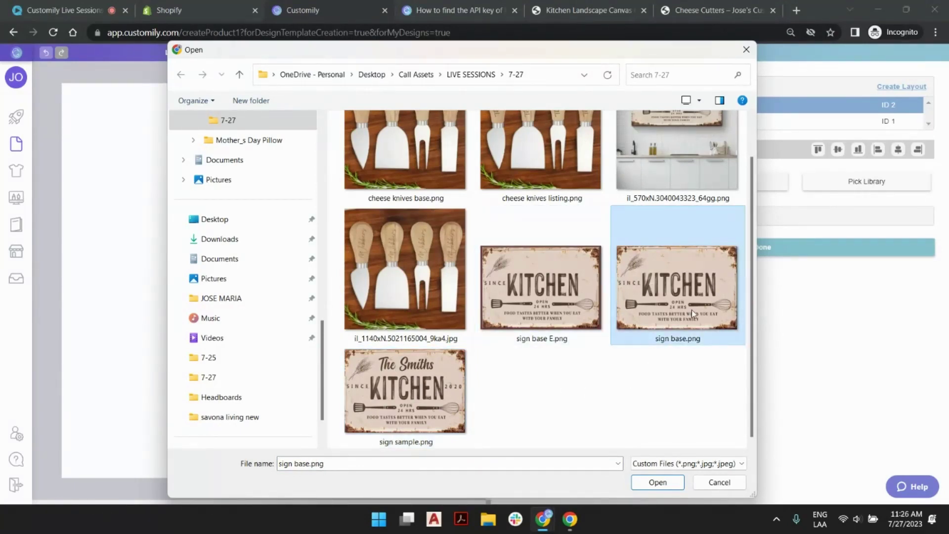
left_click(602, 249)
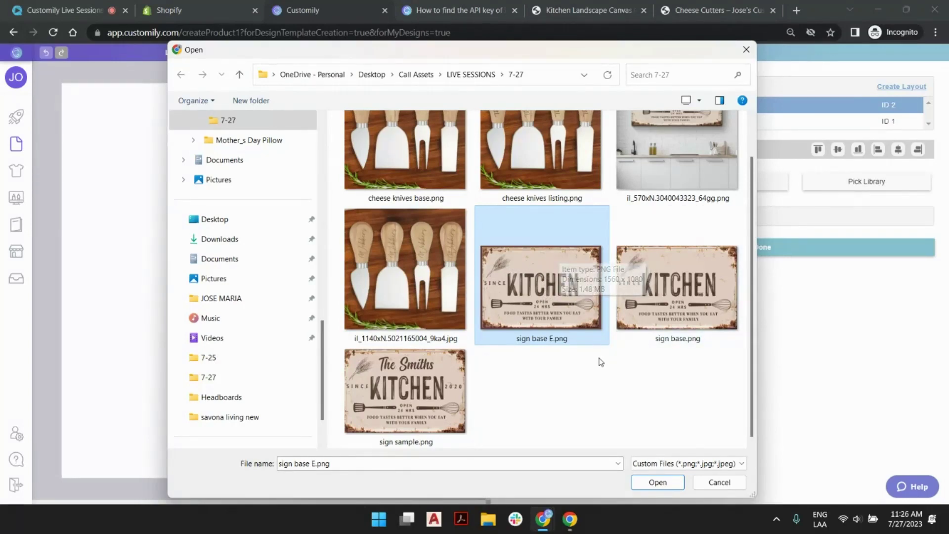
double_click(561, 288)
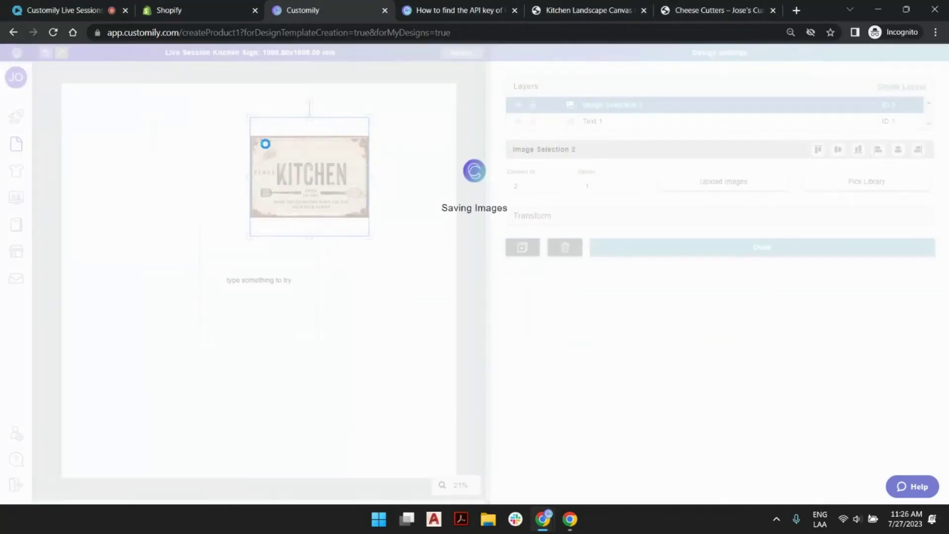
left_click(418, 103)
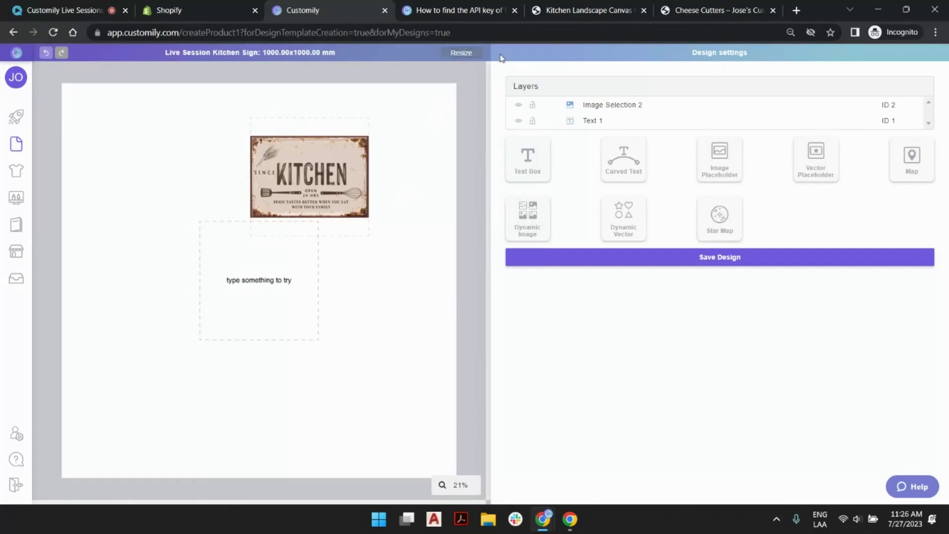
- Resize the design page to 26 inches wide by 18 inches high
left_click(471, 55)
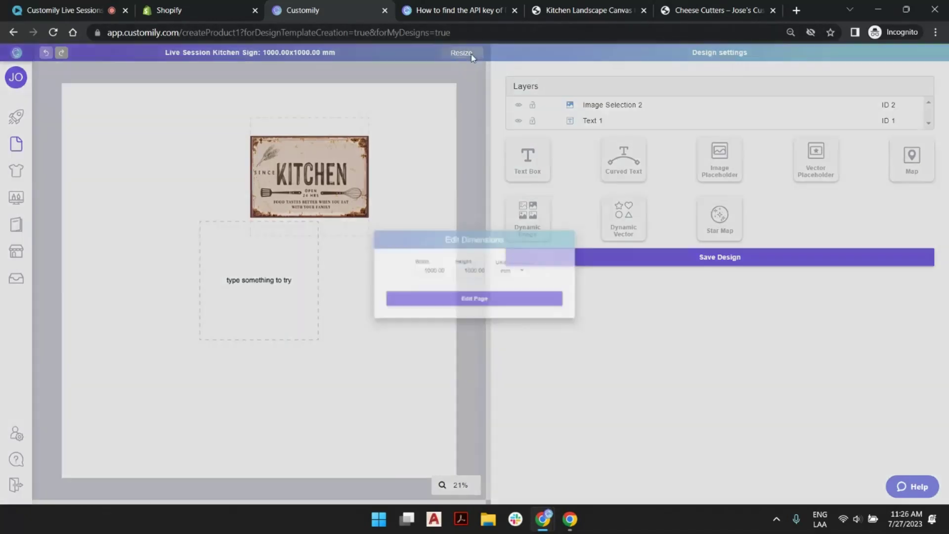
left_click(524, 266)
left_click(523, 295)
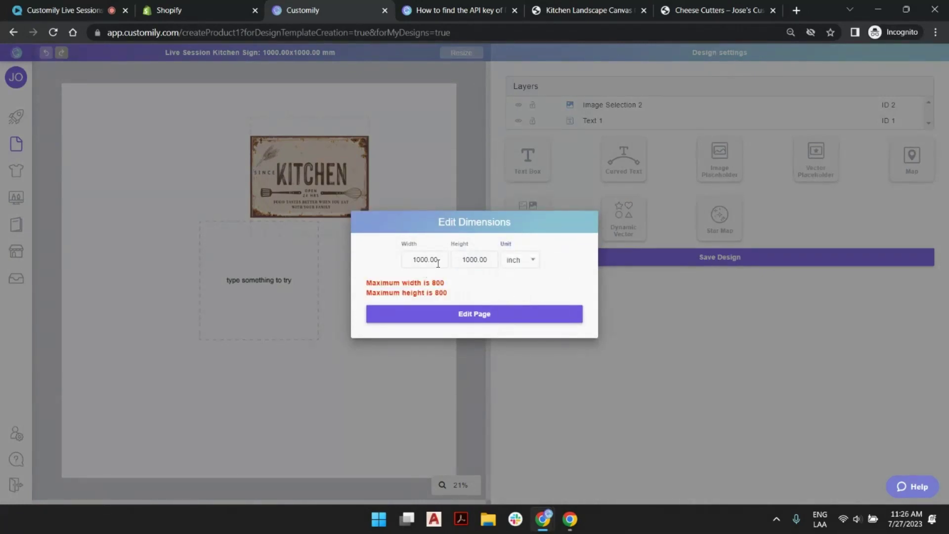
left_click_drag(438, 261, 346, 263)
type("2")
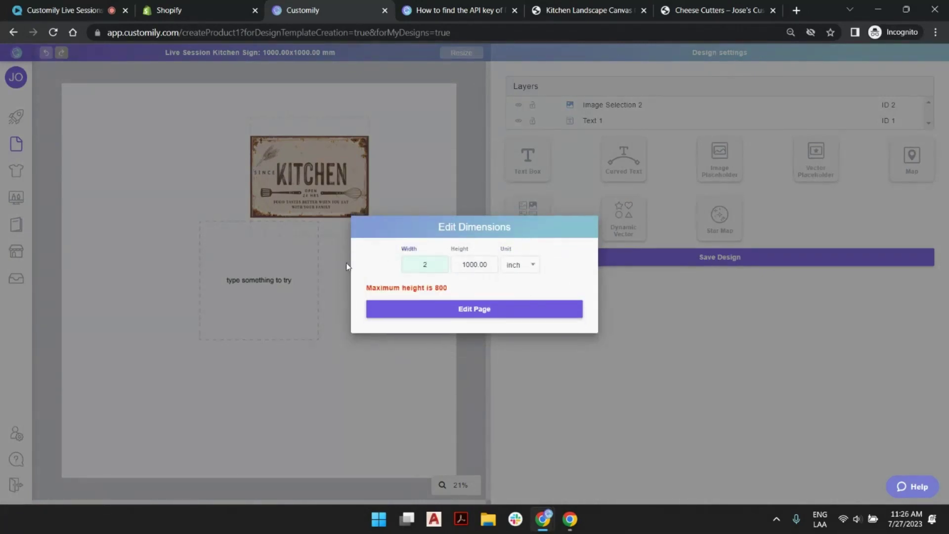
type("6")
key("Tab")
type("18")
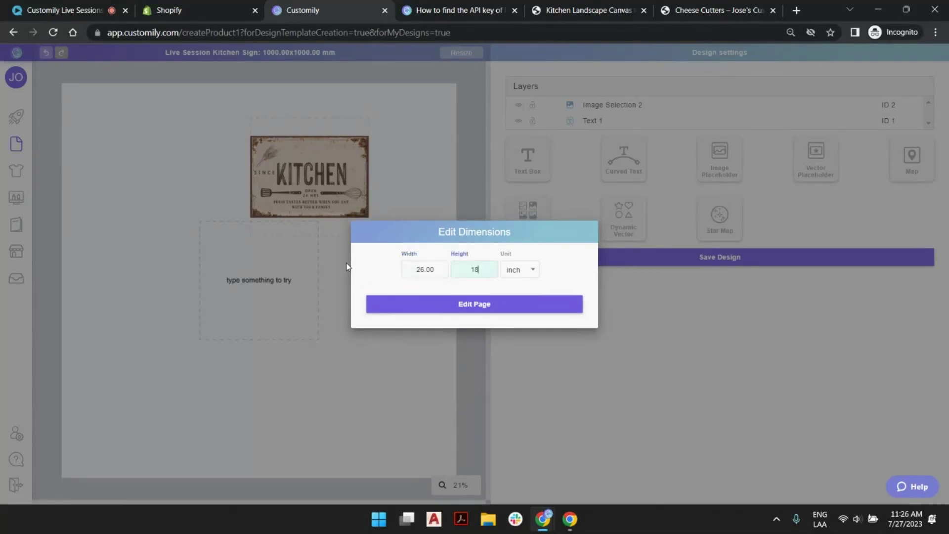
left_click(501, 310)
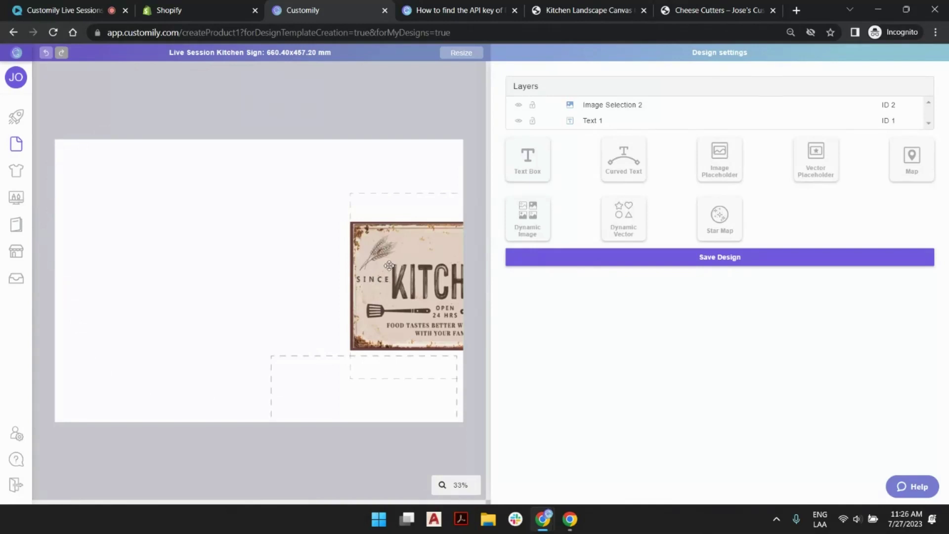
- Bring the kitchen sign image fully onto the page and set its size to 660.40 mm wide by 457.20 mm high
left_click_drag(453, 249, 212, 227)
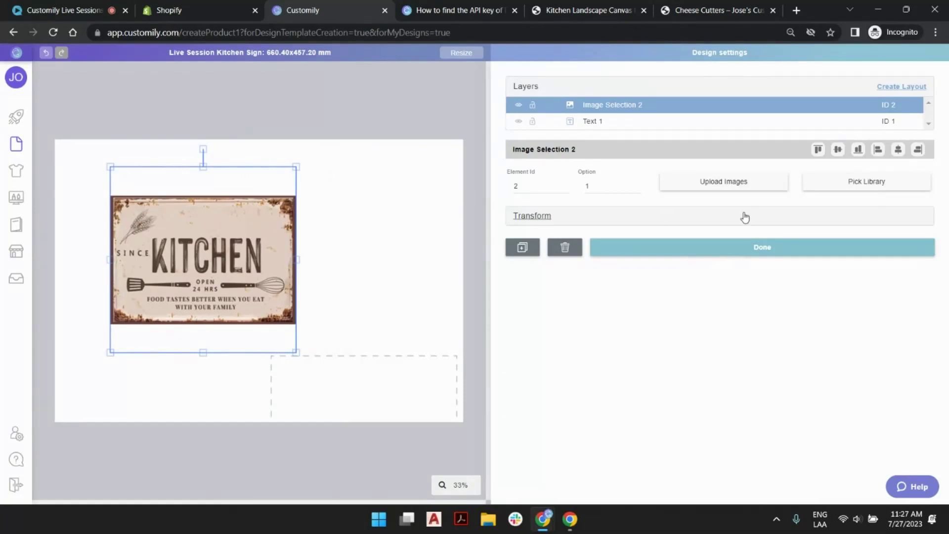
left_click(708, 217)
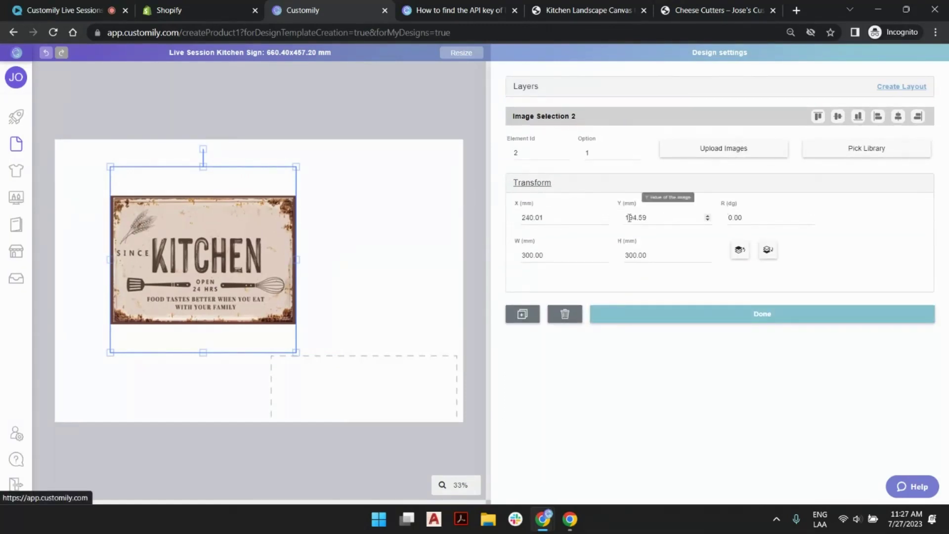
double_click(577, 255)
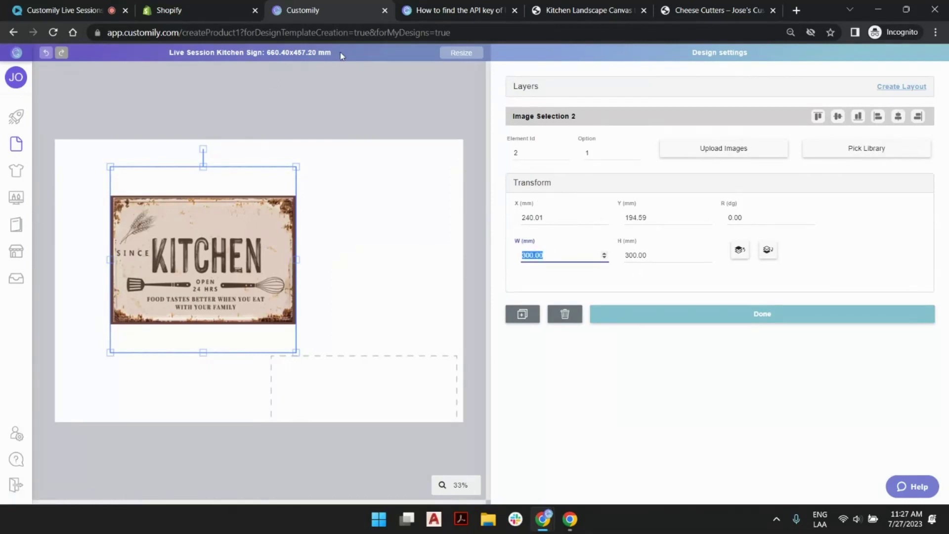
left_click_drag(340, 55, 278, 54)
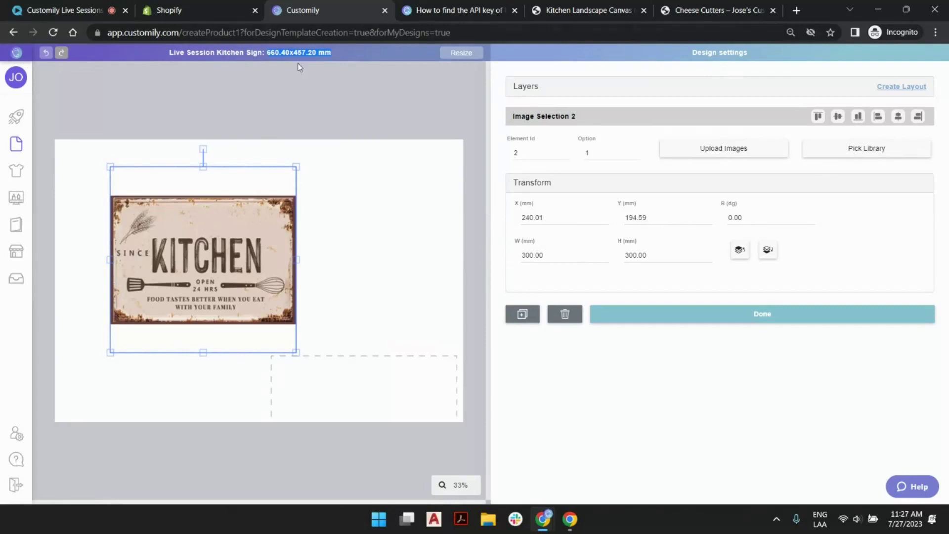
left_click_drag(571, 256, 509, 255)
type("660.40")
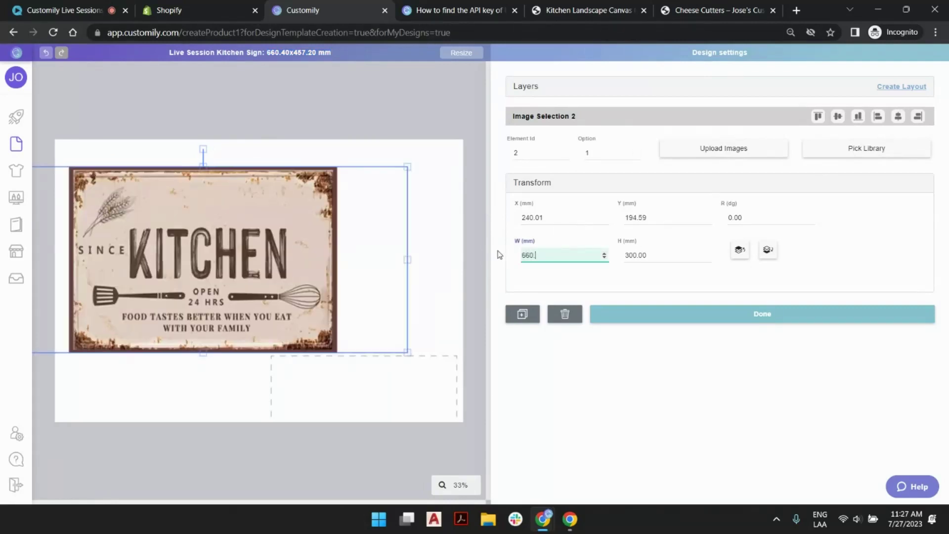
key("Tab")
type("457.20")
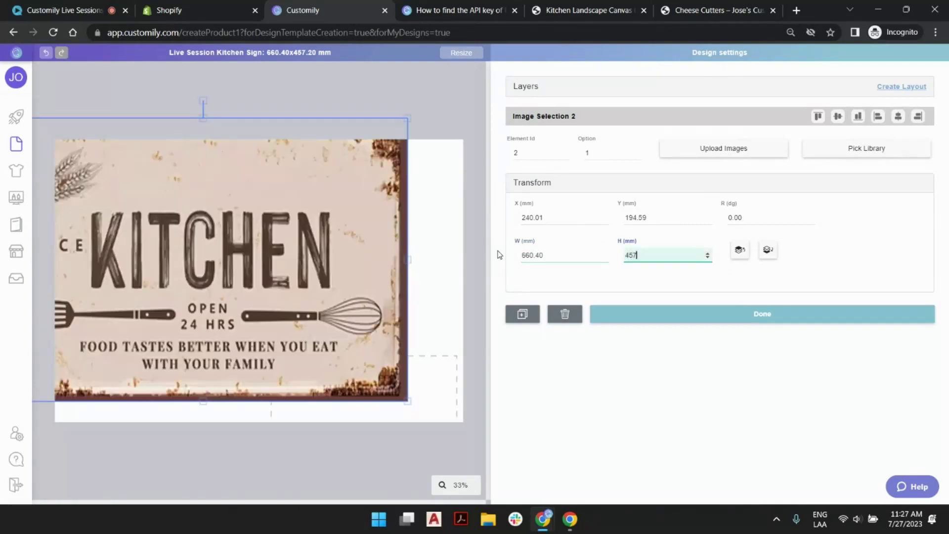
key("Tab")
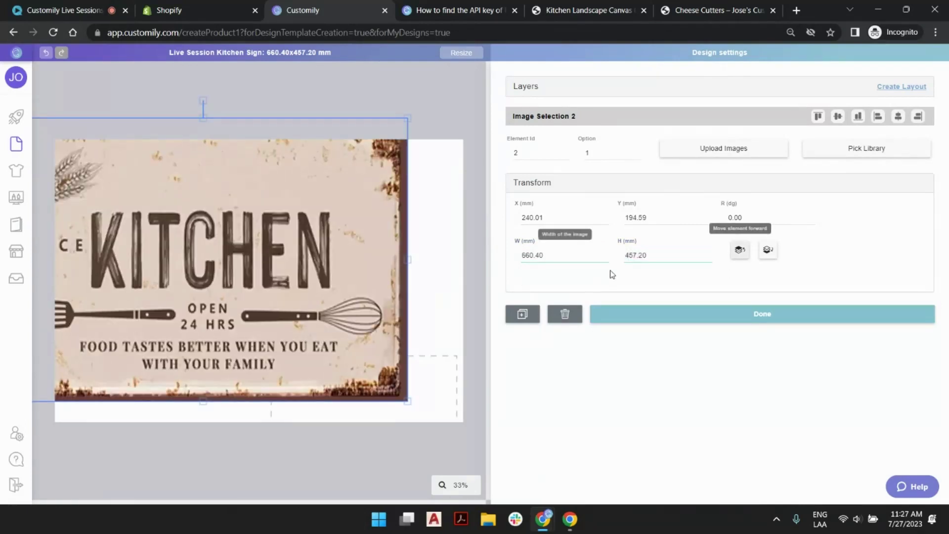
- Center the kitchen sign image vertically and horizontally on the design page
left_click(838, 118)
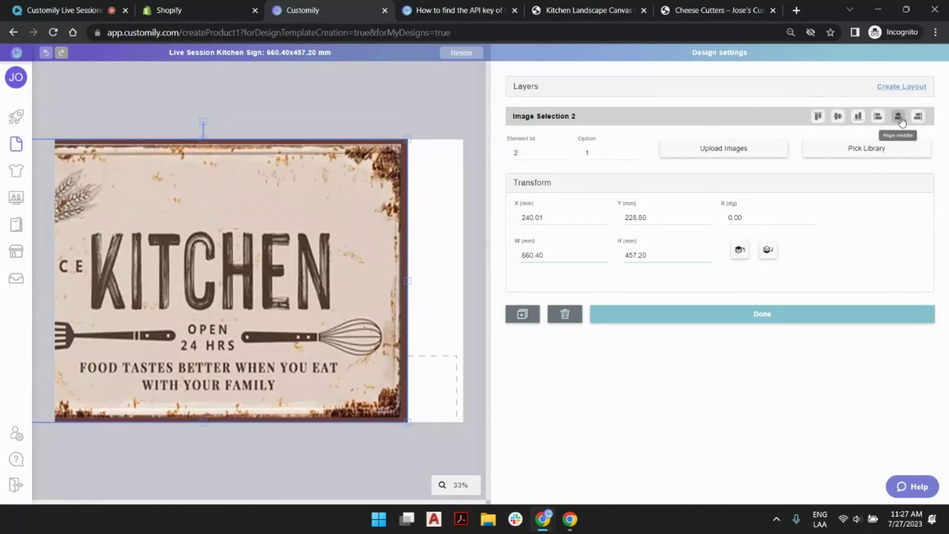
left_click(900, 118)
- Rename the sign image's layer to Background and move it below the text layer
left_click(519, 86)
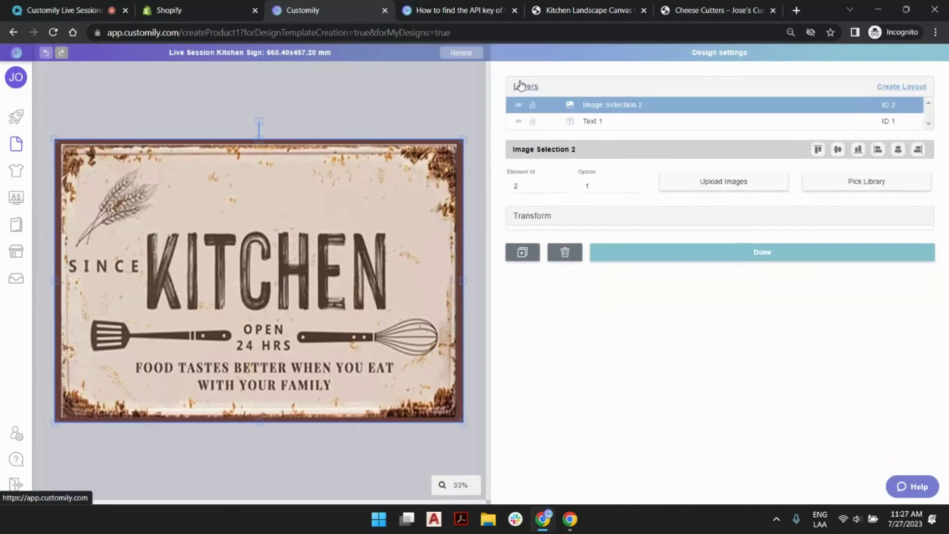
double_click(618, 105)
type("Back")
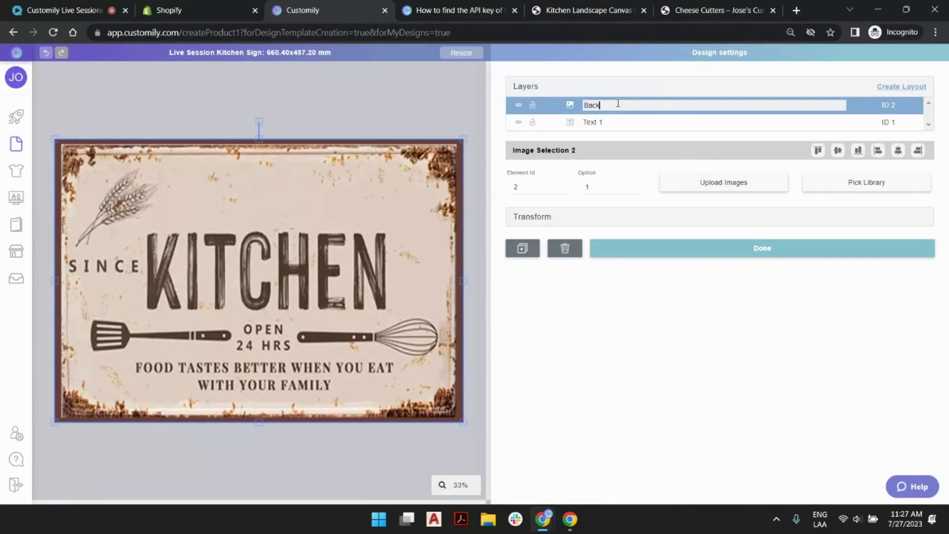
type("ground")
key("Return")
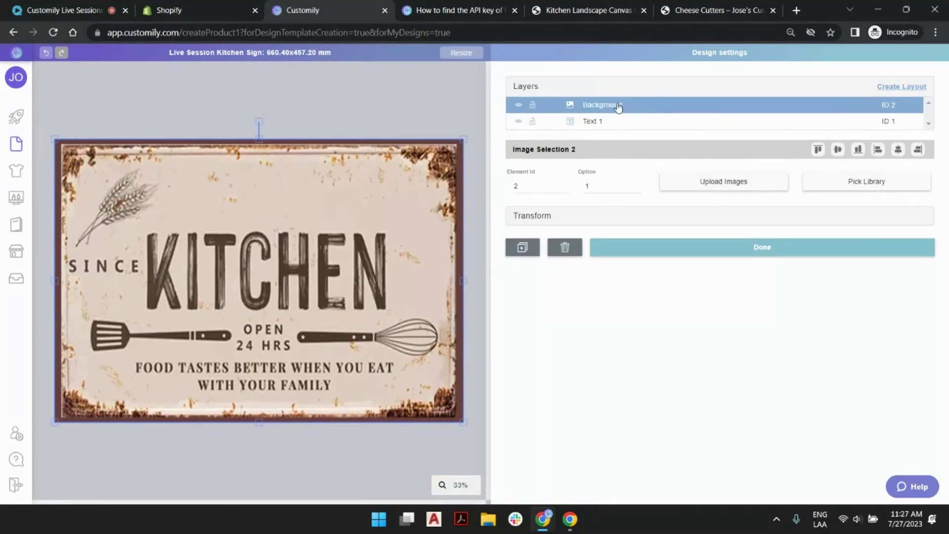
left_click_drag(618, 105, 616, 124)
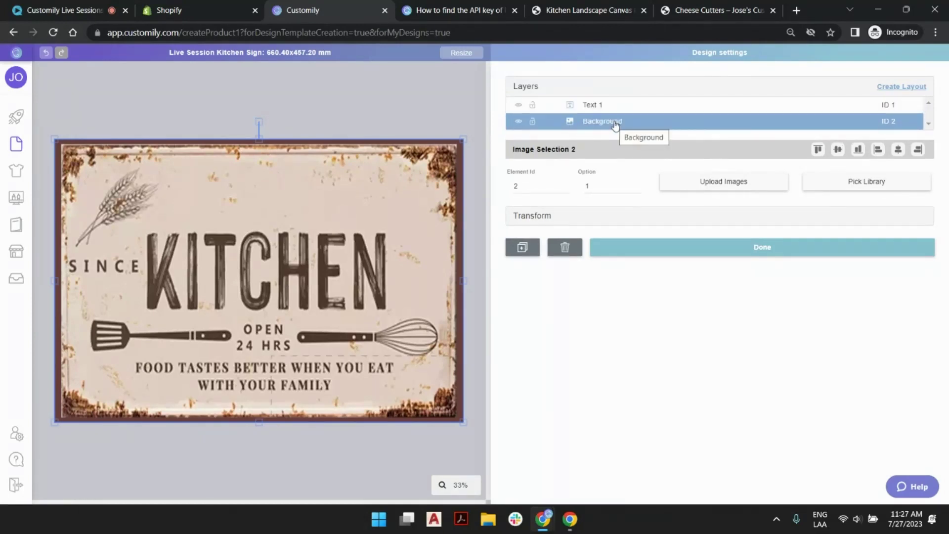
- Move the text box above the word KITCHEN and resize it to fill the blank area between the wheat and the border
left_click(589, 104)
left_click_drag(342, 406, 242, 175)
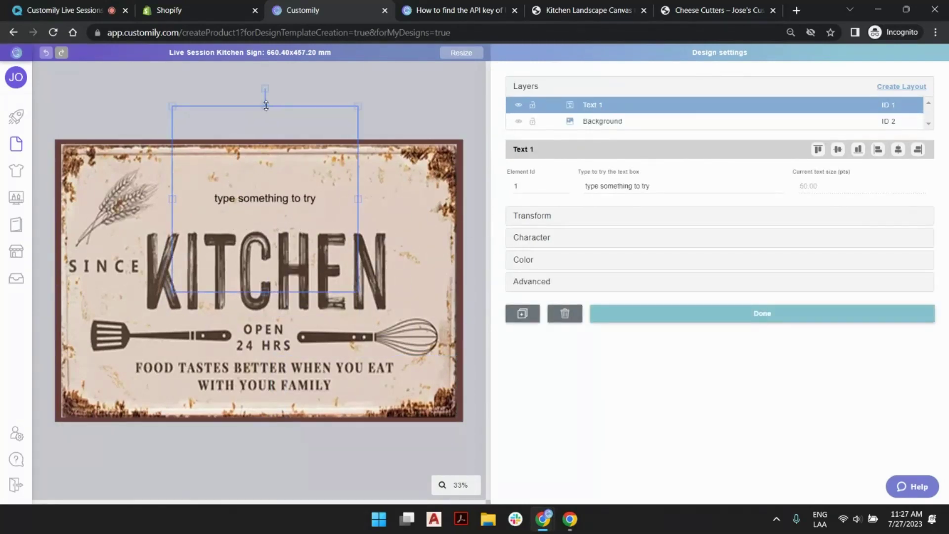
left_click_drag(266, 115, 266, 154)
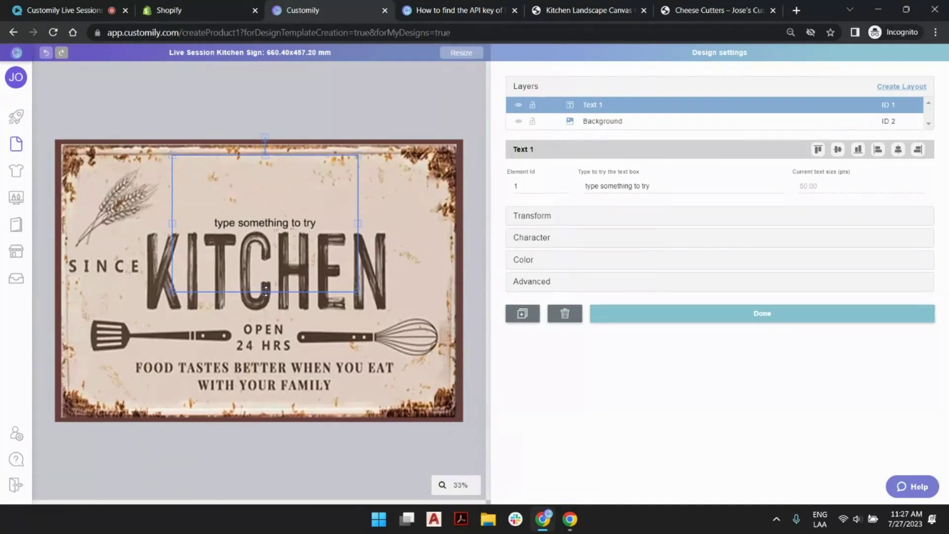
left_click_drag(266, 291, 266, 243)
left_click_drag(172, 199, 163, 200)
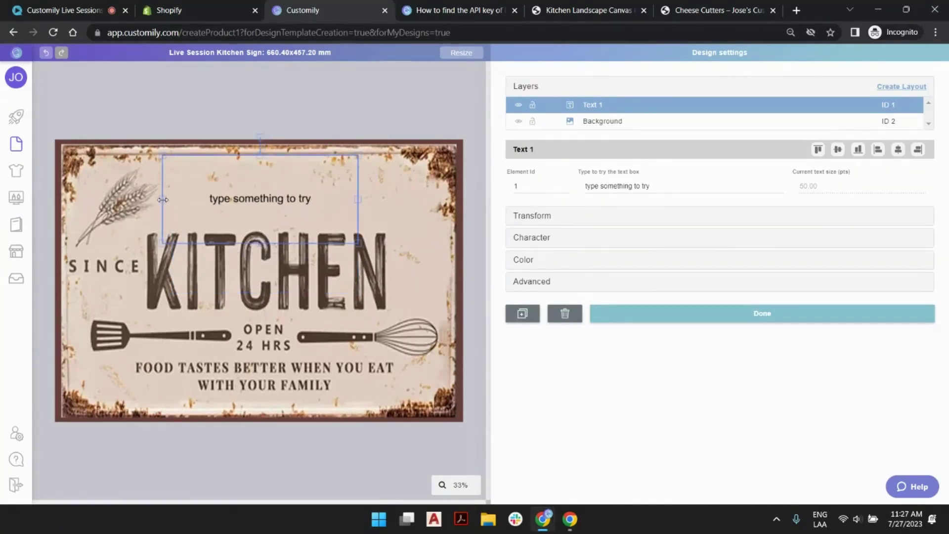
left_click_drag(357, 199, 372, 200)
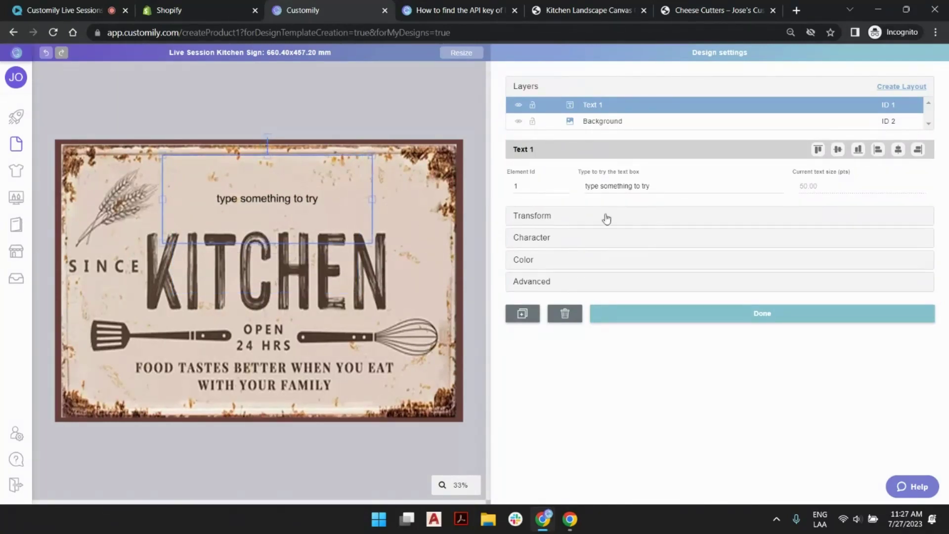
- Replace the text box's sample text with "The" followed by a sample family name in possessive form
left_click(653, 188)
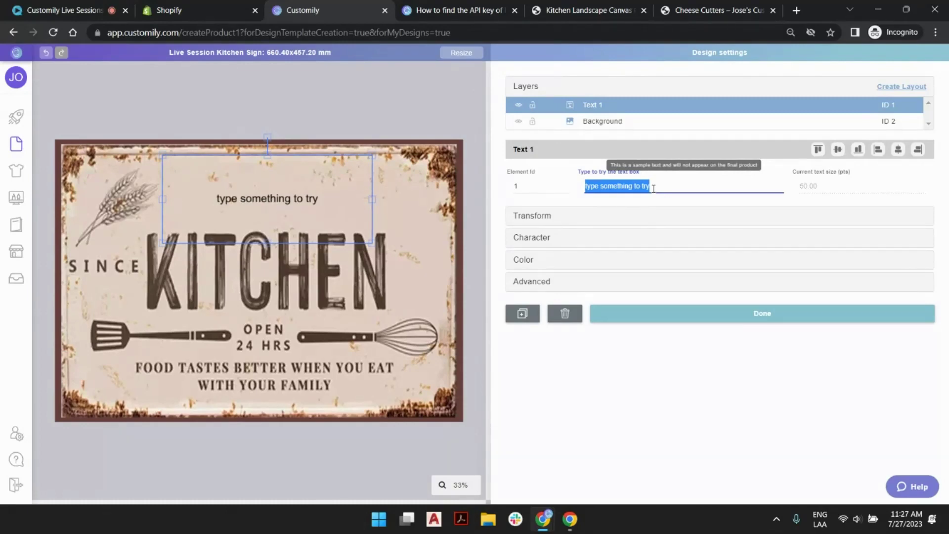
type("The")
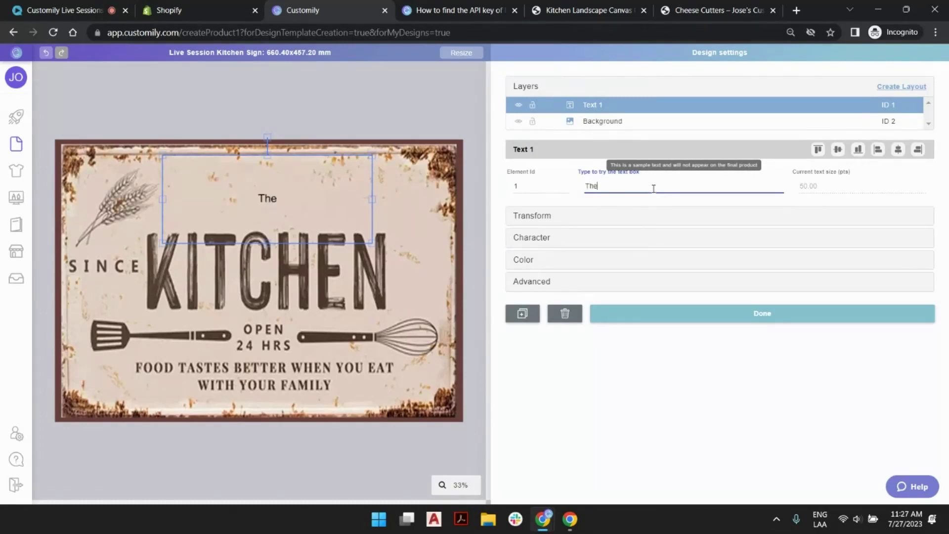
type(" Thompson's")
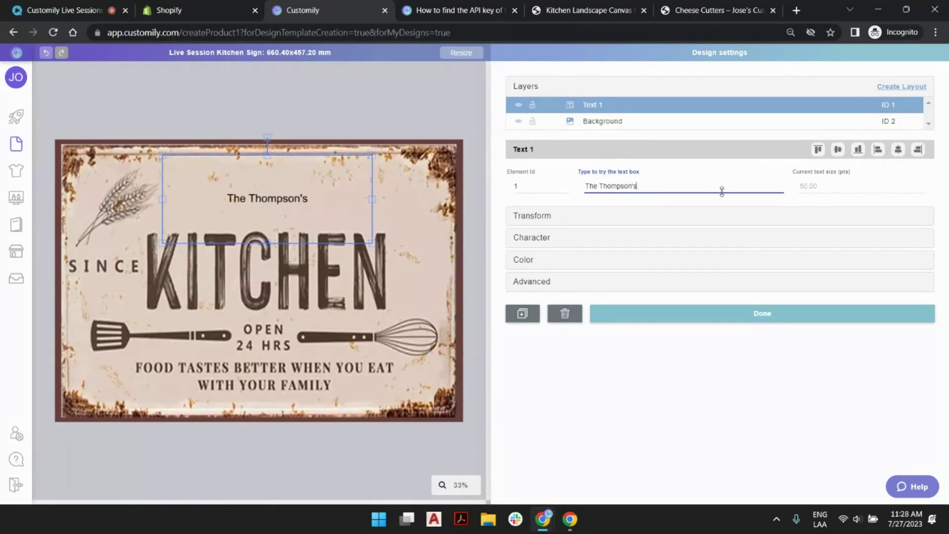
- Set the family name text's font to Gogh (Extra Bold) for option 1
left_click(587, 238)
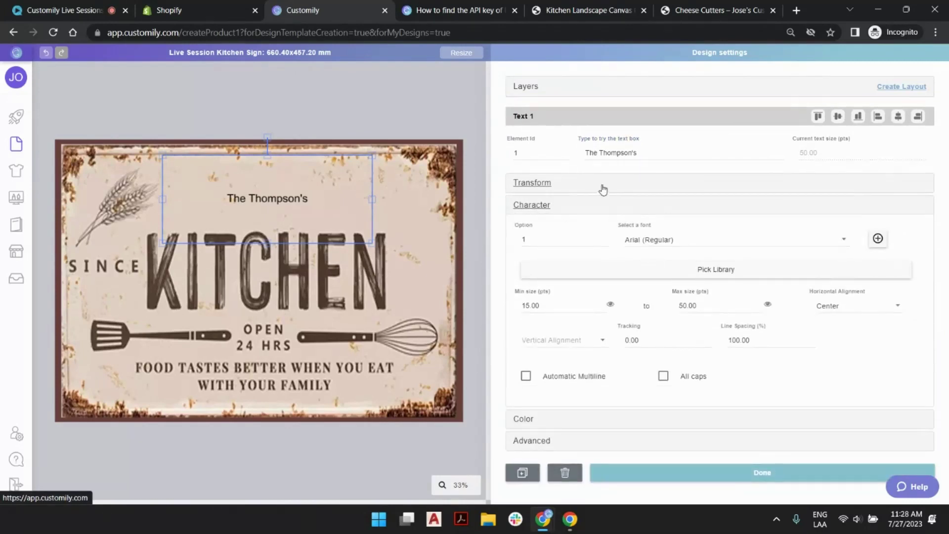
left_click(666, 242)
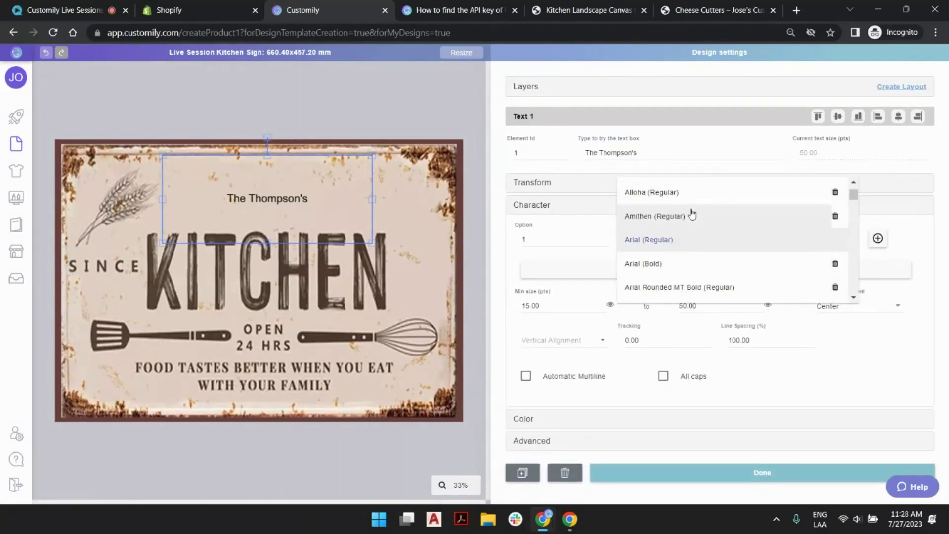
left_click(879, 240)
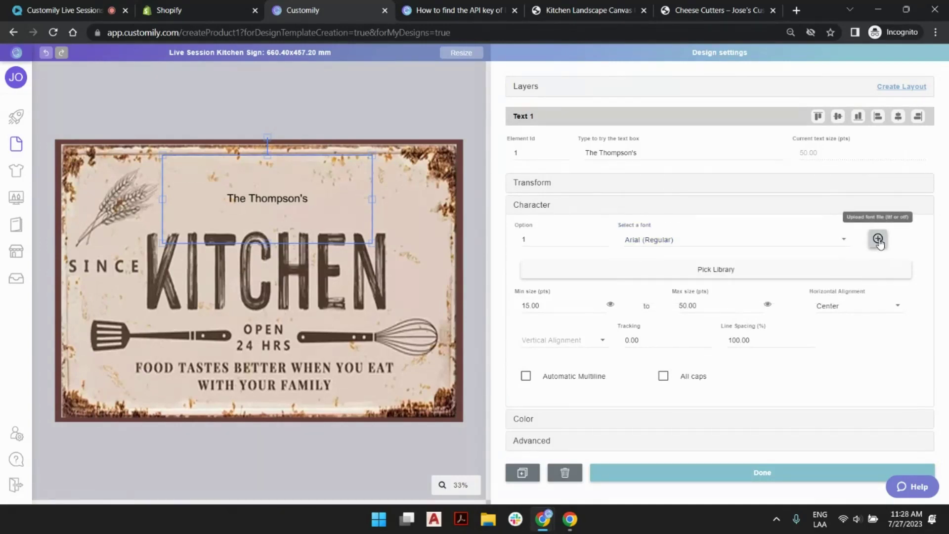
left_click(671, 241)
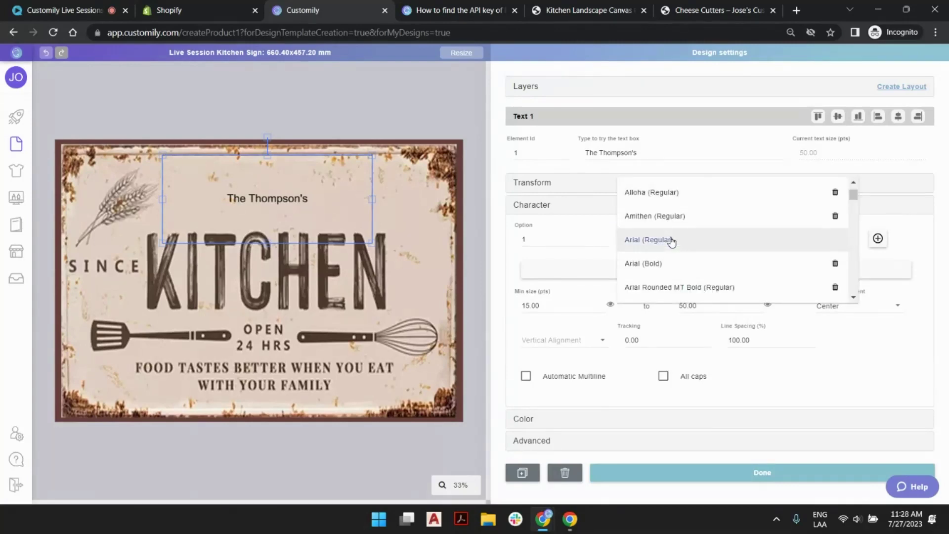
scroll(671, 242, "down", 5)
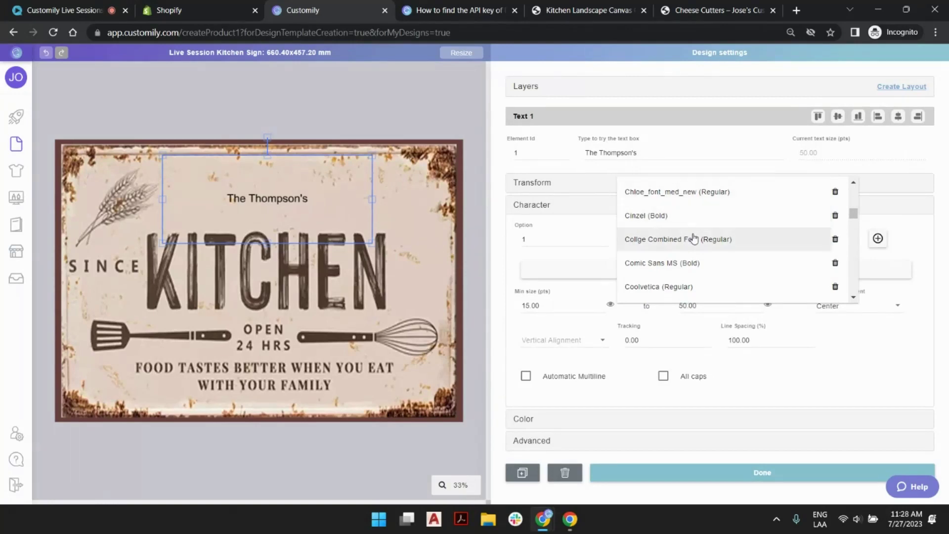
scroll(694, 237, "down", 5)
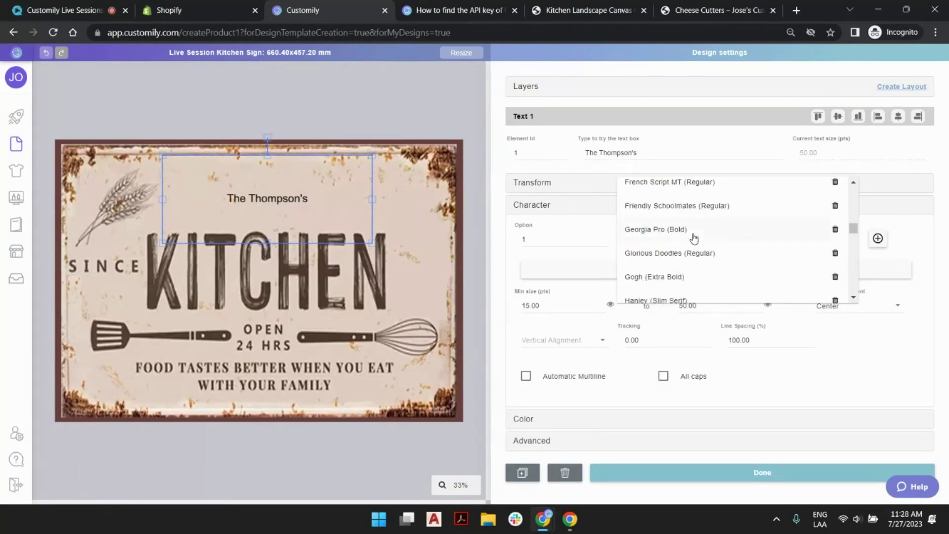
left_click(669, 275)
left_click(514, 296)
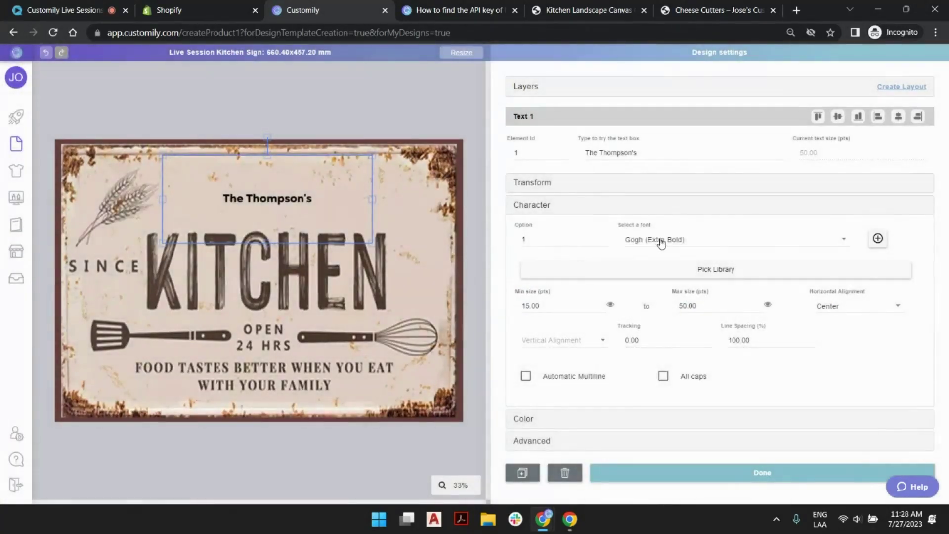
- Change the family name text's font to White Jax_new (Regular) for option 1
left_click(660, 242)
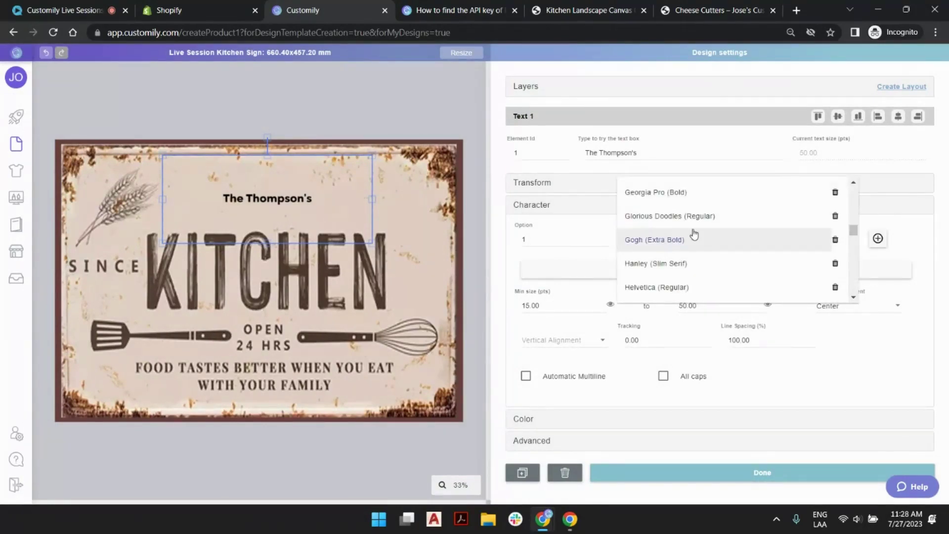
scroll(689, 247, "down", 10)
scroll(687, 262, "down", 3)
left_click(678, 292)
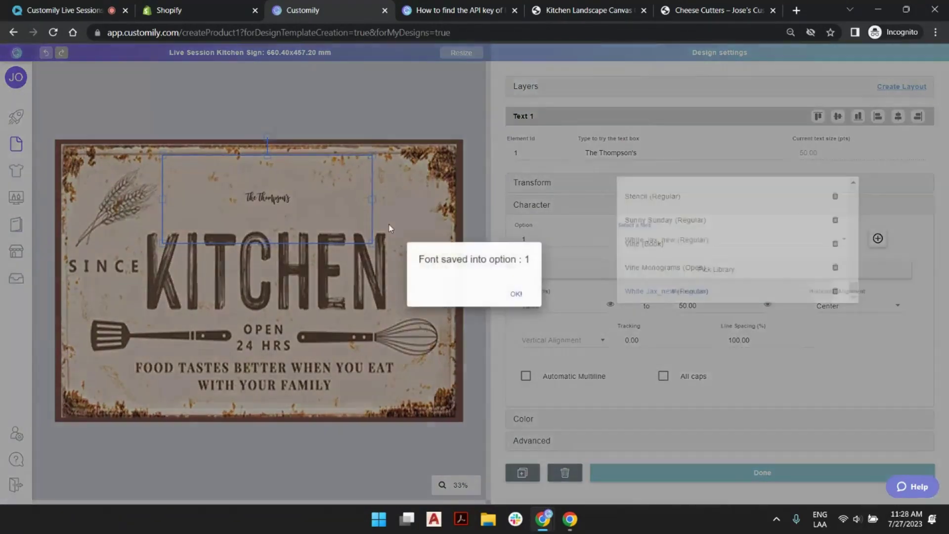
left_click(517, 294)
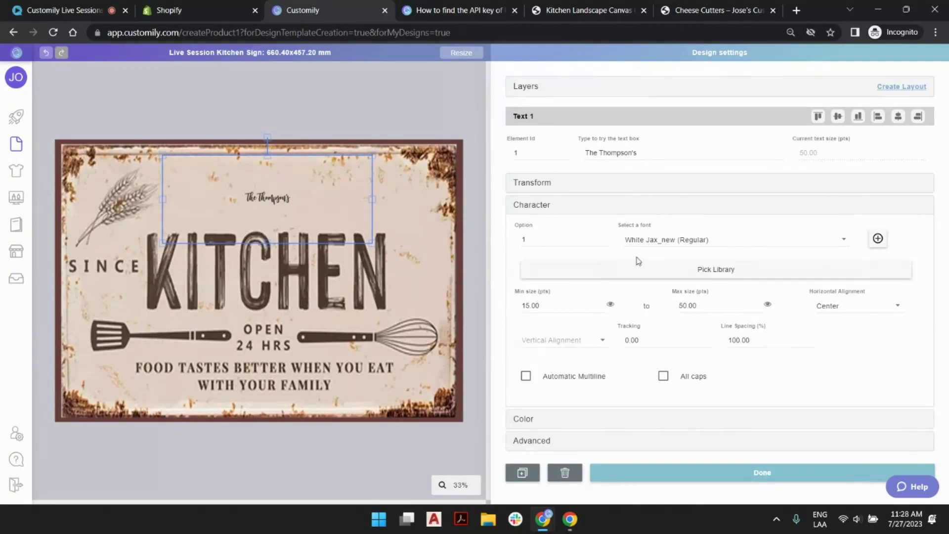
- Set the family name text's maximum size to 280 pts
left_click(612, 306)
left_click(721, 304)
key("ctrl+a")
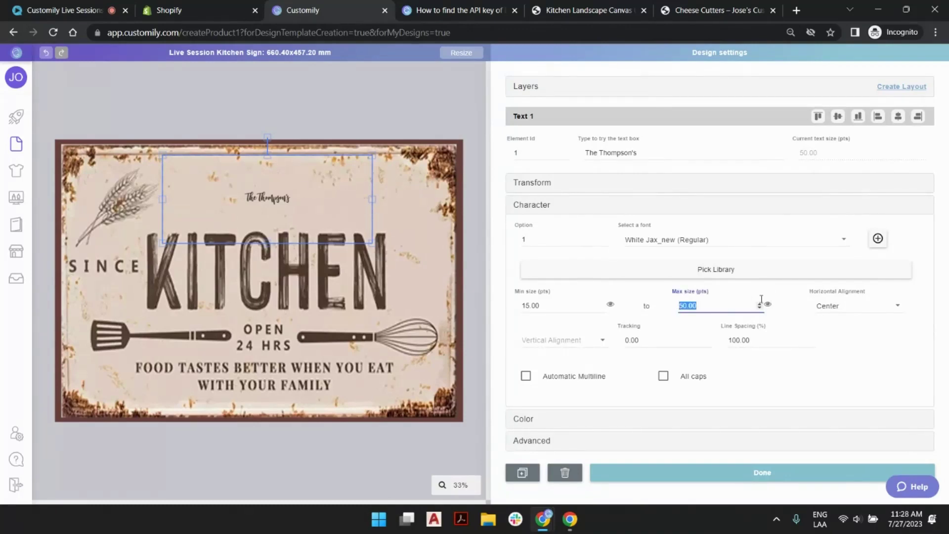
type("57")
left_click_drag(759, 304, 759, 304)
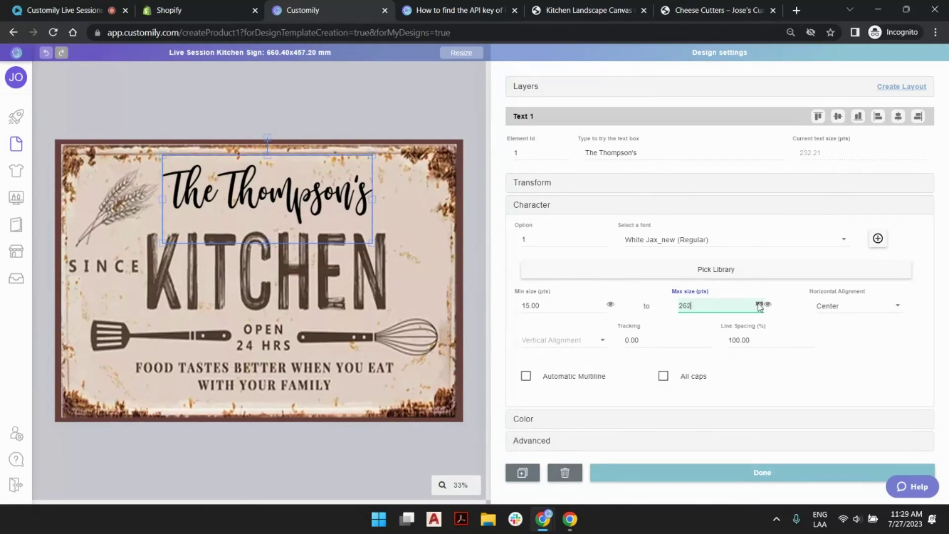
triple_click(811, 154)
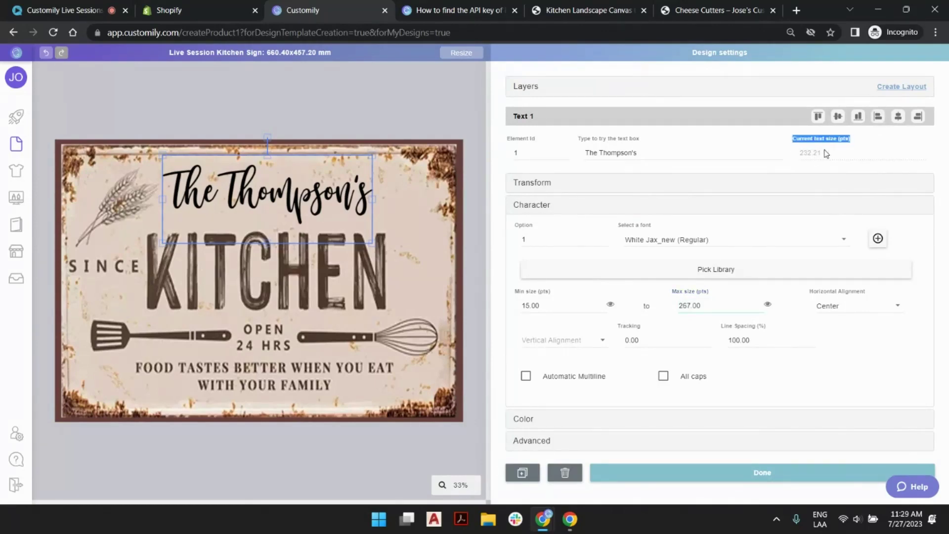
left_click(692, 306)
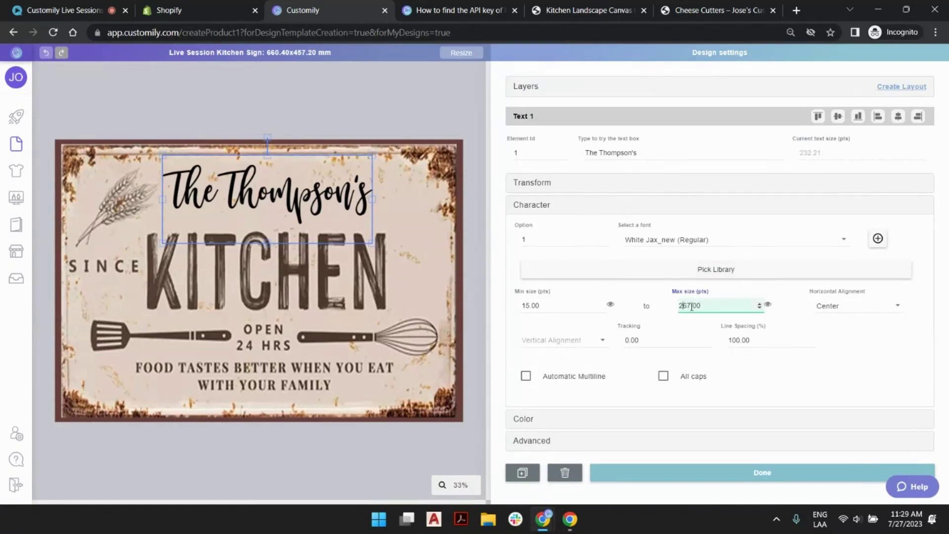
left_click(709, 306, "shift")
type("80")
- Set the family name text's minimum size to 230 pts
left_click_drag(544, 307, 514, 312)
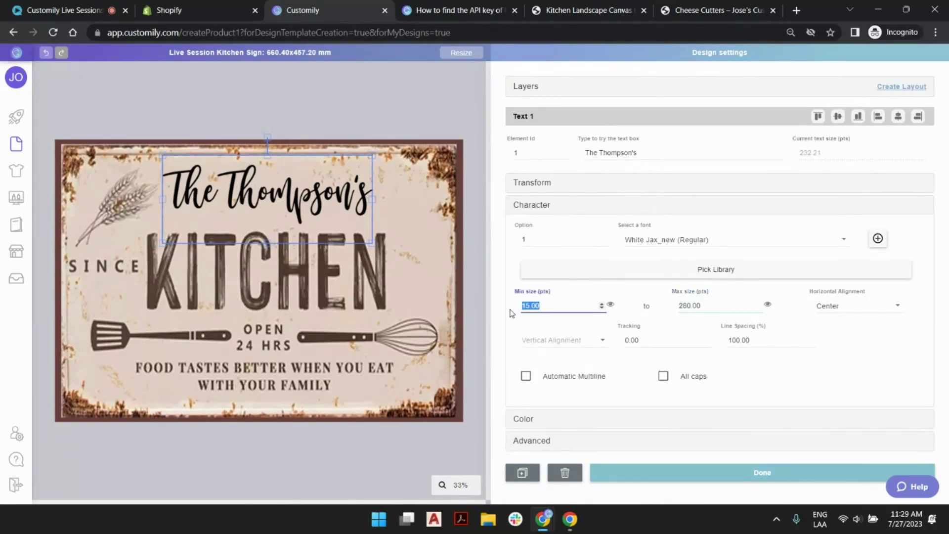
type("2")
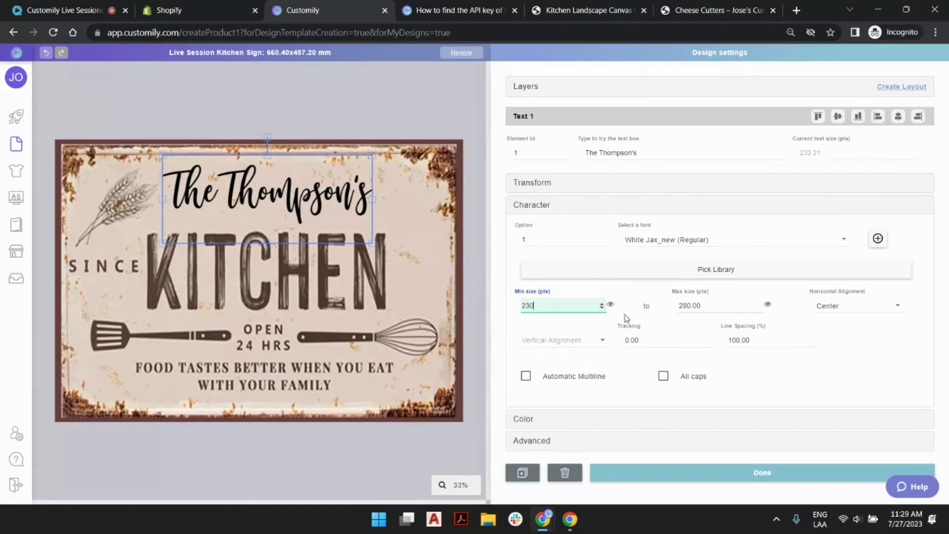
type("30")
left_click(613, 306)
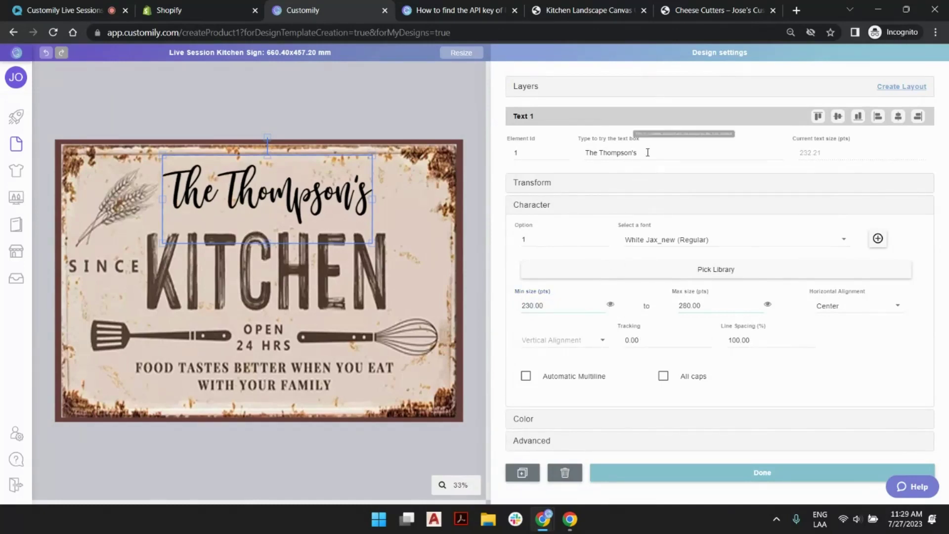
- Replace the family name in the sample text with a shorter one to test the text sizing
left_click(621, 153)
left_click_drag(600, 153, 671, 153)
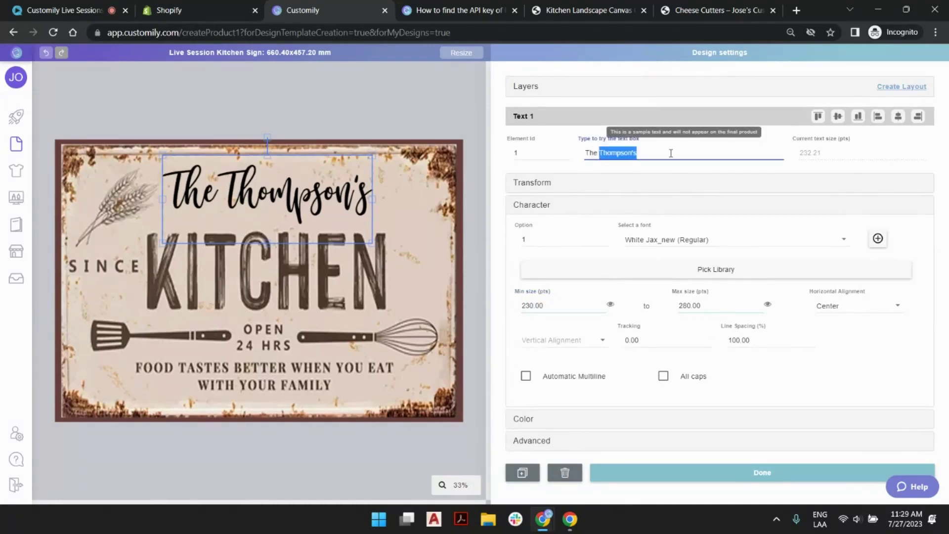
type("Smith's")
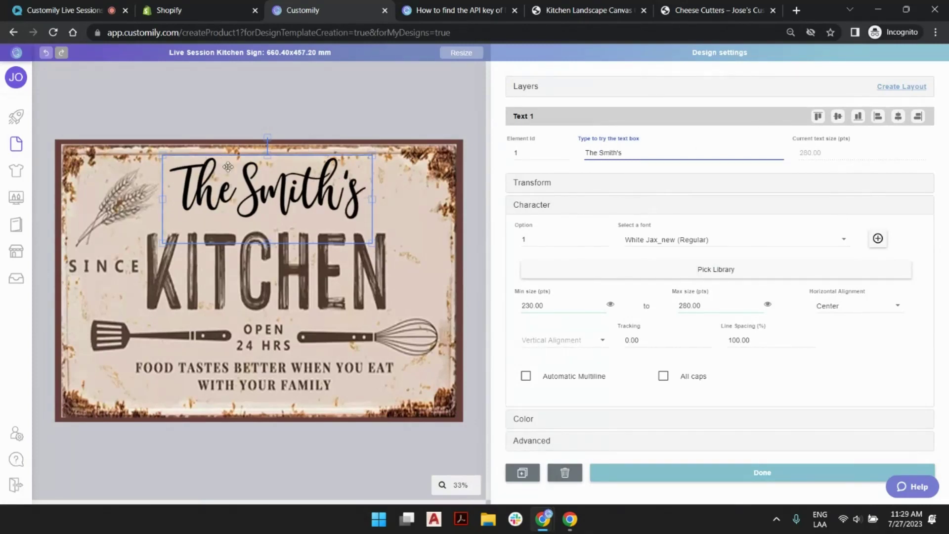
- Nudge the family name text box slightly downward on the sign
left_click(267, 194)
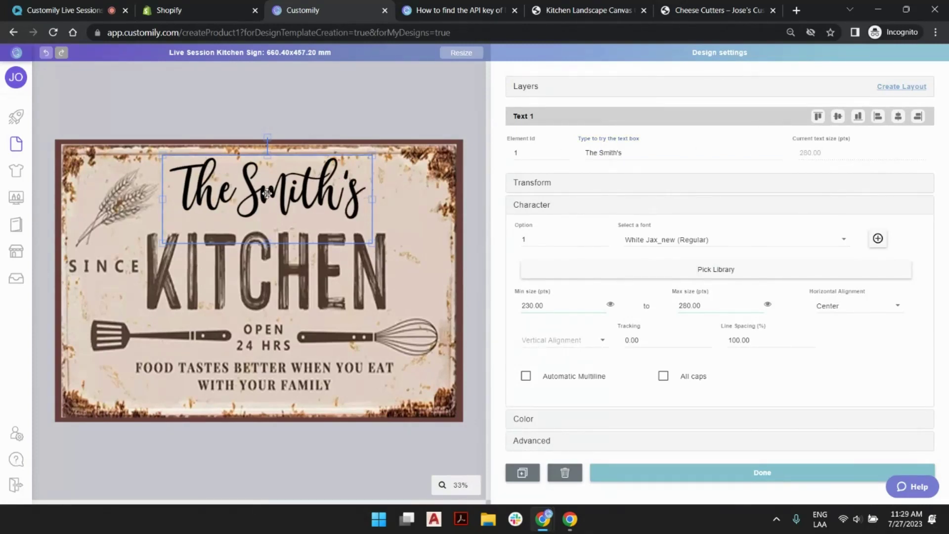
key("Down")
key("Down")
key("Down")
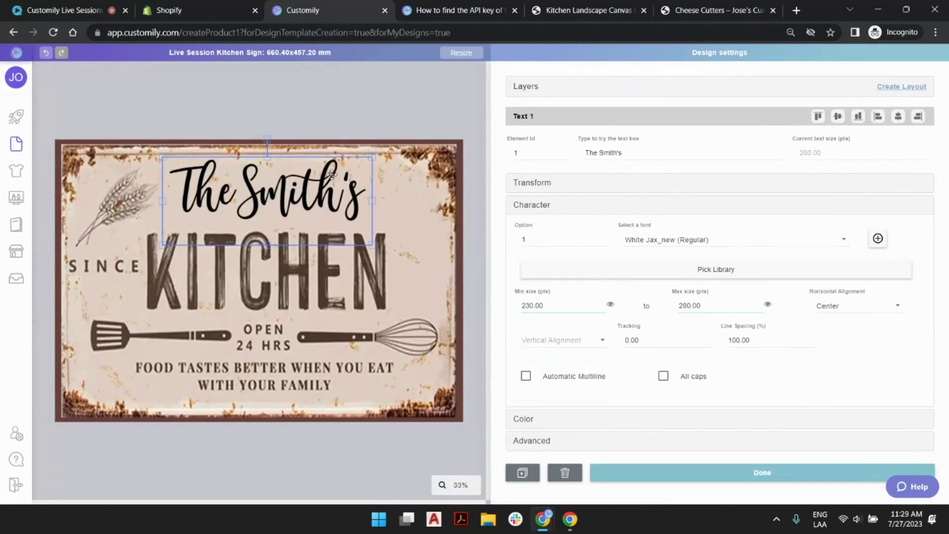
- Rename the family name's text layer to Family Name
left_click(526, 95)
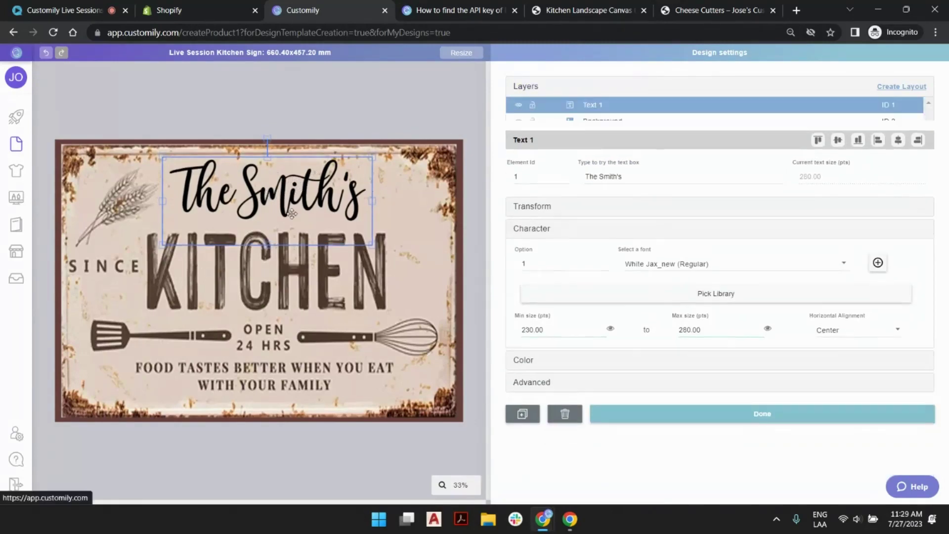
double_click(596, 107)
type("Fan")
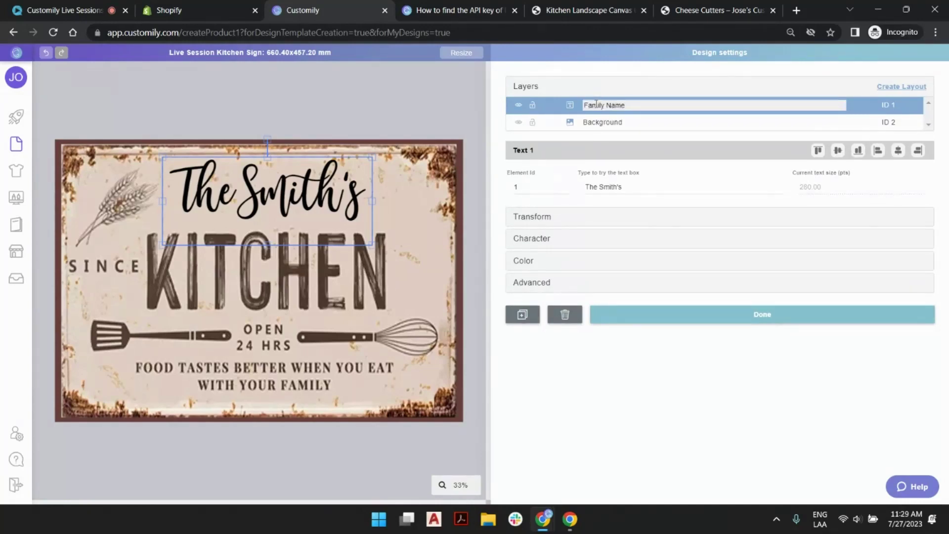
key("Return")
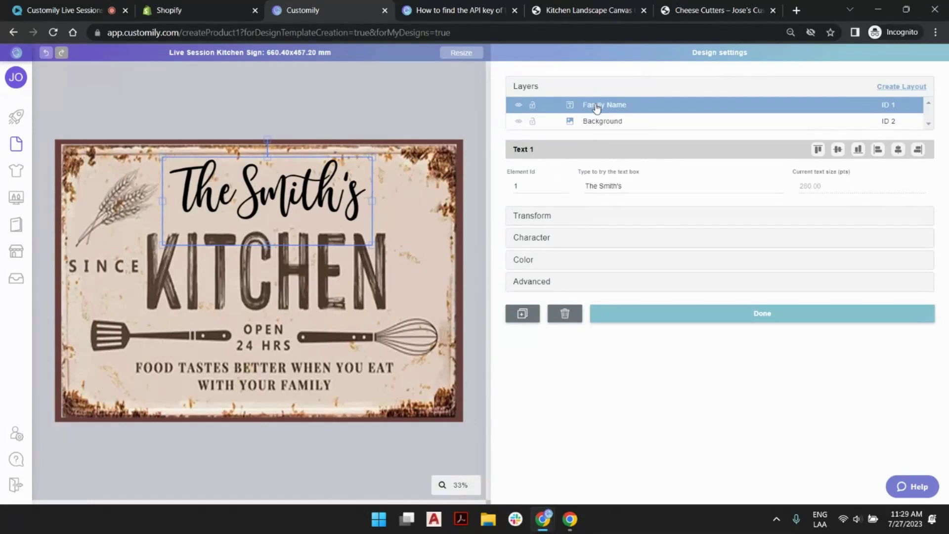
- Match the family name text's fill color to the dark brown sampled from the KITCHEN lettering, saving it into option 1
left_click(526, 260)
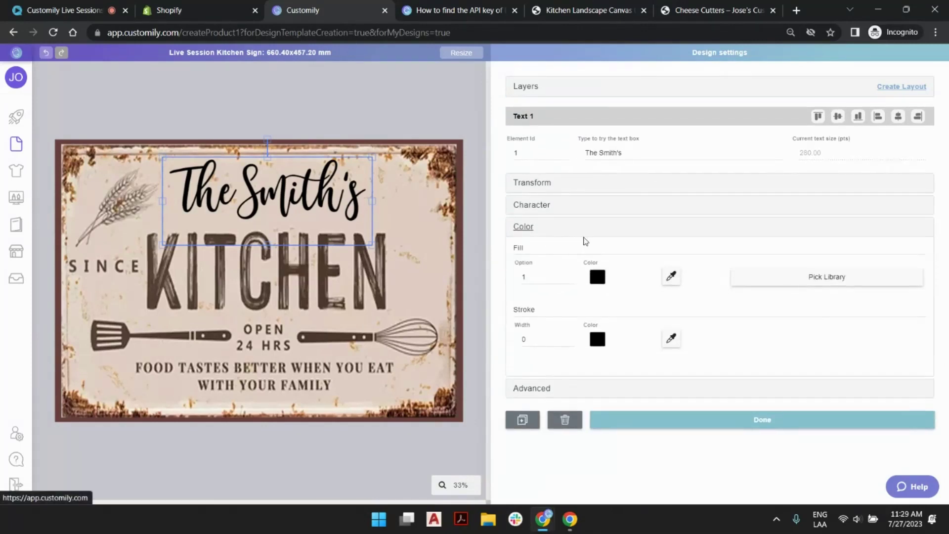
left_click(670, 276)
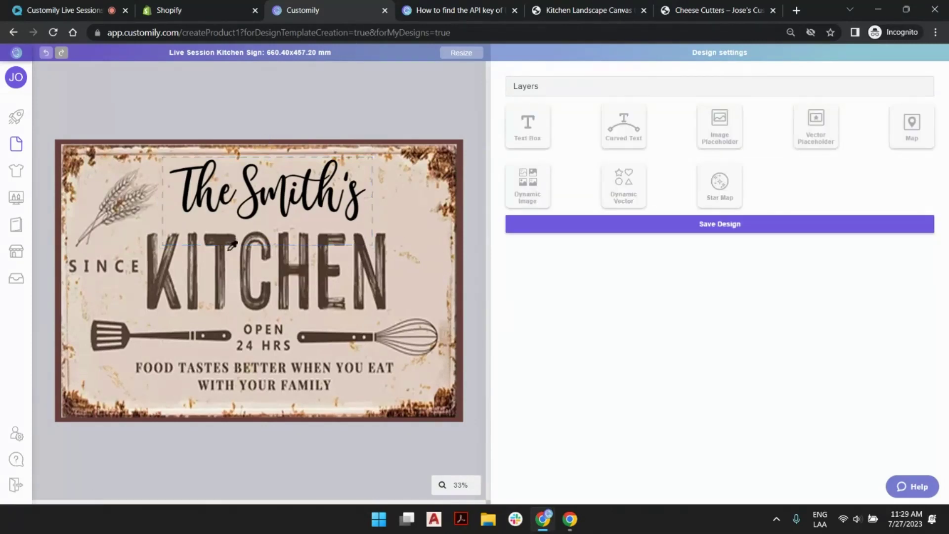
left_click(157, 296)
left_click(499, 296)
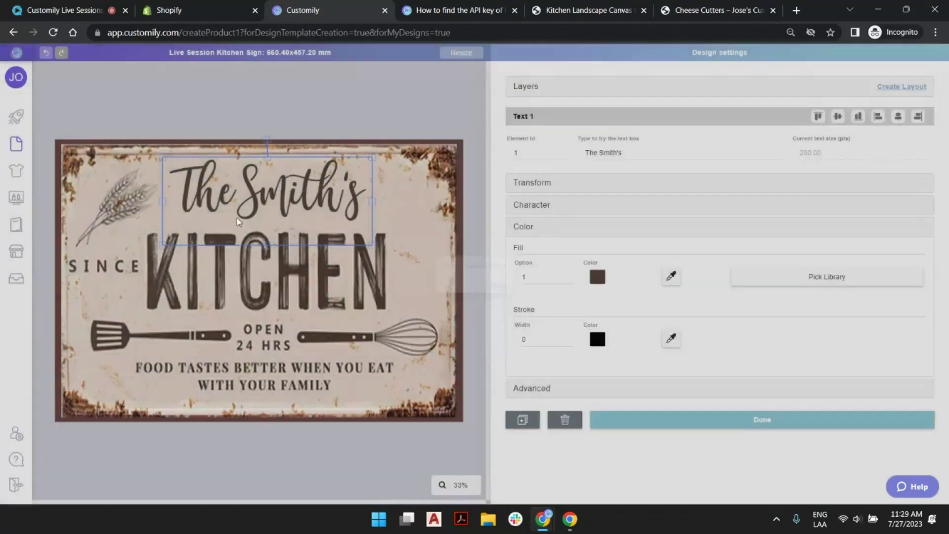
left_click(354, 89)
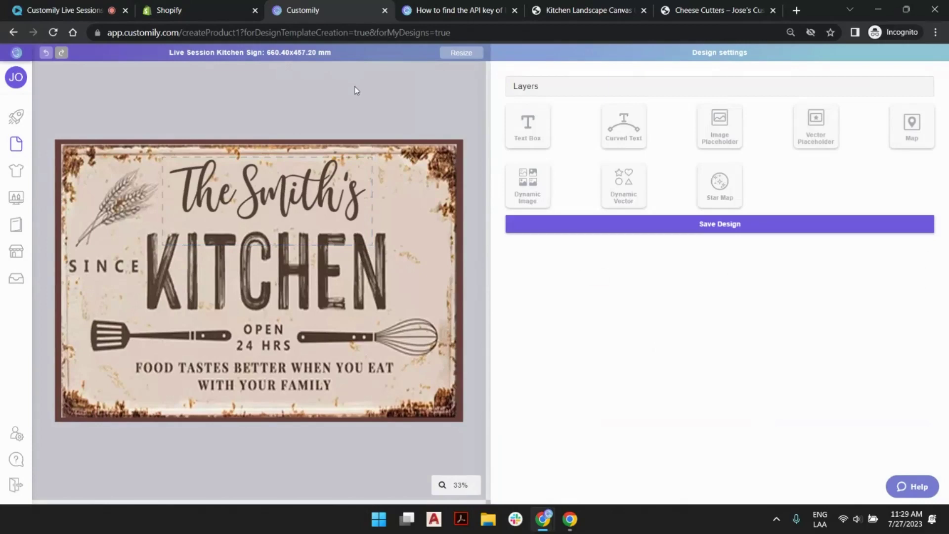
- Add a new text box over the wheat illustration and name its layer Year
left_click(534, 136)
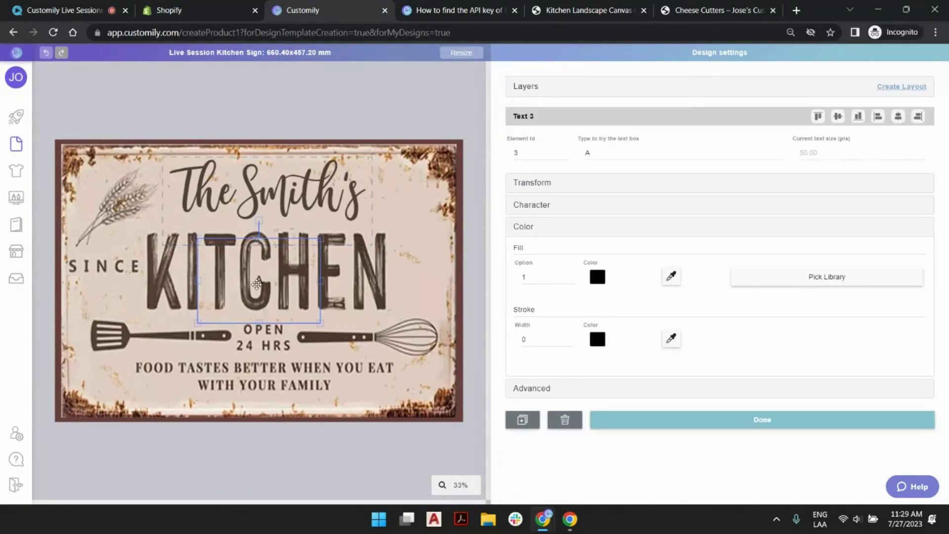
left_click_drag(257, 285, 113, 192)
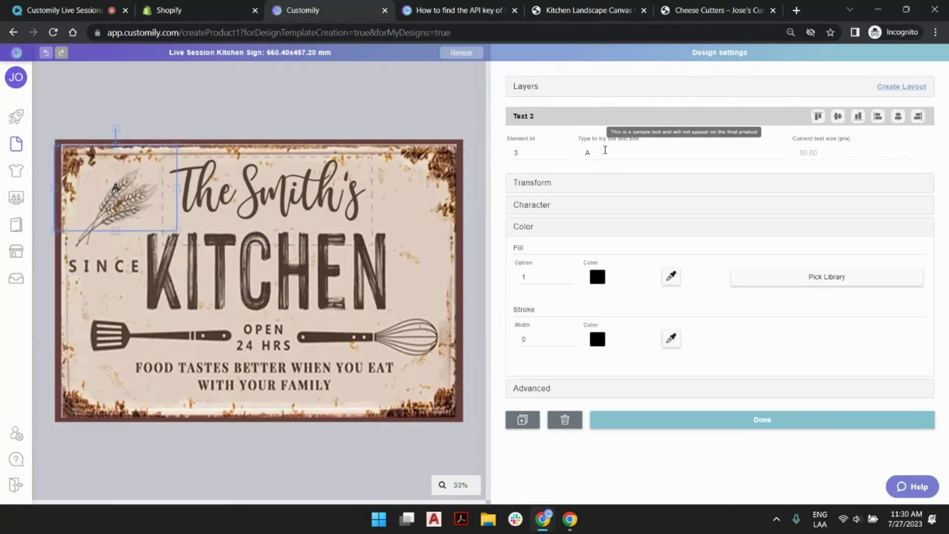
left_click(540, 88)
double_click(614, 113)
triple_click(613, 107)
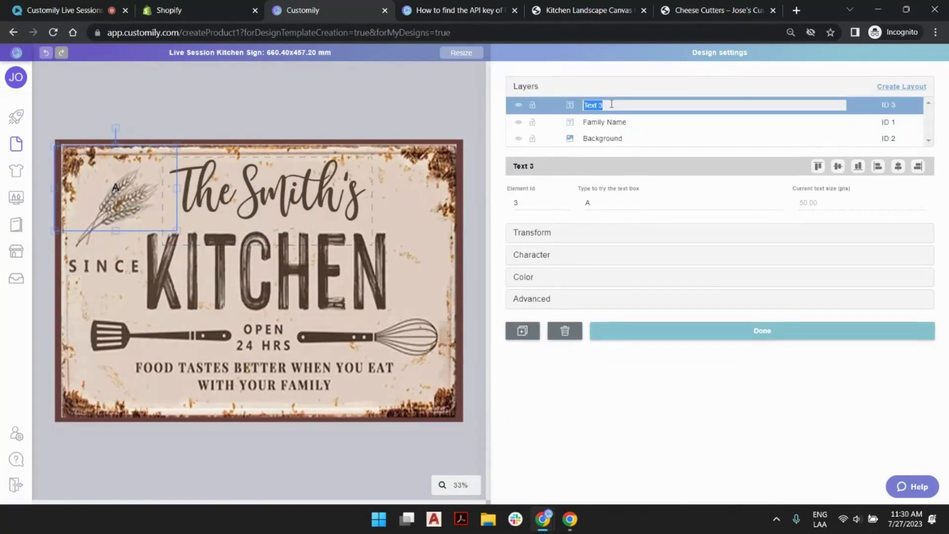
type("Year")
key("Return")
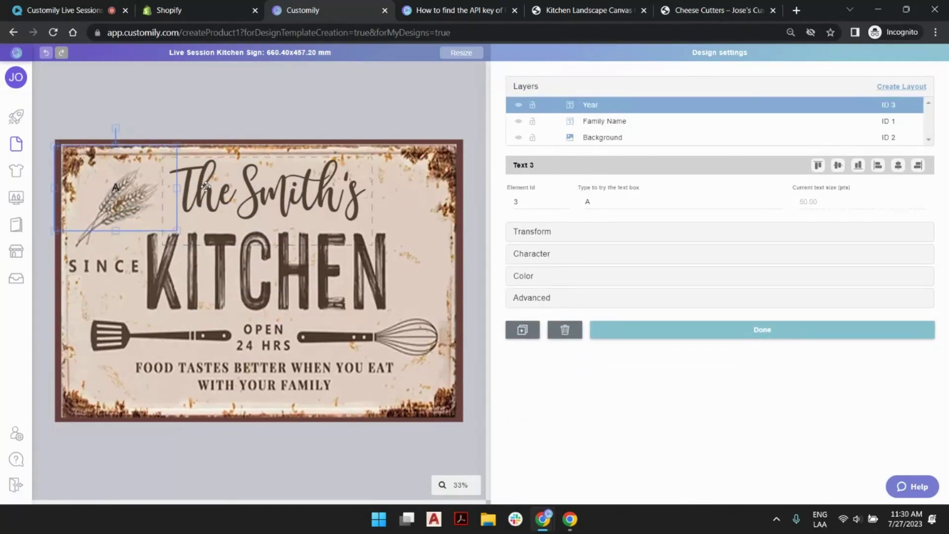
- Enter 2022 as the year's sample text and shrink its box to fit directly beneath the word SINCE
left_click(617, 199)
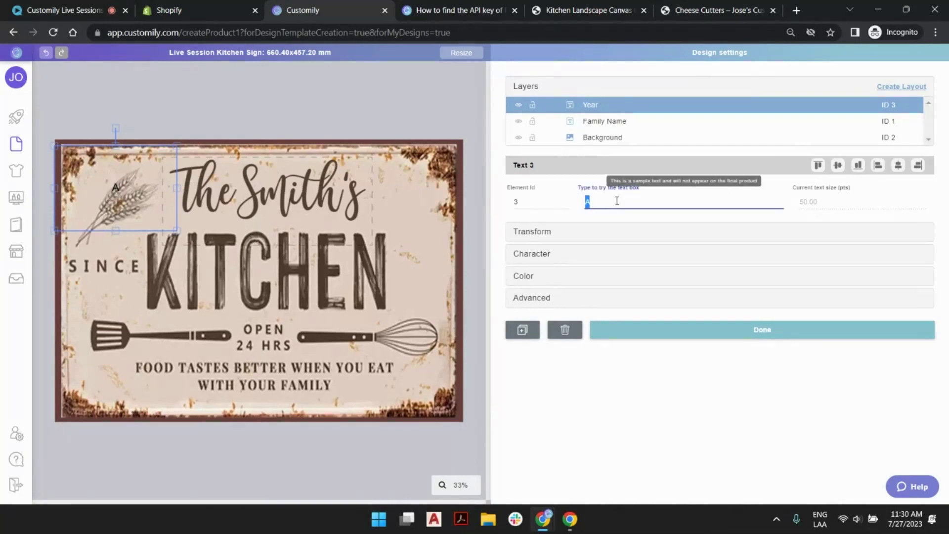
type("2022")
left_click_drag(126, 188, 135, 258)
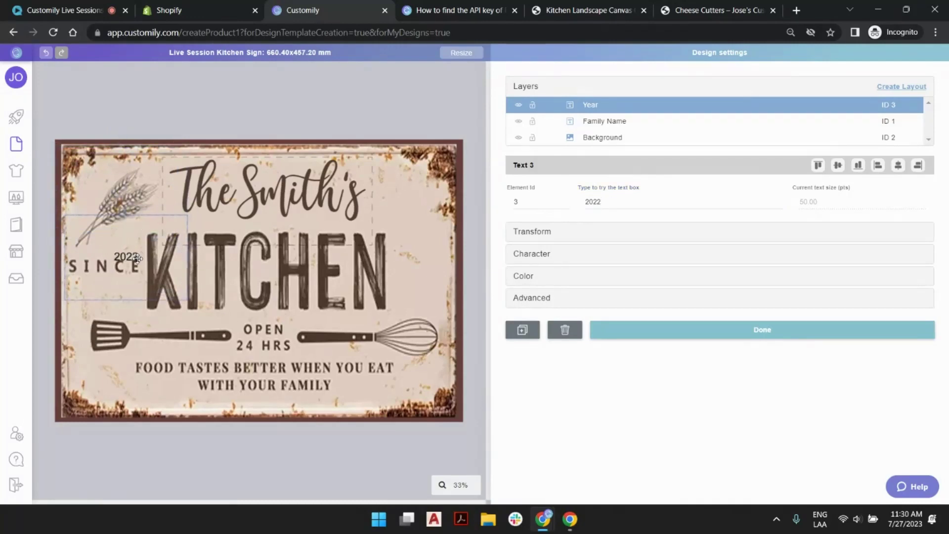
left_click_drag(123, 214, 123, 243)
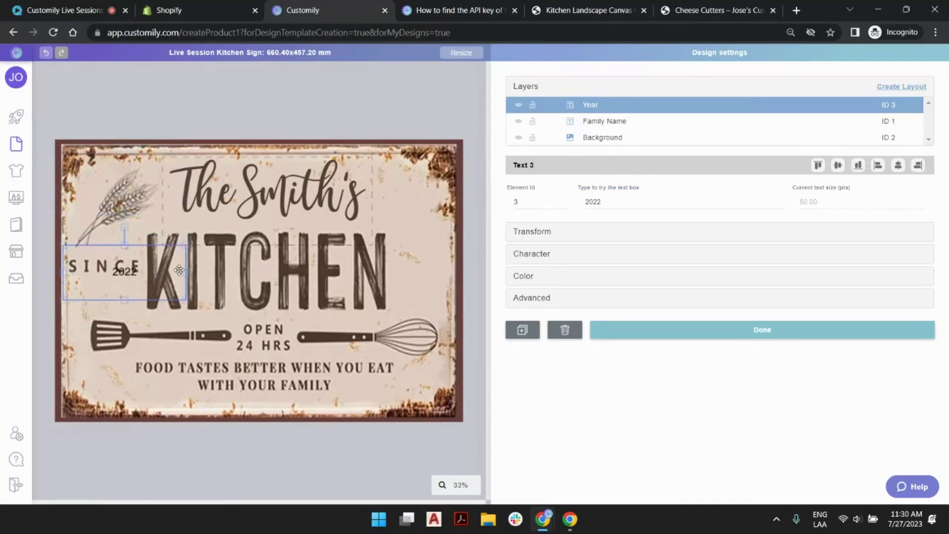
left_click_drag(185, 271, 149, 270)
mouse_move(107, 300)
left_mouse_down()
mouse_move(110, 271)
mouse_move(158, 266)
mouse_move(119, 265)
mouse_move(109, 285)
left_mouse_up()
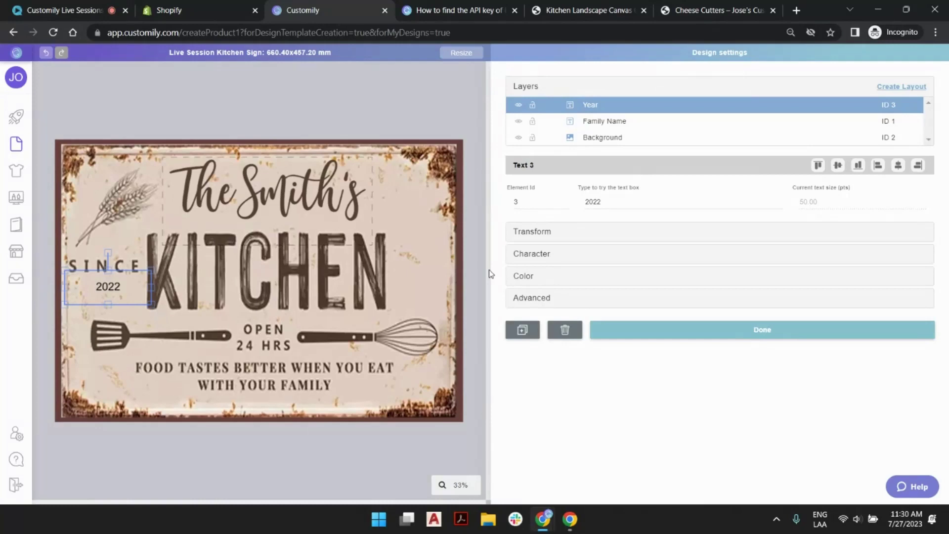
- Set the year text's font to Gogh (Extra Bold) in option 1
left_click(597, 259)
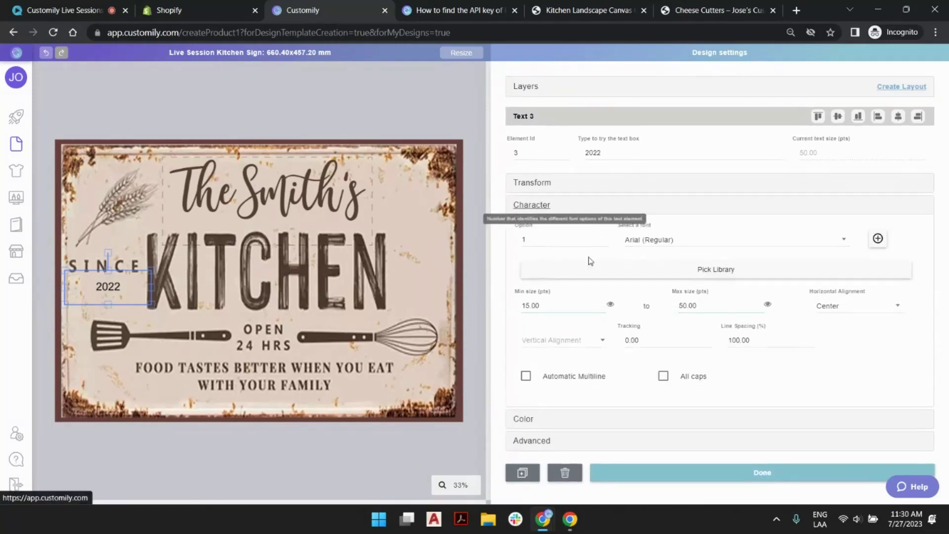
left_click(645, 240)
scroll(693, 240, "down", 3)
scroll(693, 241, "down", 10)
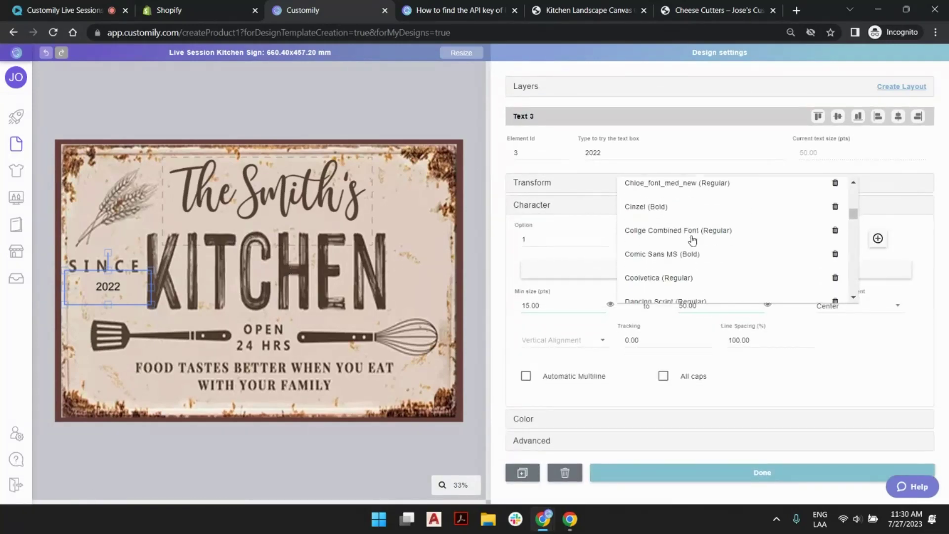
scroll(689, 205, "down", 3)
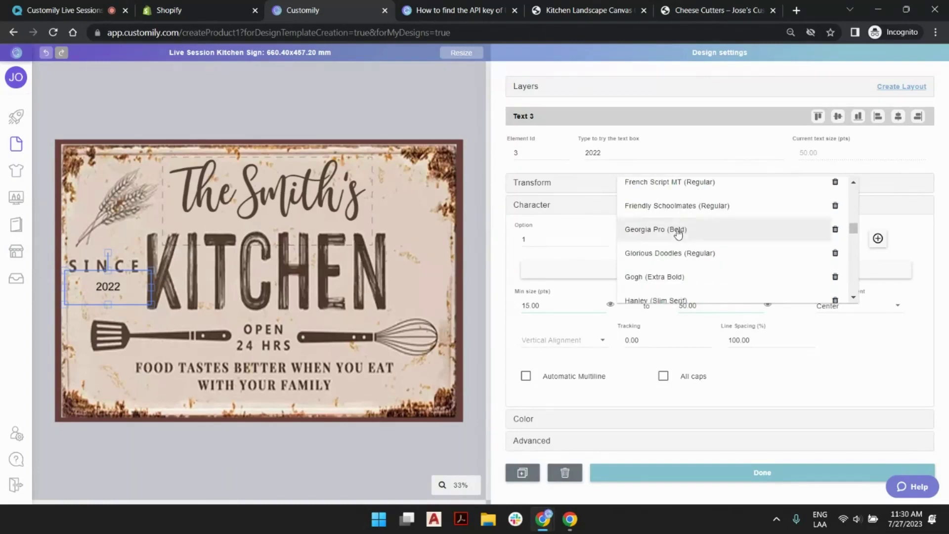
left_click(657, 276)
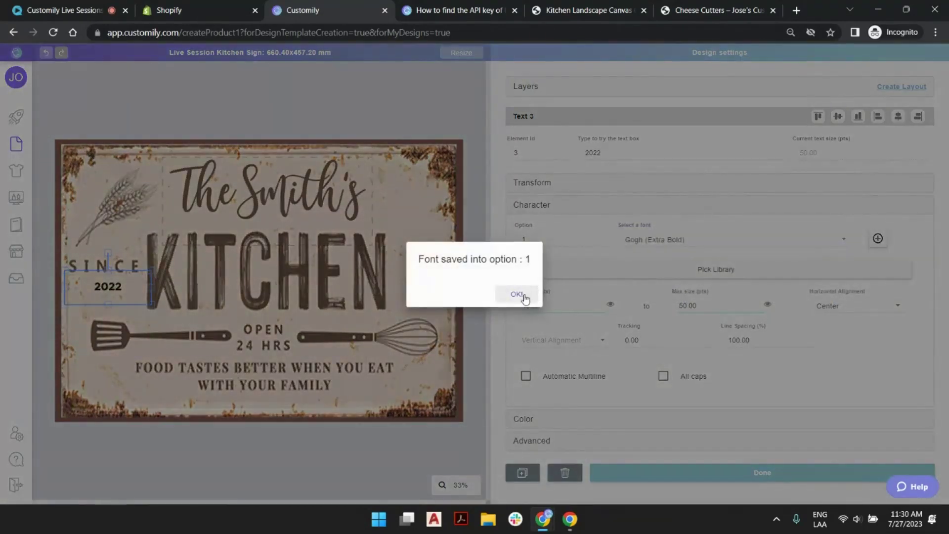
left_click(519, 295)
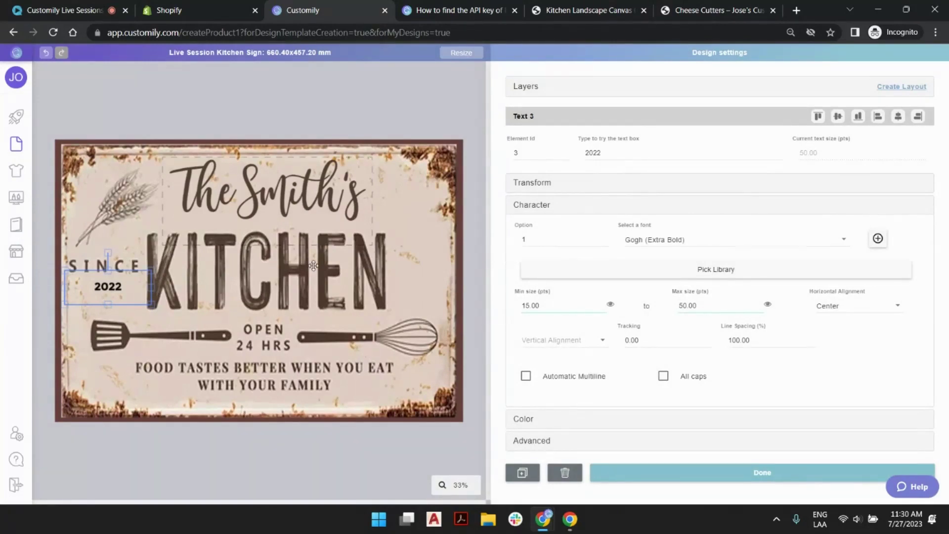
- Set the year text's maximum and minimum sizes to 85 pts, compare it with the SINCE lettering, and place it just below that word
double_click(696, 302)
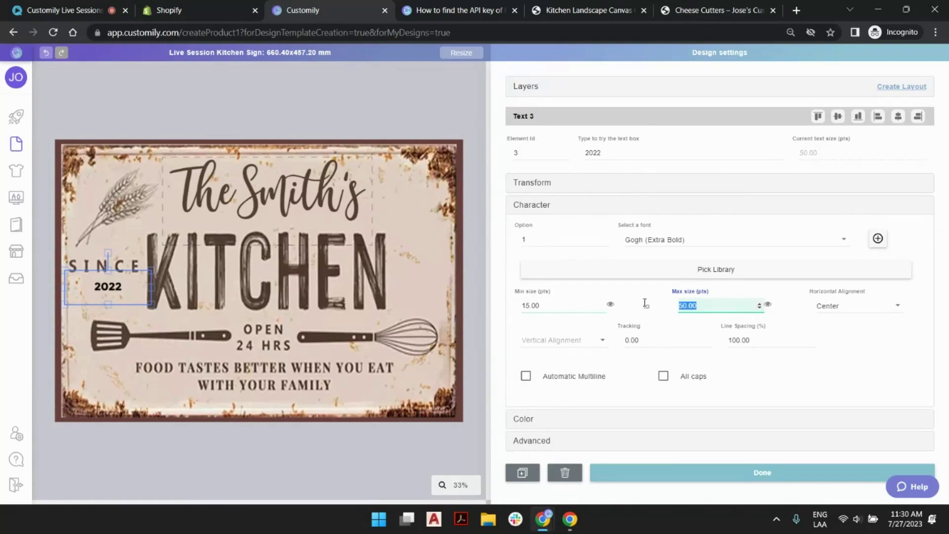
type("85")
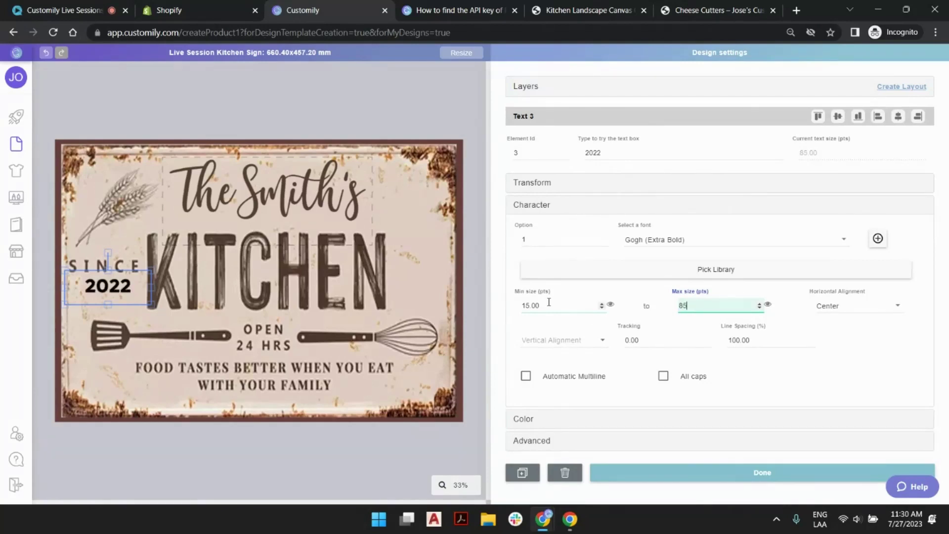
double_click(578, 304)
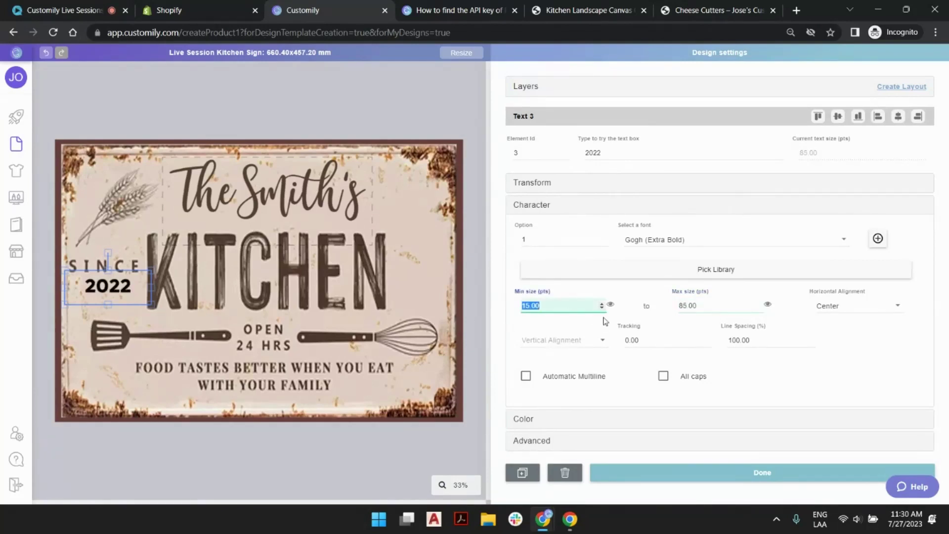
type("85")
left_click_drag(112, 286, 110, 266)
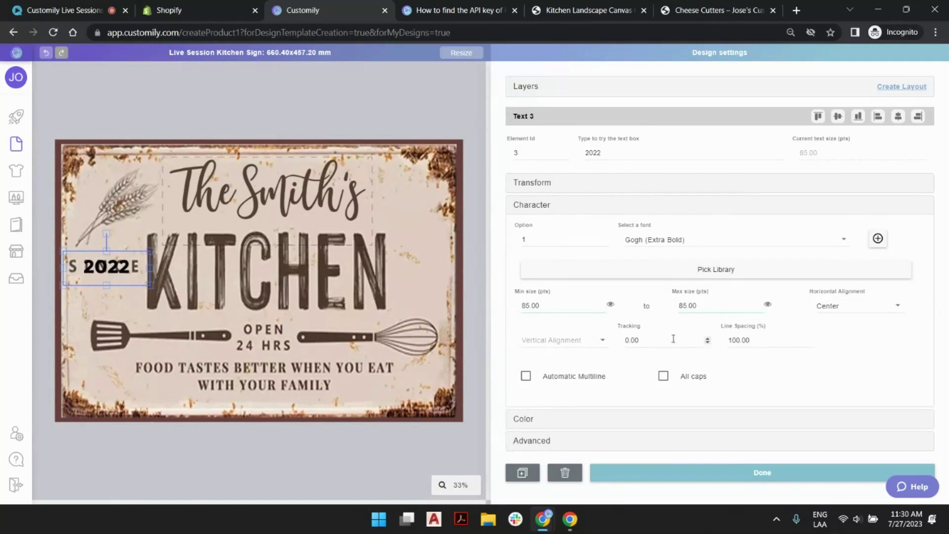
left_click_drag(108, 266, 111, 284)
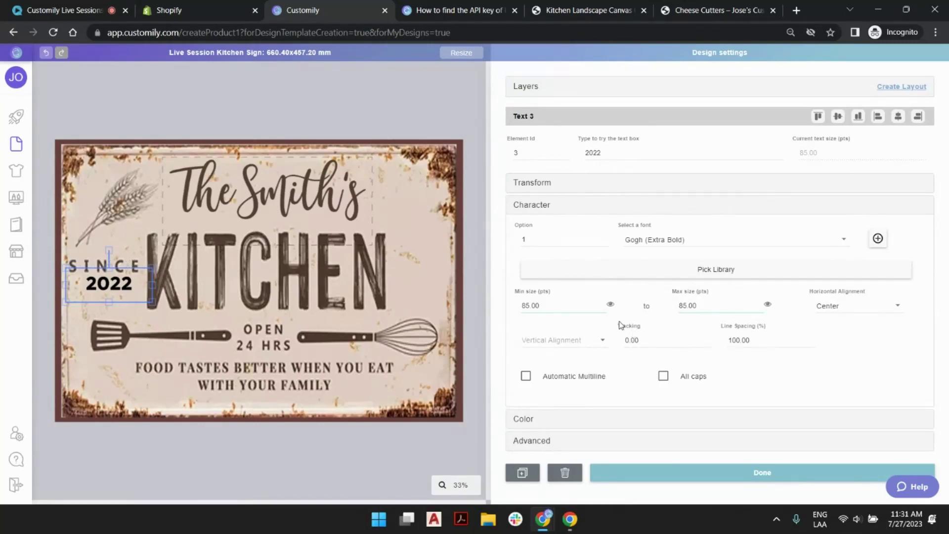
- Try a tracking of 100 on the year text, then widen it to 200
triple_click(645, 327)
left_click_drag(646, 338, 623, 343)
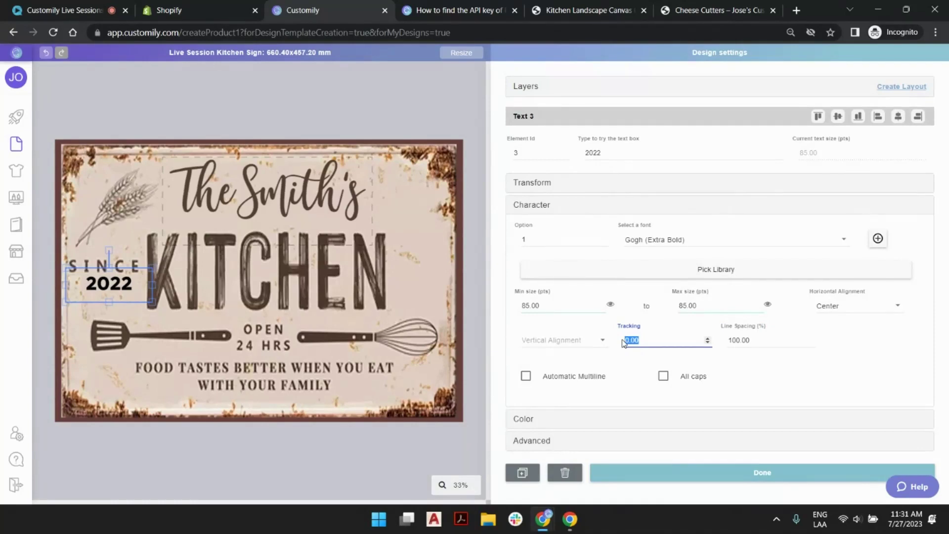
type("100")
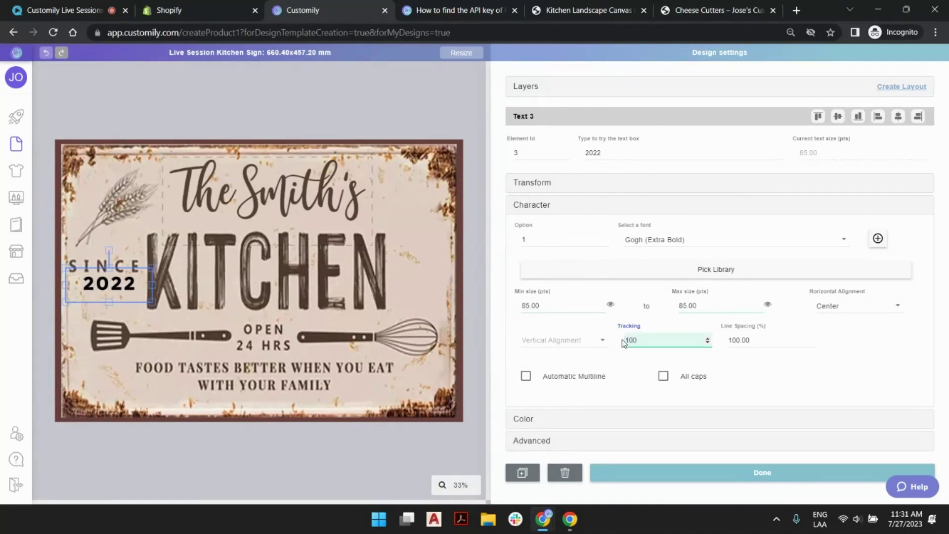
key("BackSpace")
key("BackSpace")
key("BackSpace")
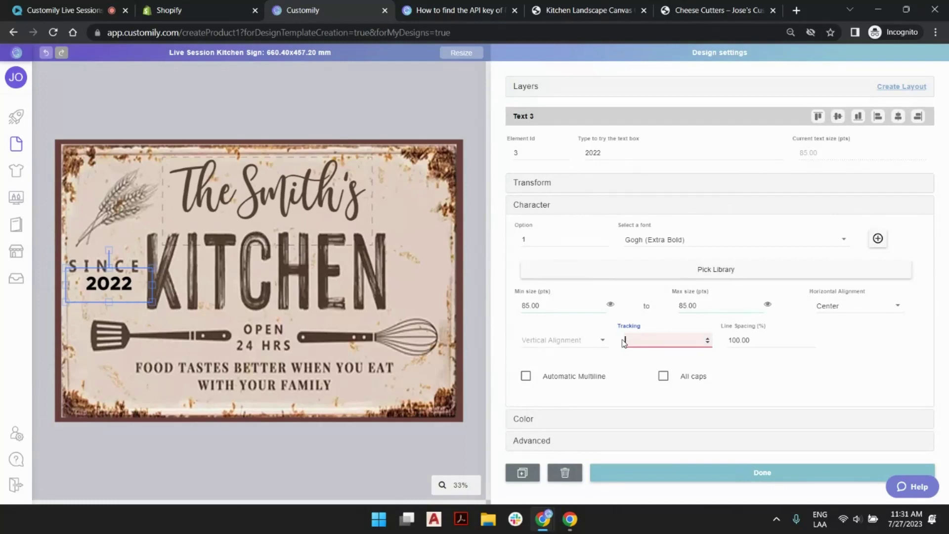
type("200")
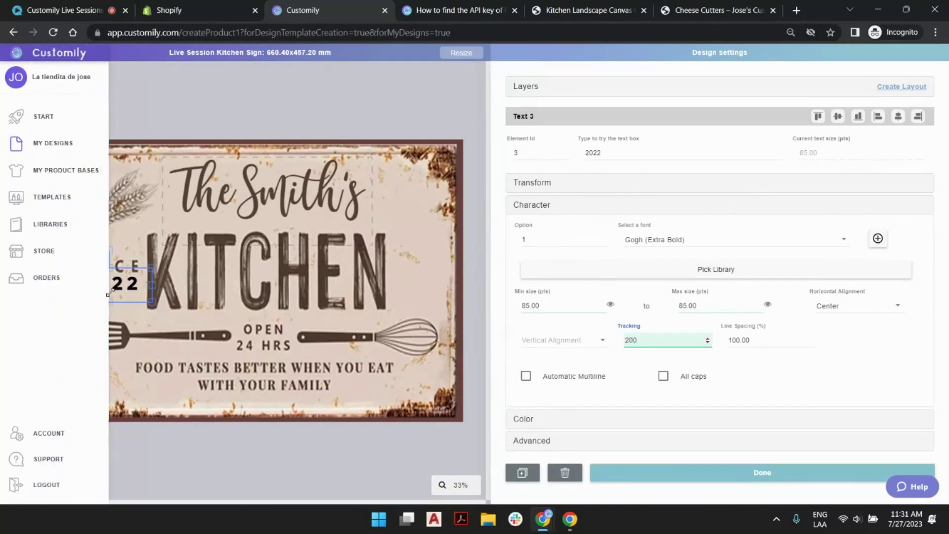
- Copy the hex code of the family name text's brown fill color
left_click(573, 419)
left_click(330, 185)
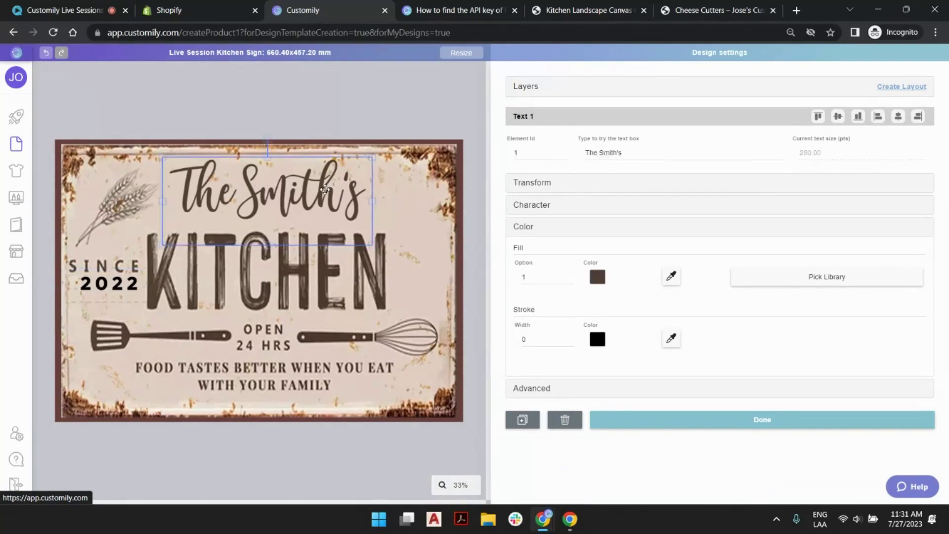
left_click(598, 277)
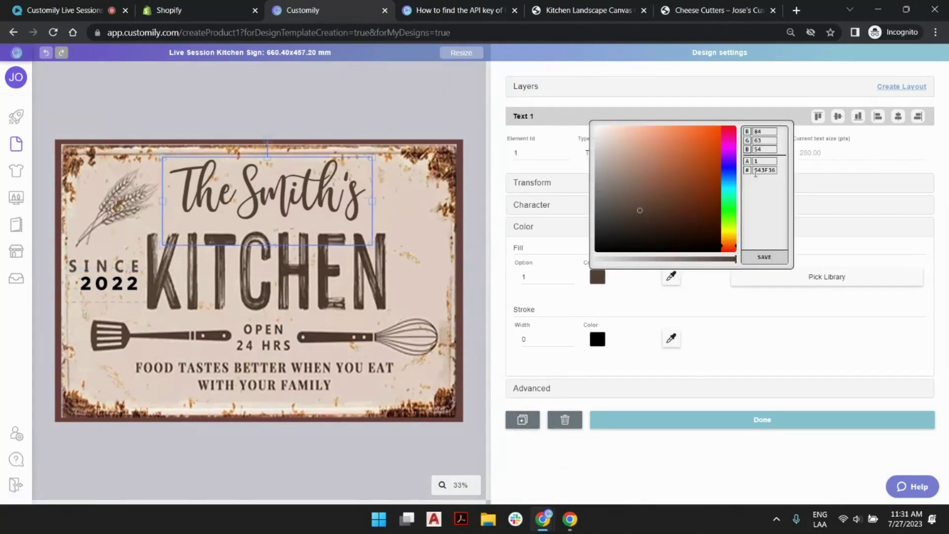
double_click(766, 169)
key("ctrl+c")
- Apply the copied color code 543F36 as the year text's fill and save it
left_click(121, 278)
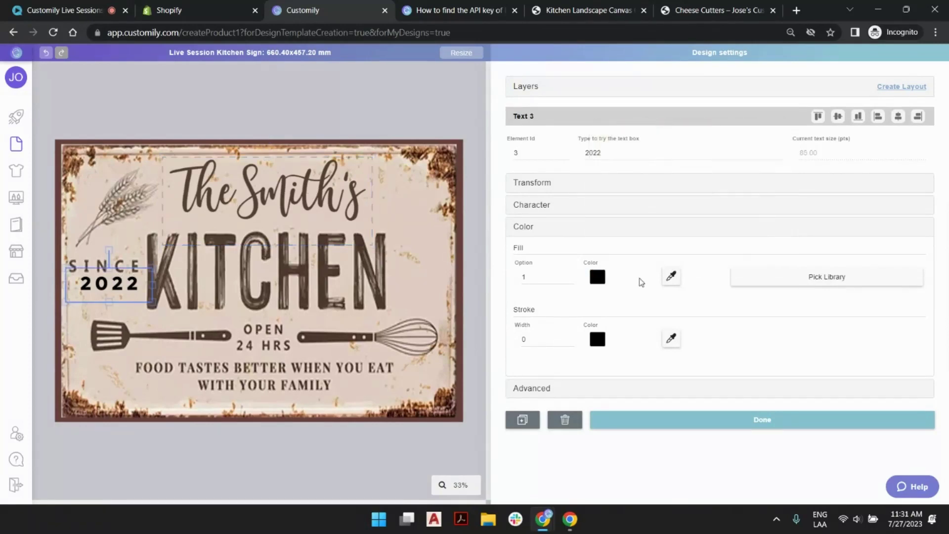
left_click(600, 279)
double_click(772, 170)
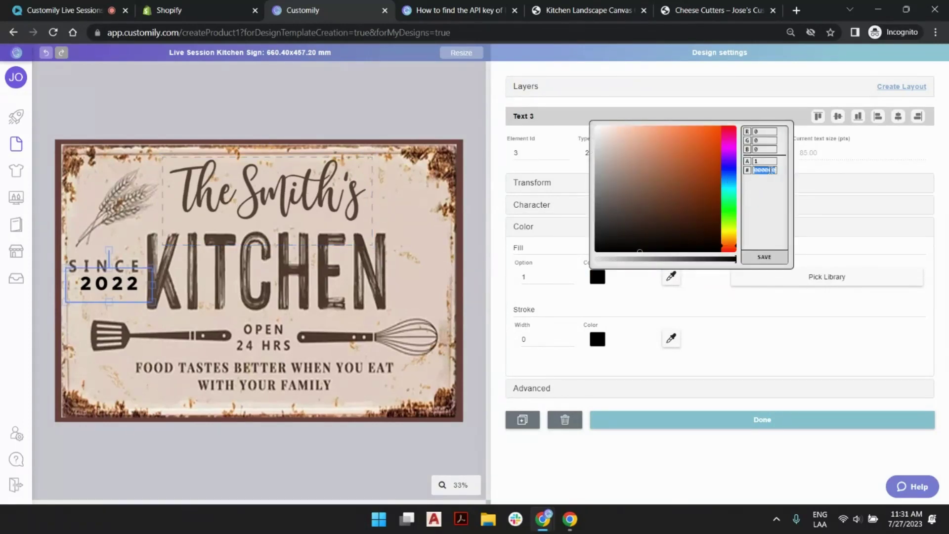
key("ctrl+v")
left_click(764, 257)
left_click(510, 292)
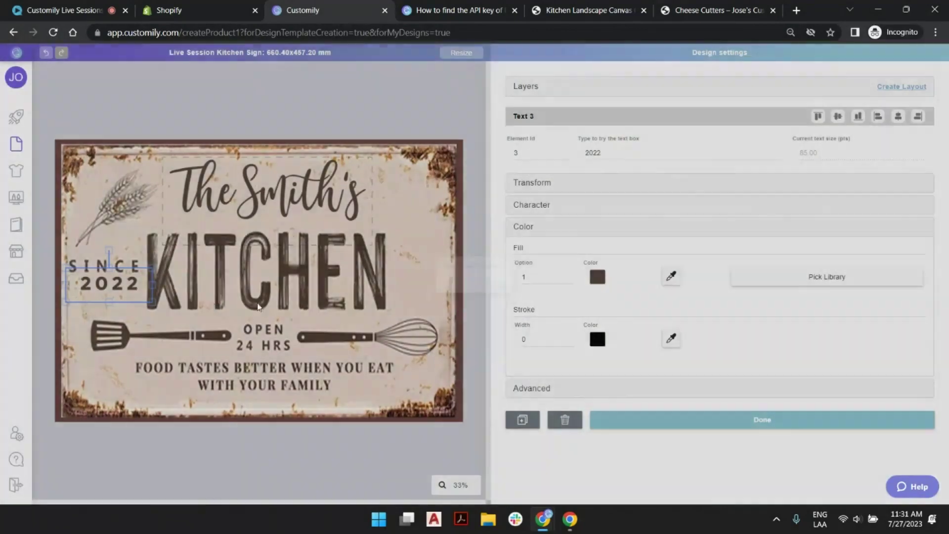
- Level the year text with the SINCE lettering and place it on the opposite side of KITCHEN, at about X 590 mm and Y 208 mm
left_click_drag(120, 285, 204, 267)
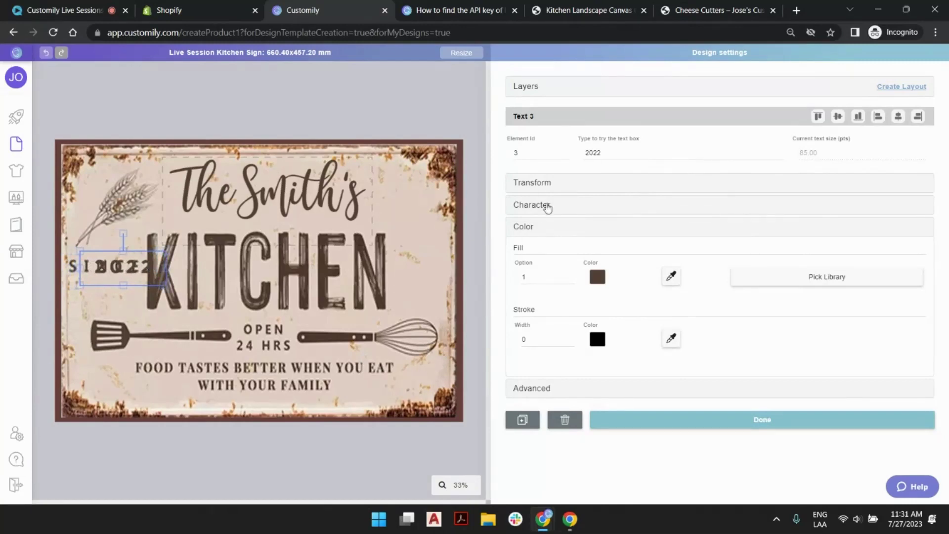
left_click(543, 187)
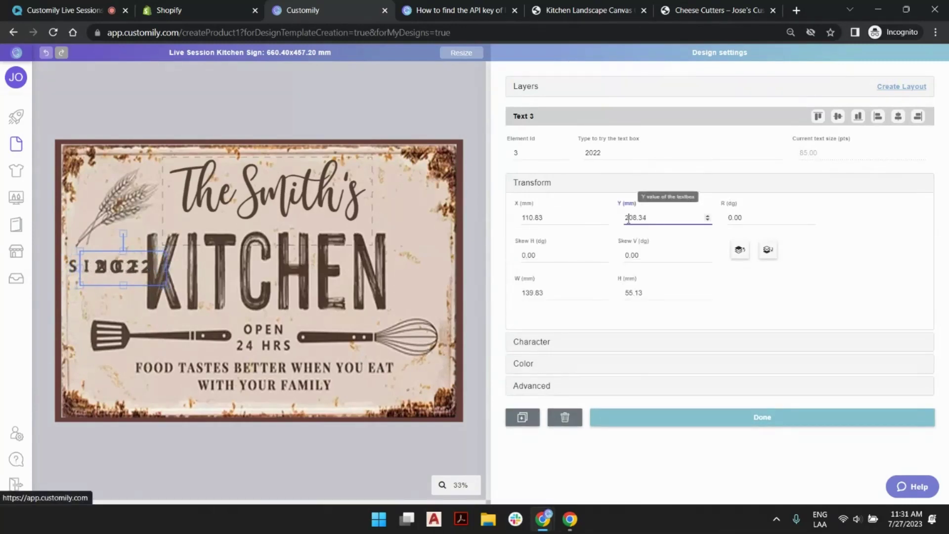
left_click(525, 220)
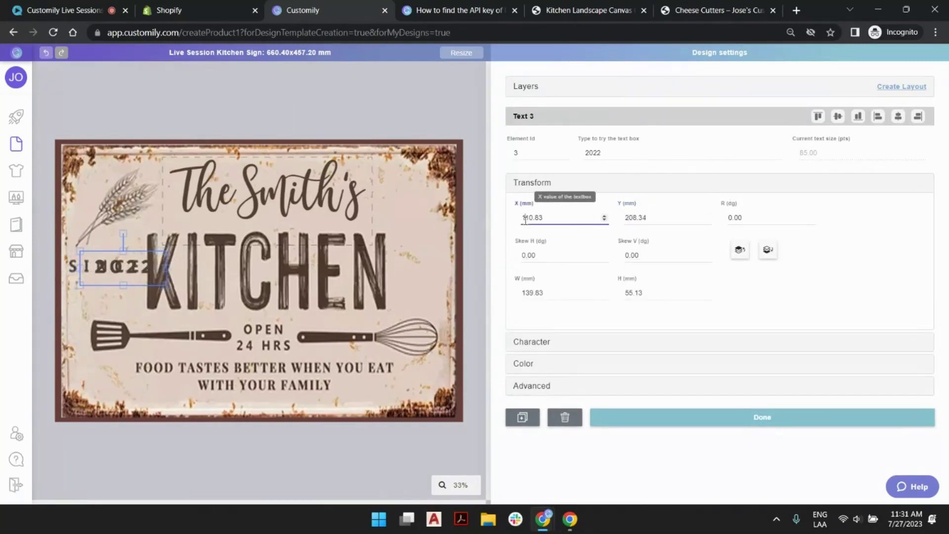
left_click_drag(524, 220, 501, 222)
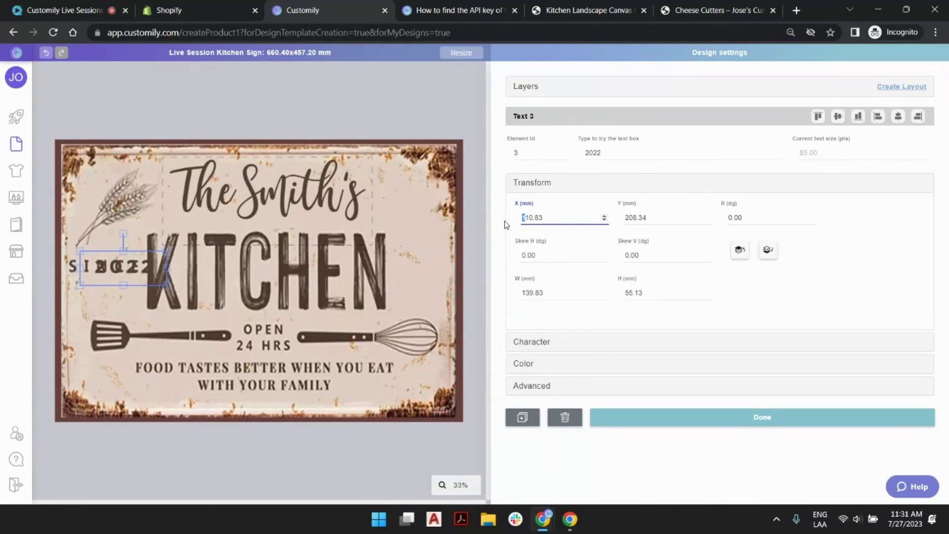
type("3")
key("BackSpace")
type("4")
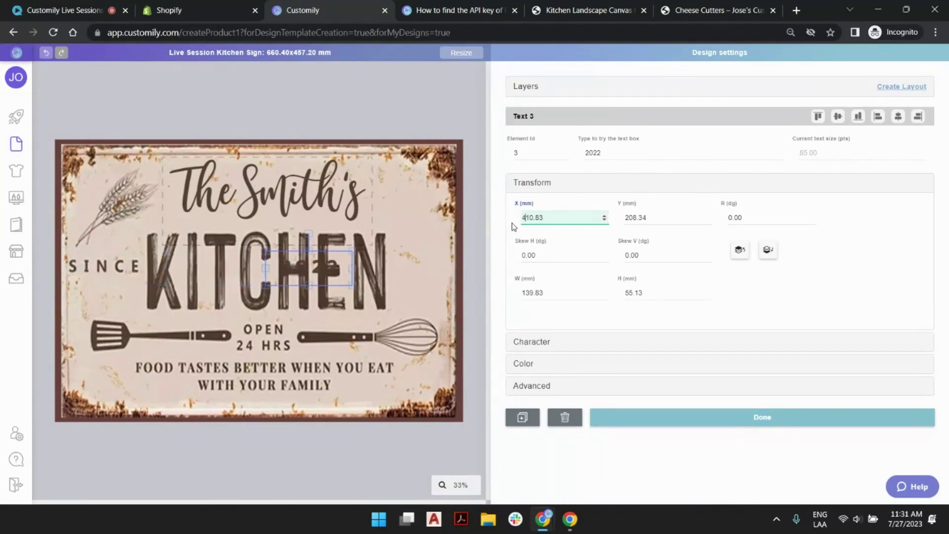
key("BackSpace")
type("5")
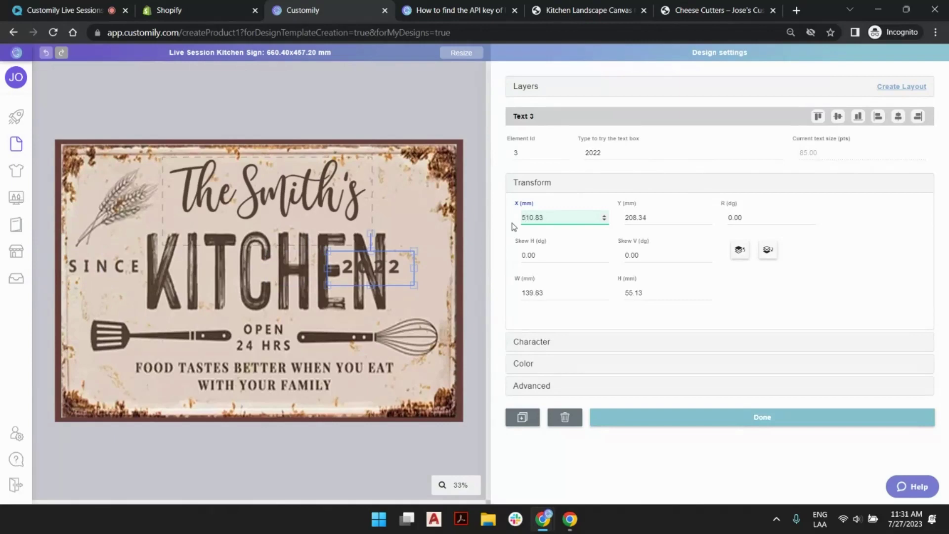
key("BackSpace")
type("6")
left_click_drag(426, 269, 420, 268)
left_click(405, 122)
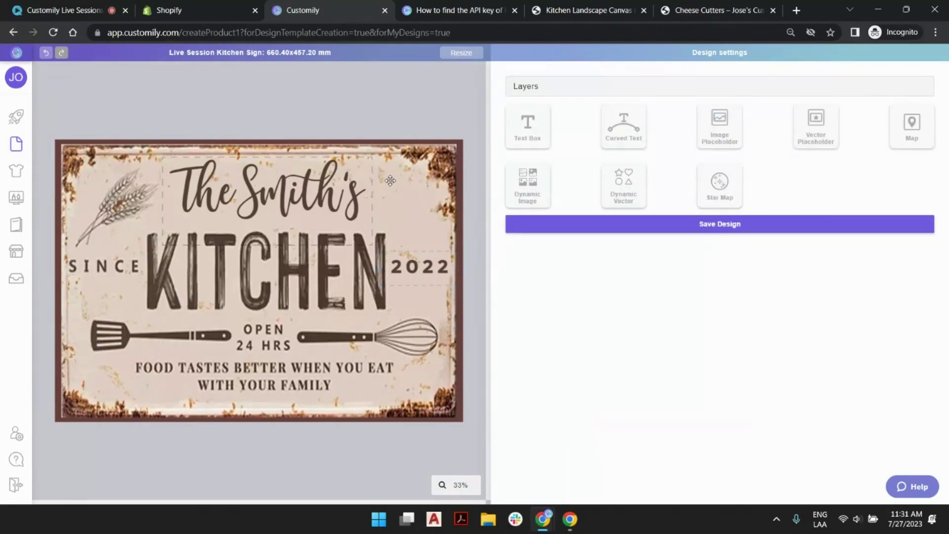
- Check the family name and year text boxes, save the design and dismiss the confirmation
left_click(282, 178)
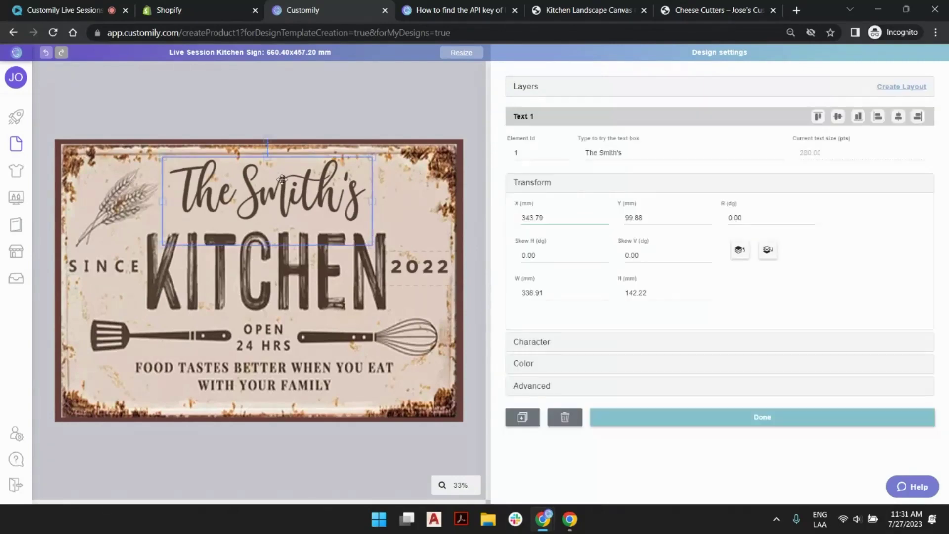
left_click(416, 265)
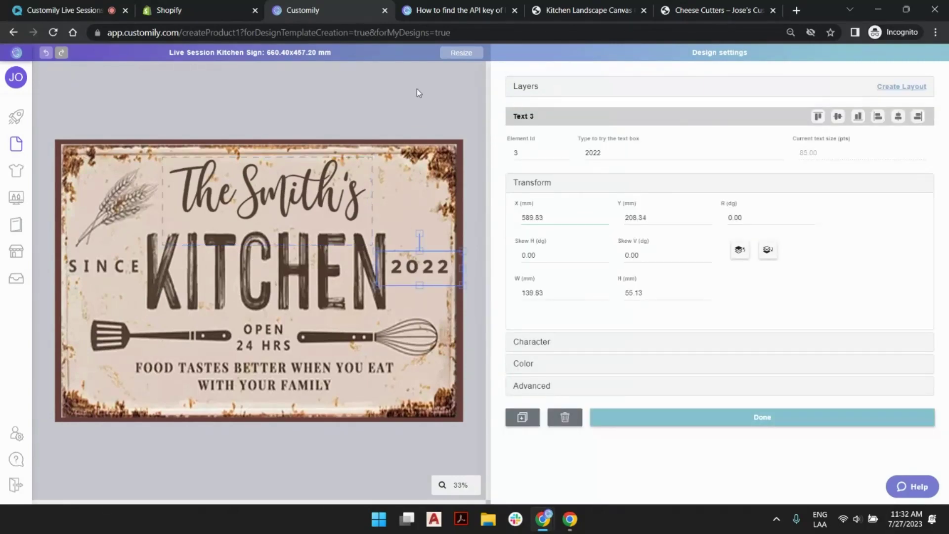
left_click(416, 103)
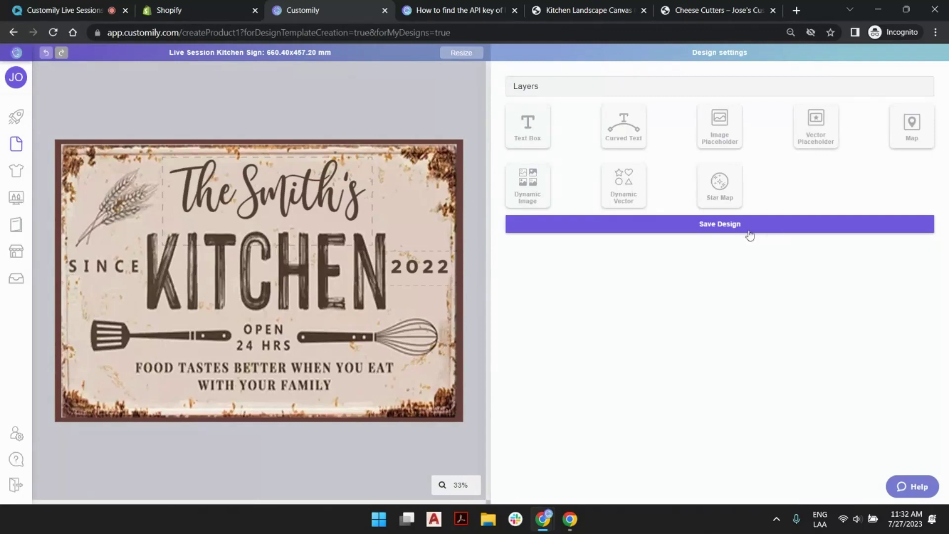
left_click(728, 227)
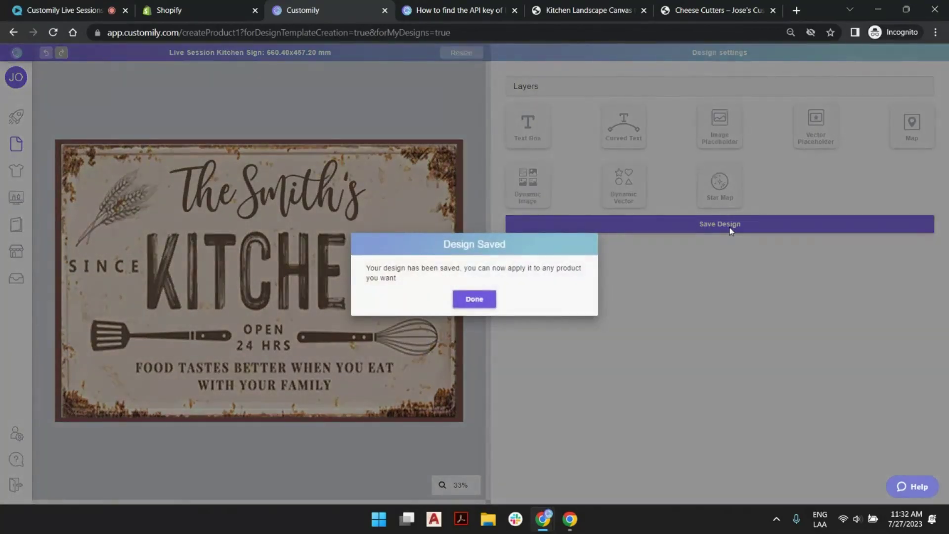
left_click(494, 299)
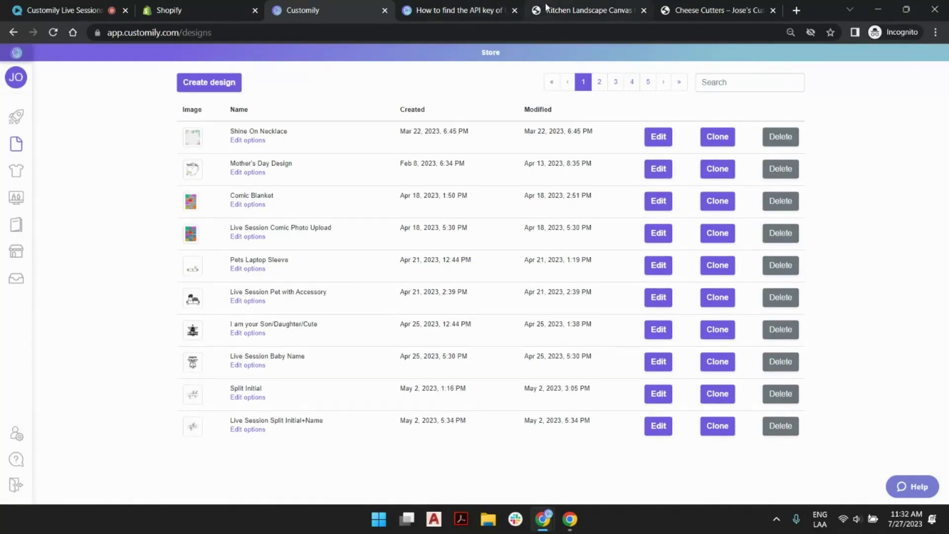
- Examine the Family Name and Year personalization fields on the Kitchen Landscape Canvas storefront page
left_click(569, 10)
scroll(578, 277, "down", 6)
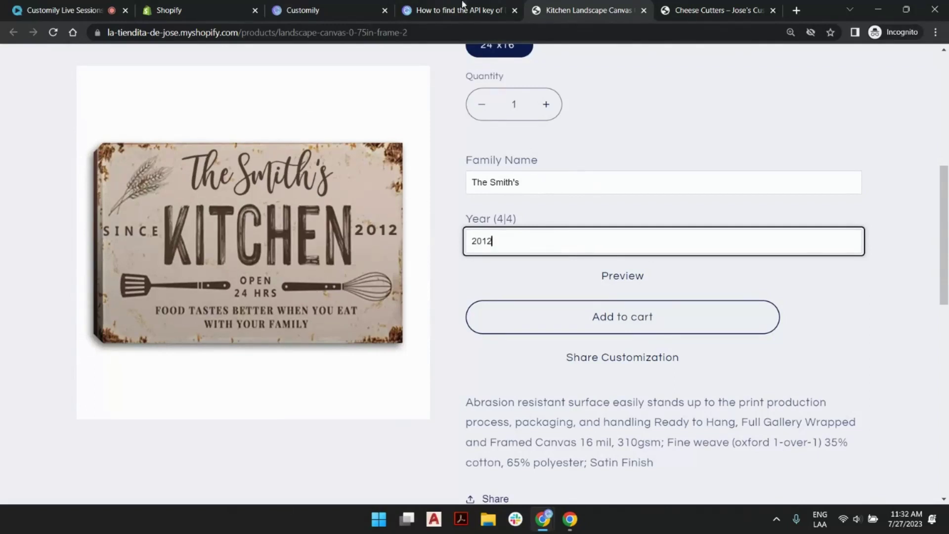
left_click(572, 185)
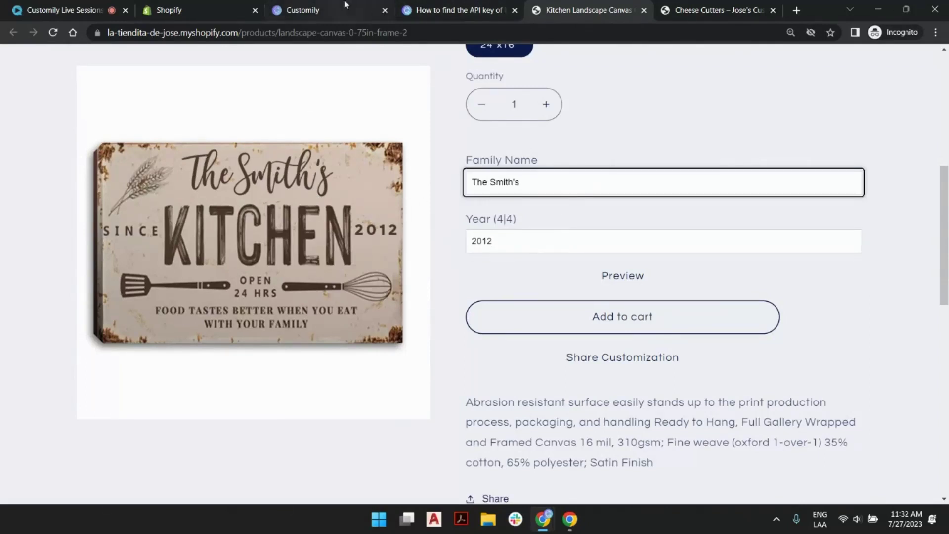
- Back in Customily, open the options of the Live Session Kitchen Sign design and review its Family Name text input
left_click(312, 14)
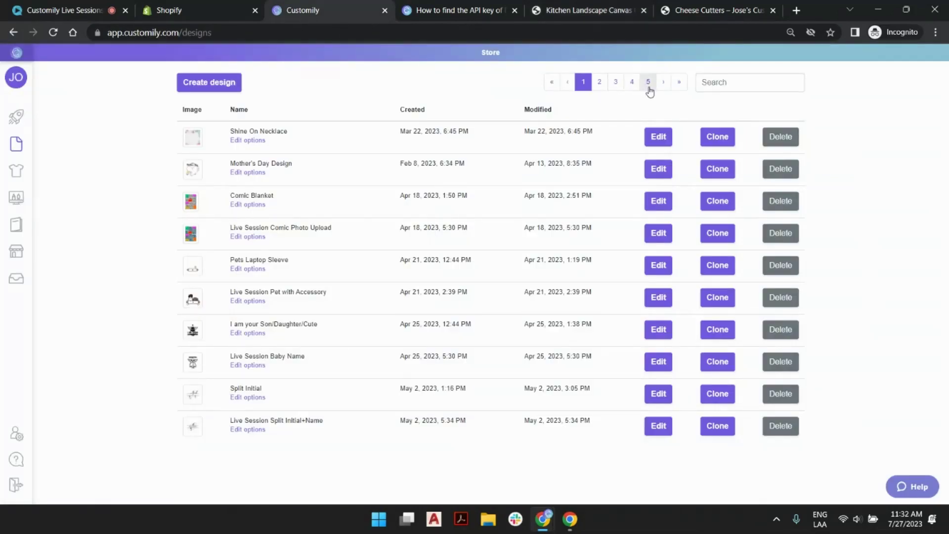
left_click(678, 84)
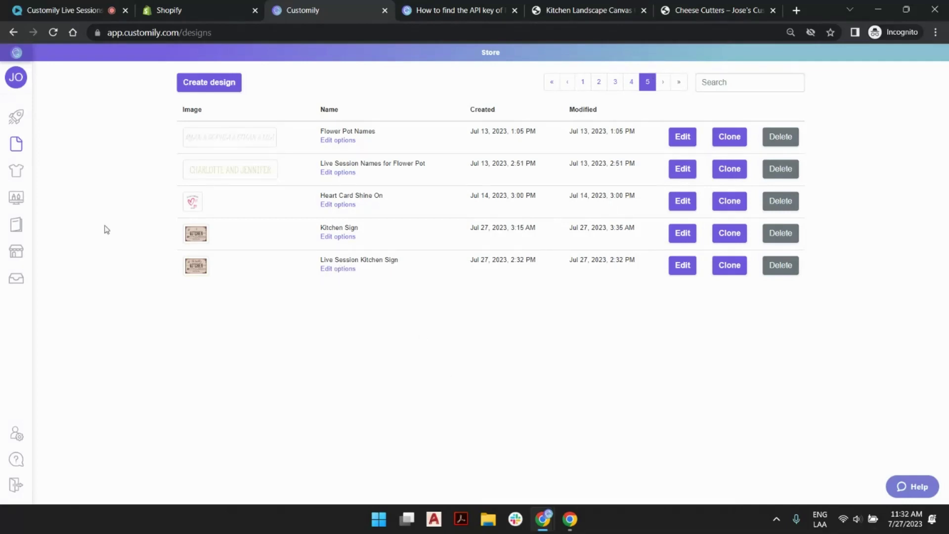
mouse_move(41, 148)
left_click(687, 267)
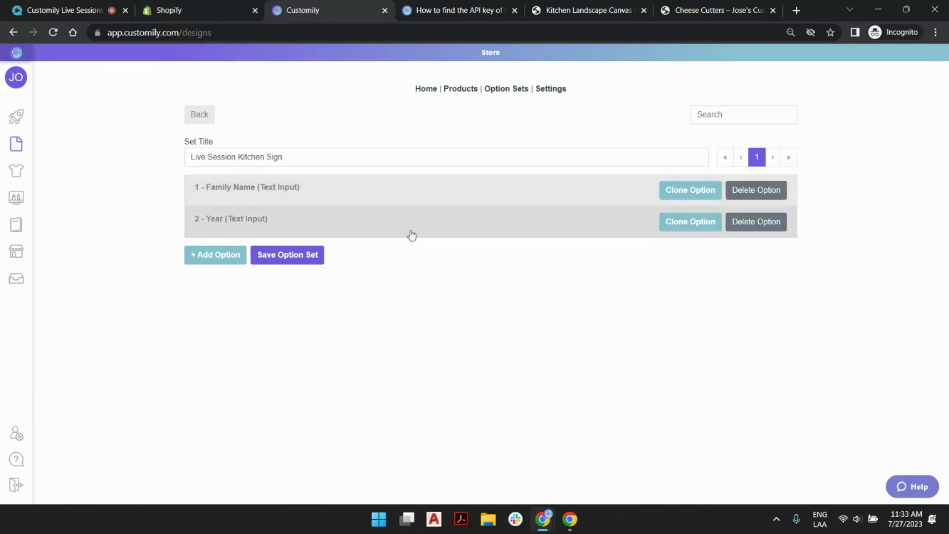
left_click(223, 194)
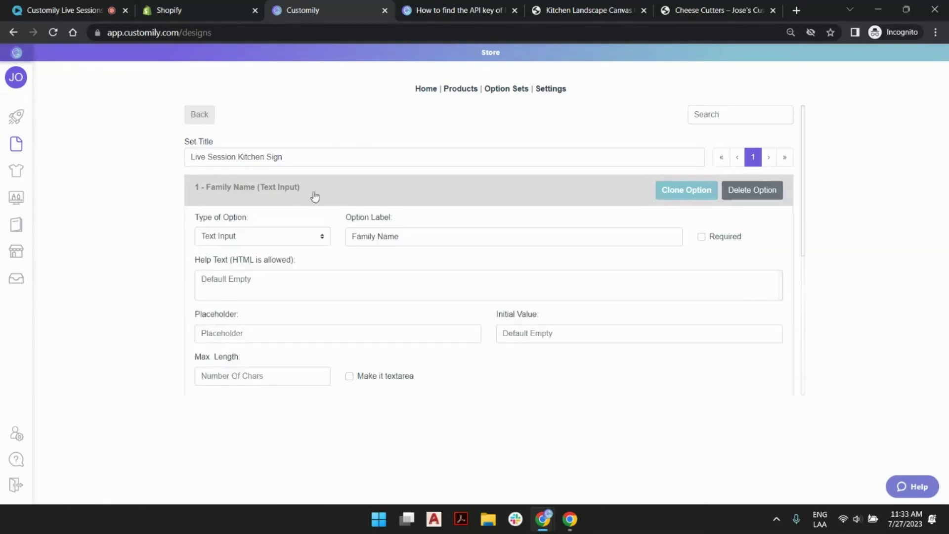
left_click(358, 196)
scroll(462, 237, "down", 2)
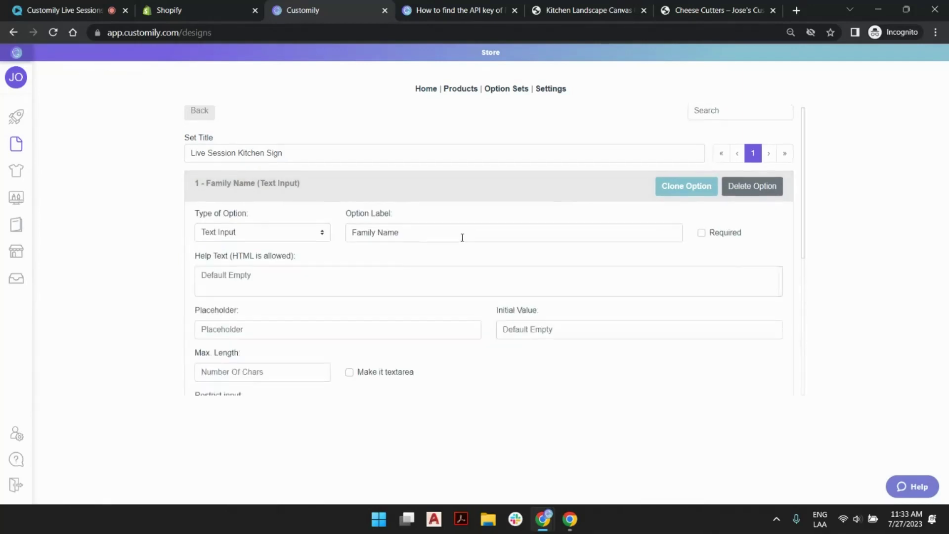
left_click(351, 142)
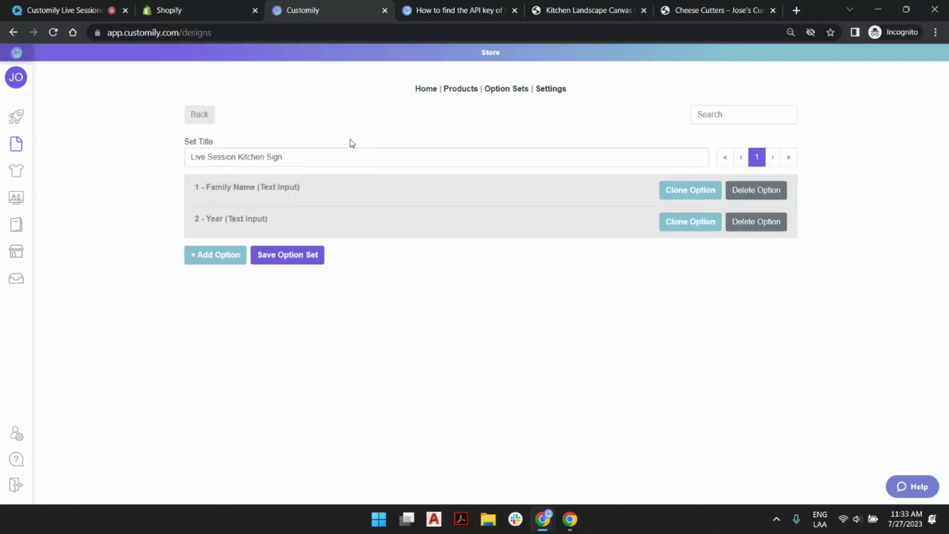
- Limit the Year text input to a maximum length of 4 characters
left_click(259, 221)
scroll(374, 216, "down", 1)
scroll(269, 210, "down", 1)
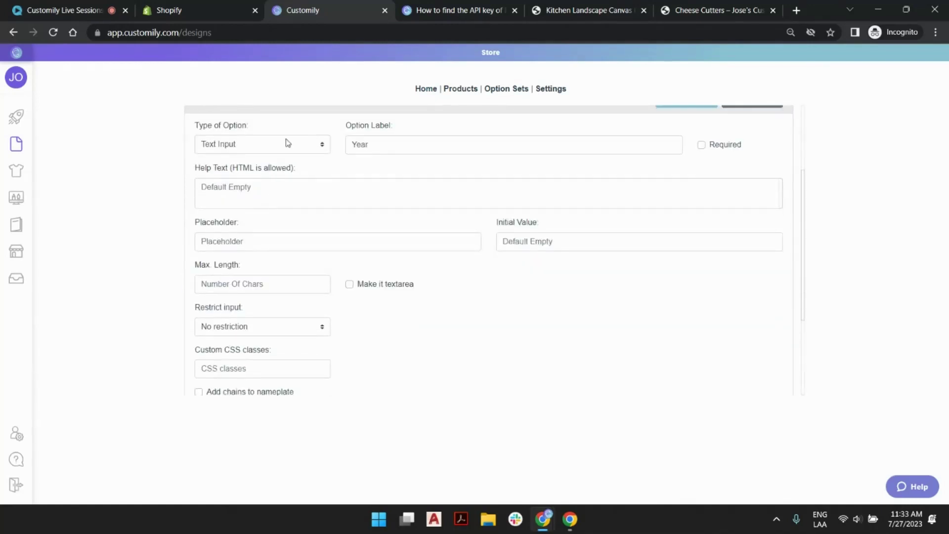
scroll(277, 190, "up", 1)
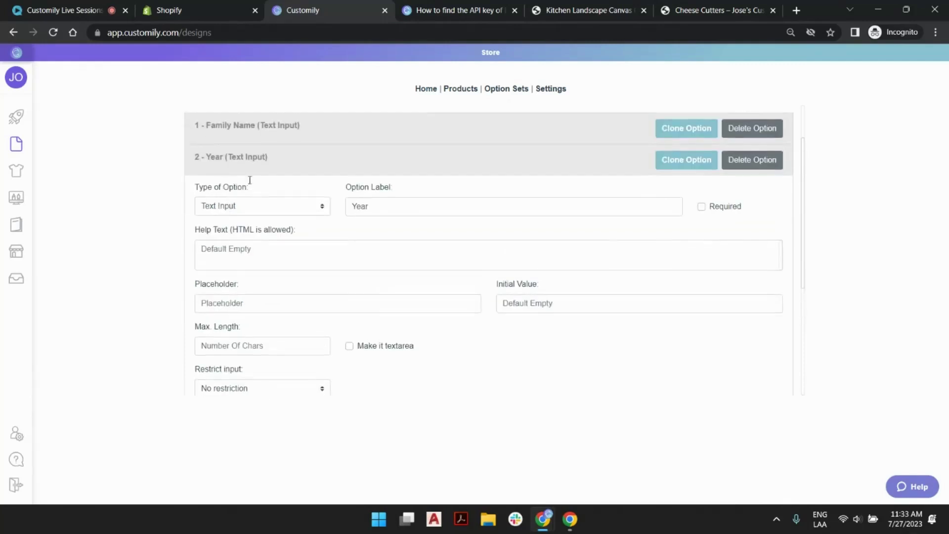
scroll(402, 251, "down", 1)
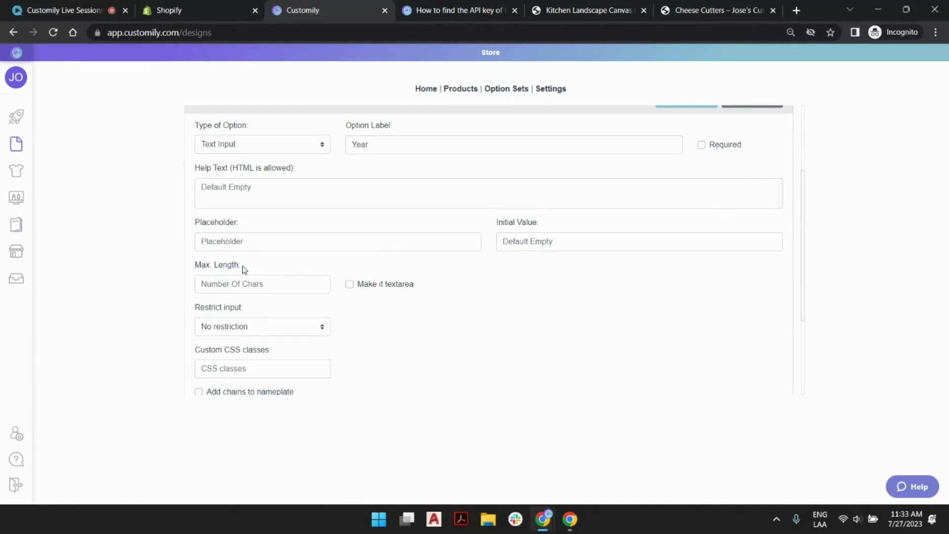
left_click(240, 285)
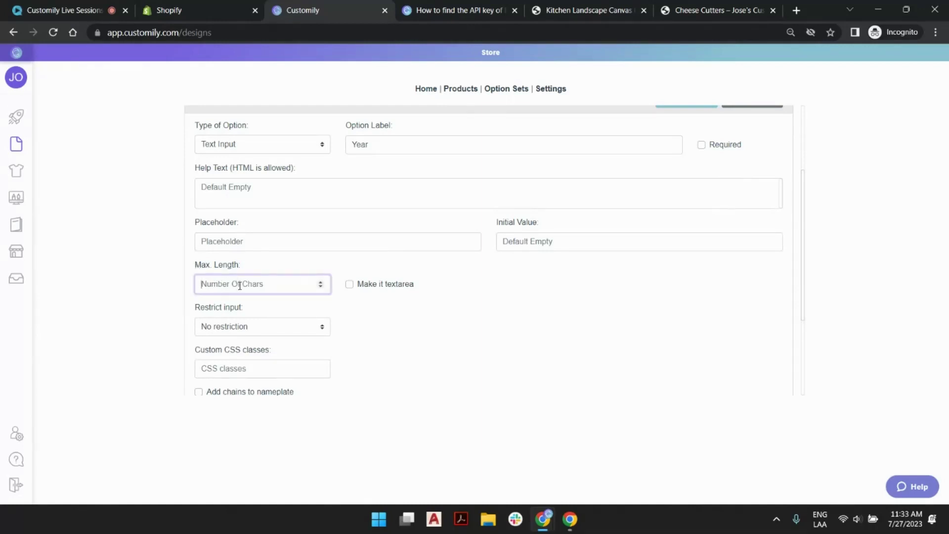
type("4")
left_click(497, 321)
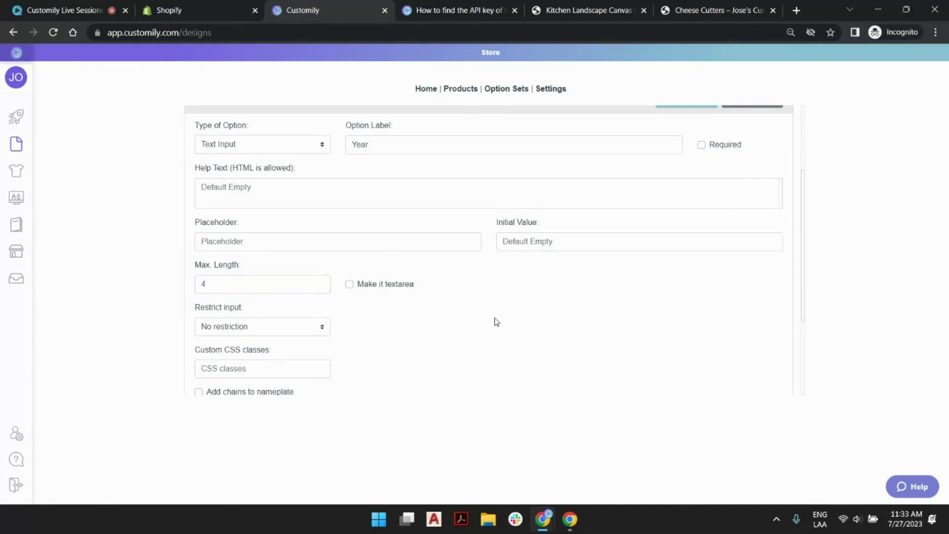
- Restrict the Year input to Only numbers (no spaces) and save the option set
left_click(250, 327)
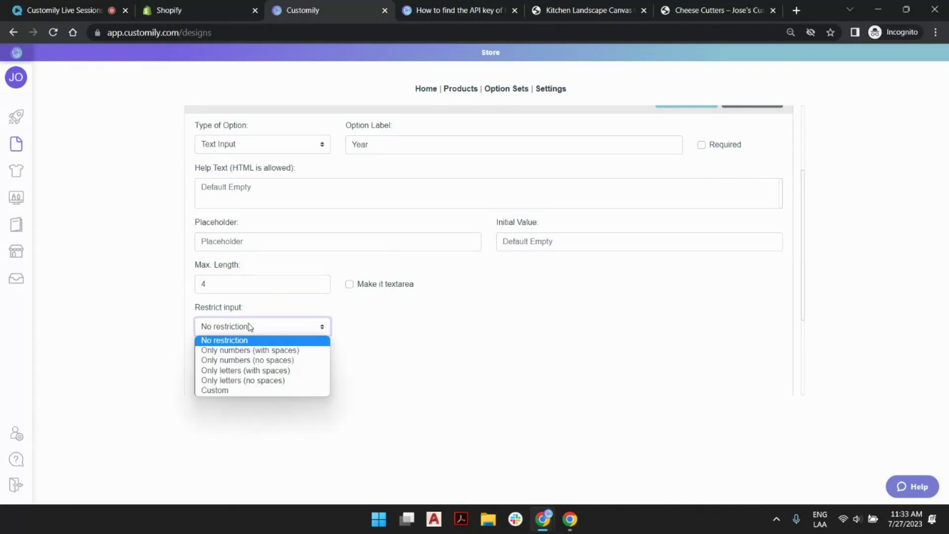
left_click(261, 364)
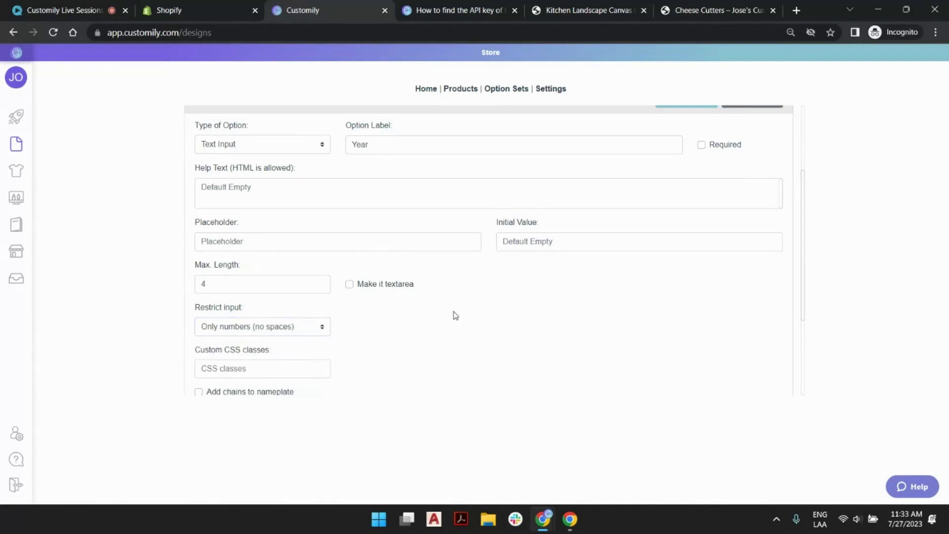
scroll(455, 315, "down", 3)
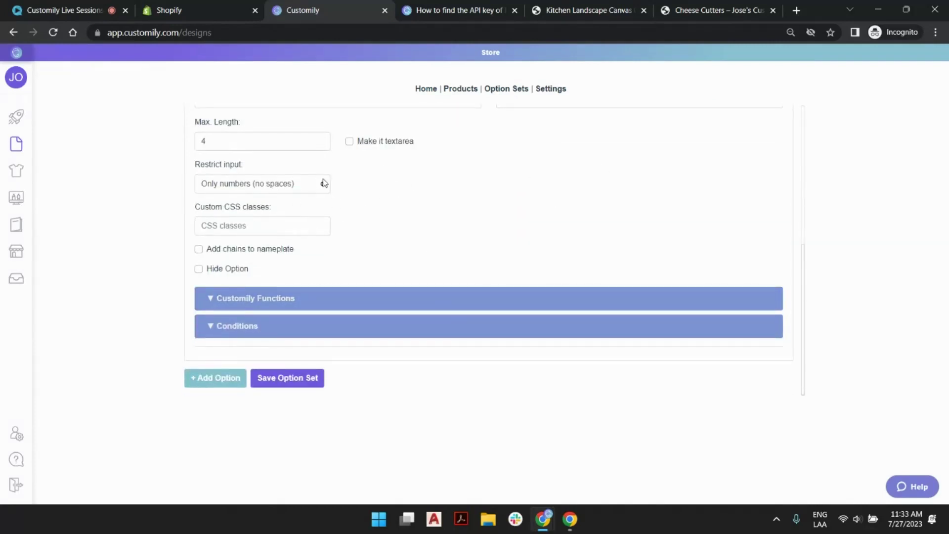
left_click(303, 384)
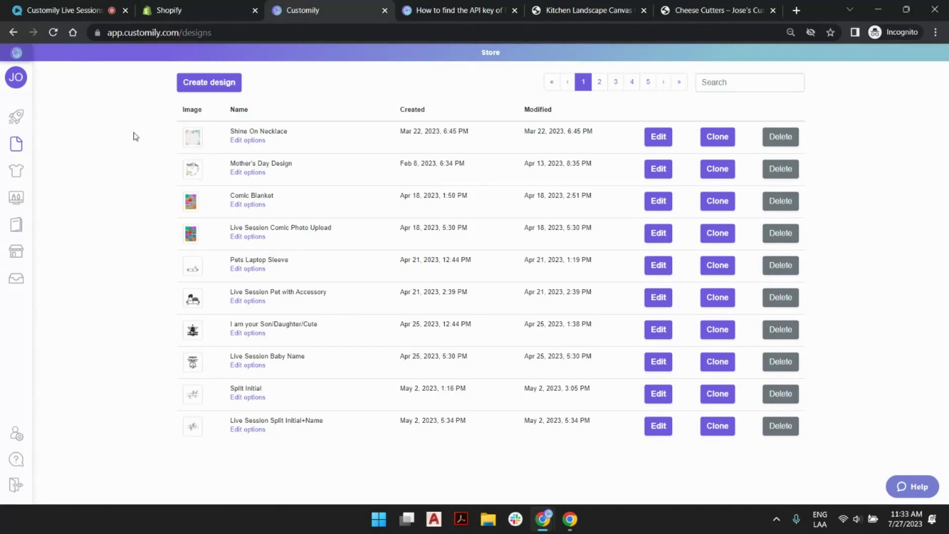
- Start creating a new CustomCat product and choose the Landscape Canvas 0.75in Frame as its base
left_click(23, 116)
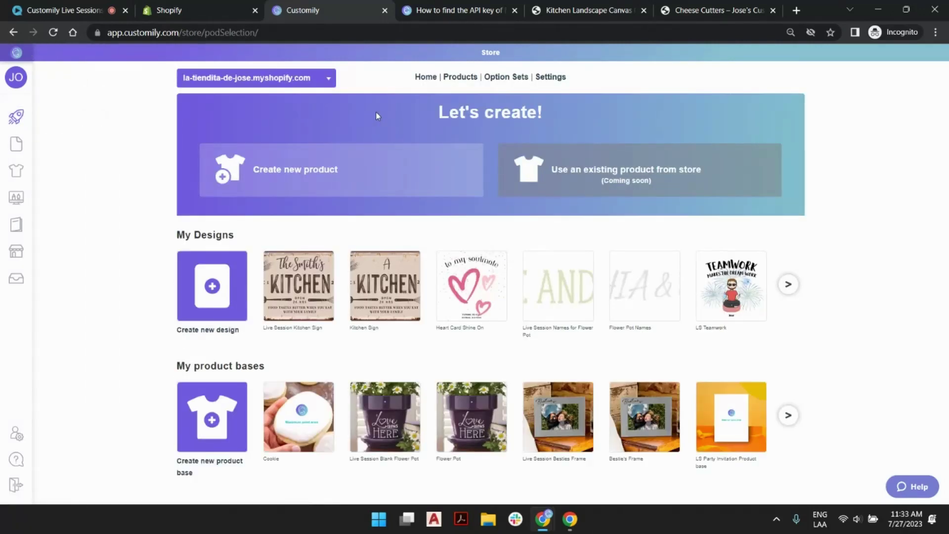
left_click(381, 169)
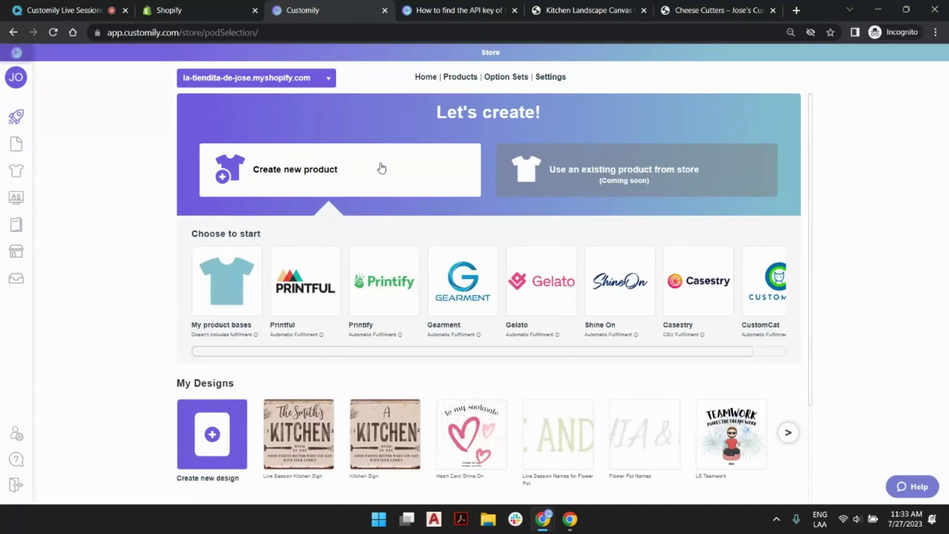
left_click(756, 265)
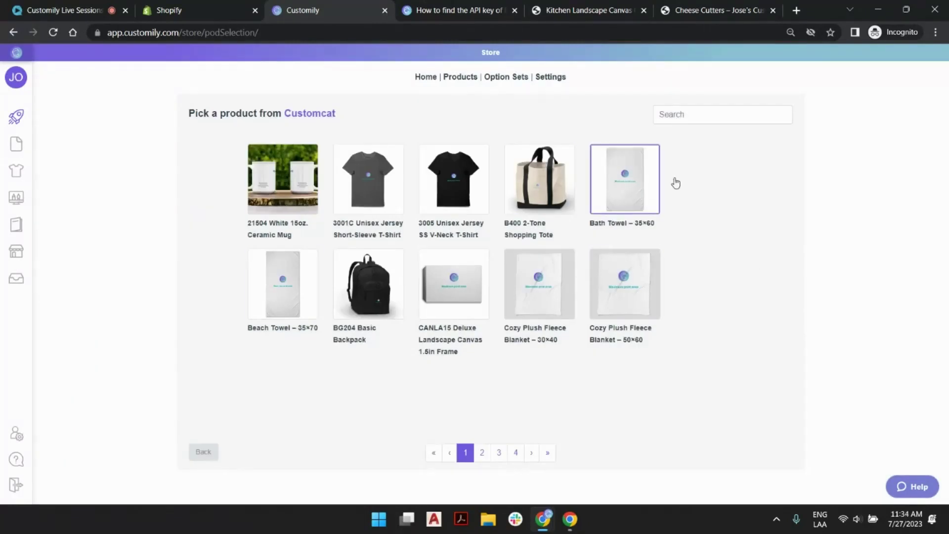
left_click(514, 453)
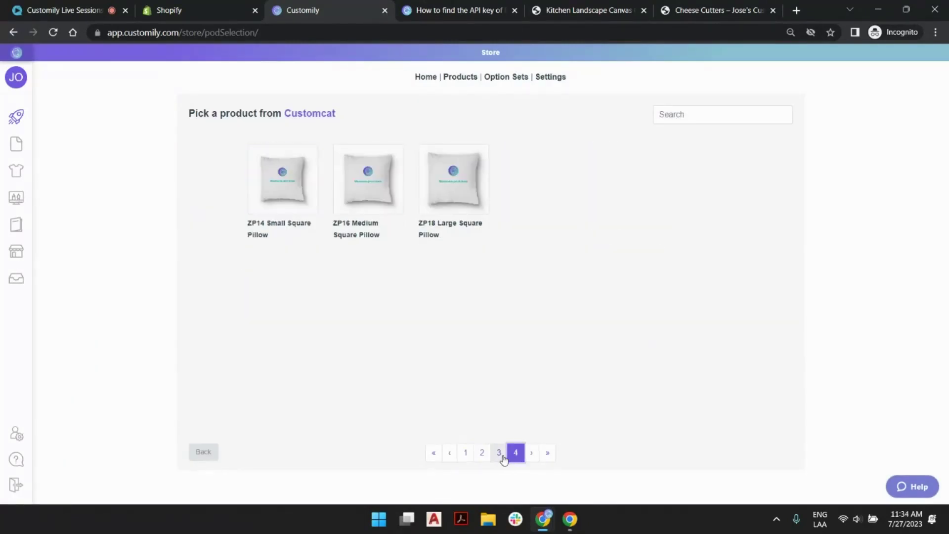
left_click(499, 453)
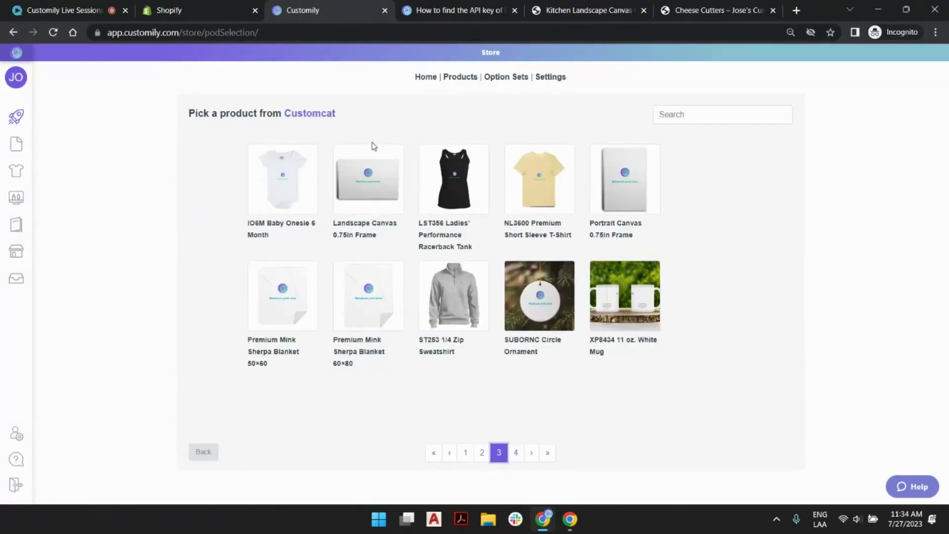
left_click(379, 182)
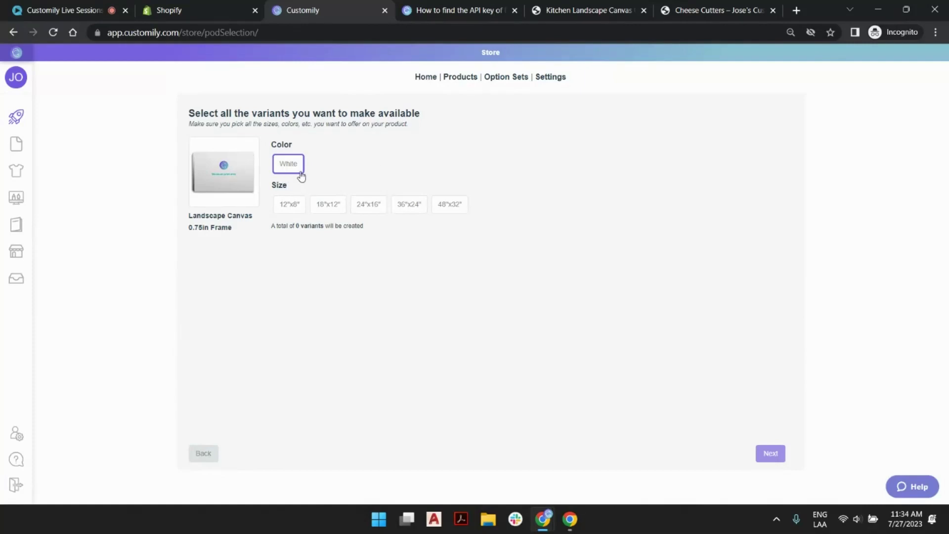
- Make the 24"x16" canvas size available and apply the Live Session Kitchen Sign design from the account's own designs
left_click(374, 207)
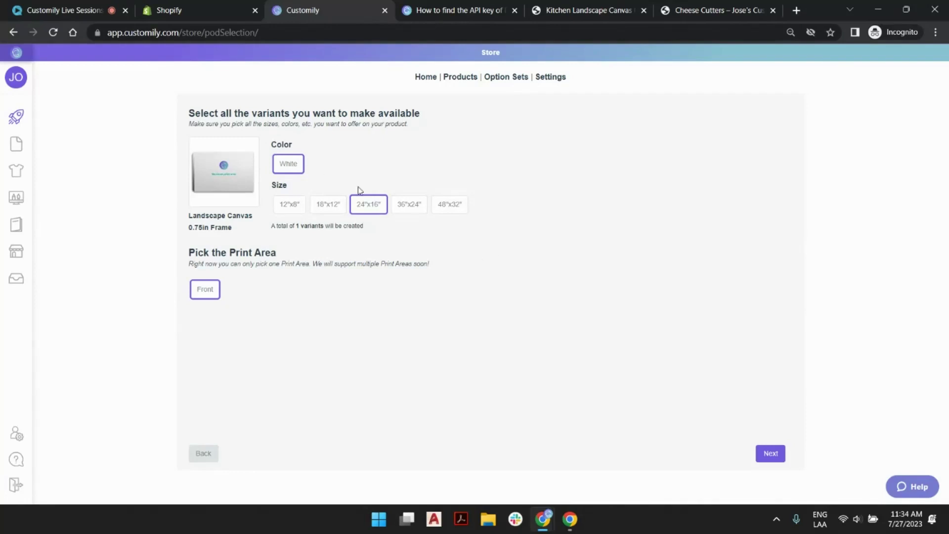
left_click(770, 454)
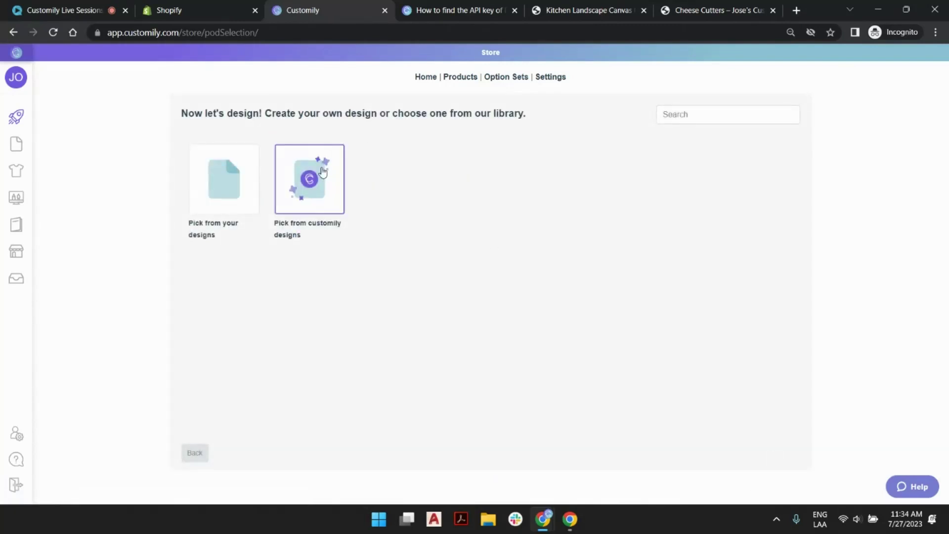
left_click(218, 190)
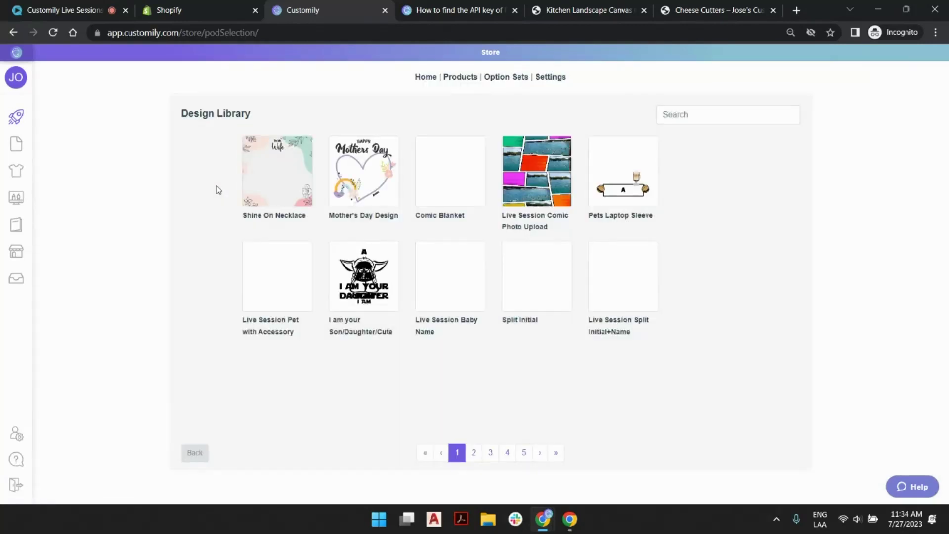
left_click(556, 453)
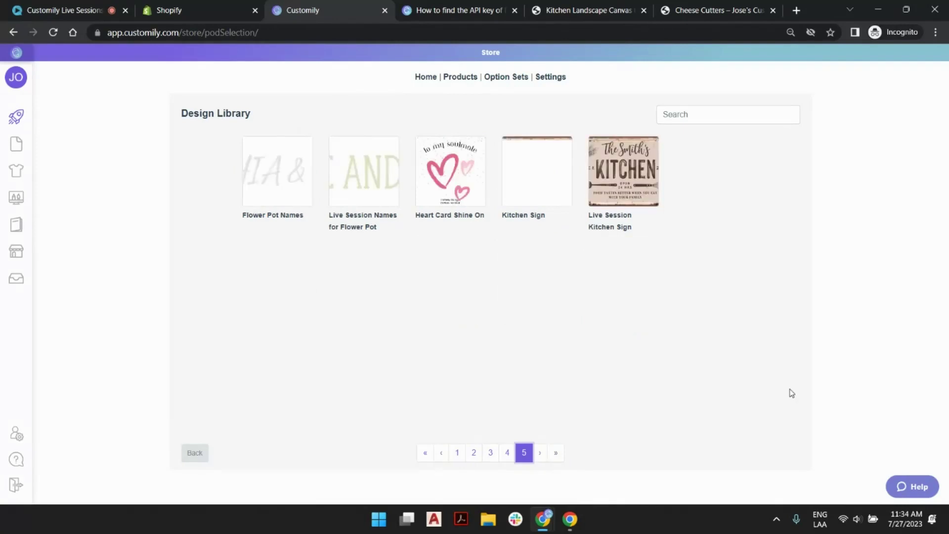
left_click(641, 176)
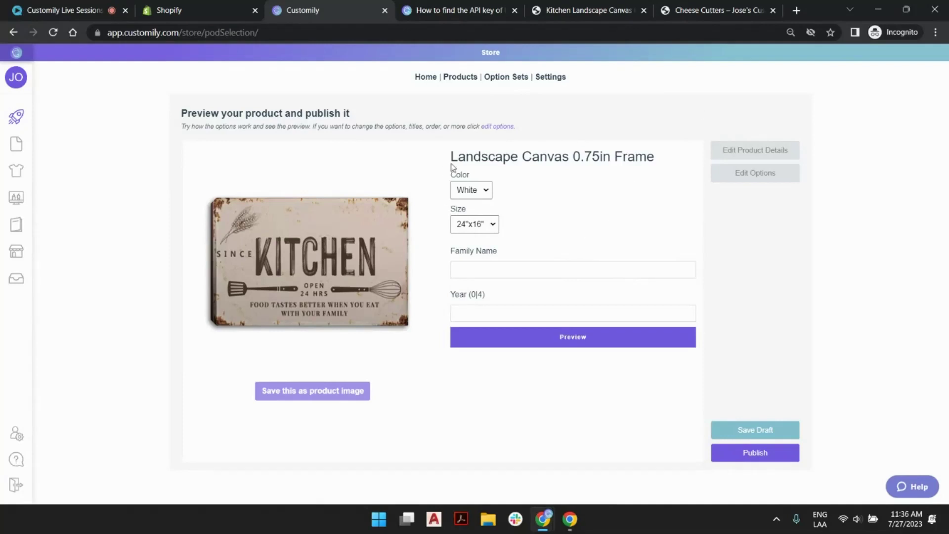
- Set the product title to Live Session Kitchen Canvas and the price to 75, and save the product details
left_click_drag(452, 157, 602, 162)
left_click(618, 168)
left_click(764, 155)
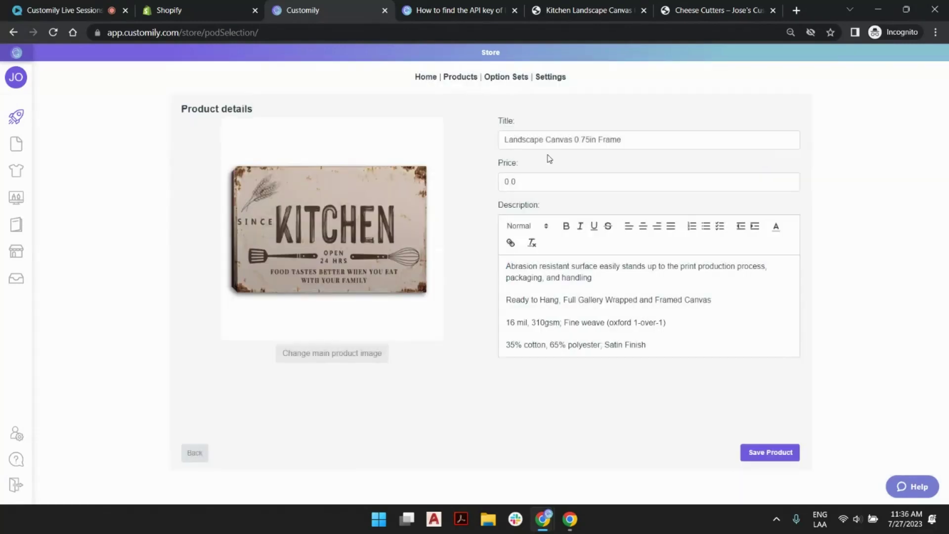
left_click_drag(504, 140, 631, 140)
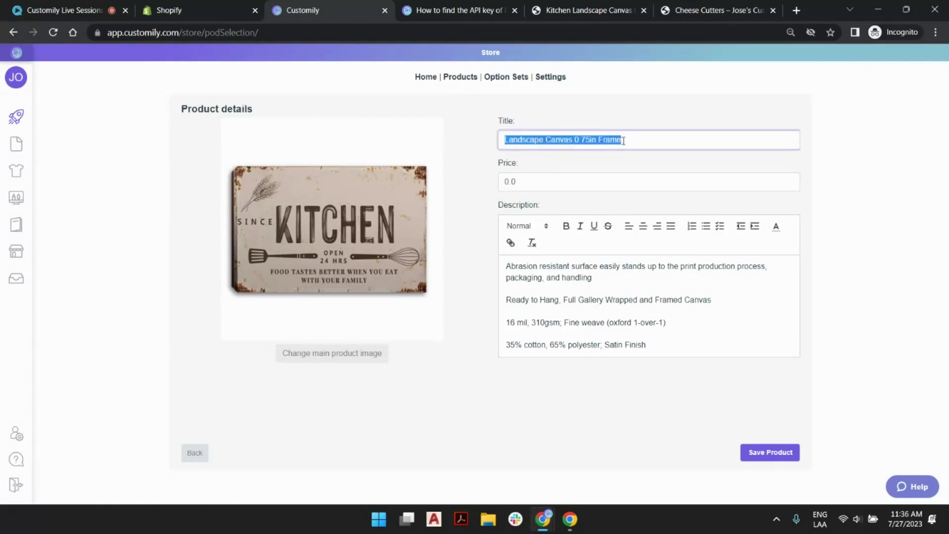
type("Li")
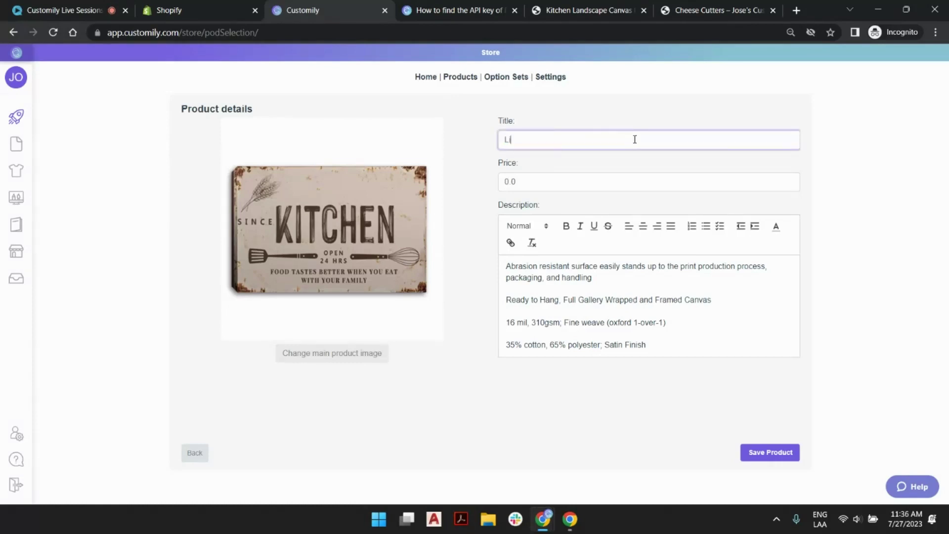
type("ve Session Kitchen Canvas")
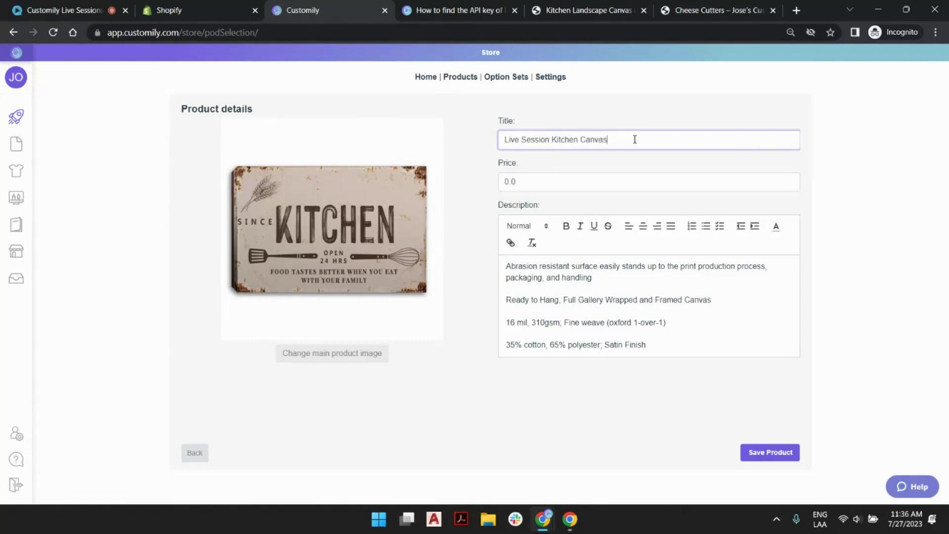
left_click(555, 182)
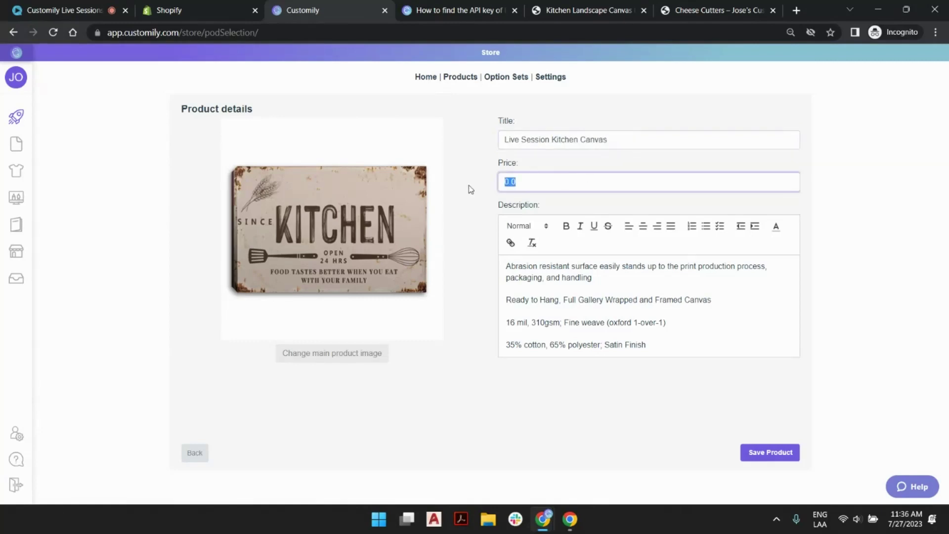
type("75")
left_click(471, 189)
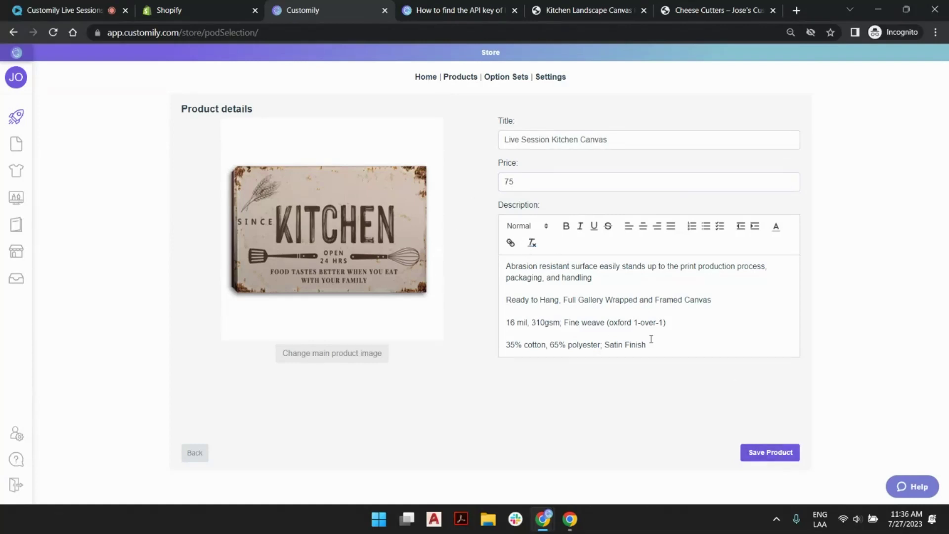
left_click(780, 453)
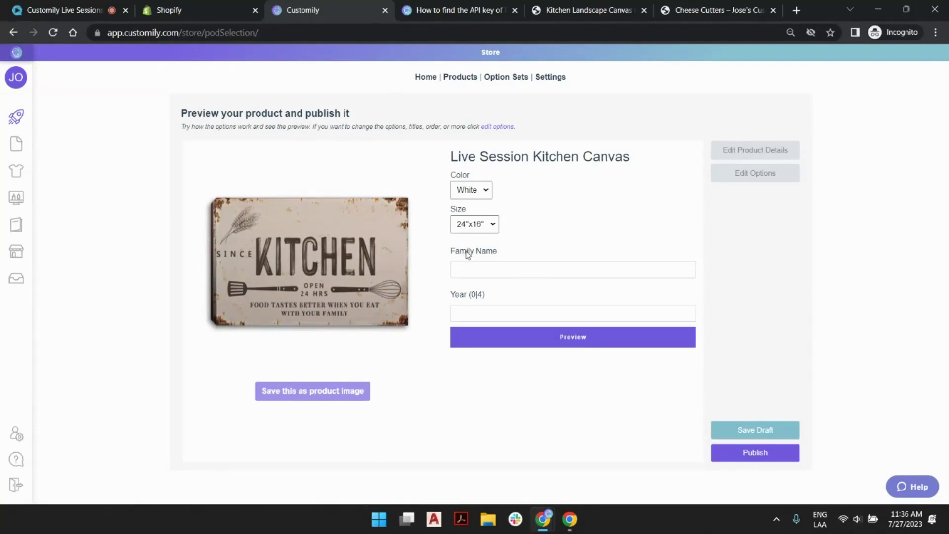
- Personalize the product preview with a sample family name and set the Year to 2011
left_click(478, 269)
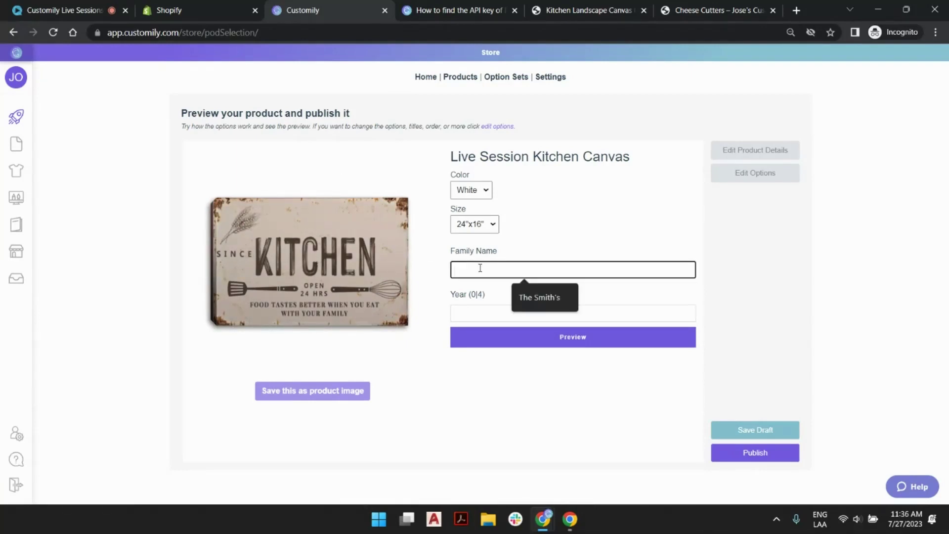
type("Josemi")
type("'s")
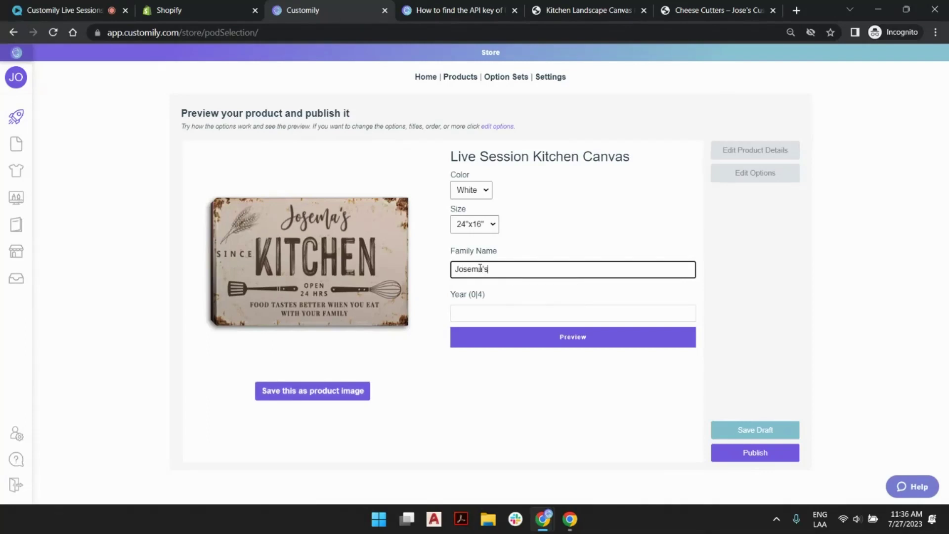
left_click(515, 311)
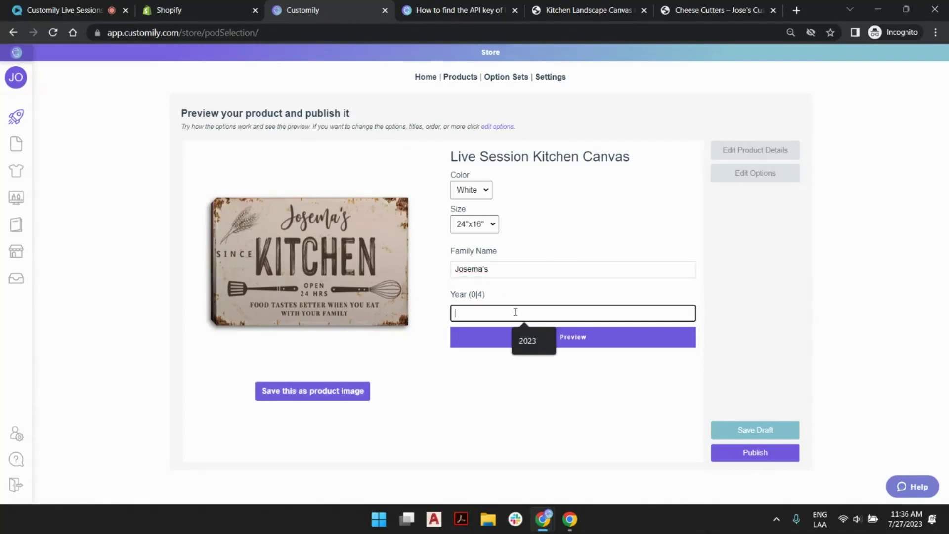
type("2023")
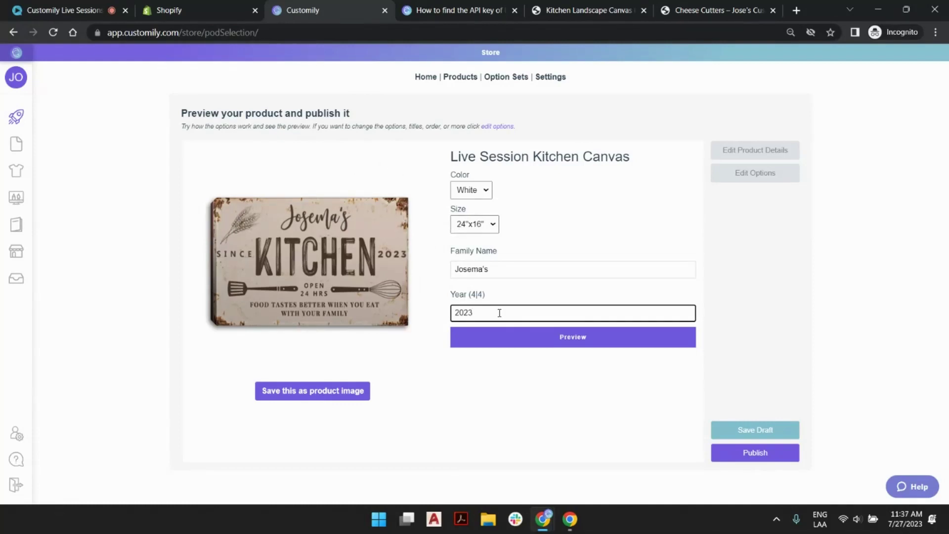
key("BackSpace")
key("BackSpace")
type("11")
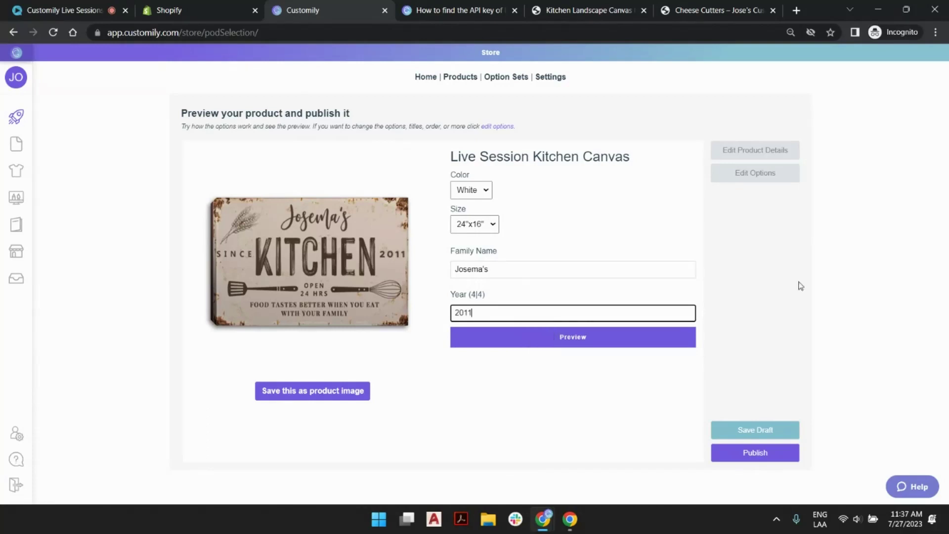
left_click(377, 169)
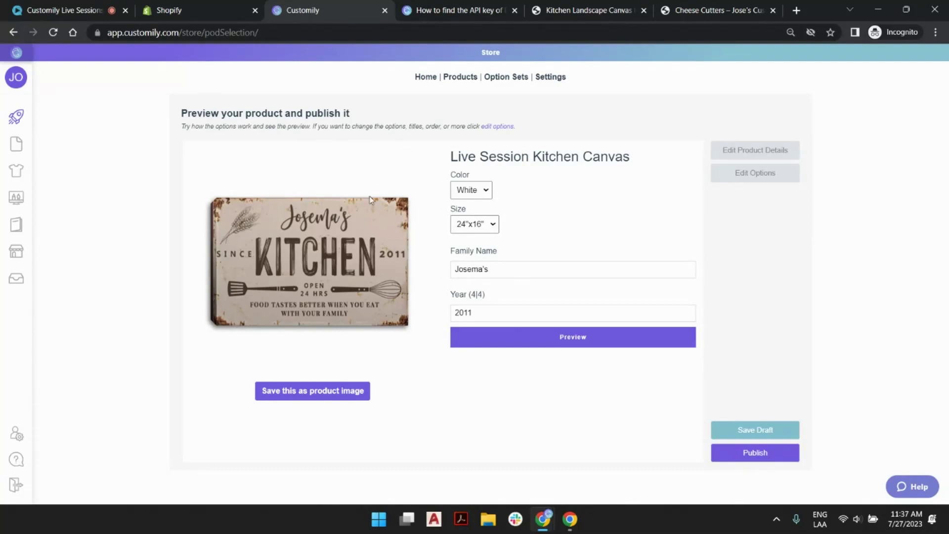
- Save the personalized preview as the product image and publish the product without adding a CustomCat API key
left_click(362, 390)
left_click(792, 460)
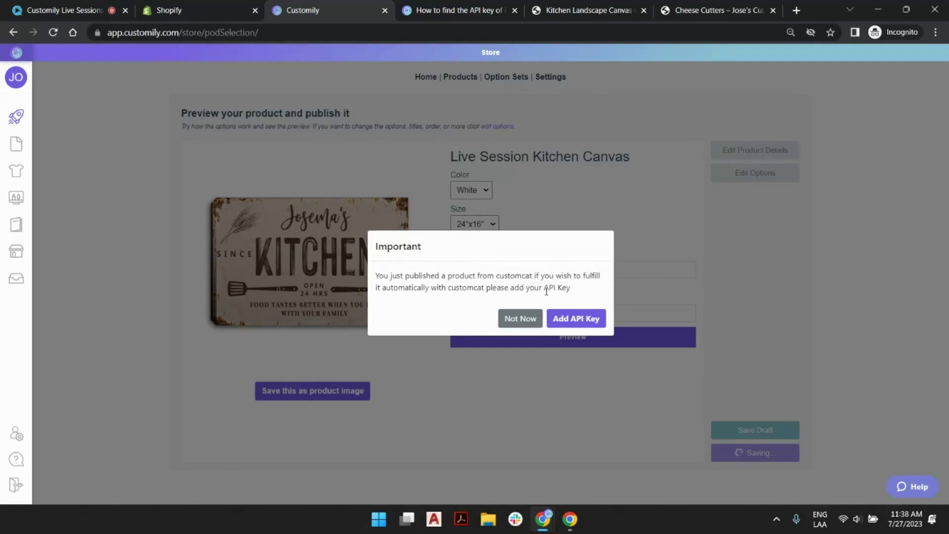
left_click(516, 319)
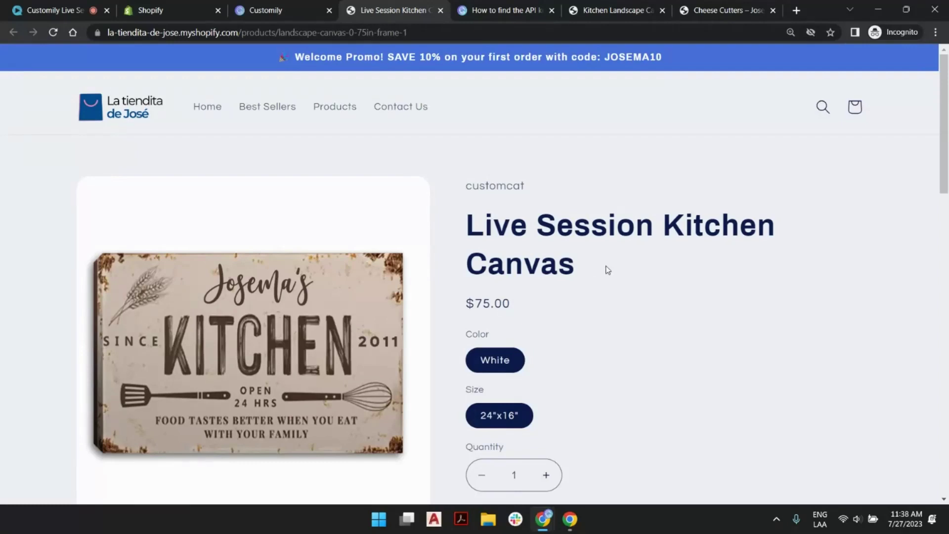
- On the published storefront page, fill in the suggested family name and set the Year to 2023
scroll(599, 253, "down", 1)
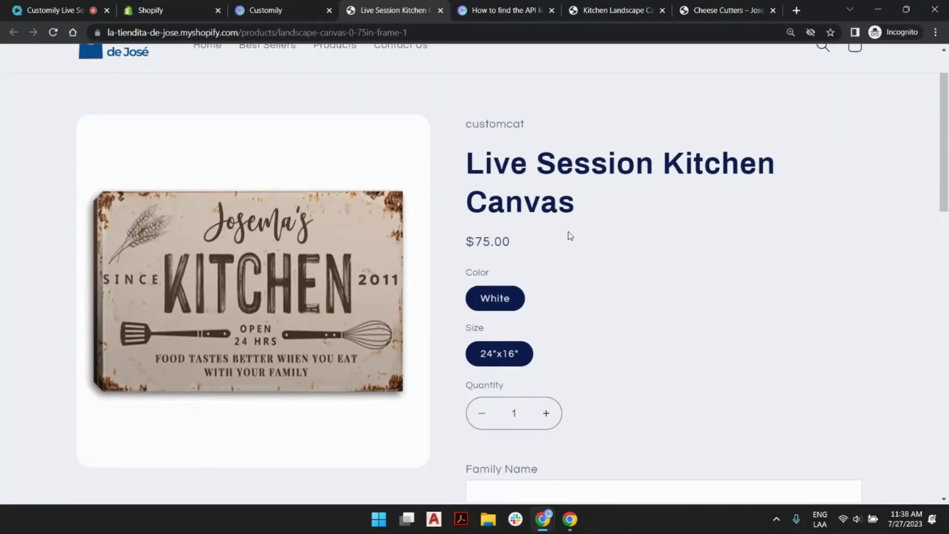
scroll(409, 187, "up", 1)
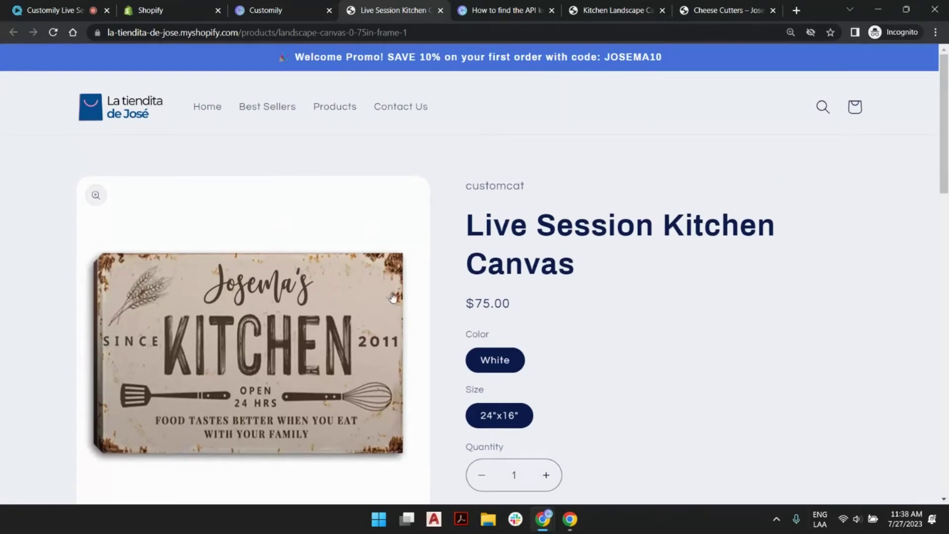
scroll(487, 215, "down", 3)
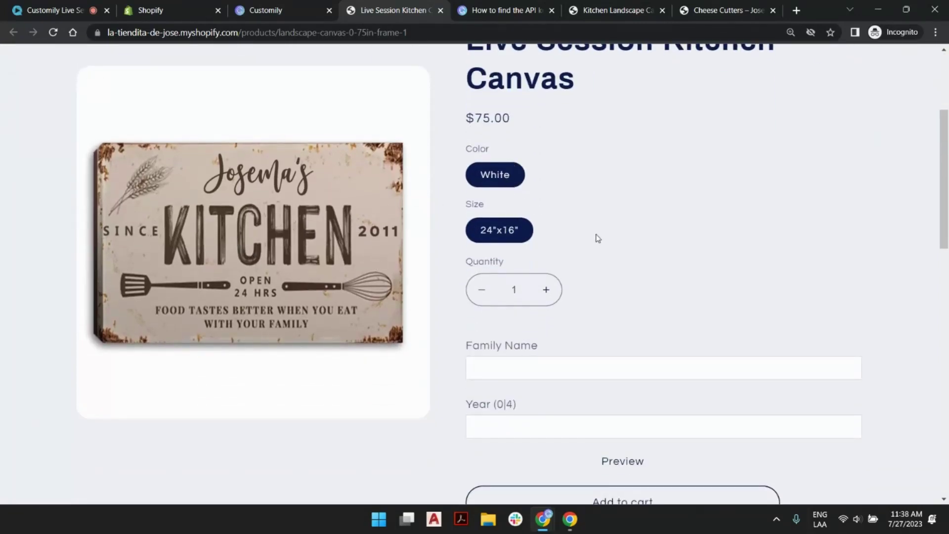
scroll(598, 238, "down", 1)
left_click(559, 306)
left_click(560, 337)
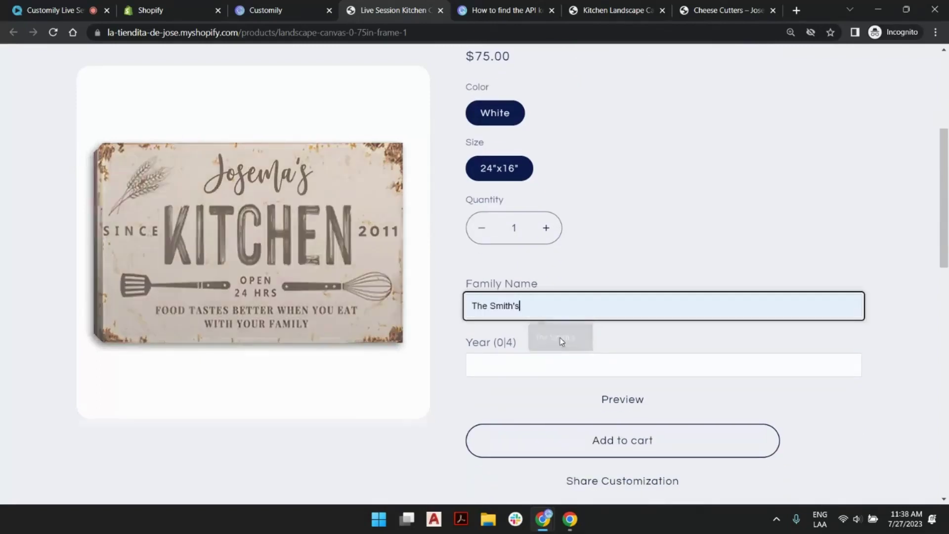
left_click(544, 365)
left_click(543, 392)
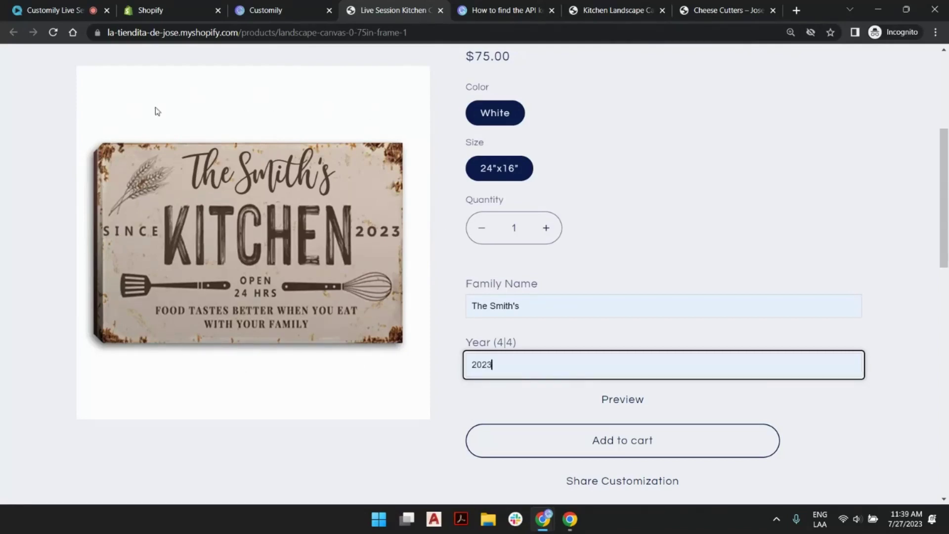
- Open the enlarged preview of the personalized canvas and save its image as listing 2.png in the 7-27 folder
left_click(622, 403)
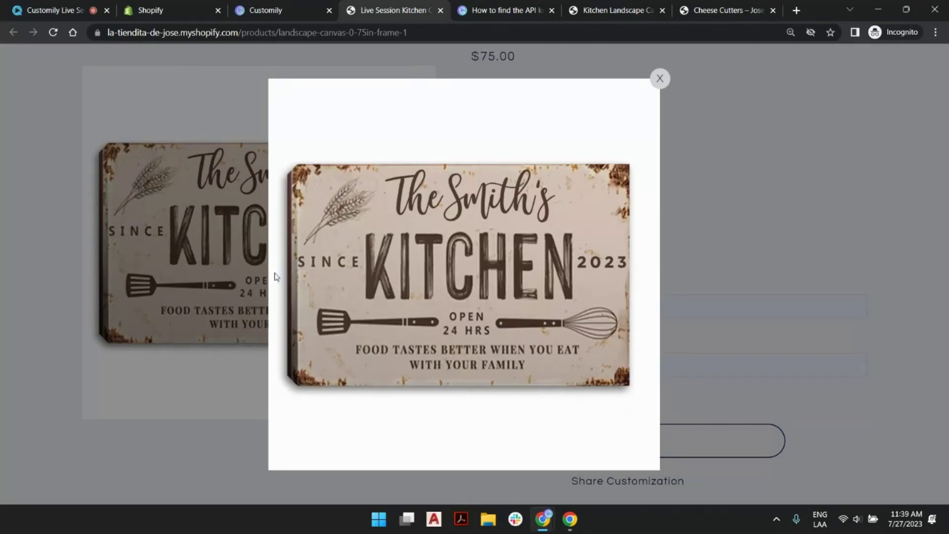
right_click(465, 213)
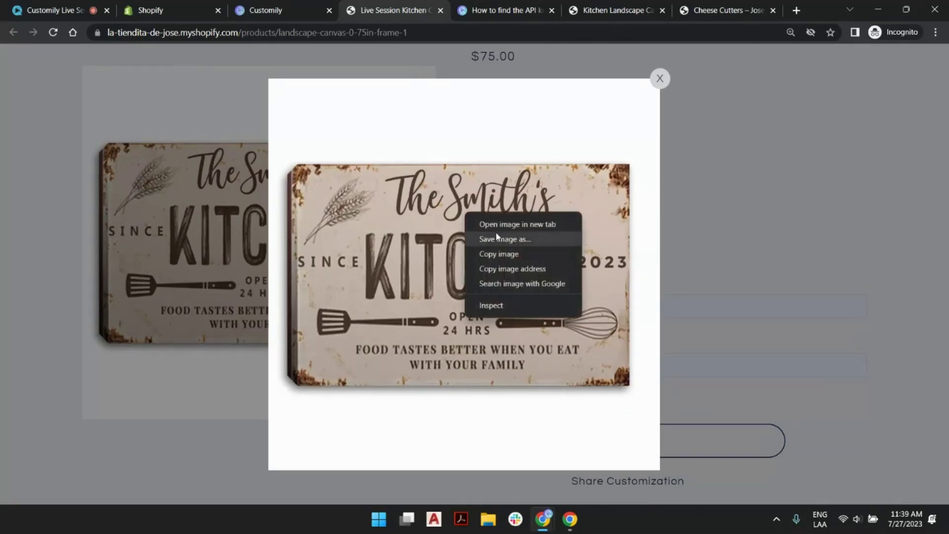
left_click(526, 238)
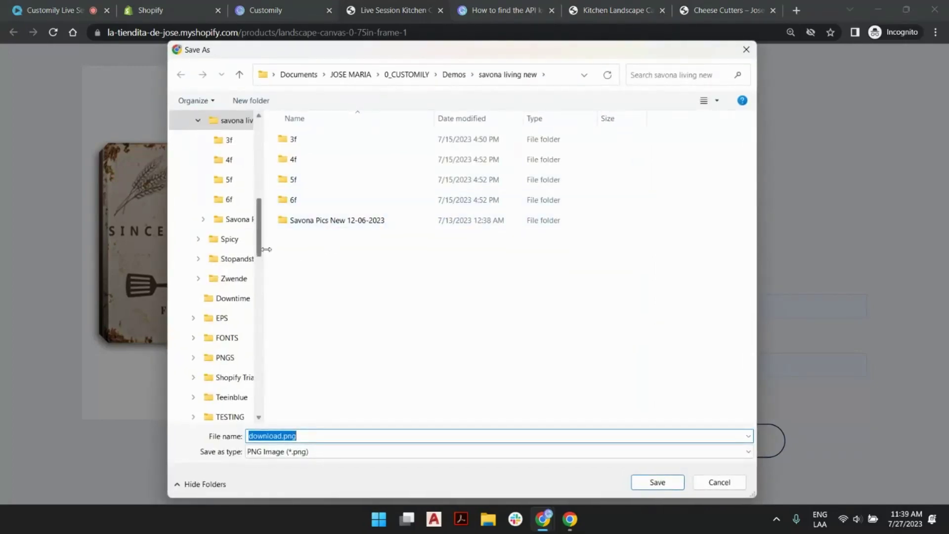
scroll(217, 346, "down", 10)
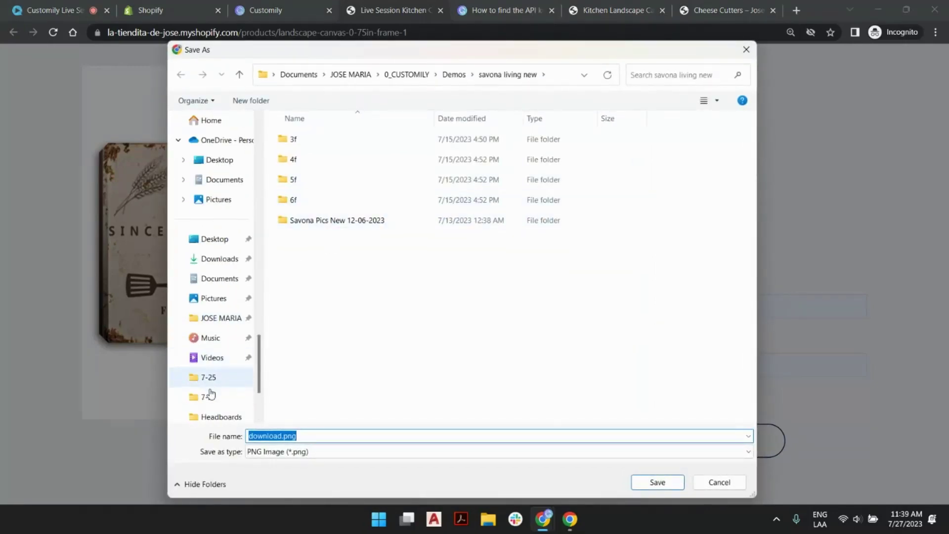
left_click(211, 394)
left_click(286, 437)
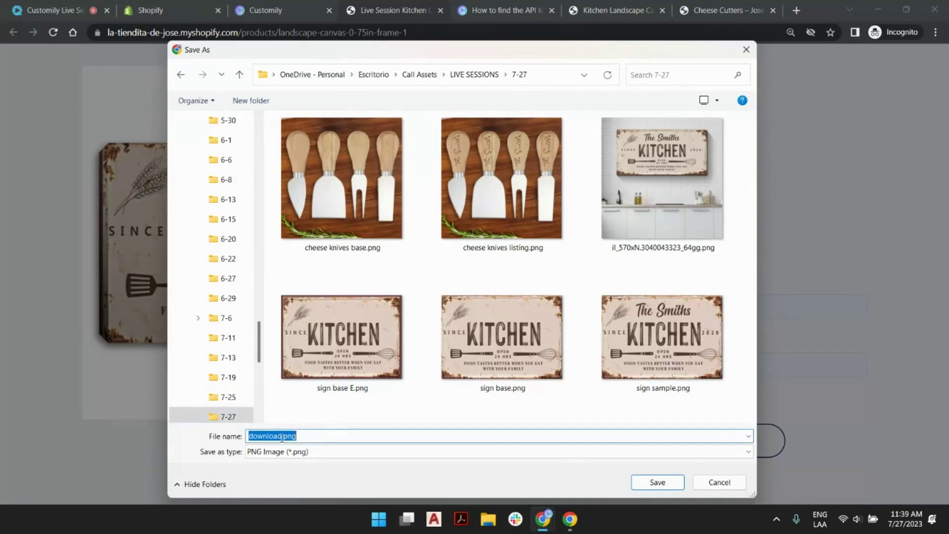
left_click_drag(282, 437, 225, 438)
type("listing 2")
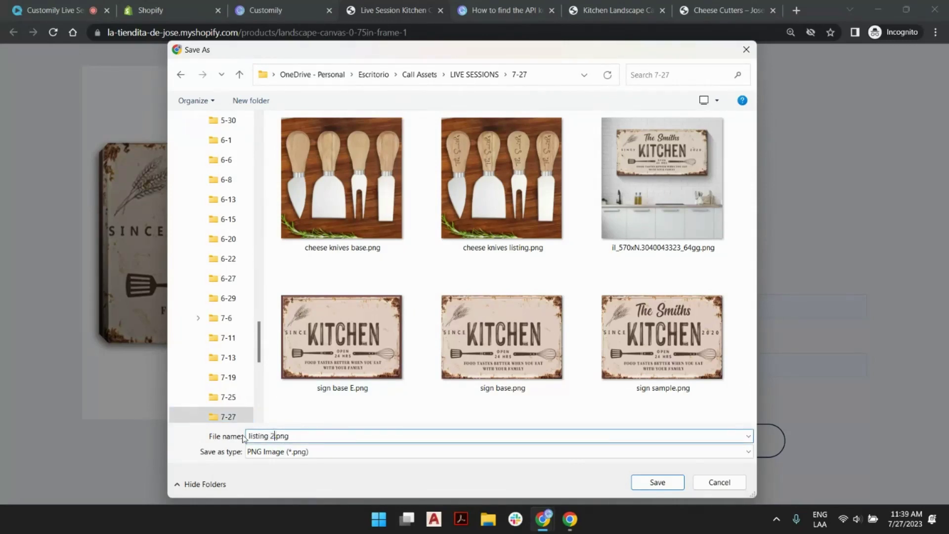
key("Return")
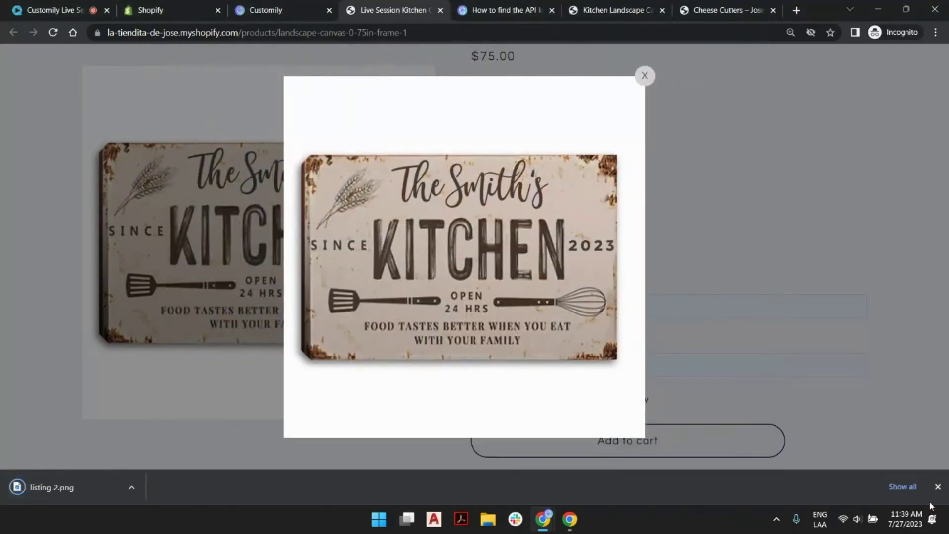
left_click(938, 487)
left_click(659, 76)
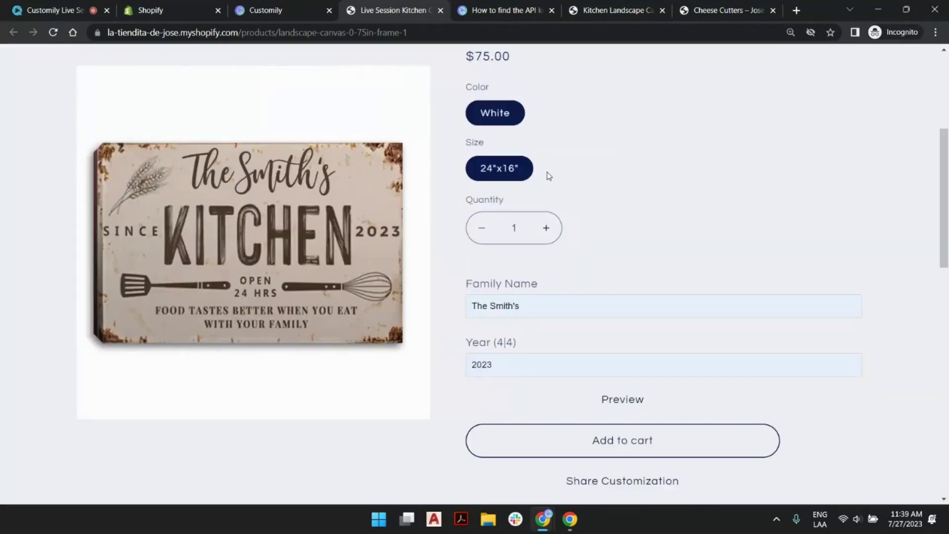
- Remove the 's ending from the Family Name text on the storefront product page and check the canvas preview
scroll(601, 273, "up", 1)
left_click(535, 366)
key("BackSpace")
key("BackSpace")
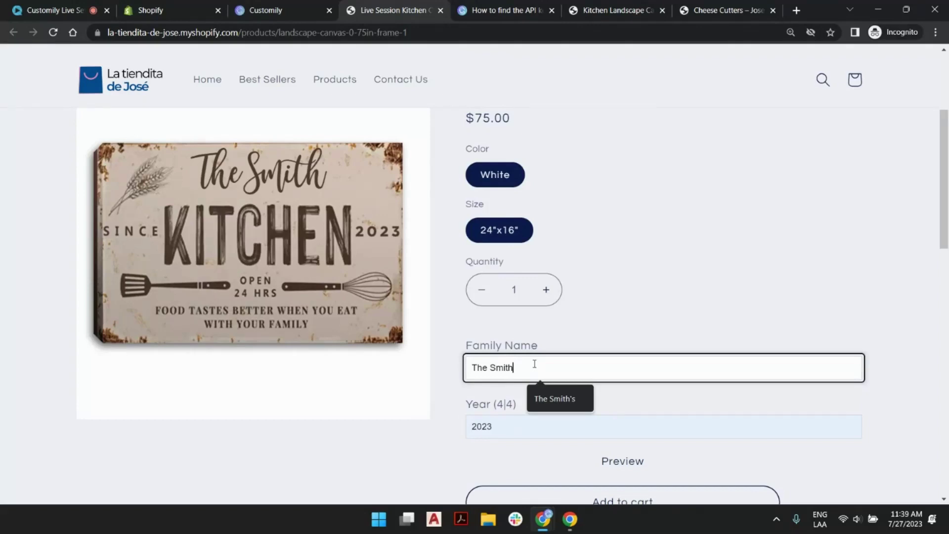
scroll(641, 288, "up", 3)
scroll(273, 321, "down", 1)
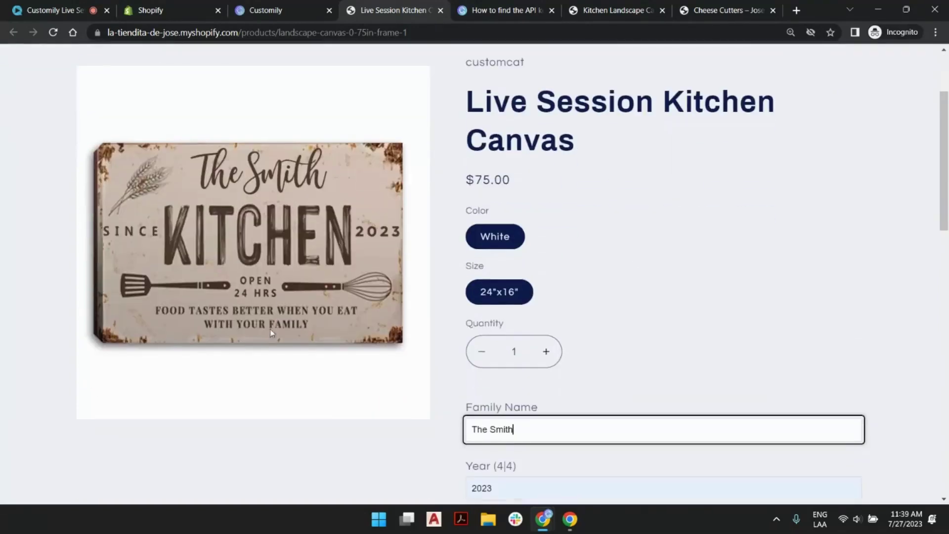
- Switch to the Shopify admin, sort the products by creation date with newest first, and open Live Session Kitchen Canvas
scroll(562, 173, "up", 1)
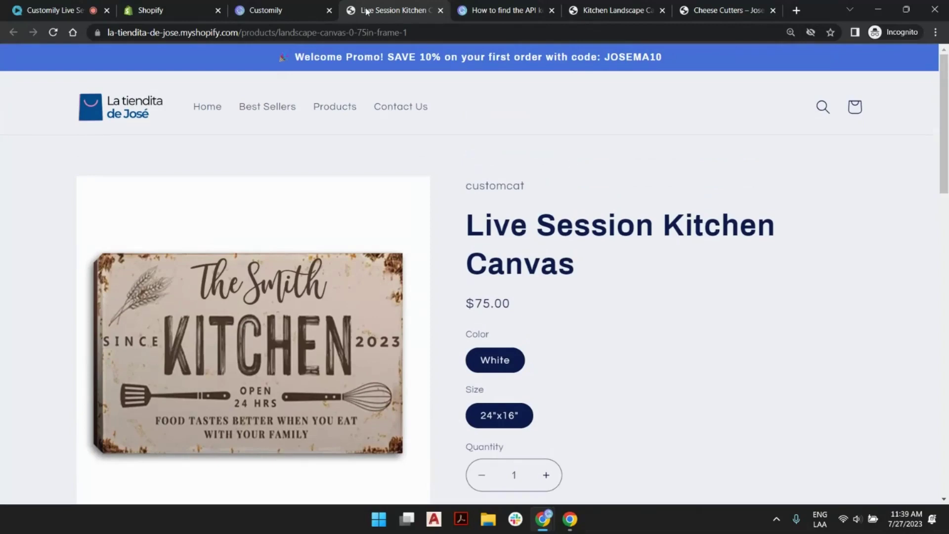
left_click(163, 11)
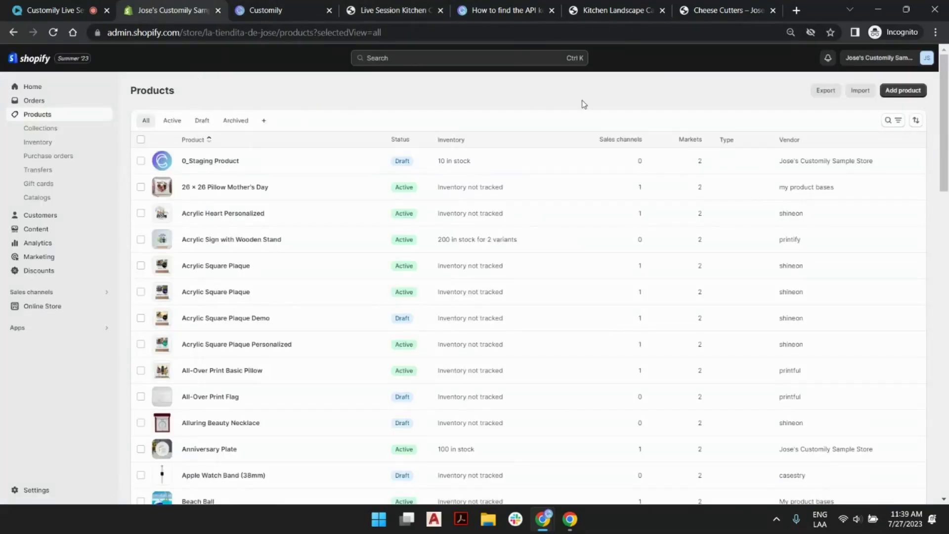
left_click(917, 121)
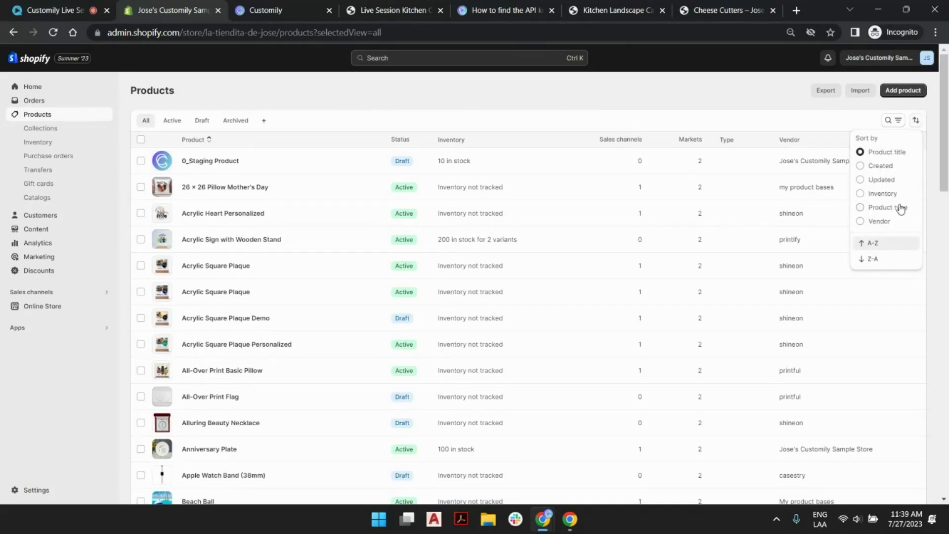
left_click(890, 171)
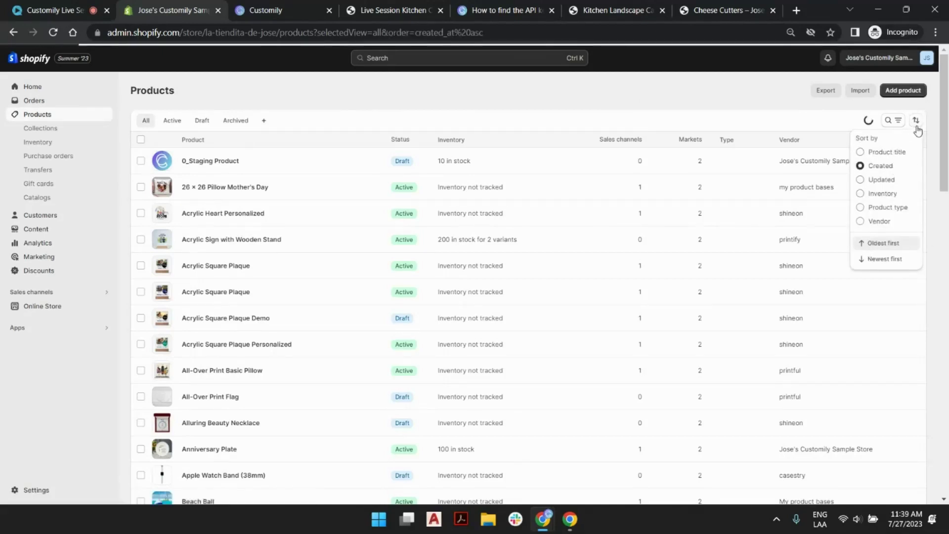
left_click(884, 259)
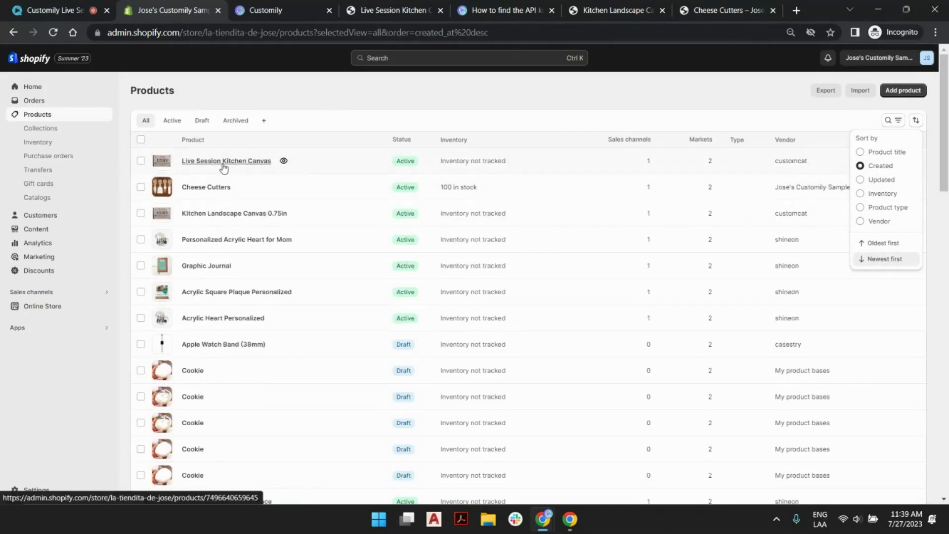
left_click(208, 163)
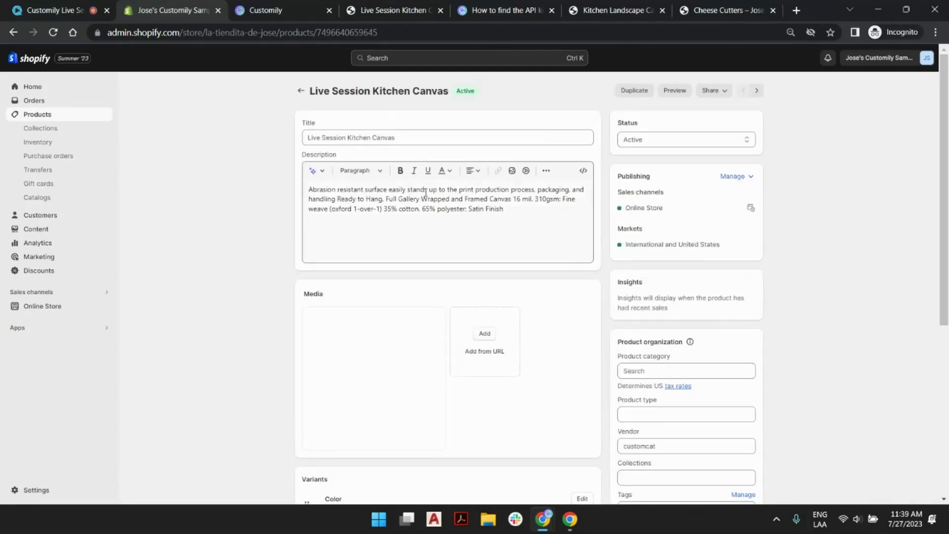
- Add listing 2.png from the 7-27 folder to the product's media
scroll(229, 232, "down", 2)
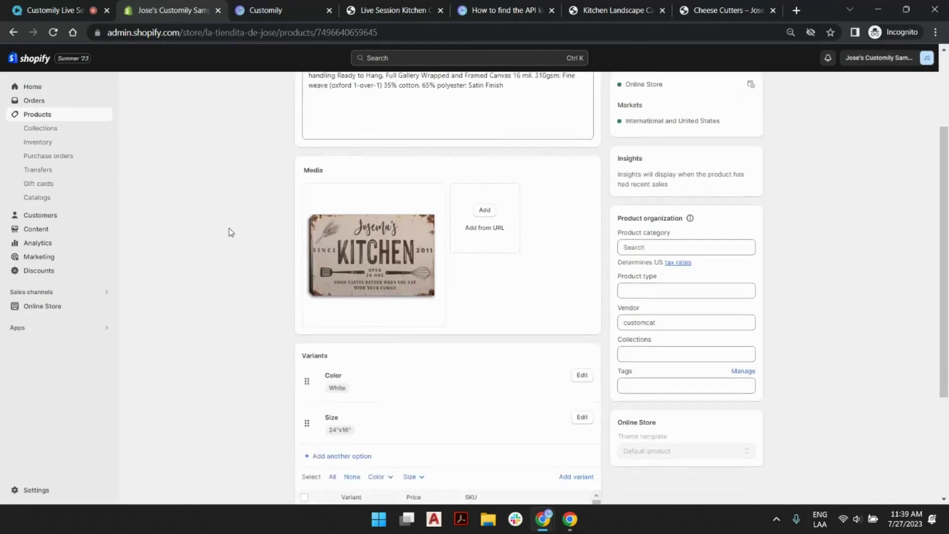
left_click(485, 210)
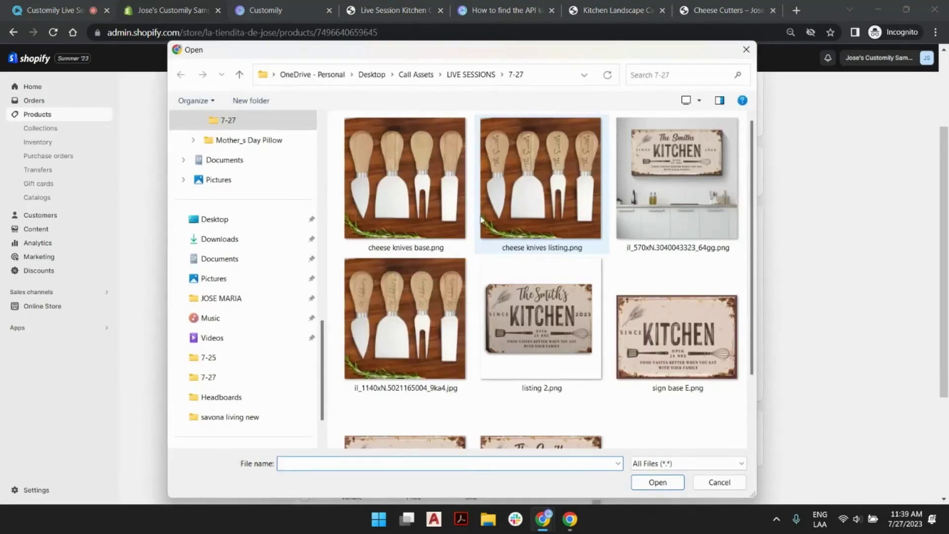
scroll(626, 386, "down", 2)
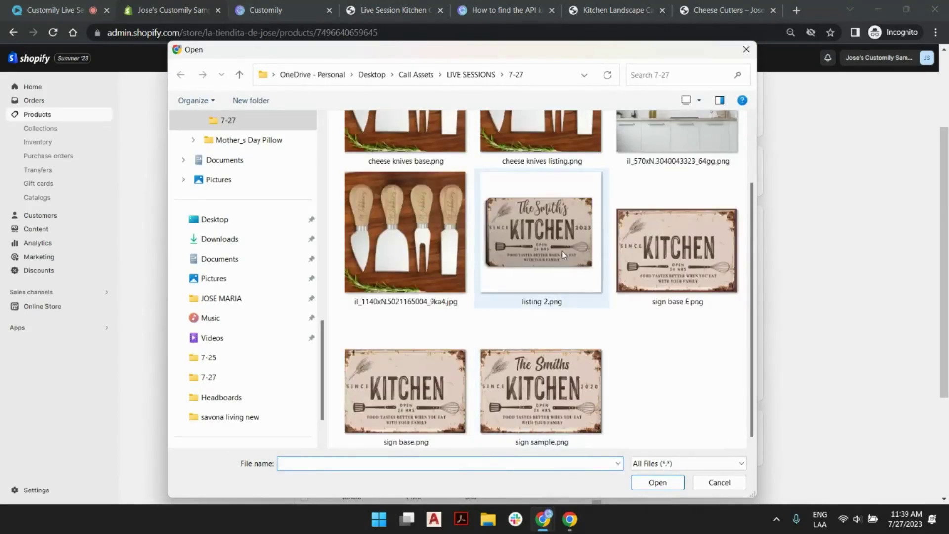
left_click(541, 237)
double_click(541, 237)
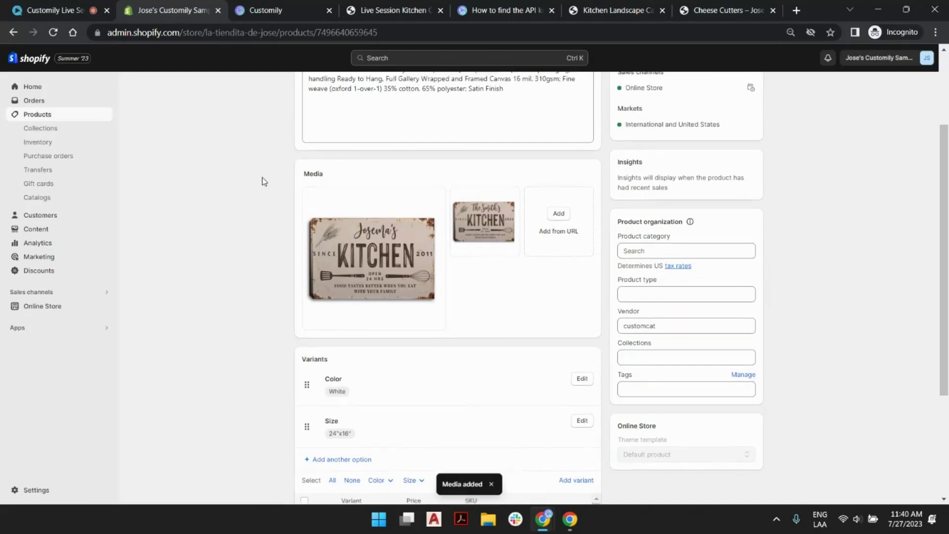
scroll(262, 181, "up", 3)
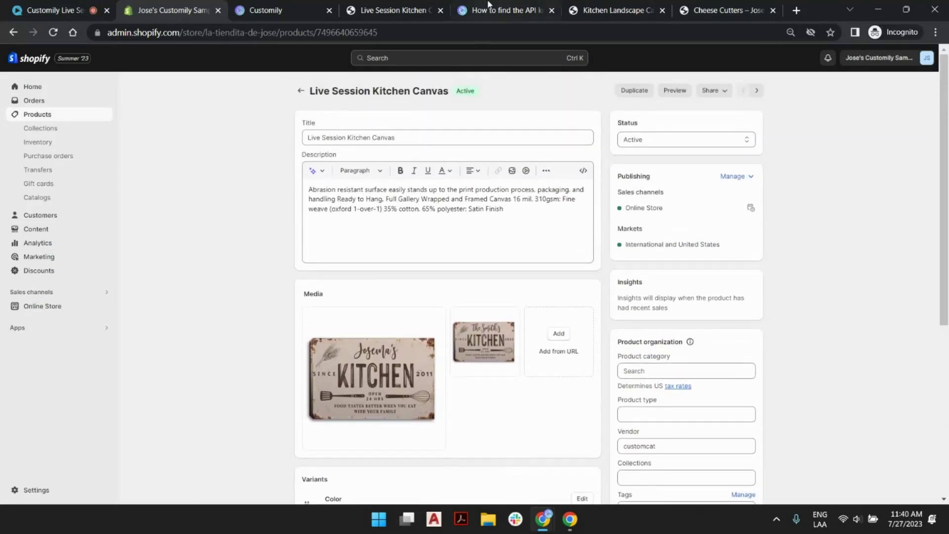
left_click(393, 10)
scroll(290, 269, "down", 2)
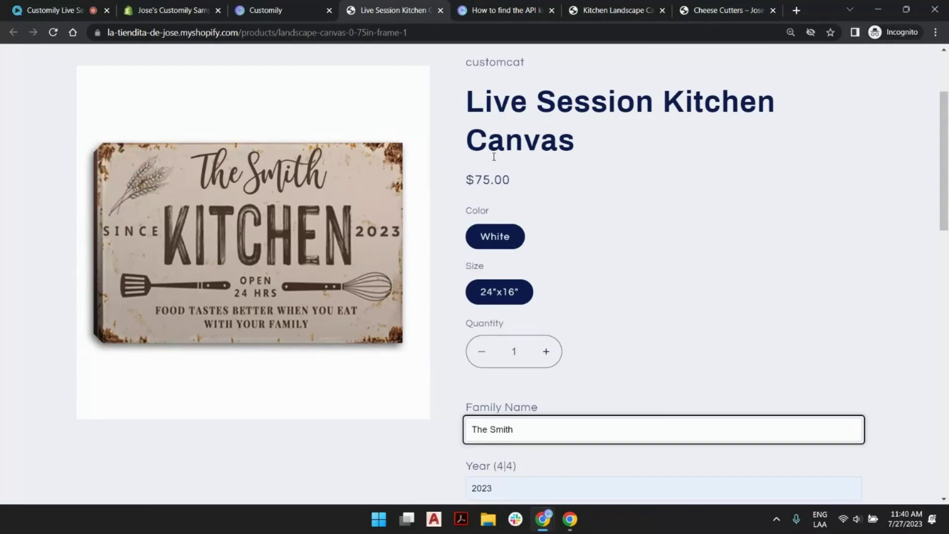
scroll(427, 206, "up", 2)
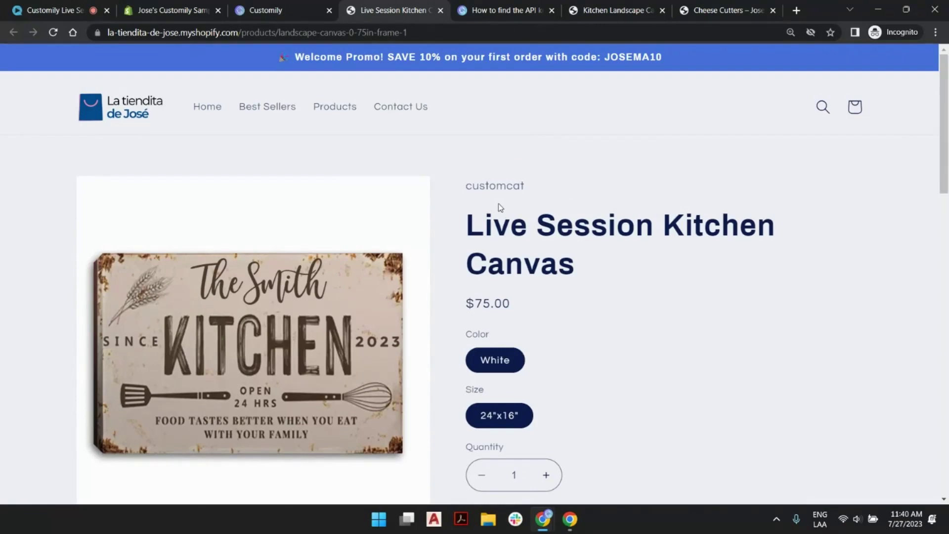
- In Customily's templates list, sort by most recently modified and open Landscape Canvas 0.75in Frame - Live Session Kitchen Sign for editing
left_click(267, 9)
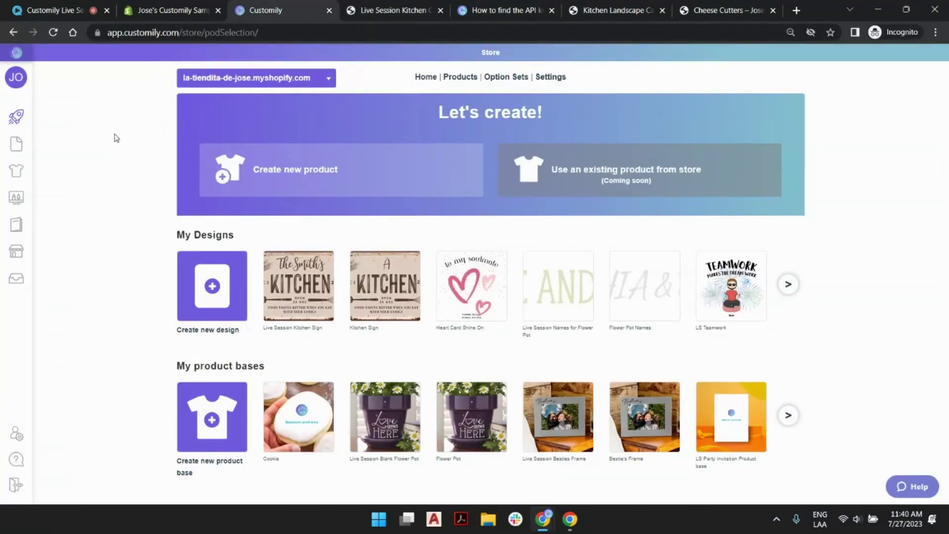
left_click(32, 198)
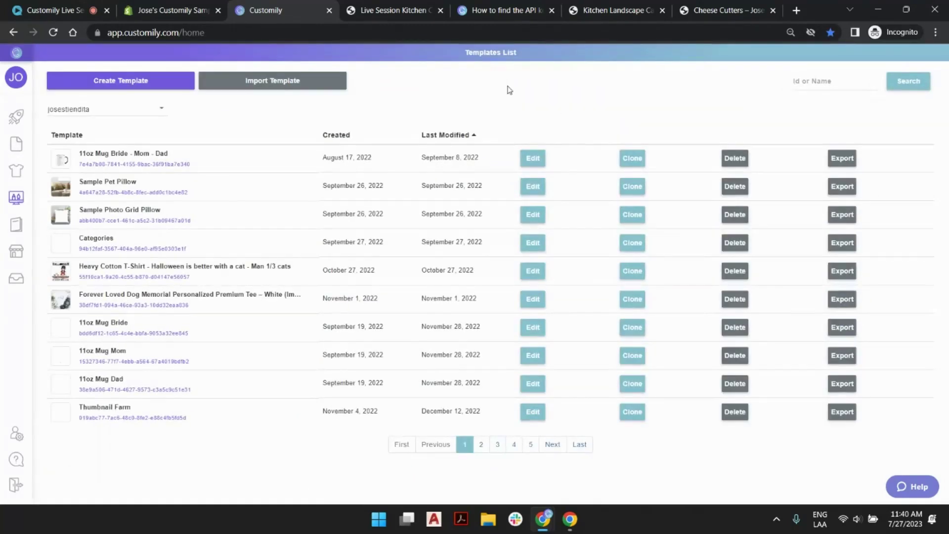
left_click(473, 135)
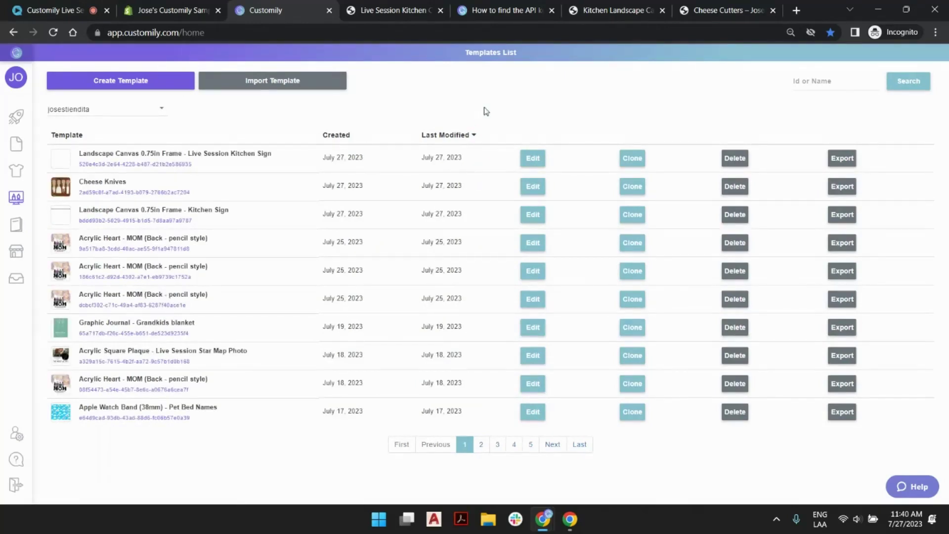
mouse_move(164, 156)
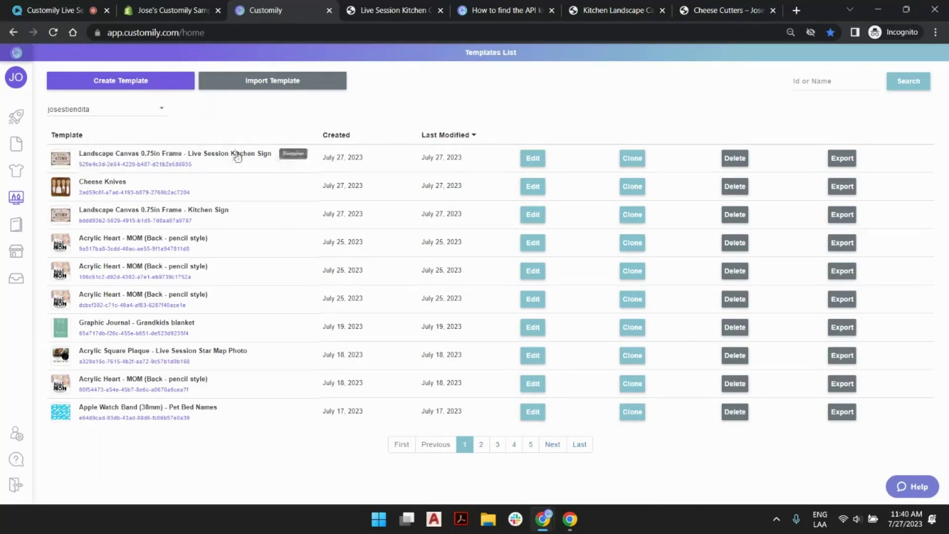
left_click(538, 159)
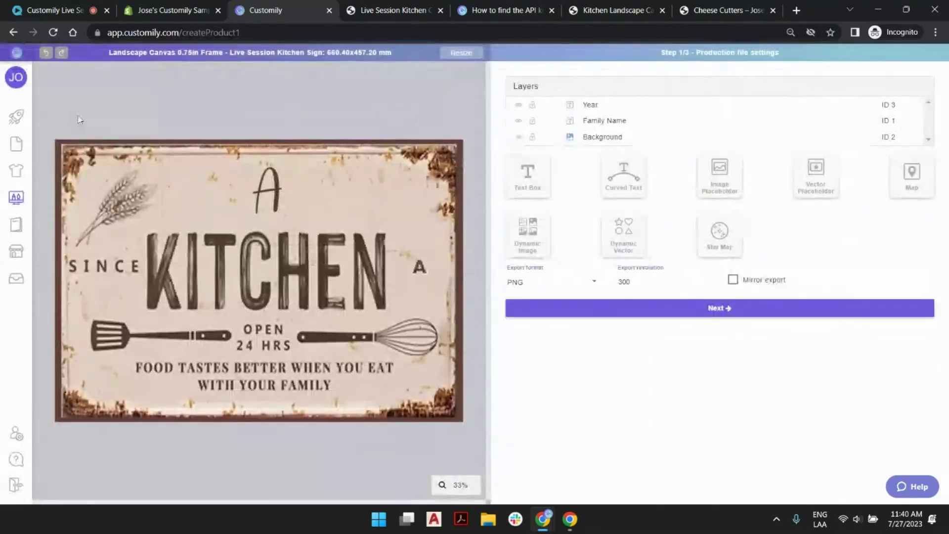
- Lock the Background layer in the template's production file settings
left_click_drag(326, 52, 391, 53)
left_click(397, 55)
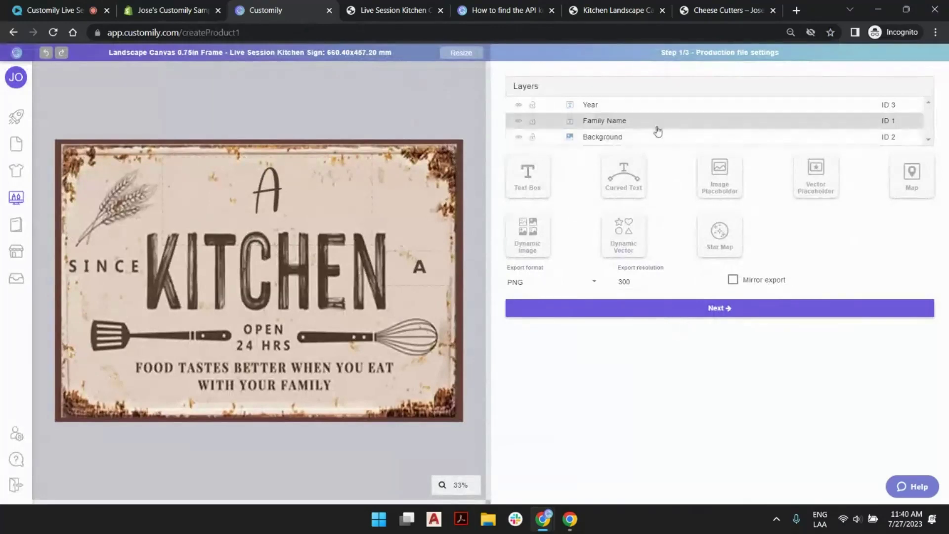
left_click(532, 139)
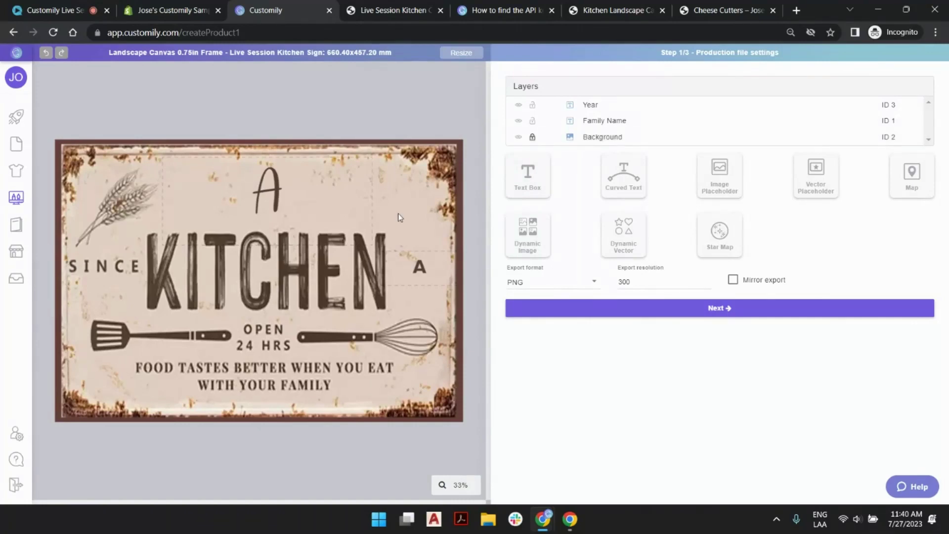
- Try moving the Family Name and Year text boxes over the locked background, and undo both moves
left_click_drag(376, 197, 280, 210)
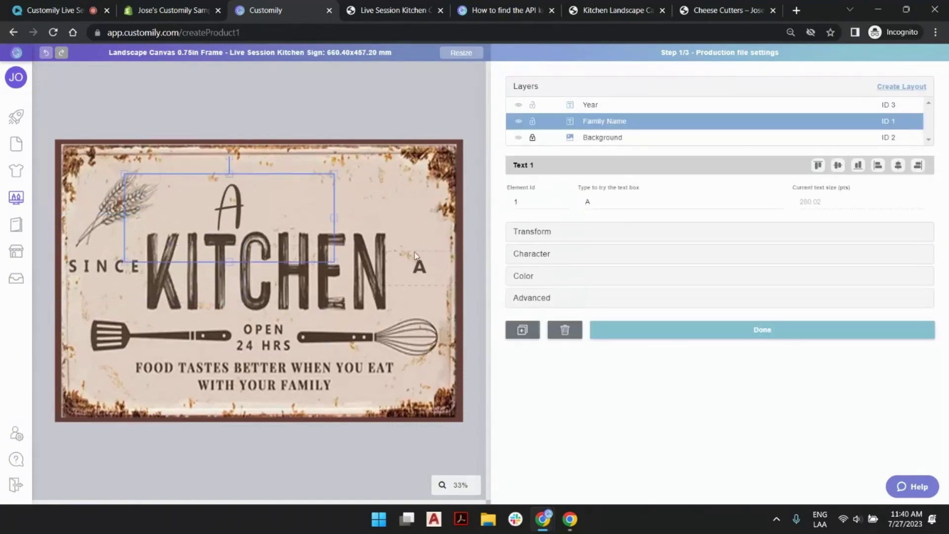
left_click_drag(421, 267, 380, 300)
left_click(417, 129)
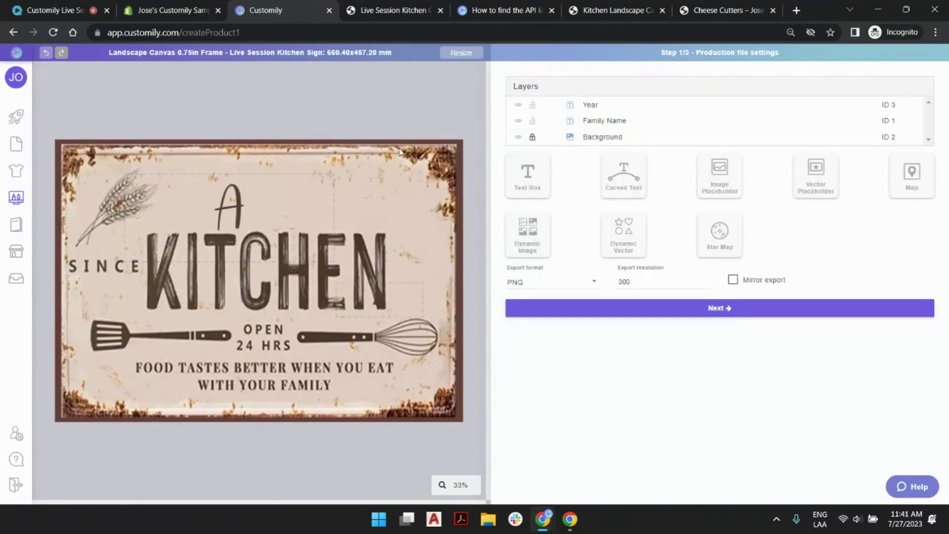
left_click(44, 57)
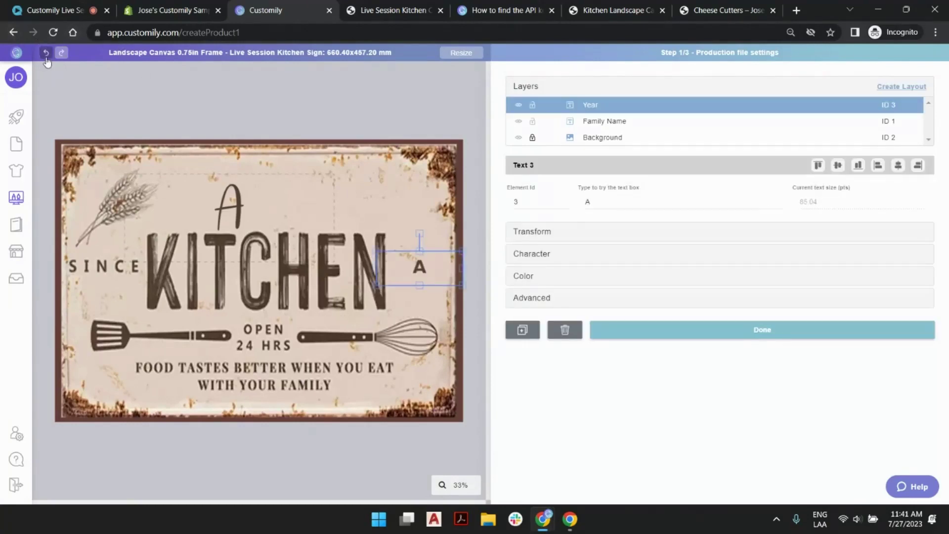
left_click(44, 57)
left_click(44, 57)
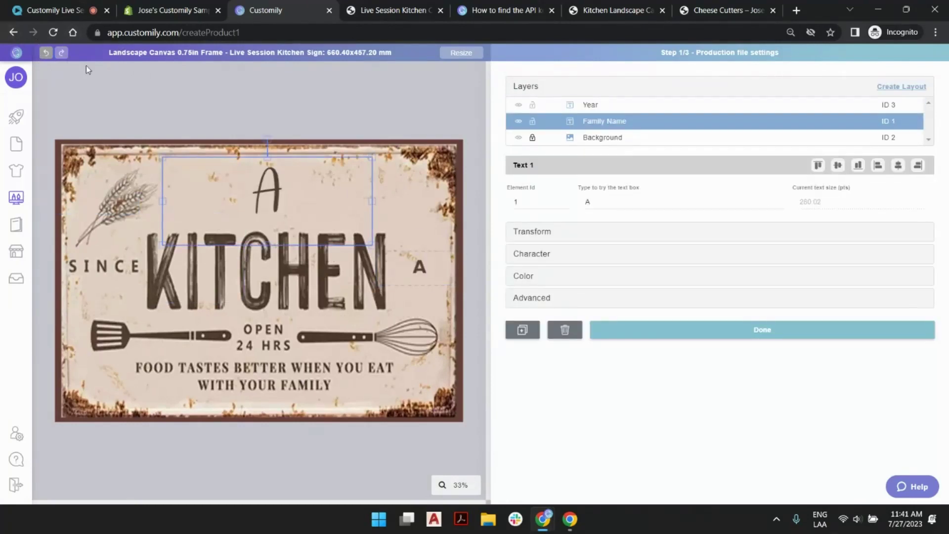
left_click(435, 80)
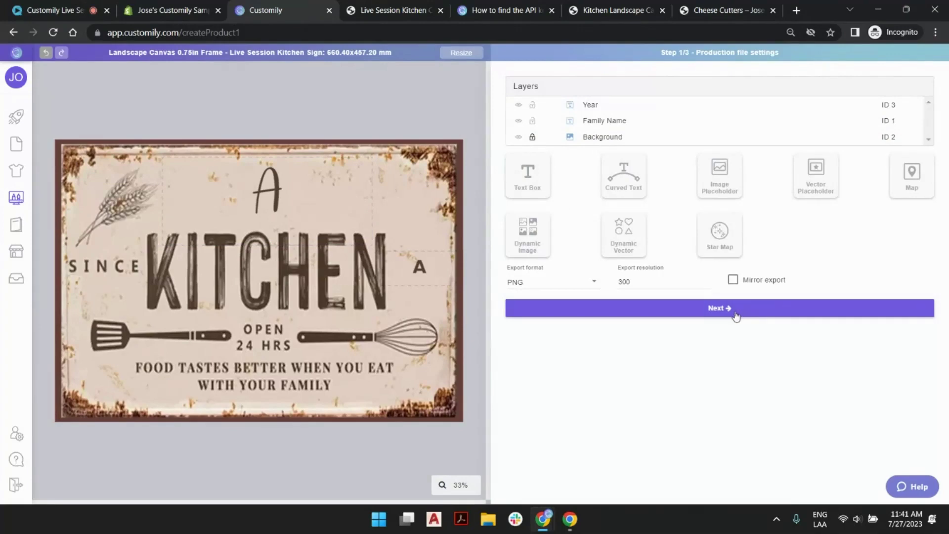
- Continue to the preview settings, select the Product colors layer, and hide the Background, Family Name, Year and Mask layers
left_click(739, 309)
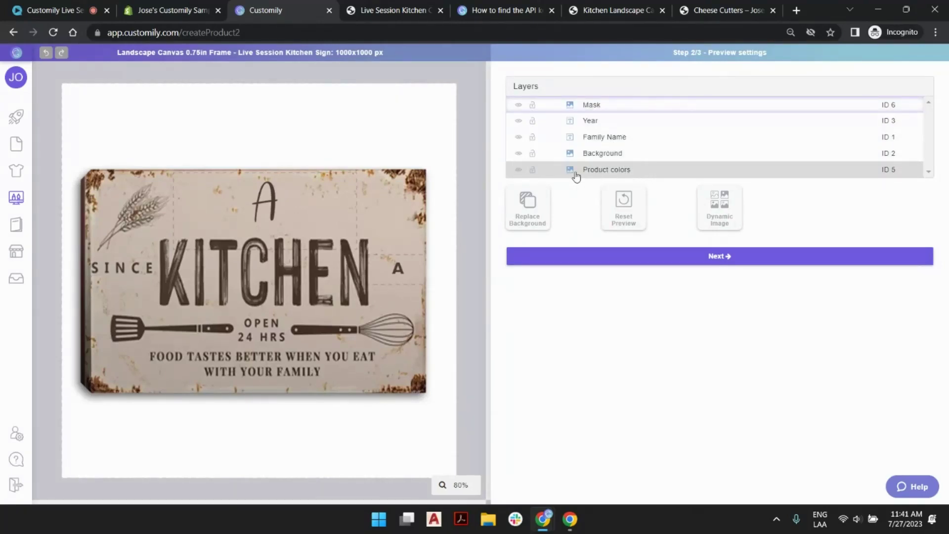
left_click(636, 170)
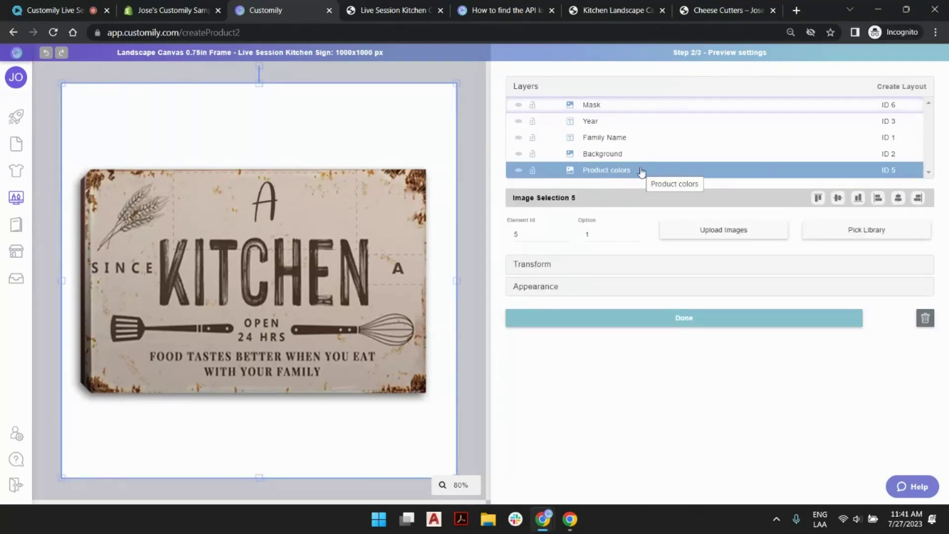
left_click(518, 153)
left_click(518, 139)
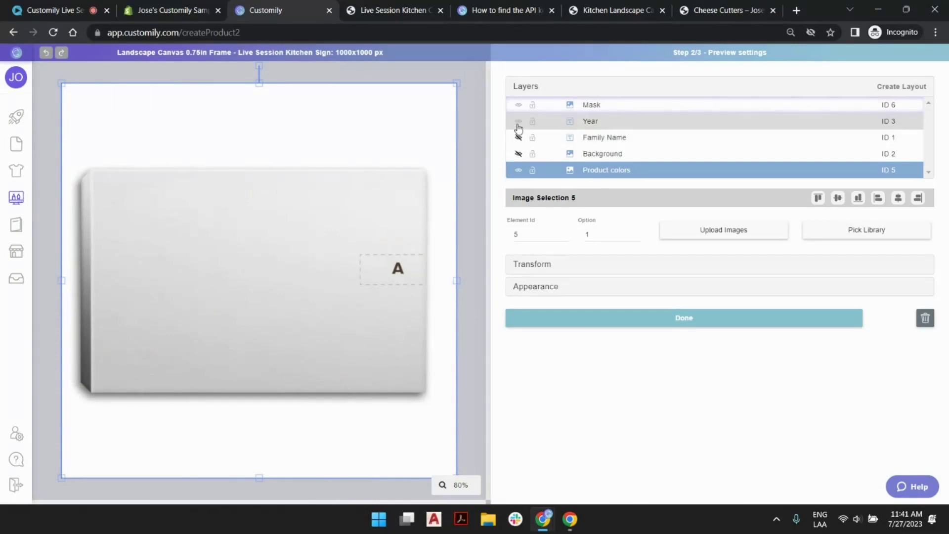
left_click(518, 122)
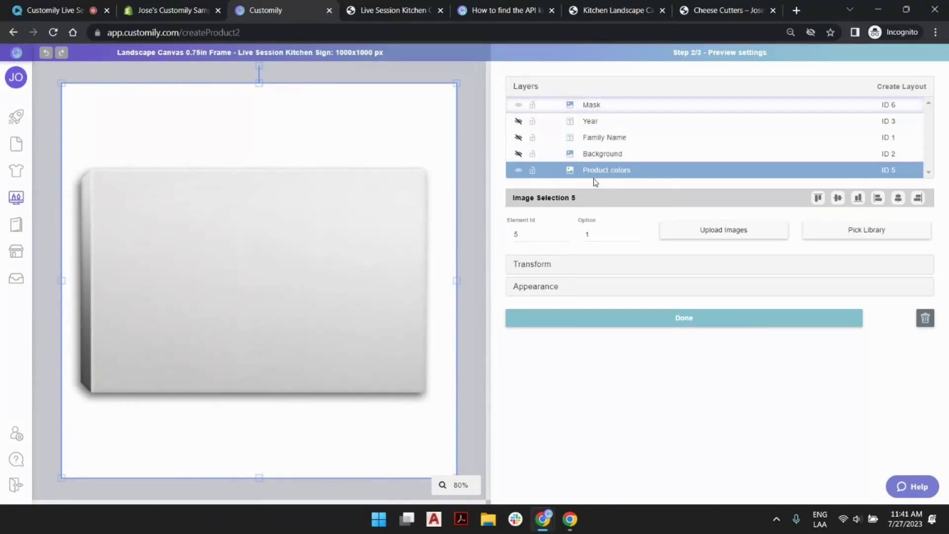
left_click(518, 106)
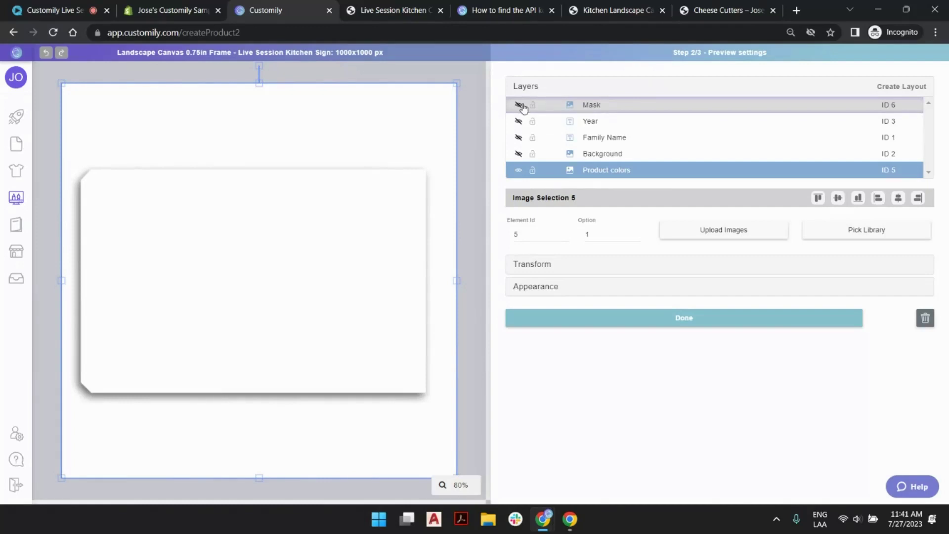
- Show the Background, Family Name, Year and Mask layers again in the canvas preview
left_click(517, 154)
left_click(518, 138)
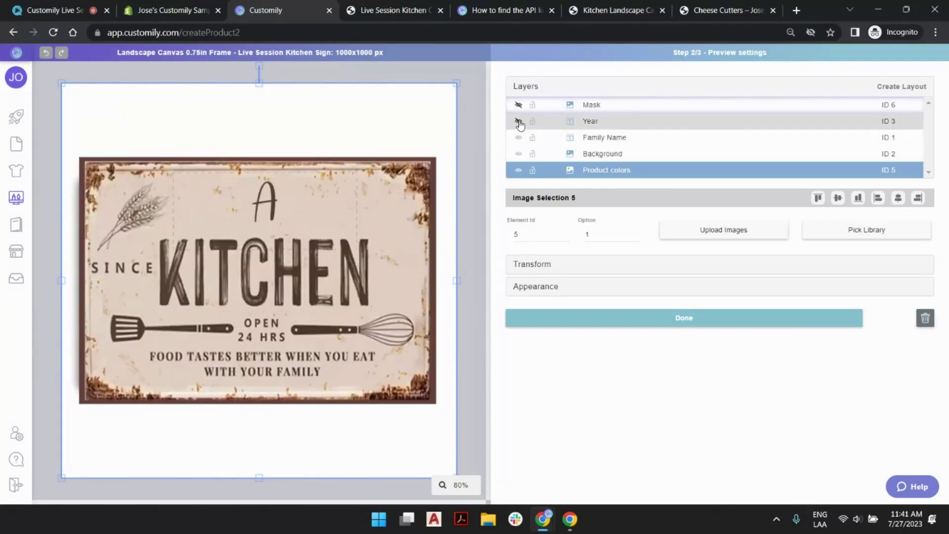
left_click(518, 121)
left_click(518, 105)
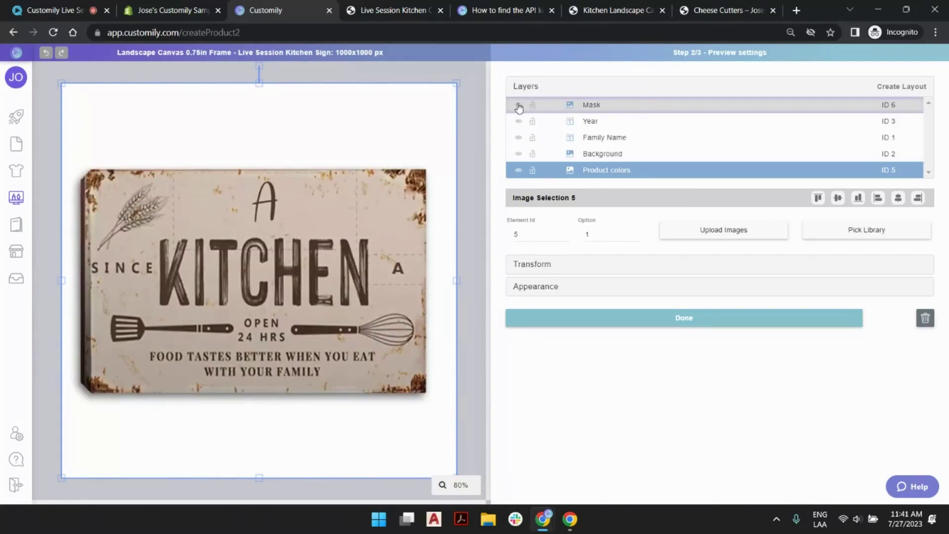
- Hide and show the Mask layer to compare its effect on the canvas preview, and close the layer settings
left_click(518, 105)
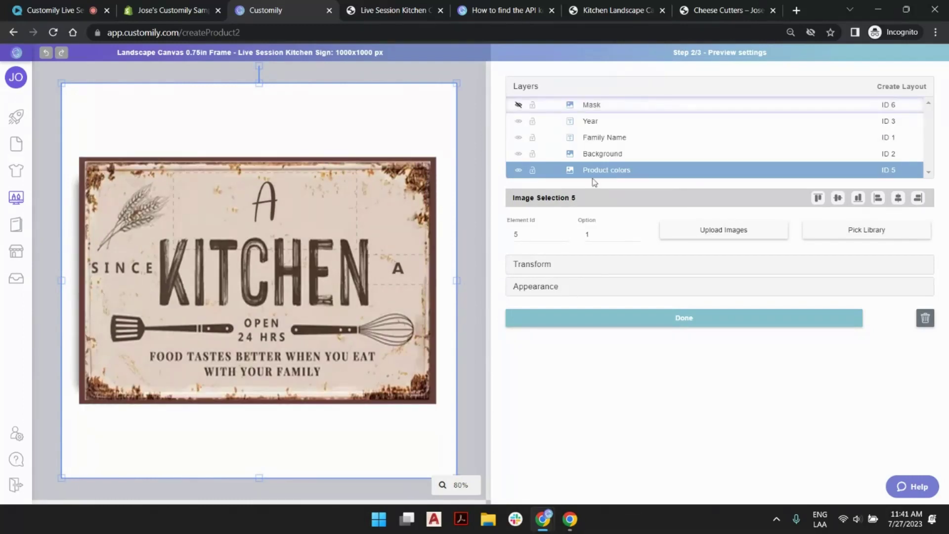
left_click(518, 105)
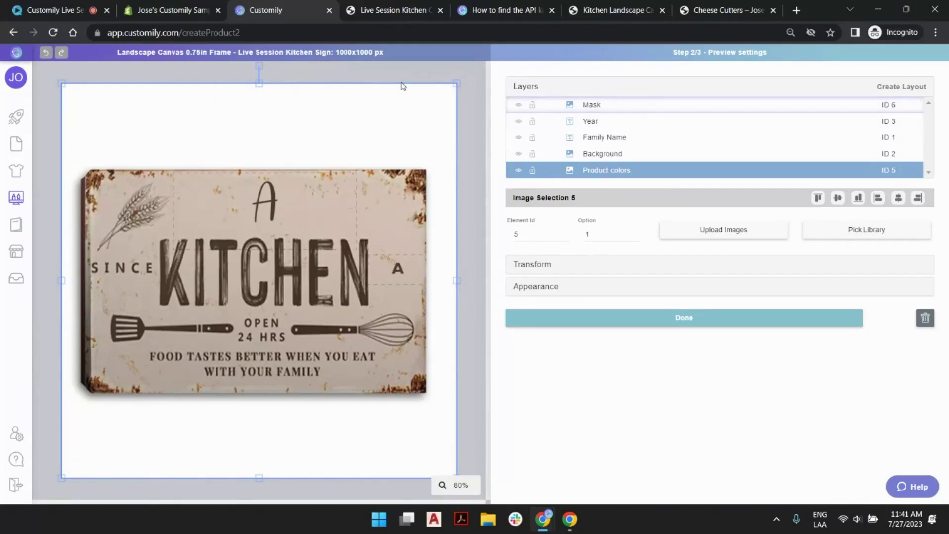
left_click(617, 105)
left_click(621, 170)
left_click(685, 321)
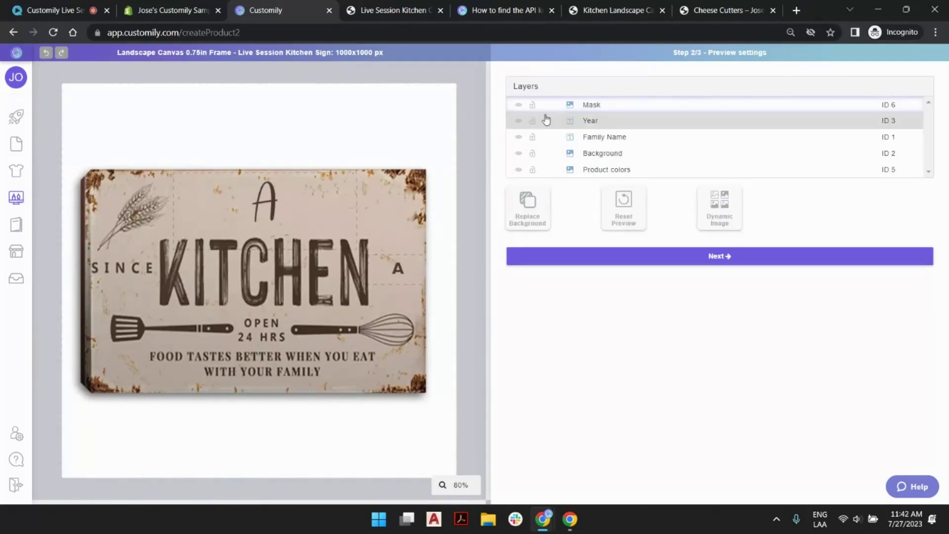
- Proceed to the template review, test the Family Name text box with a sample family name, and leave the review
left_click(720, 258)
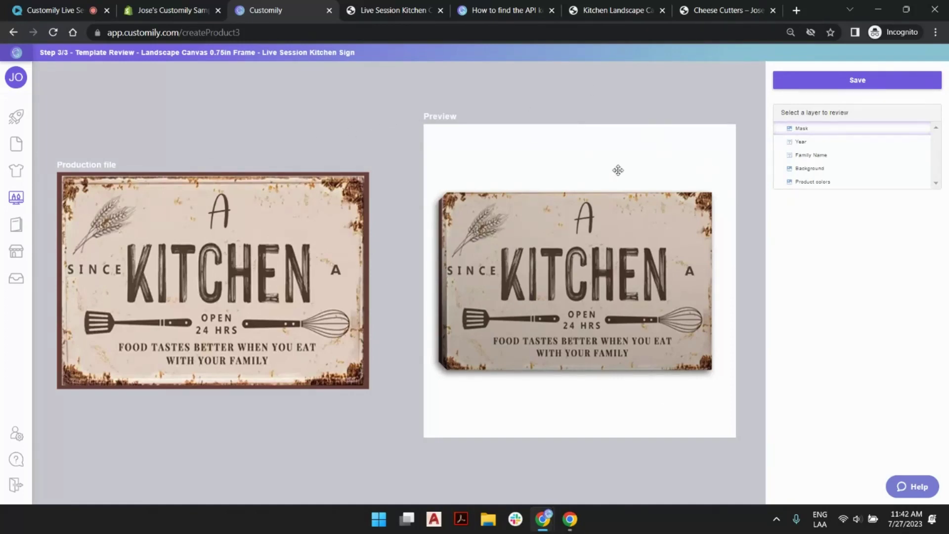
left_click(220, 200)
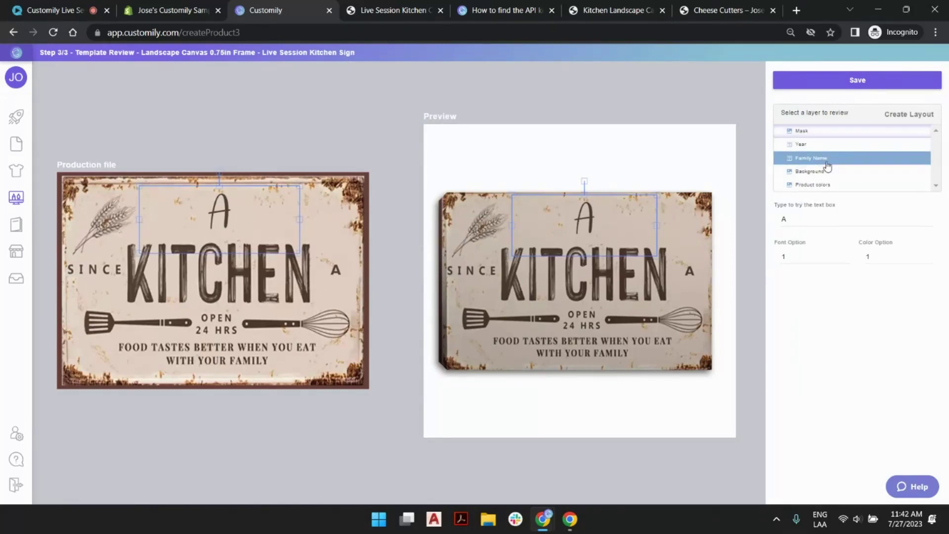
left_click(811, 223)
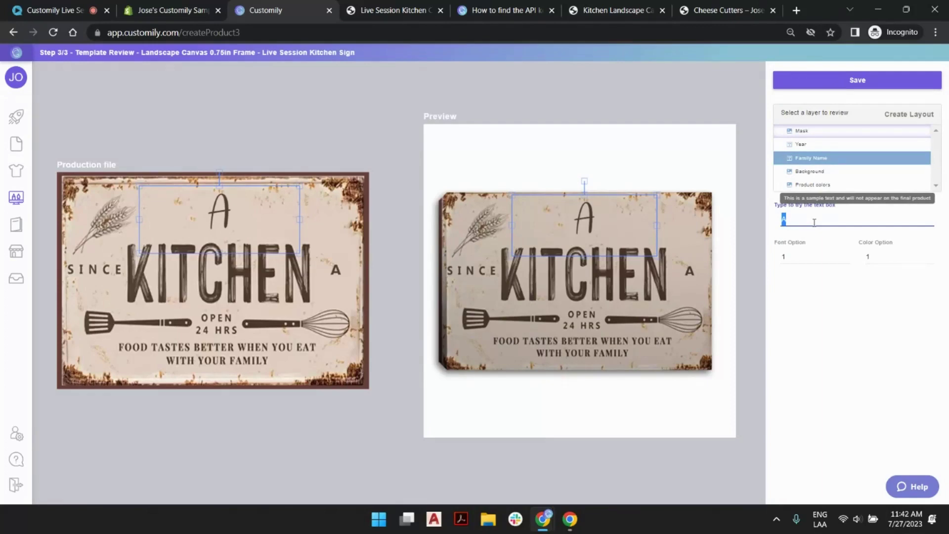
type("The Smith's")
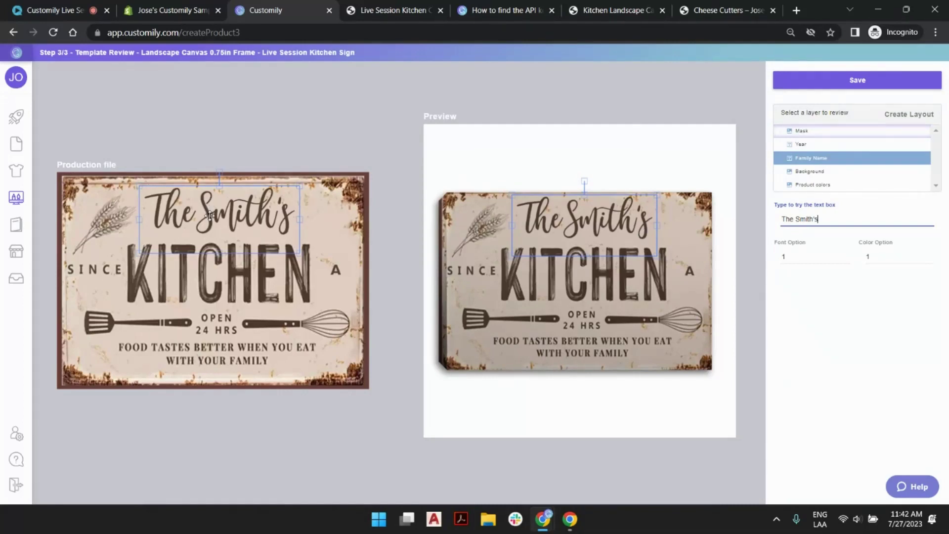
left_click(573, 108)
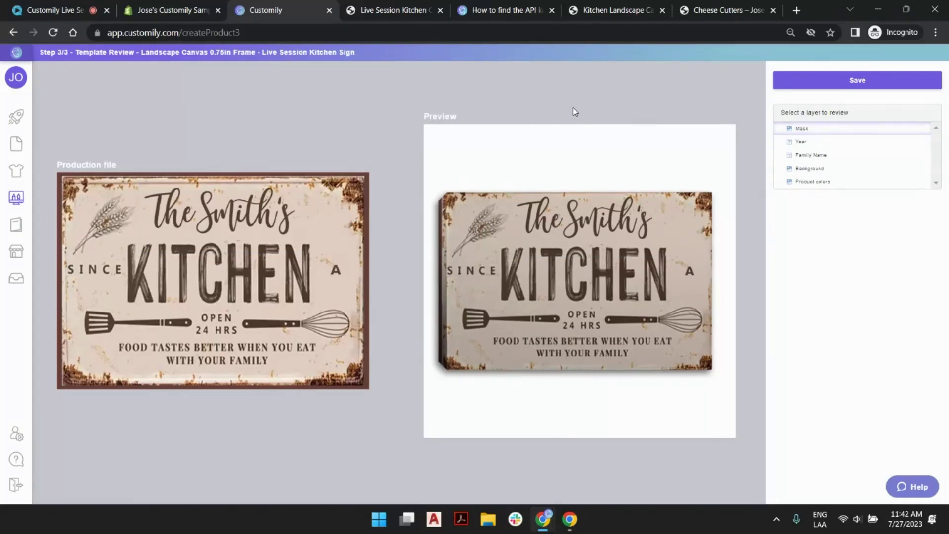
left_click(17, 117)
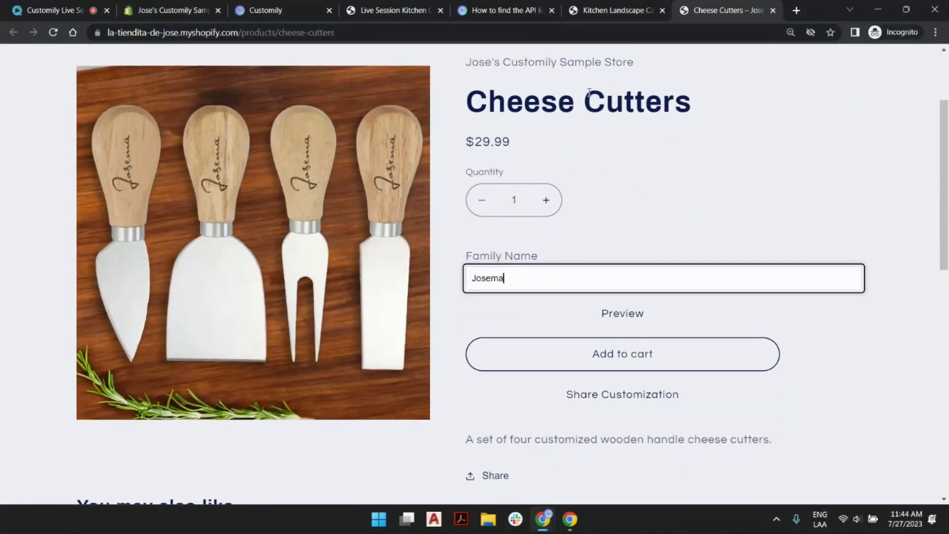
- Switch to the Shopify admin and start adding a new product from the store's product list
scroll(635, 90, "up", 3)
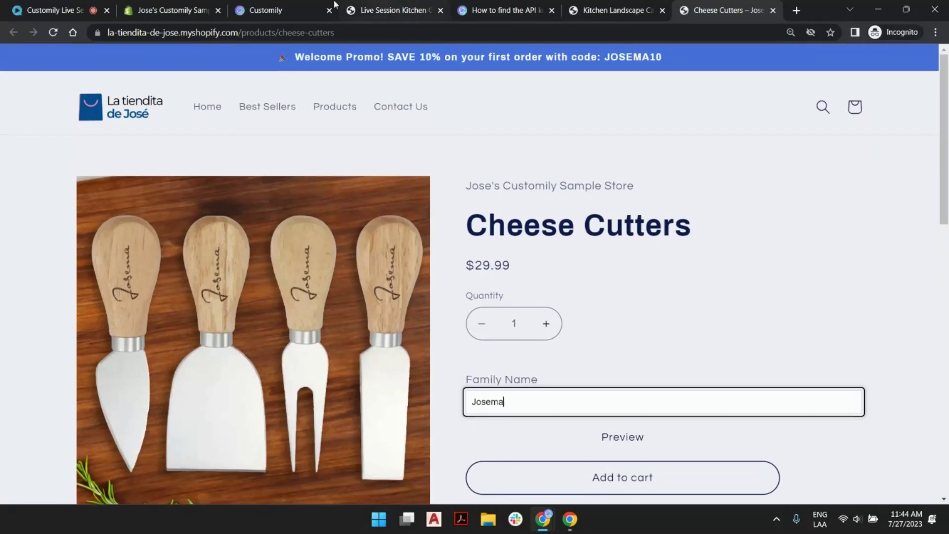
left_click(170, 11)
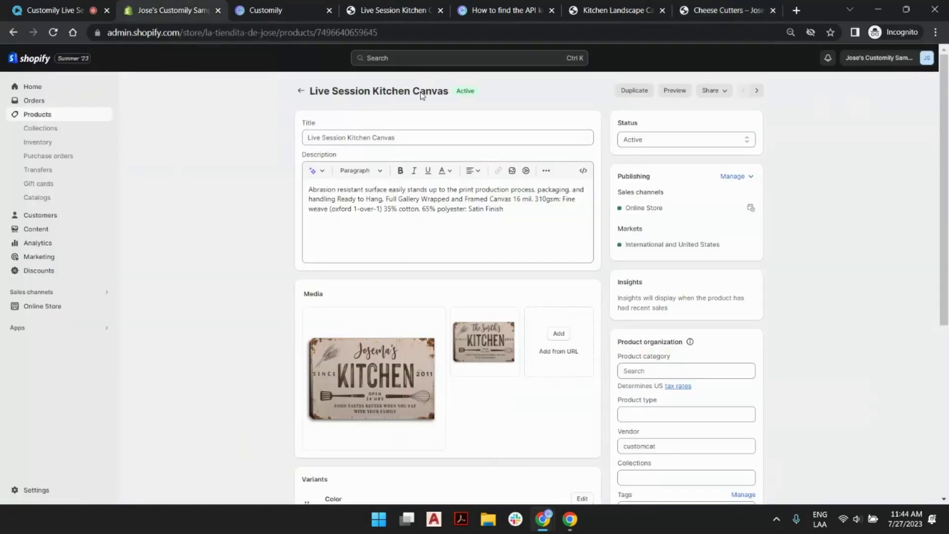
left_click(45, 119)
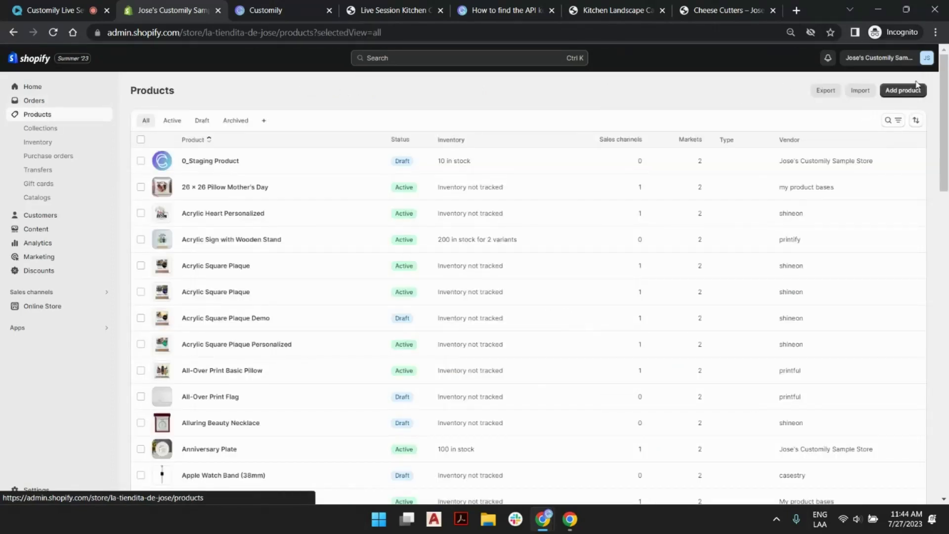
left_click(914, 91)
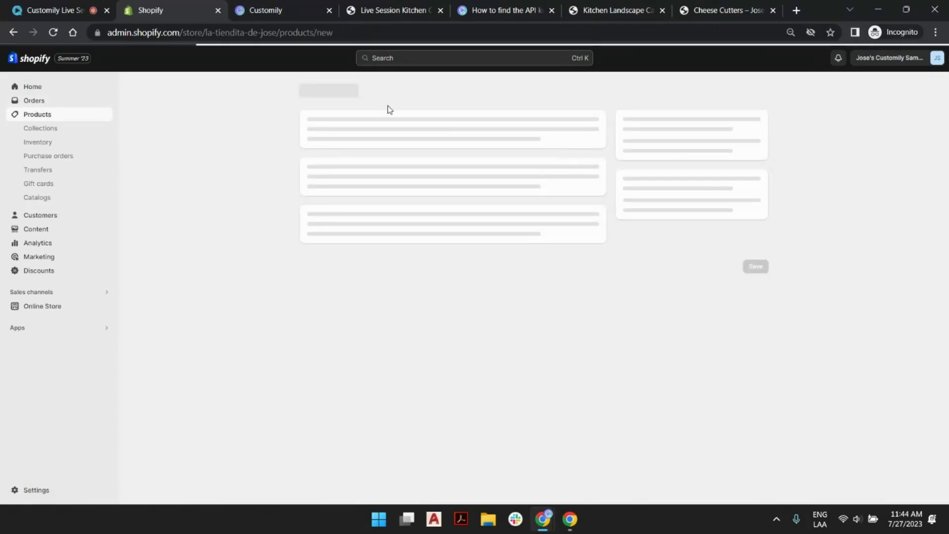
- Title the product "Live Session Cheese Cutter Set of 4 pieces" and copy the same text into its description
left_click(396, 139)
type("Live Session Che")
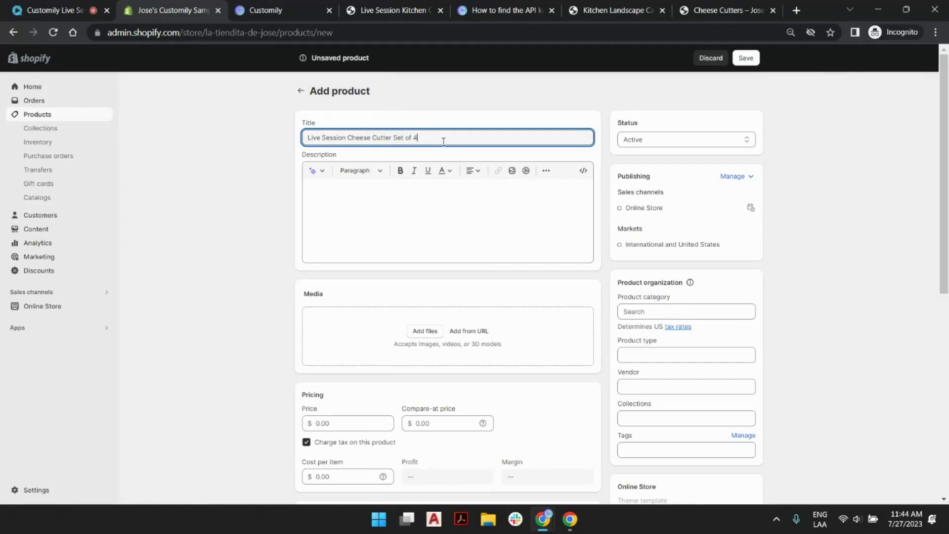
type("es")
triple_click(360, 138)
key("ctrl+c")
left_click(373, 191)
key("ctrl+v")
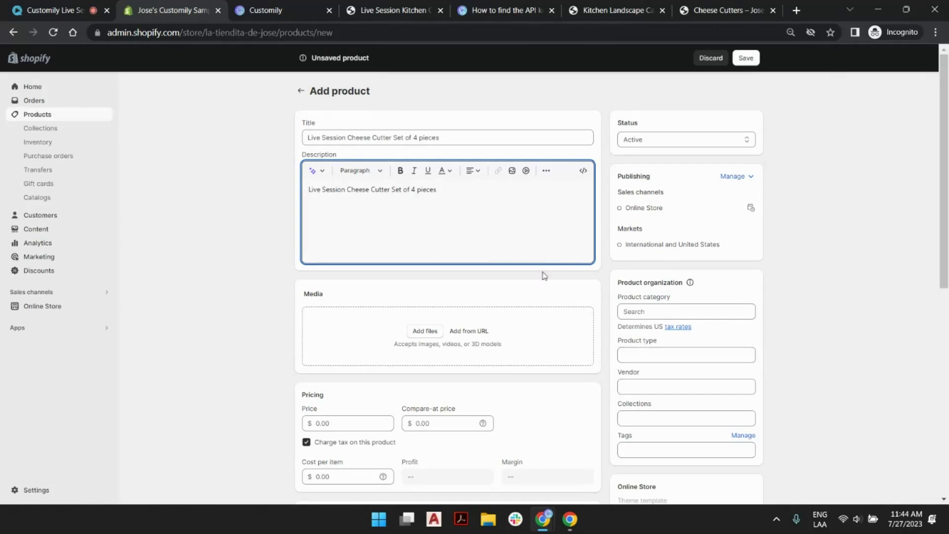
- Assign the new product to the Home Decor collection
scroll(781, 281, "down", 1)
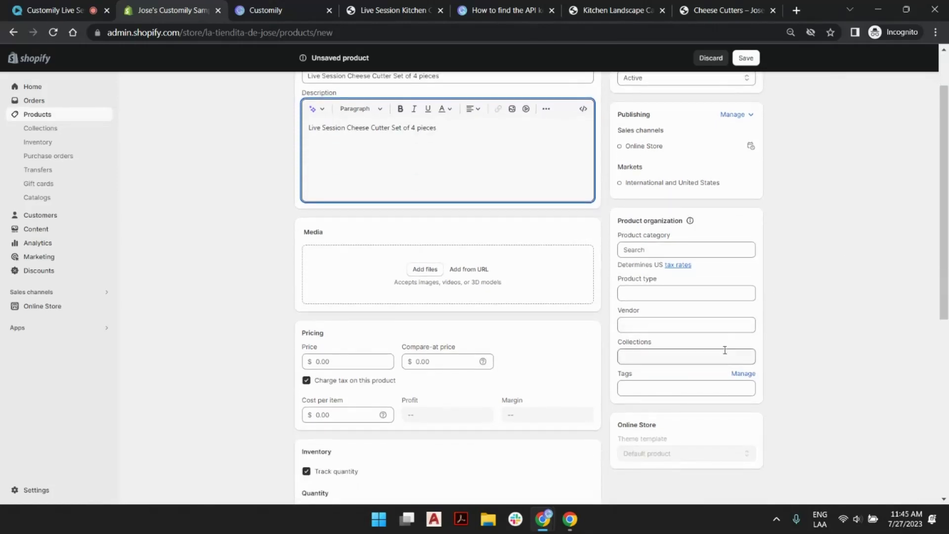
left_click(674, 357)
left_click(657, 271)
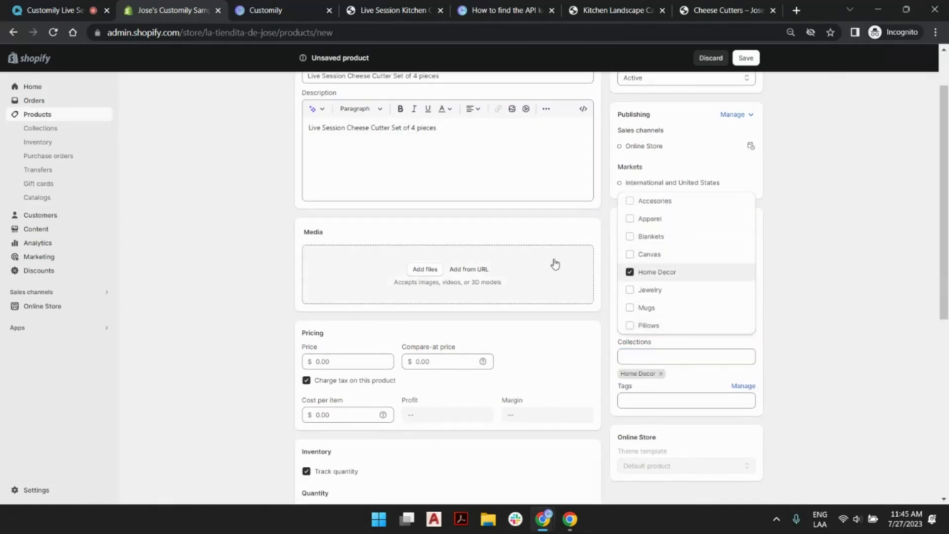
left_click(242, 179)
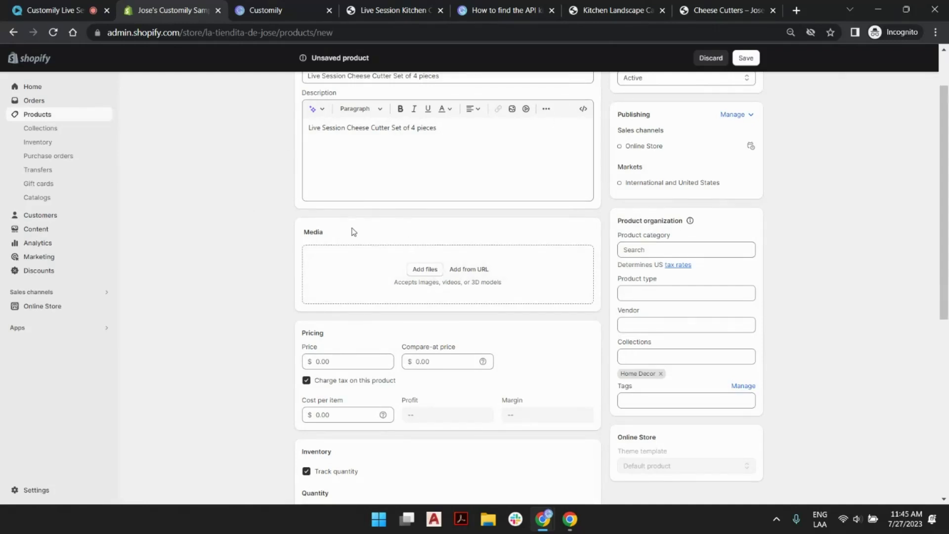
- Set the product's price to $36 and its stock quantity to 100
left_click(340, 361)
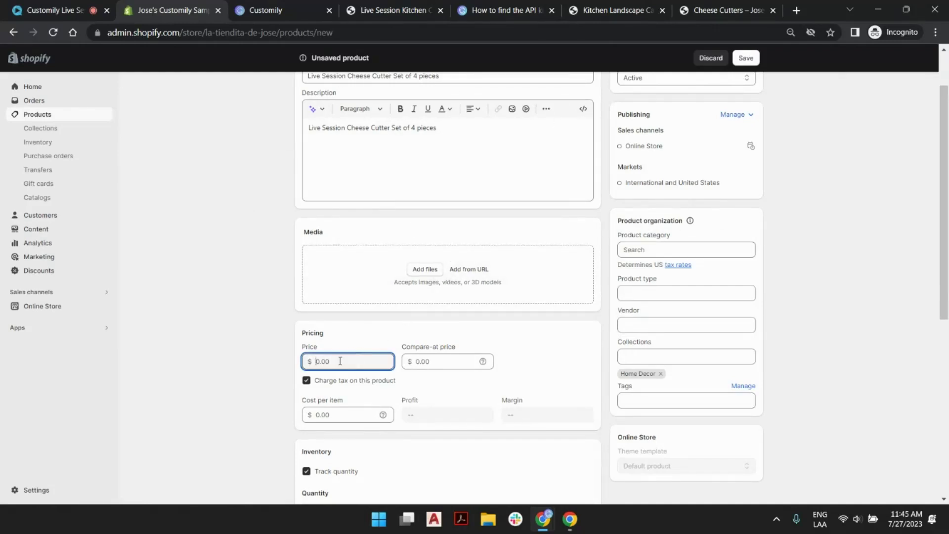
type("36")
left_click(292, 310)
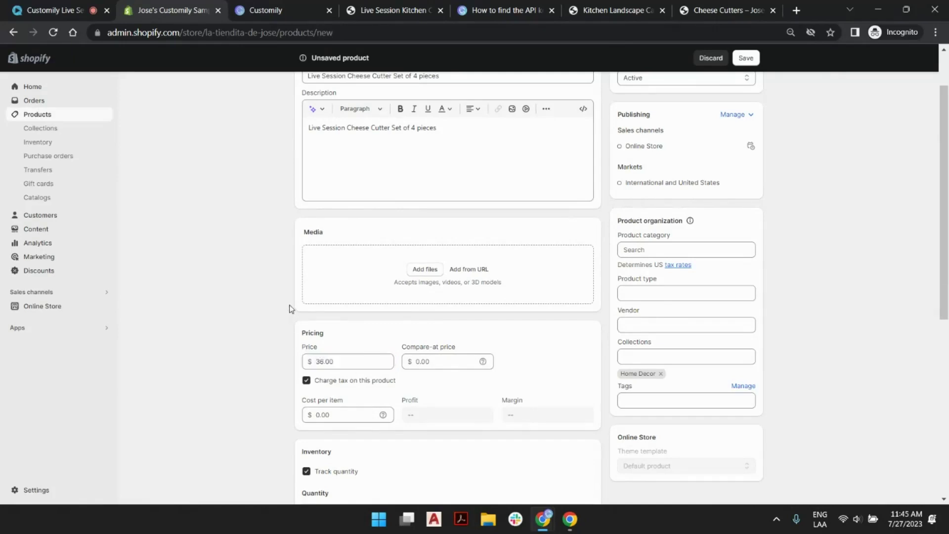
scroll(290, 309, "down", 4)
left_click(557, 331)
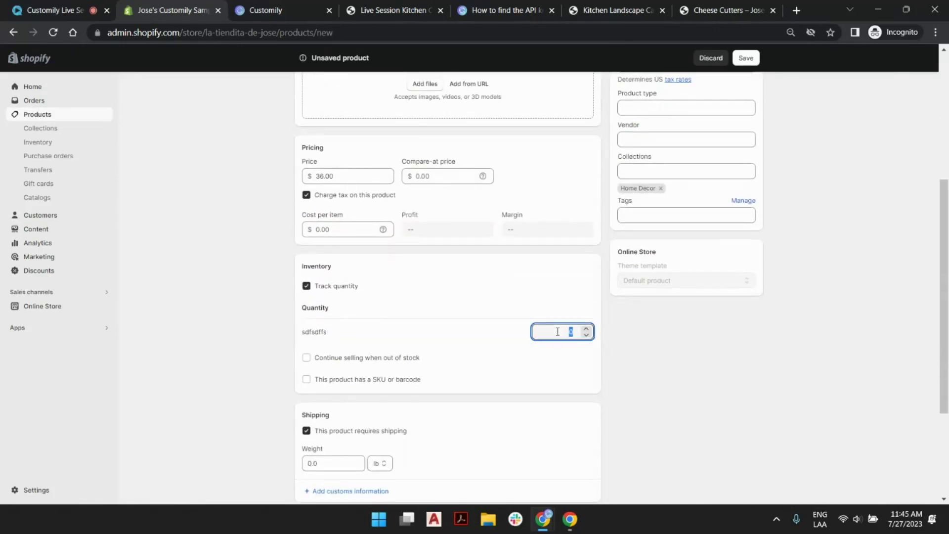
left_click(242, 228)
left_click(313, 461)
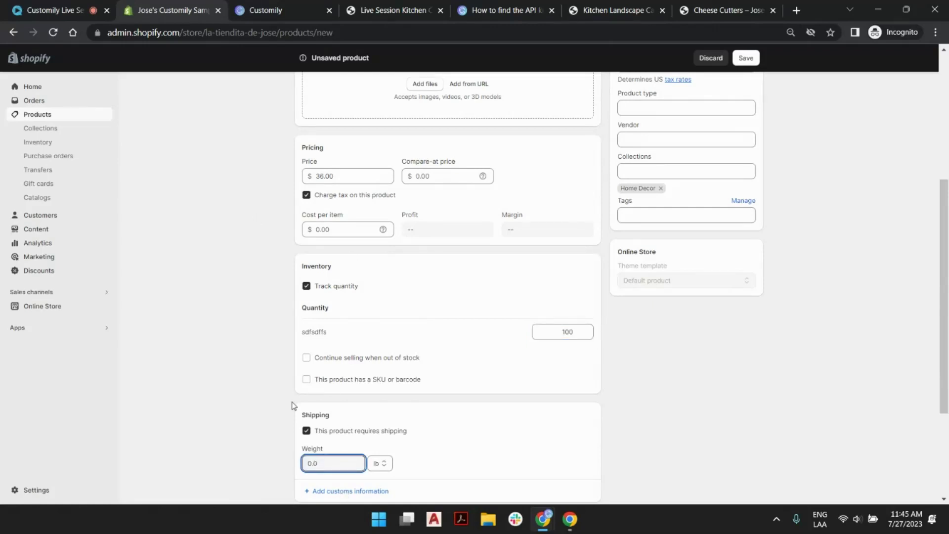
left_click(264, 350)
- Upload cheese knives listing.png and cheese knives base.png as the product's media, and save the product
scroll(380, 296, "up", 1)
scroll(380, 297, "up", 2)
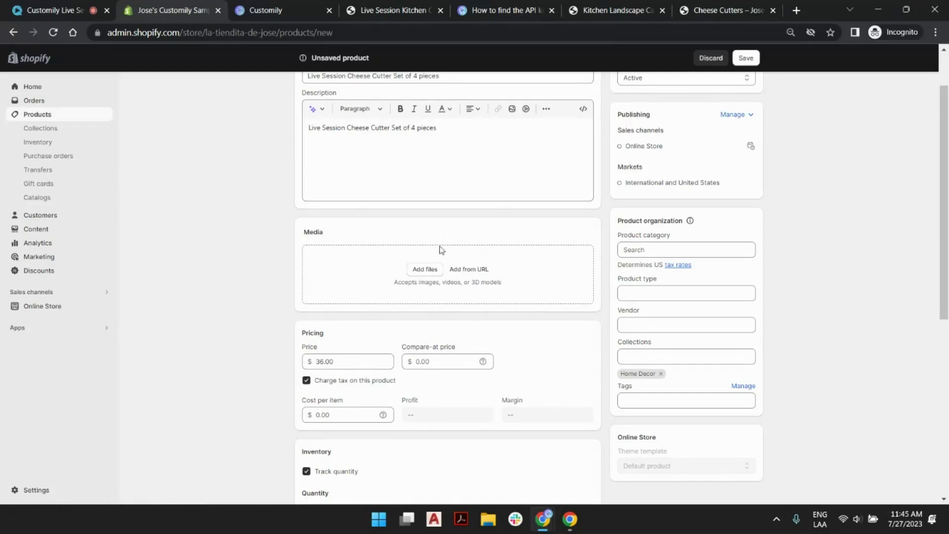
left_click(424, 269)
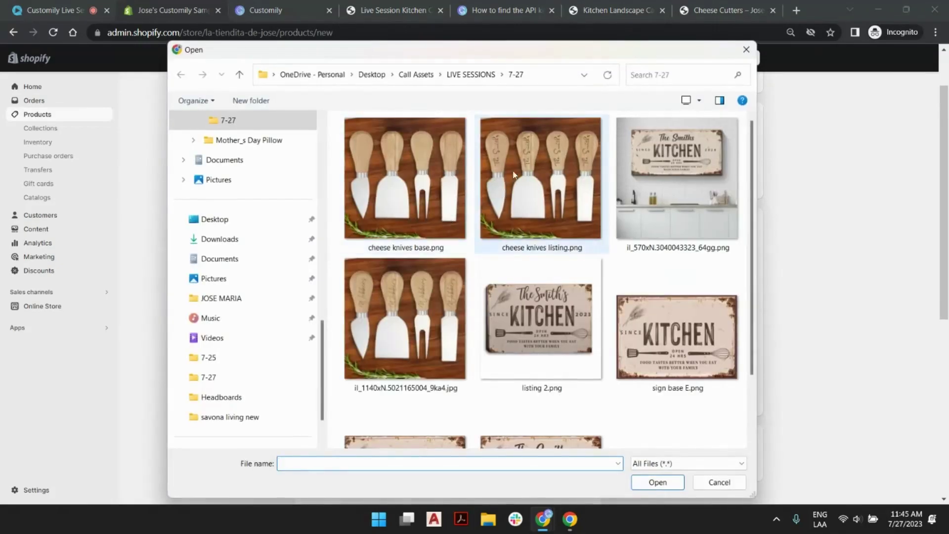
double_click(506, 178)
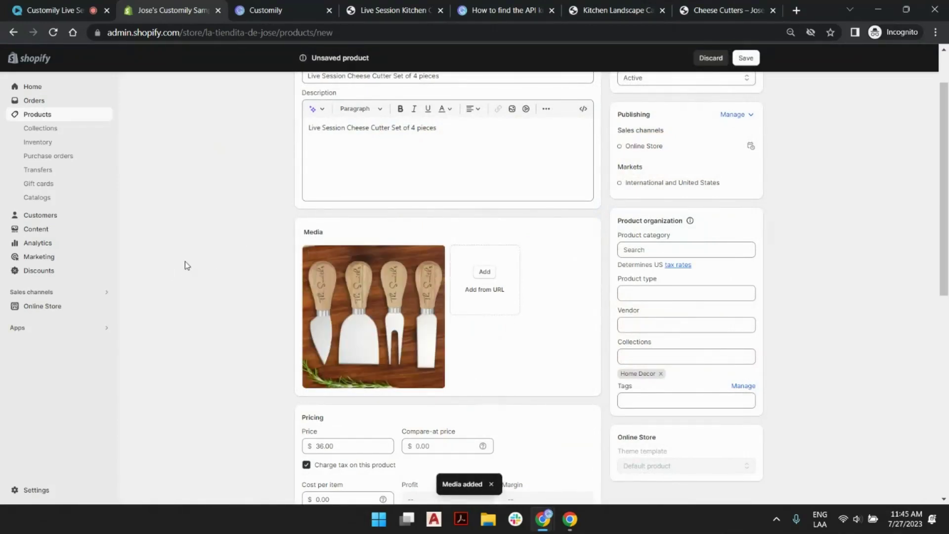
scroll(200, 259, "down", 1)
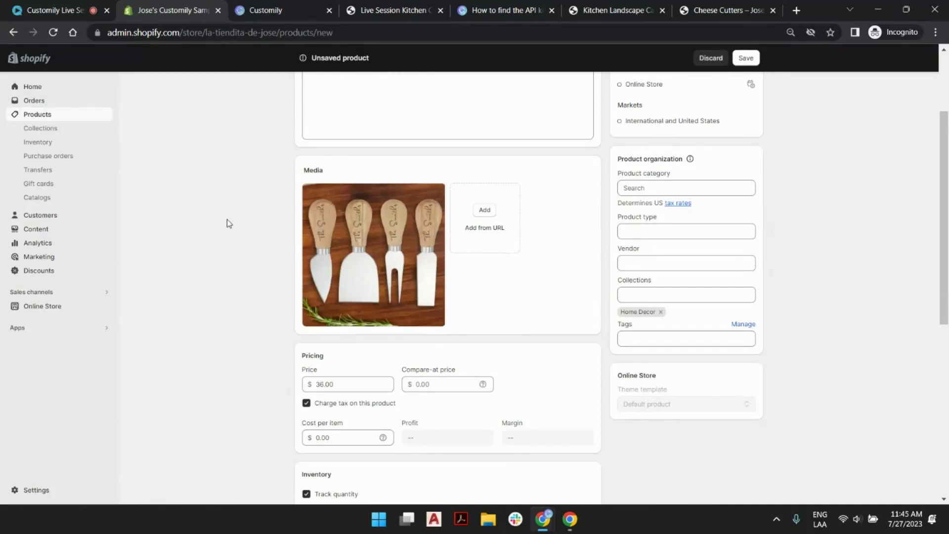
left_click(483, 210)
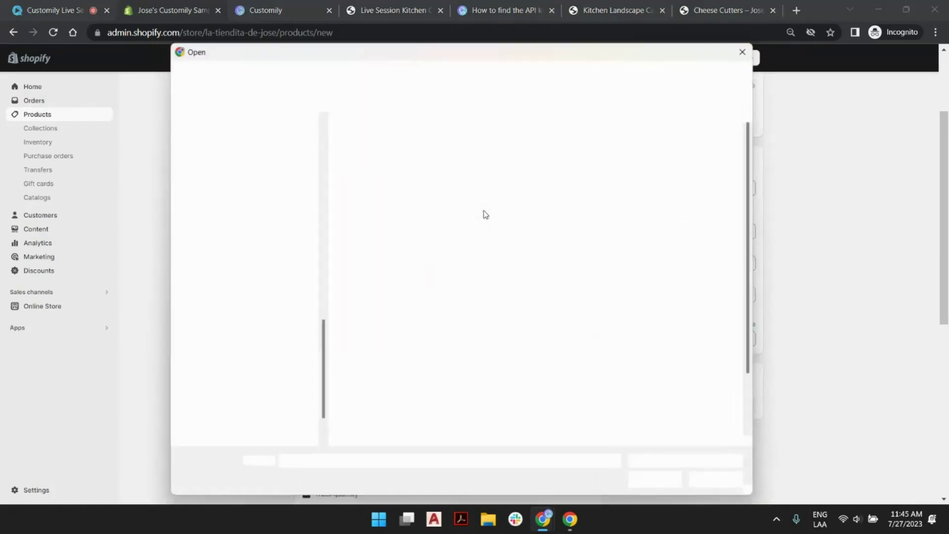
double_click(425, 165)
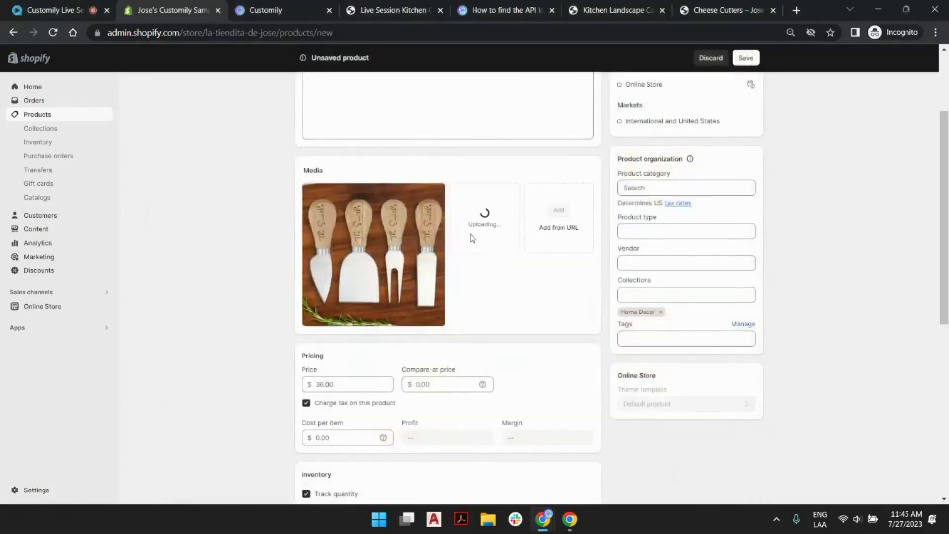
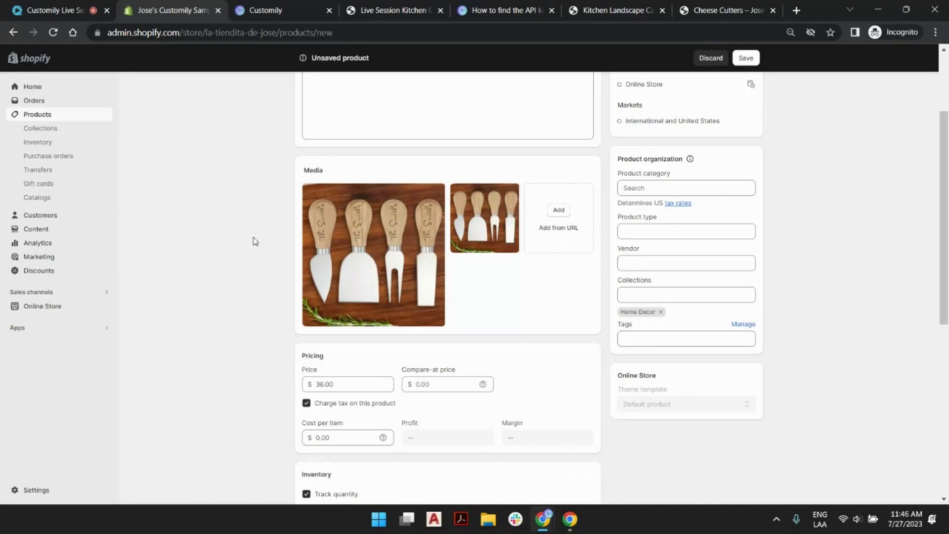
left_click(751, 59)
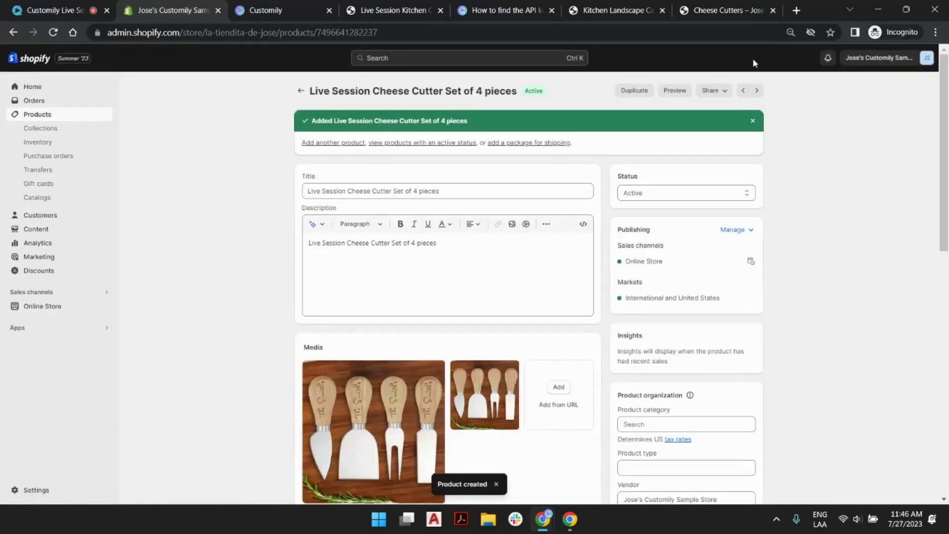
- Switch to Customily and open the list of store products available for linking to templates
left_click(277, 12)
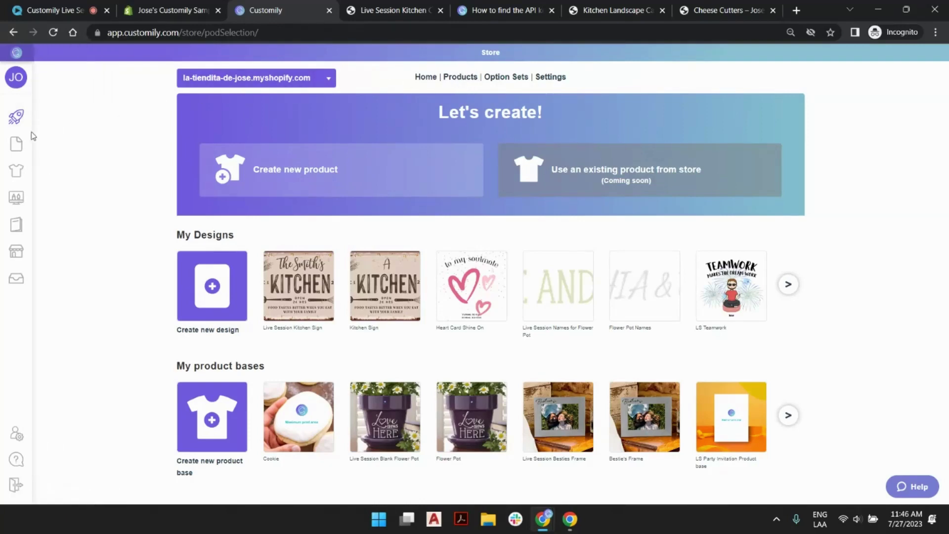
mouse_move(32, 258)
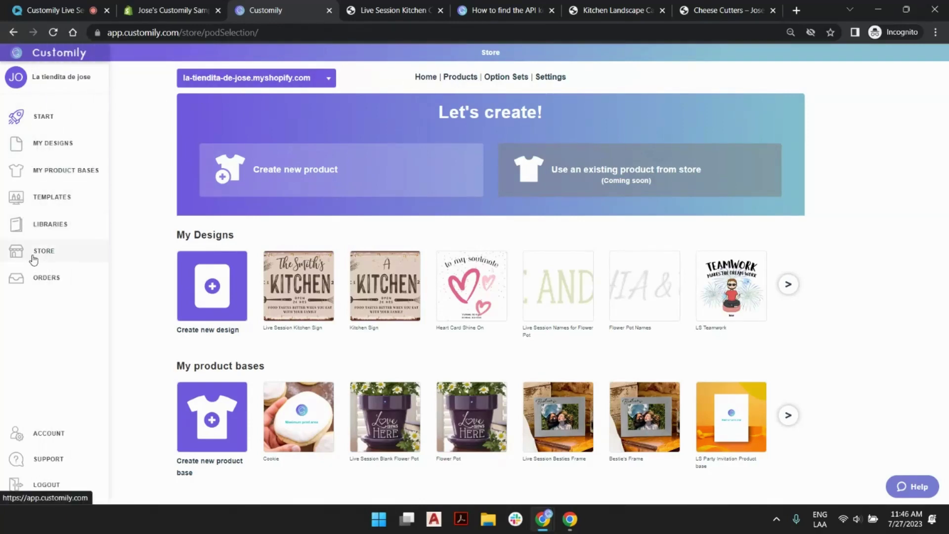
left_click(33, 258)
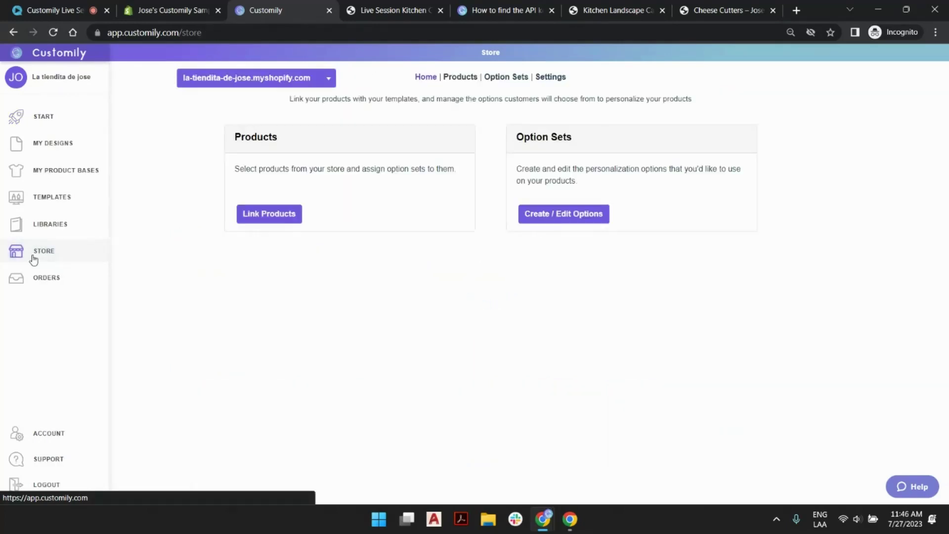
left_click(460, 78)
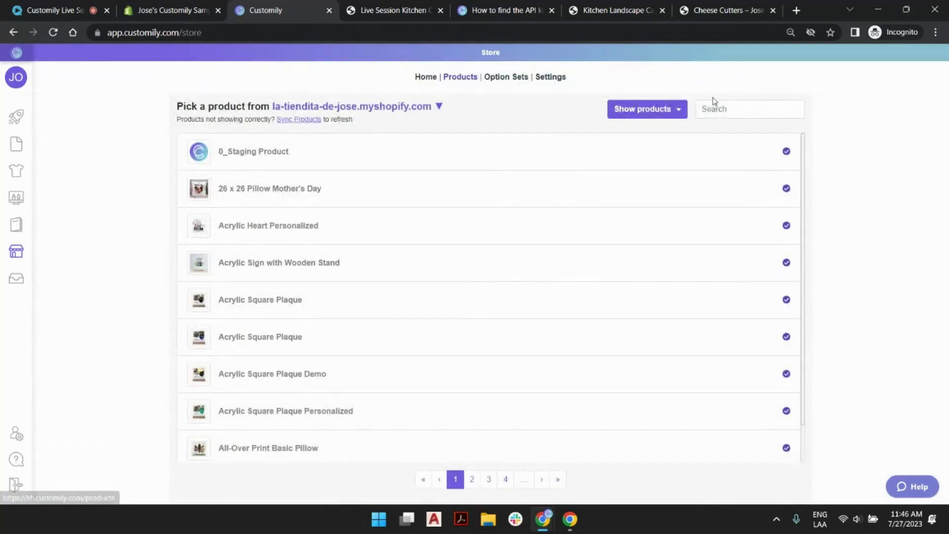
scroll(529, 294, "down", 1)
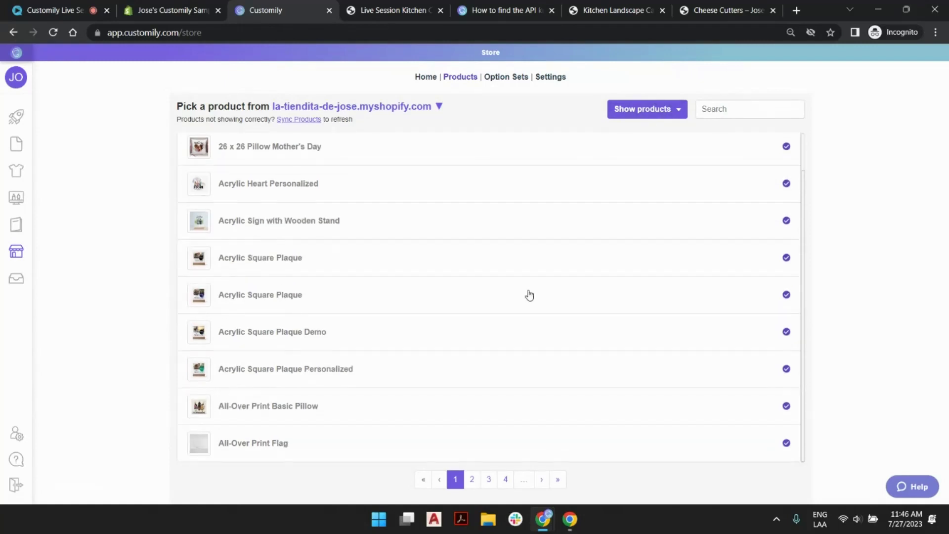
- Look through the store's product list for the new Live Session cheese cutter product
scroll(527, 295, "up", 1)
left_click(677, 112)
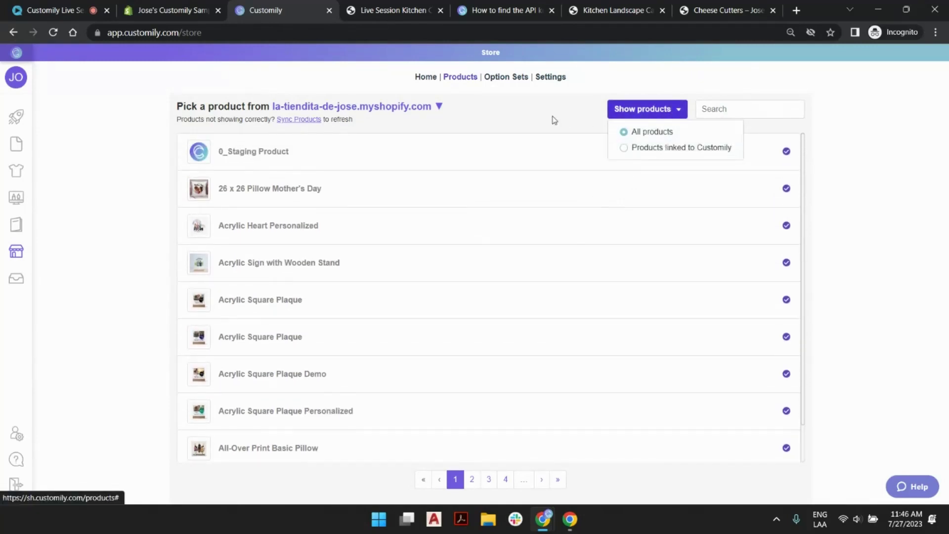
scroll(555, 146, "down", 1)
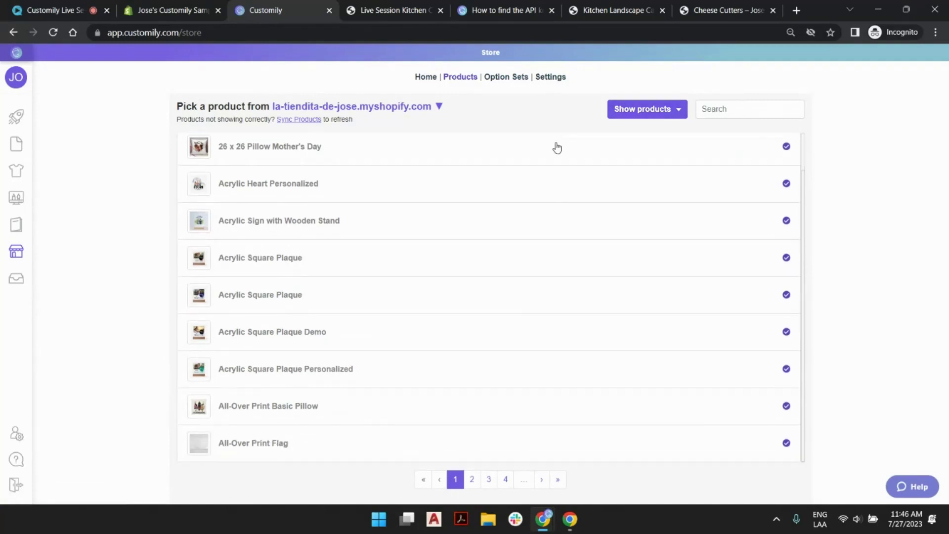
left_click(506, 479)
left_click(512, 481)
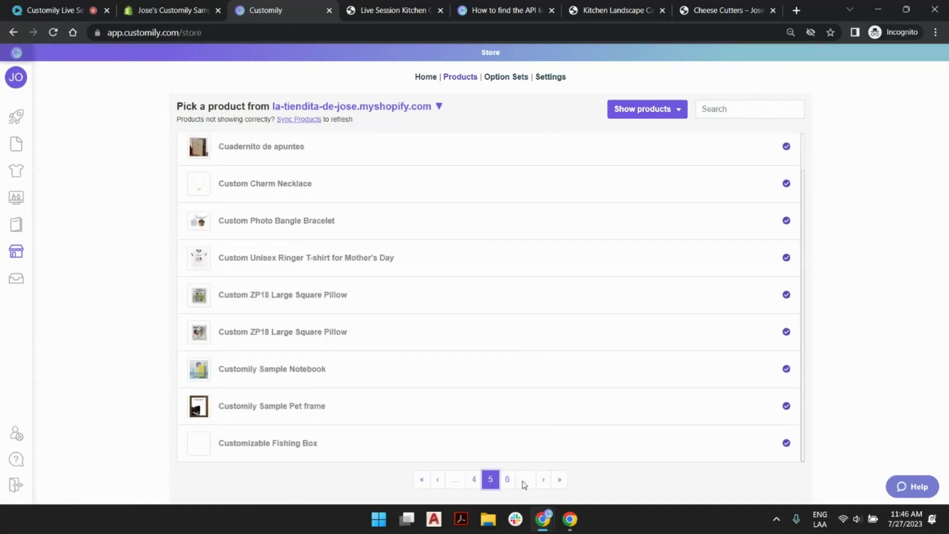
left_click(514, 482)
left_click(514, 482)
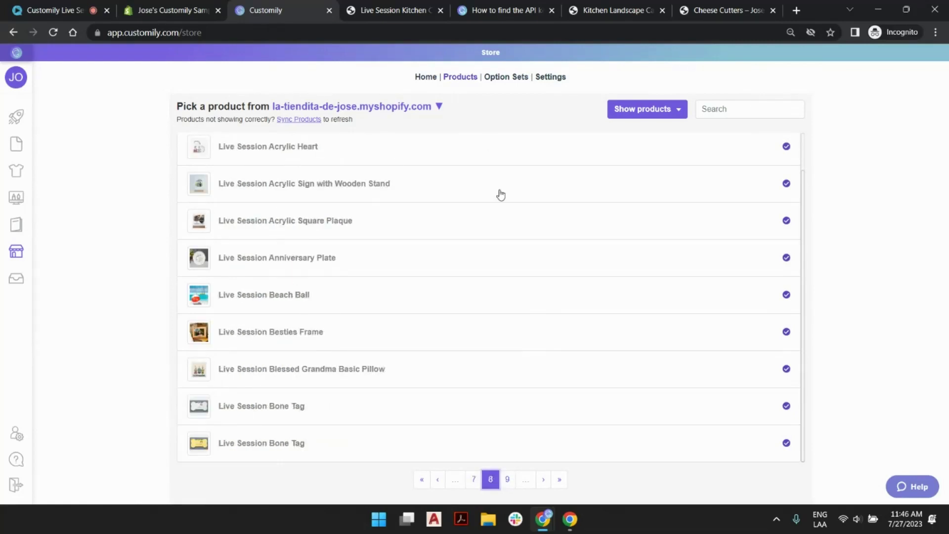
- Sync the store's products with Customily and open the Live Session Cheese Cutter Set of 4 pieces product
left_click(302, 121)
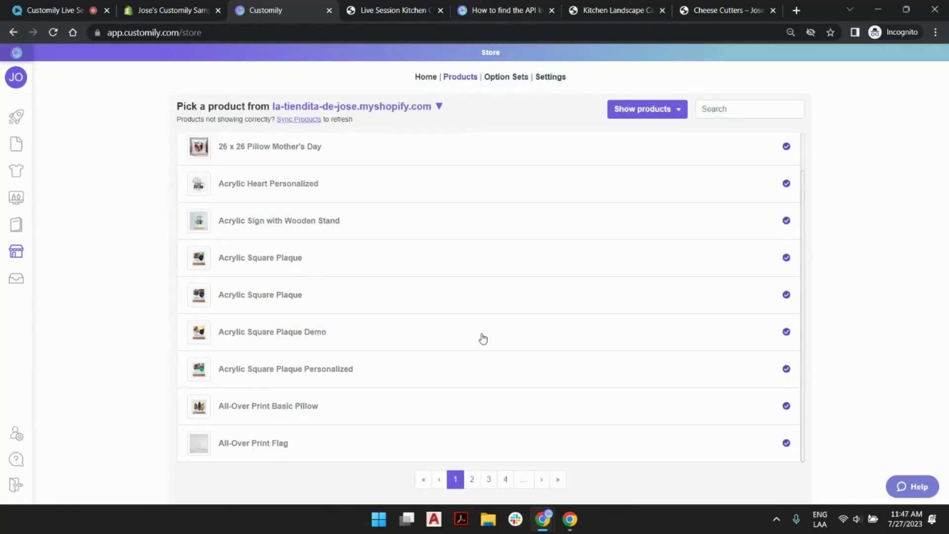
left_click(505, 479)
left_click(507, 480)
left_click(509, 480)
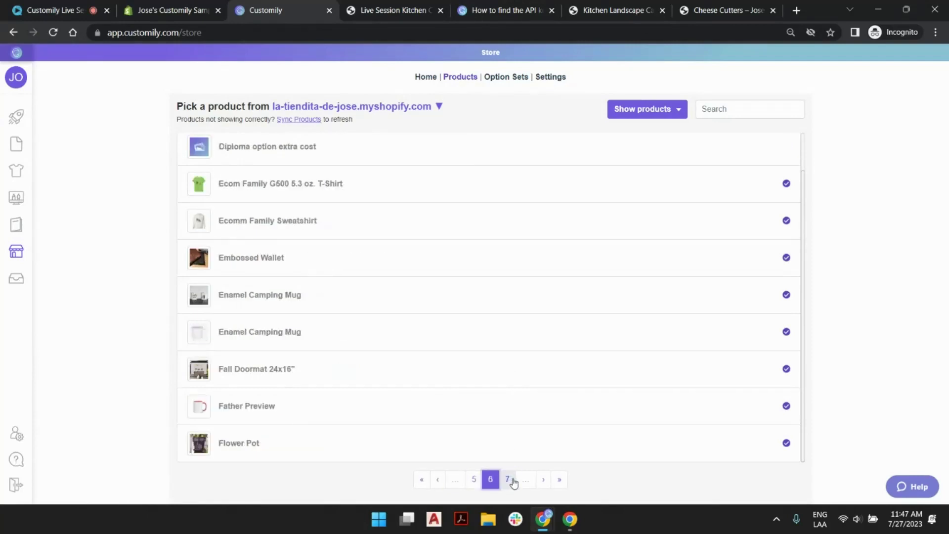
left_click(512, 481)
left_click(512, 481)
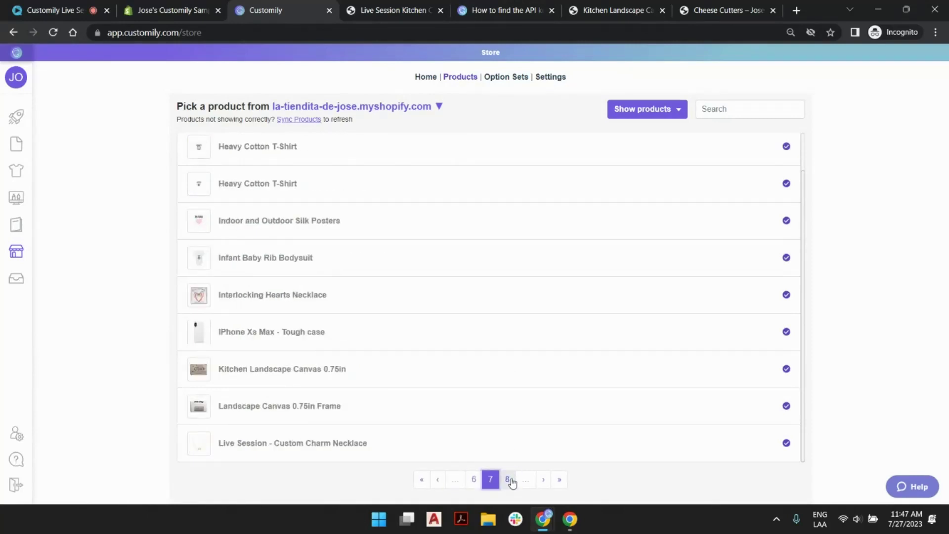
left_click(512, 481)
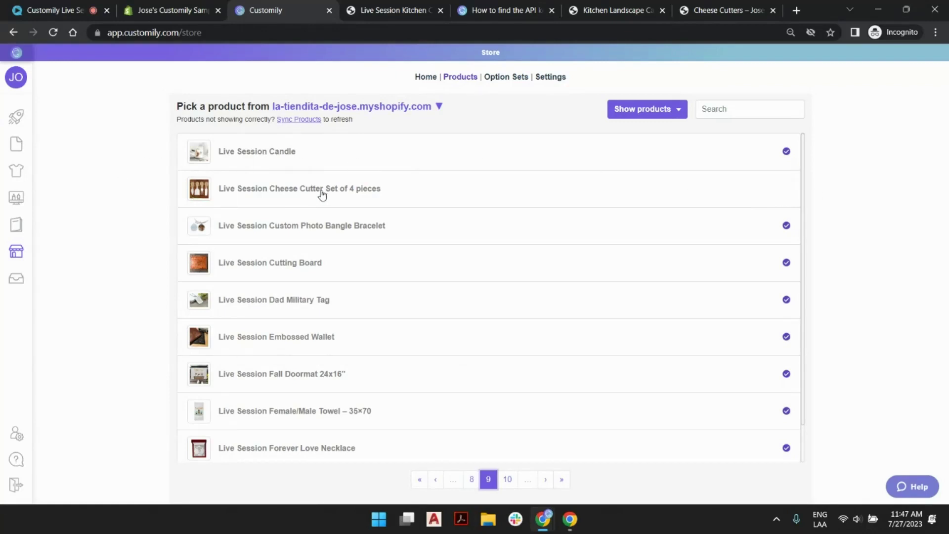
left_click(251, 192)
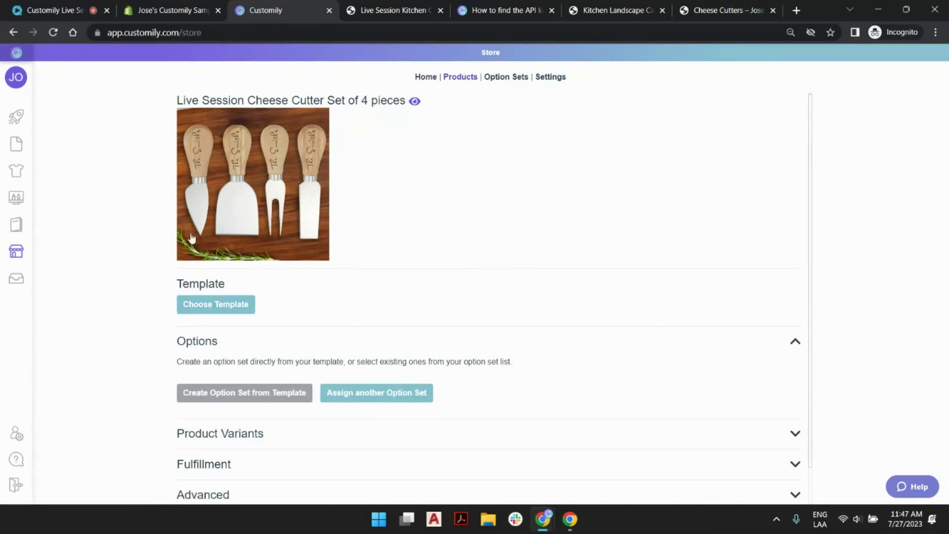
scroll(221, 310, "down", 2)
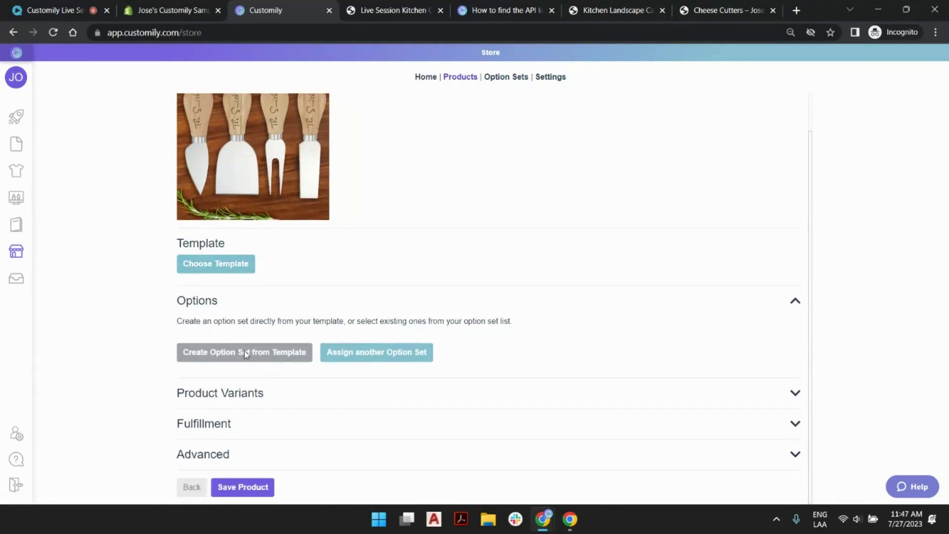
left_click(249, 487)
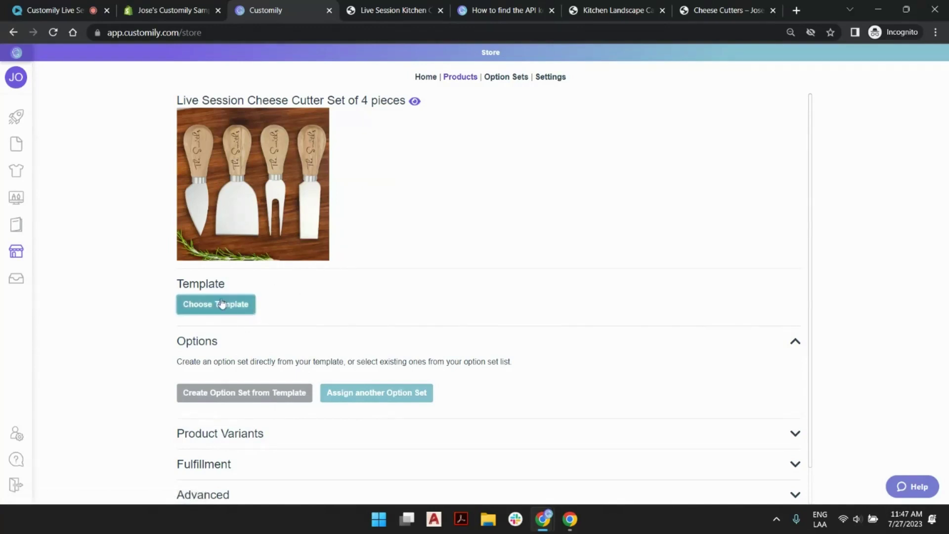
left_click(237, 307)
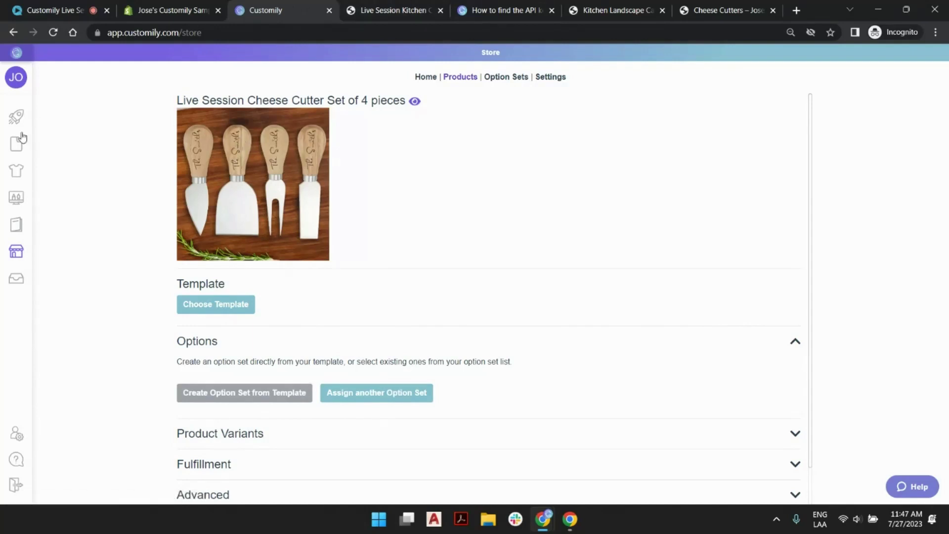
- Open the templates list in a separate browser tab and sort it by last modified, newest first
mouse_move(22, 141)
middle_click(60, 206)
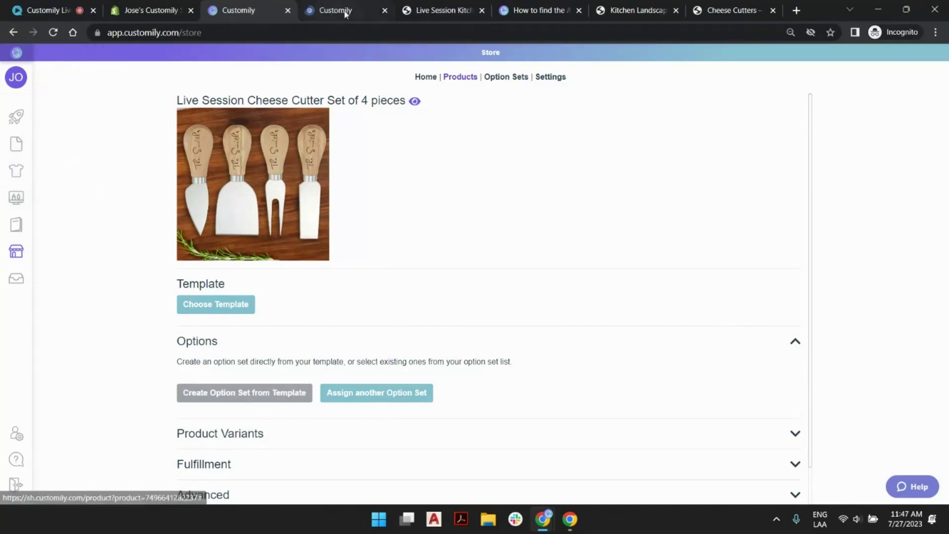
left_click(345, 13)
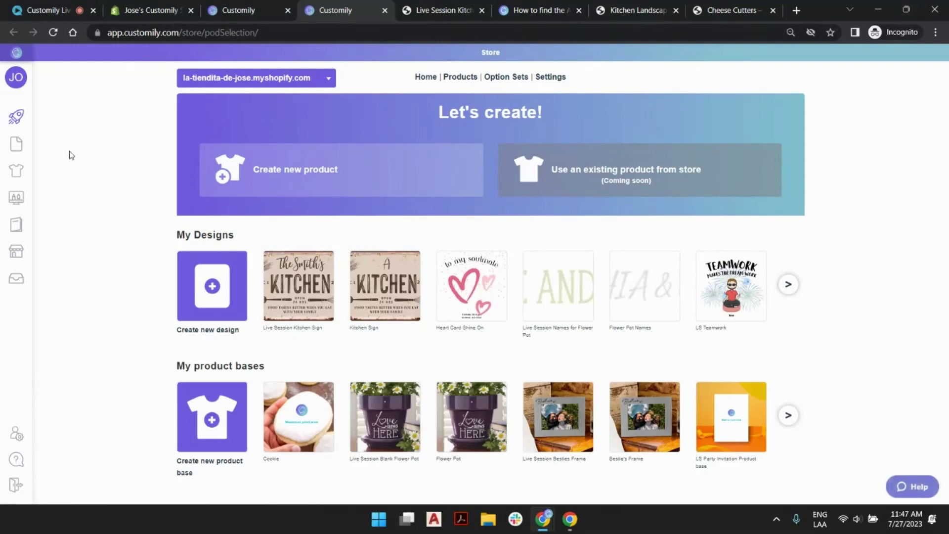
mouse_move(19, 111)
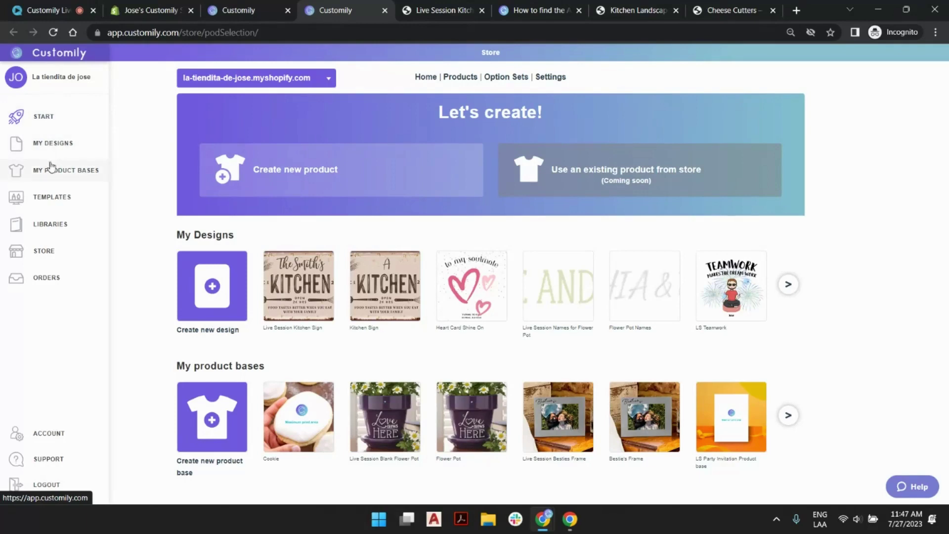
left_click(55, 197)
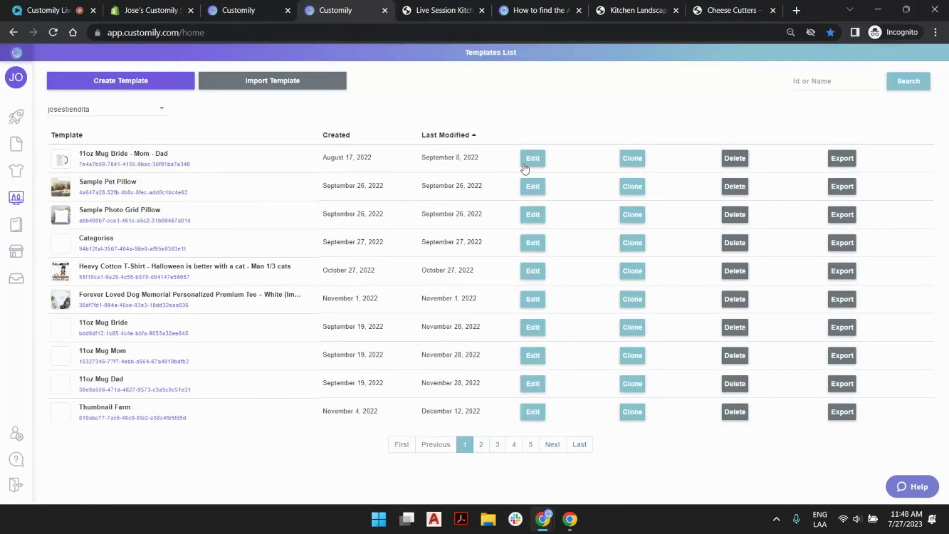
left_click(474, 138)
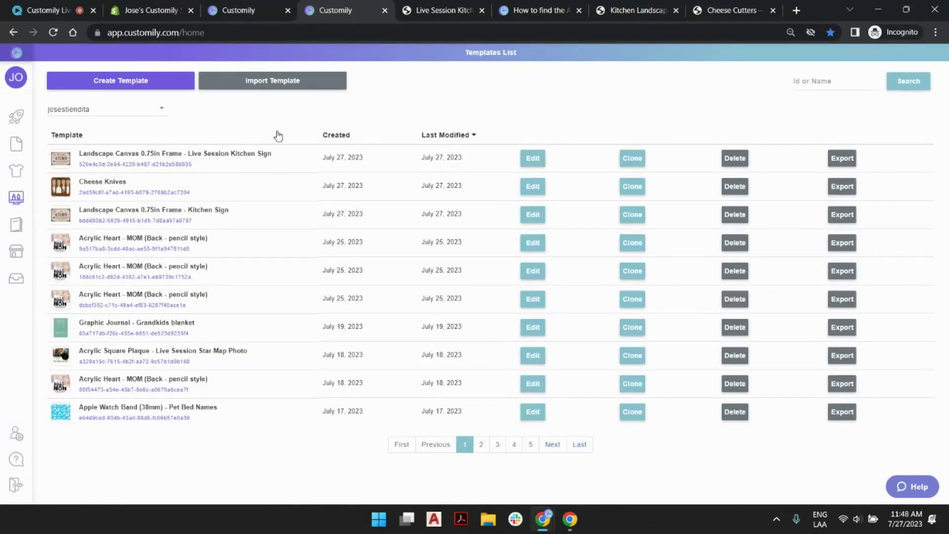
- Create a 50 × 20 mm template named Live Session Cheese Cutter Engraving
left_click(124, 79)
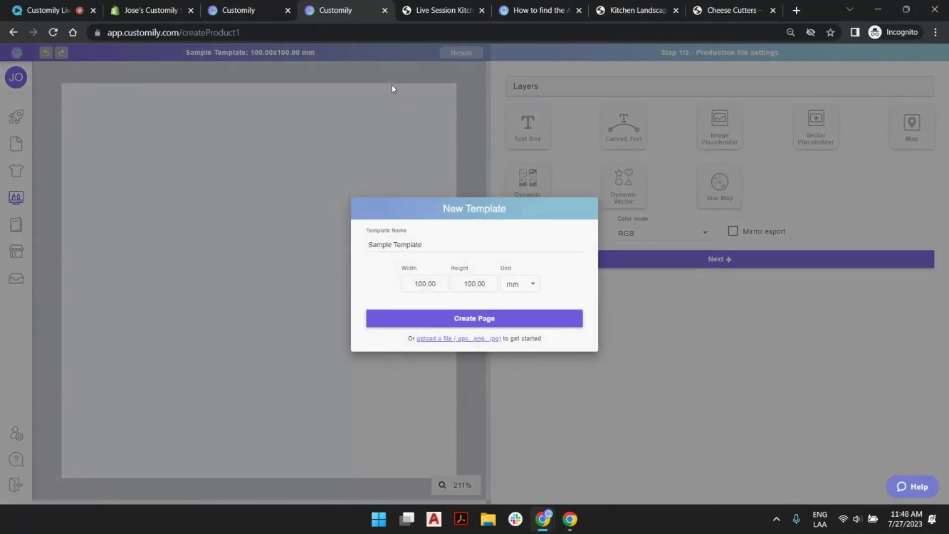
triple_click(420, 242)
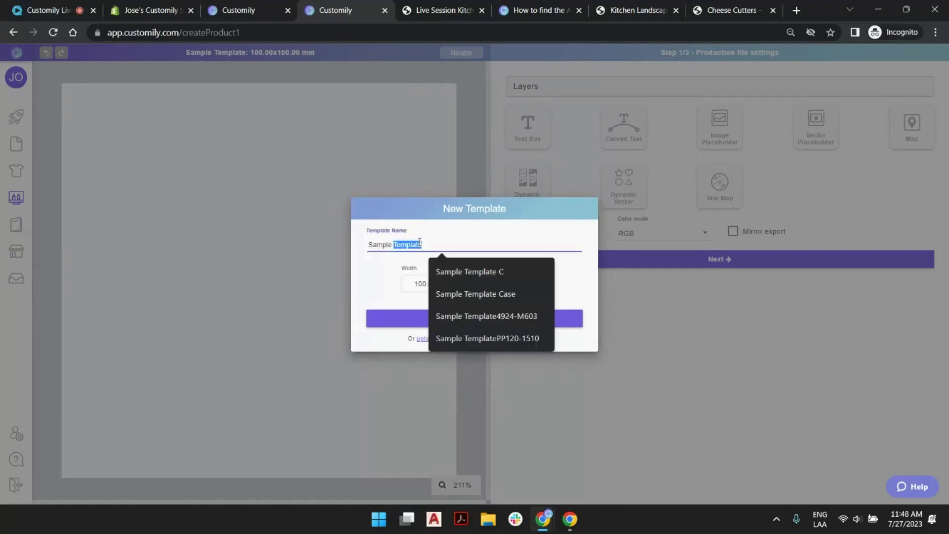
type("Live Session")
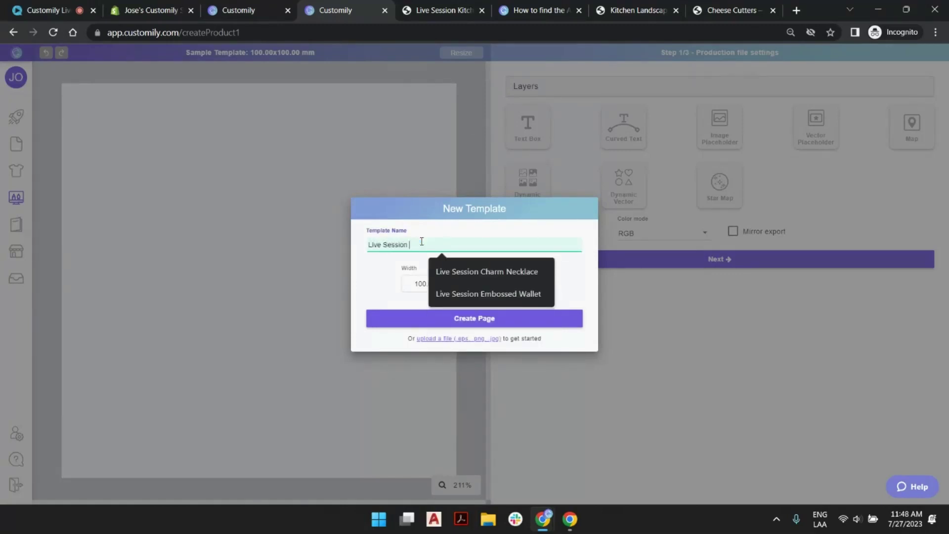
type(" Ches")
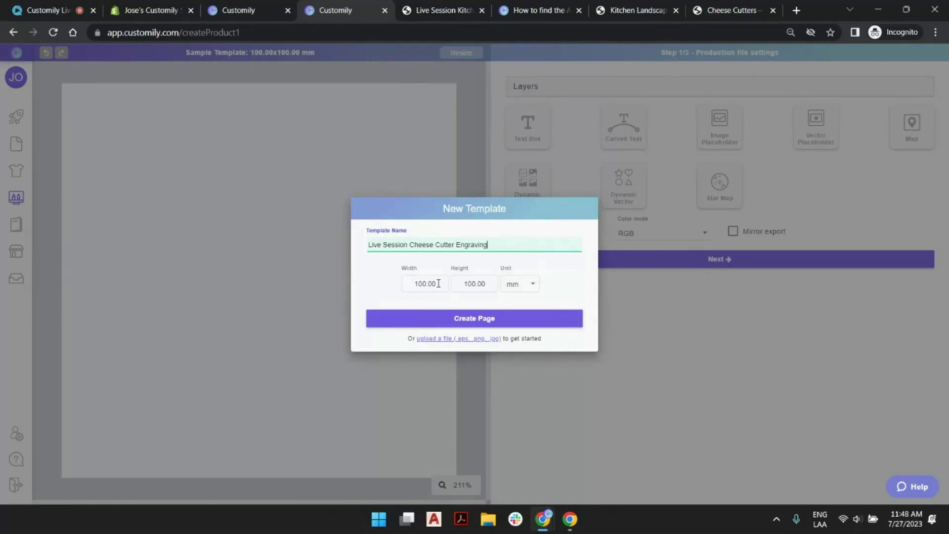
key("Tab")
type("50")
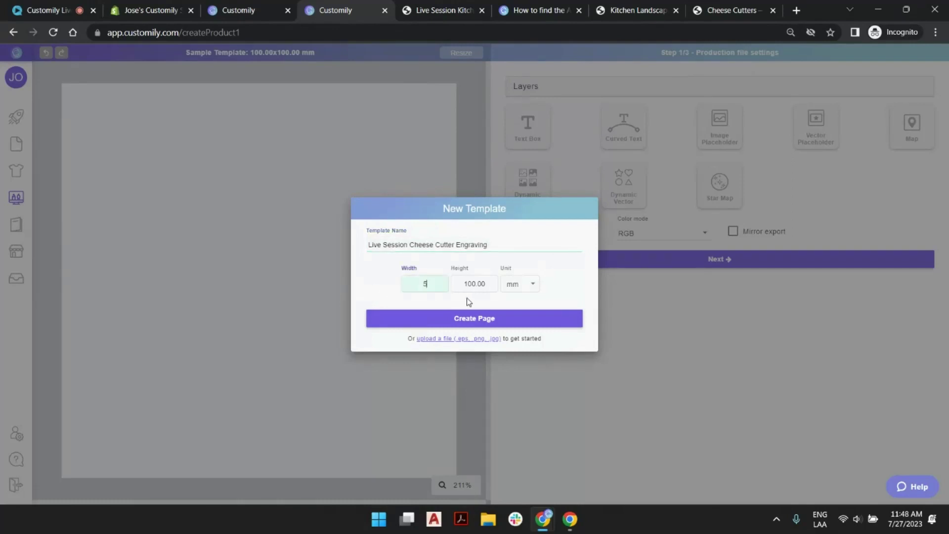
key("Tab")
type("20")
left_click(549, 270)
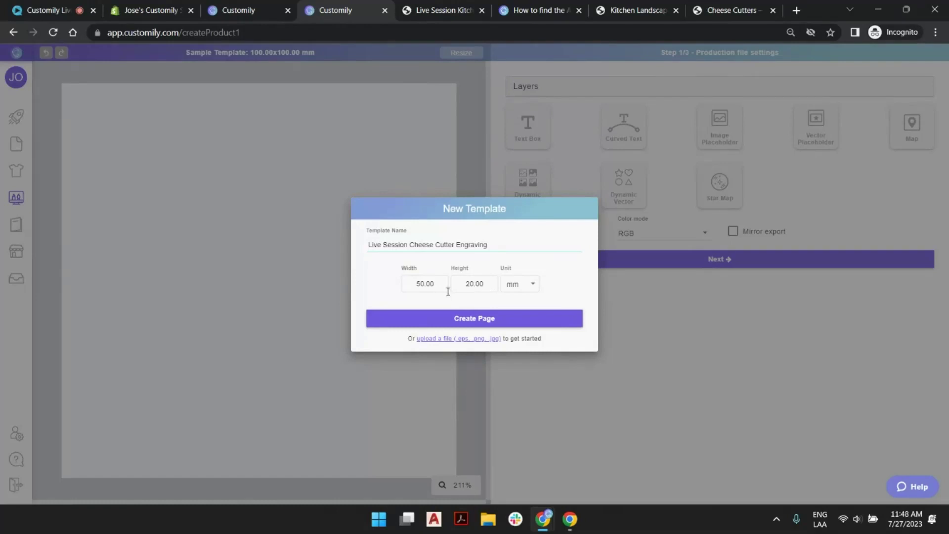
left_click(462, 320)
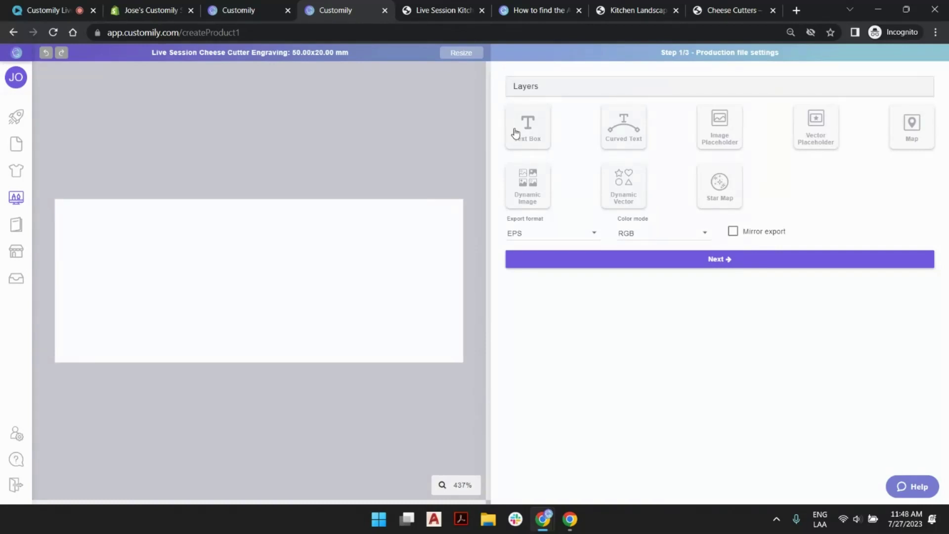
- Add a text box to the template and set its width to 50 mm and height to 20 mm
left_click(545, 130)
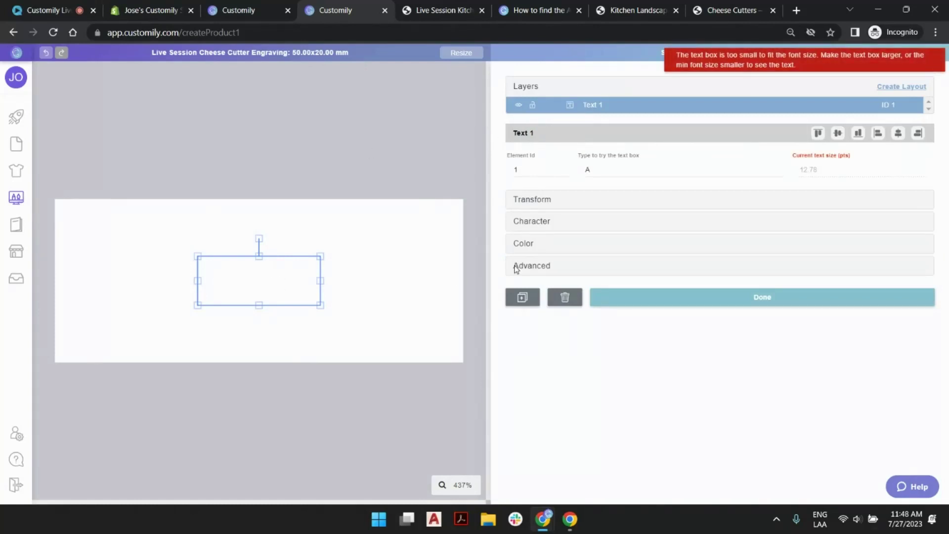
left_click(570, 198)
left_click_drag(555, 292, 477, 295)
type("50")
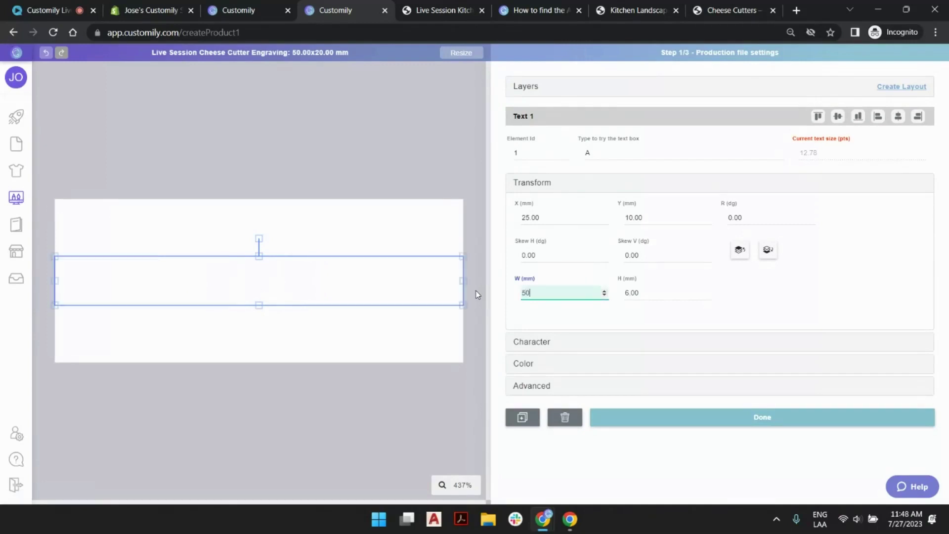
key("Tab")
type("20")
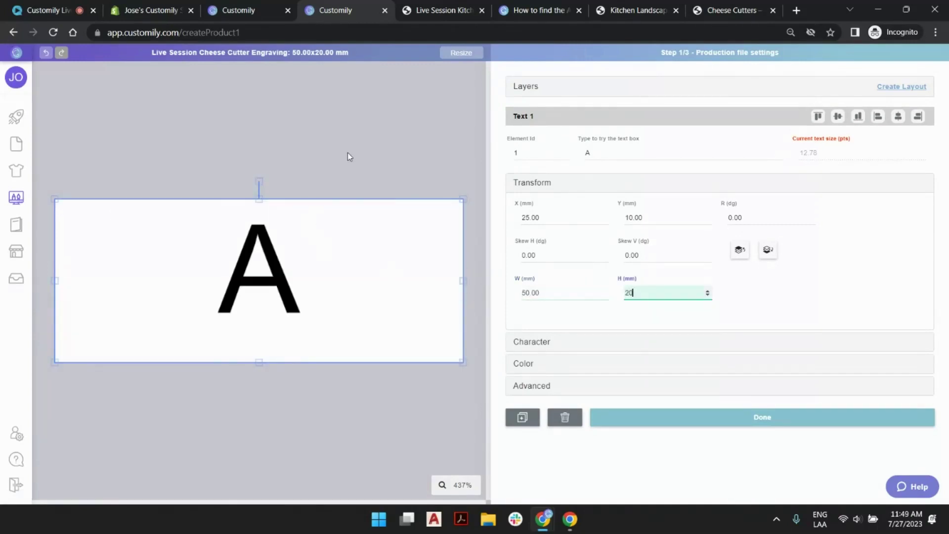
left_click(339, 256)
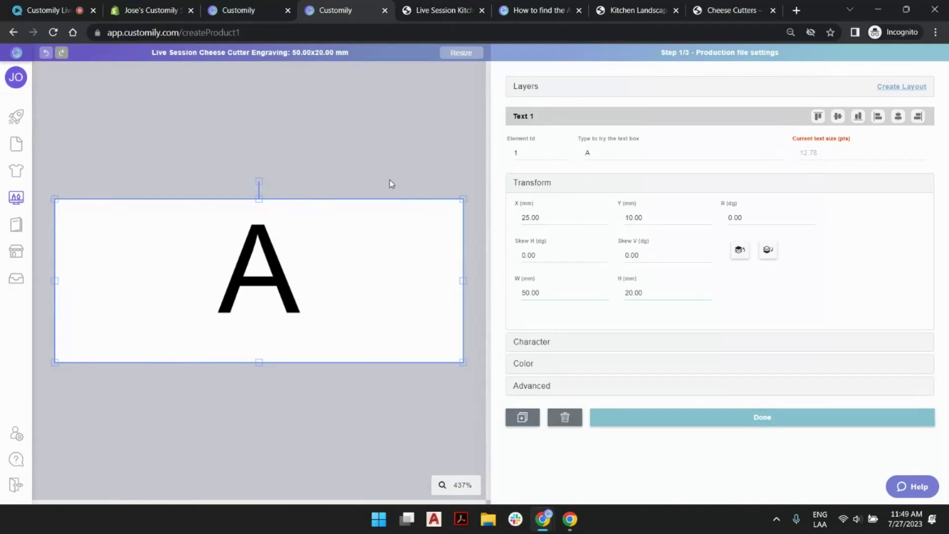
- Enter a possessive family name as the text box's sample text and look at the fonts available for it
left_click(648, 156)
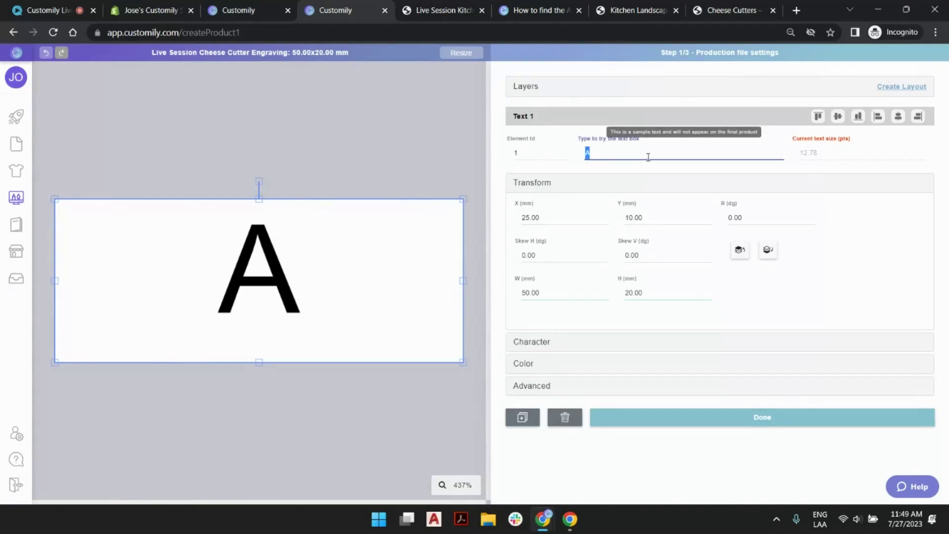
type("The Smith's")
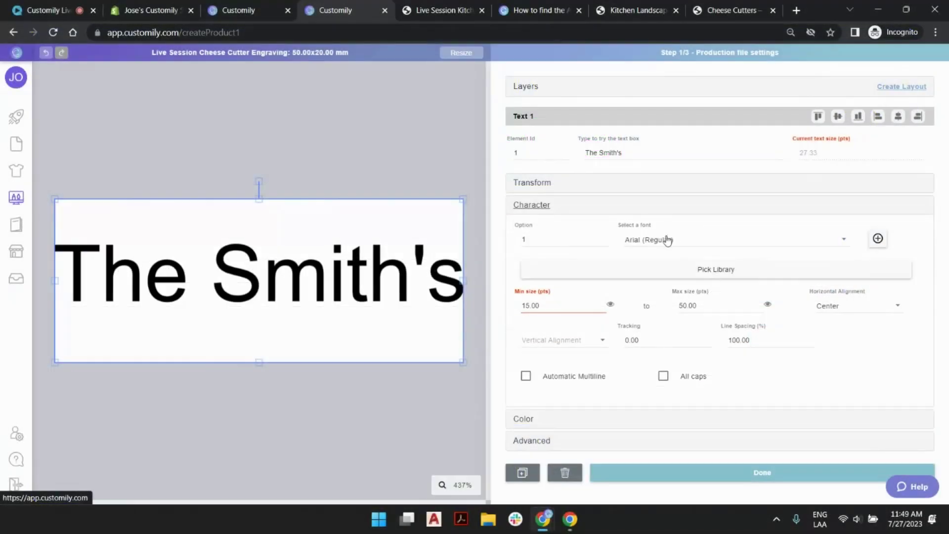
left_click(648, 240)
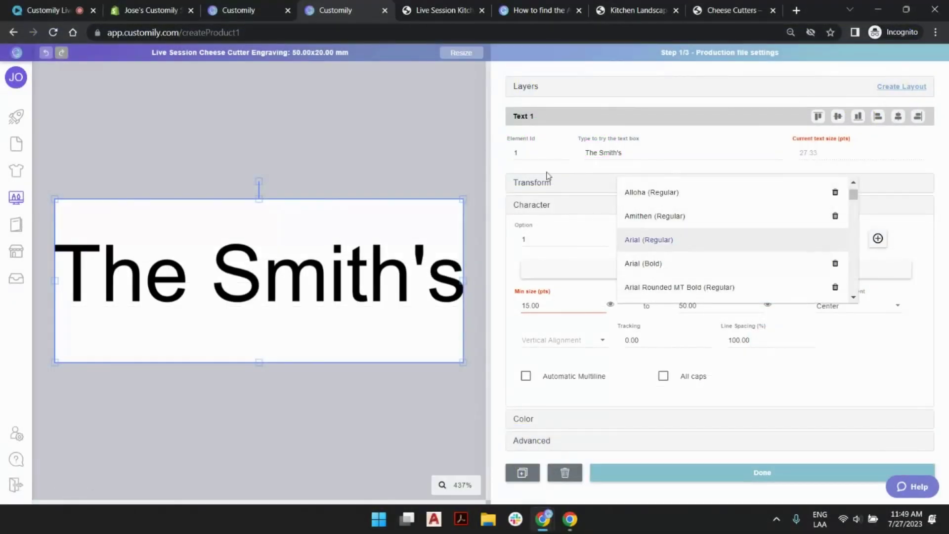
left_click(432, 129)
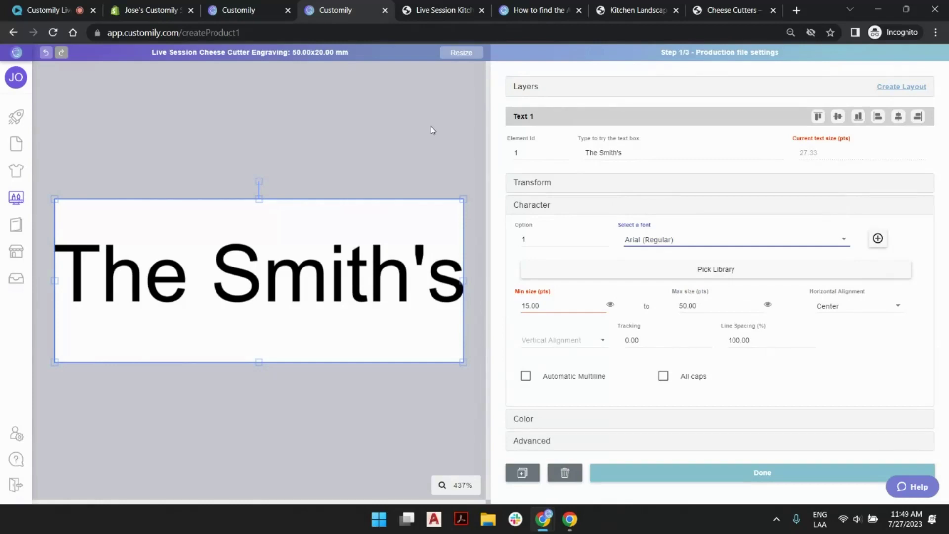
- Examine the engraving's lettering style on the Cheese Cutters store page, and return to the template editor
left_click(702, 7)
scroll(593, 354, "down", 3)
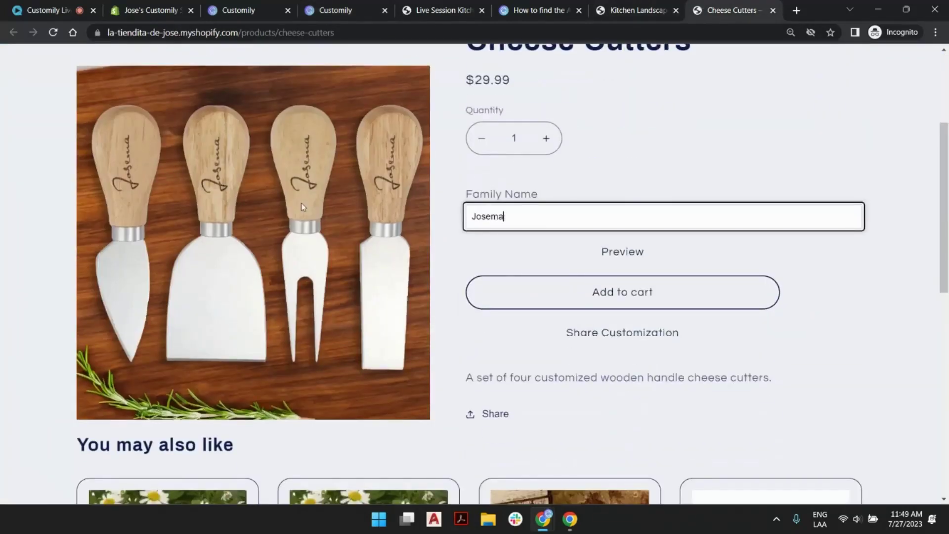
scroll(586, 164, "up", 4)
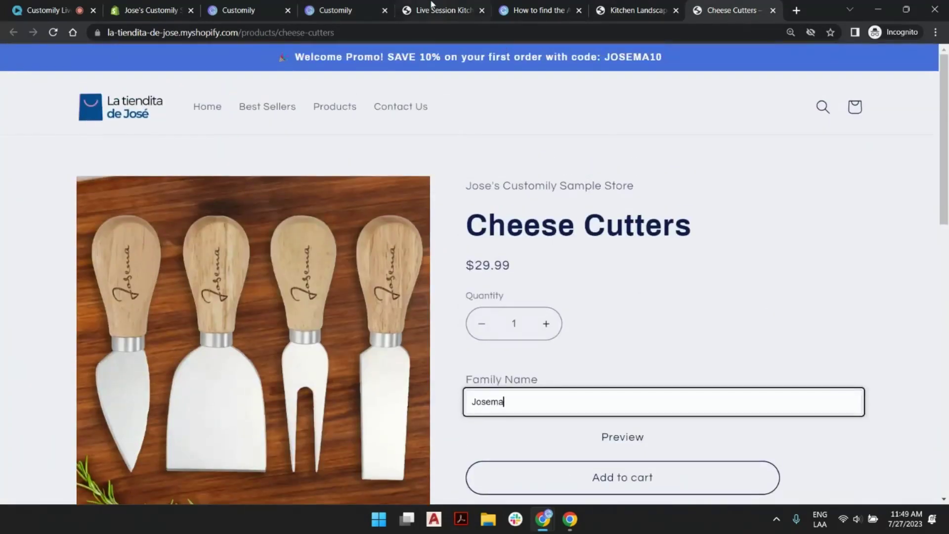
left_click(347, 10)
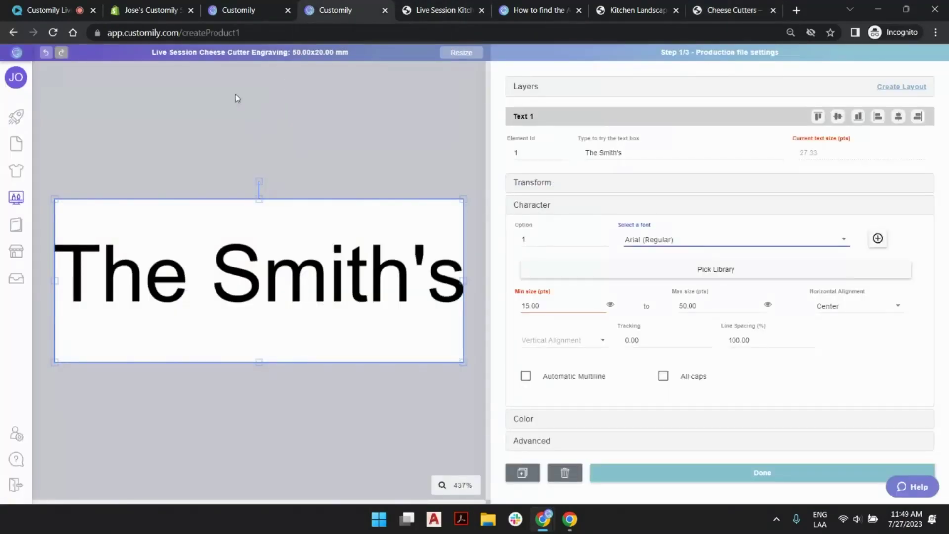
- Open the Libraries section in a new browser tab and show the font libraries
mouse_move(27, 171)
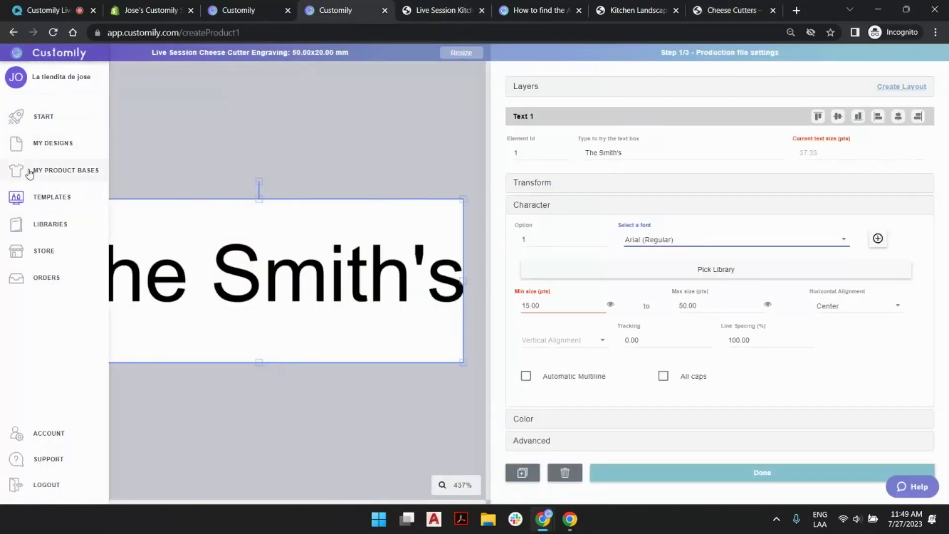
middle_click(48, 225)
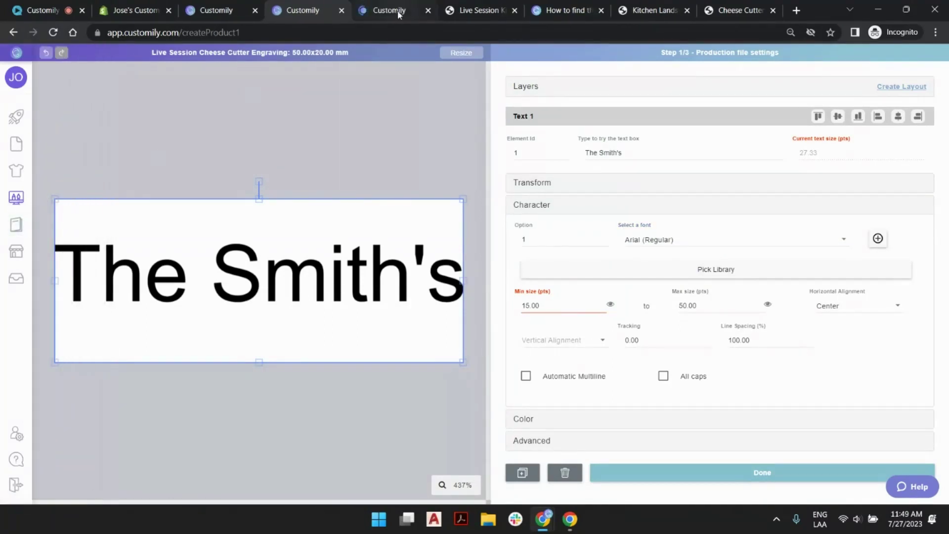
left_click(398, 12)
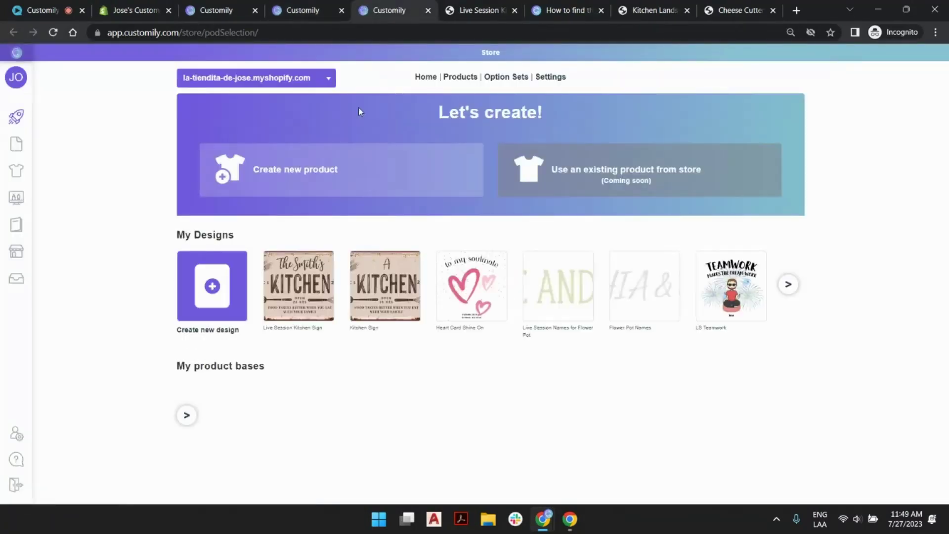
left_click(23, 223)
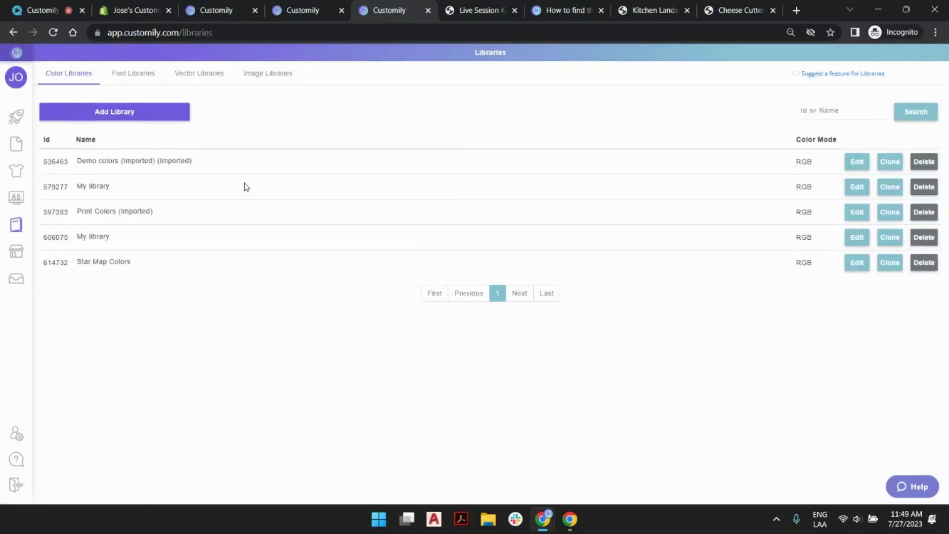
left_click(123, 79)
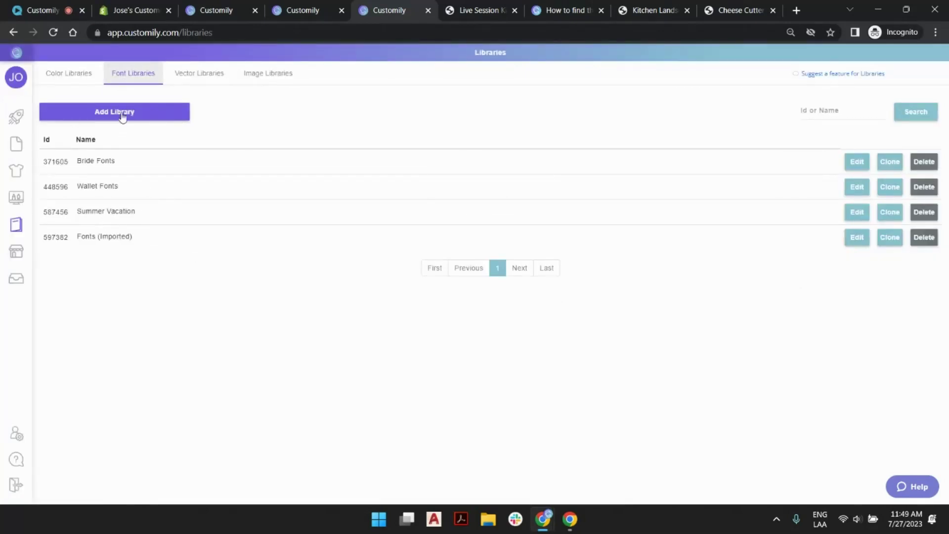
- Create a new font library named Wood Fonts
left_click(131, 115)
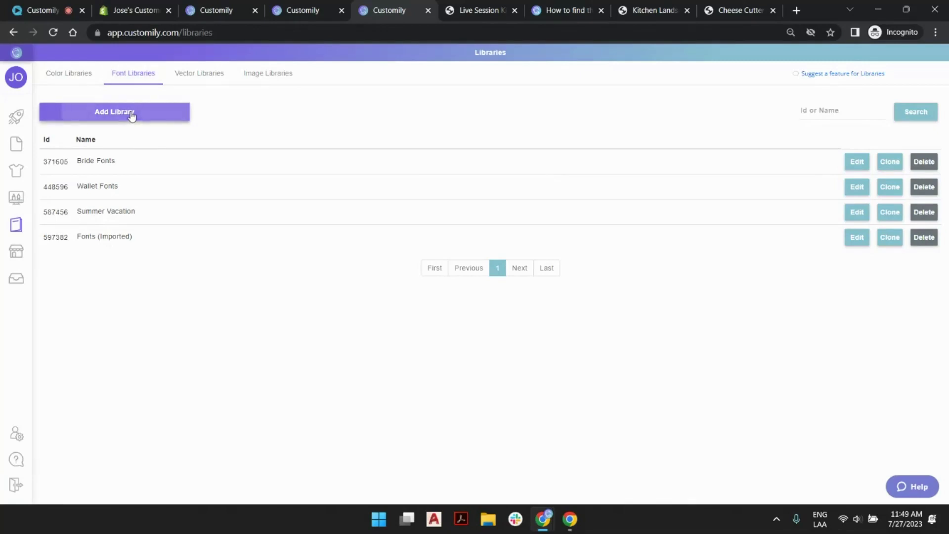
left_click(460, 269)
triple_click(460, 270)
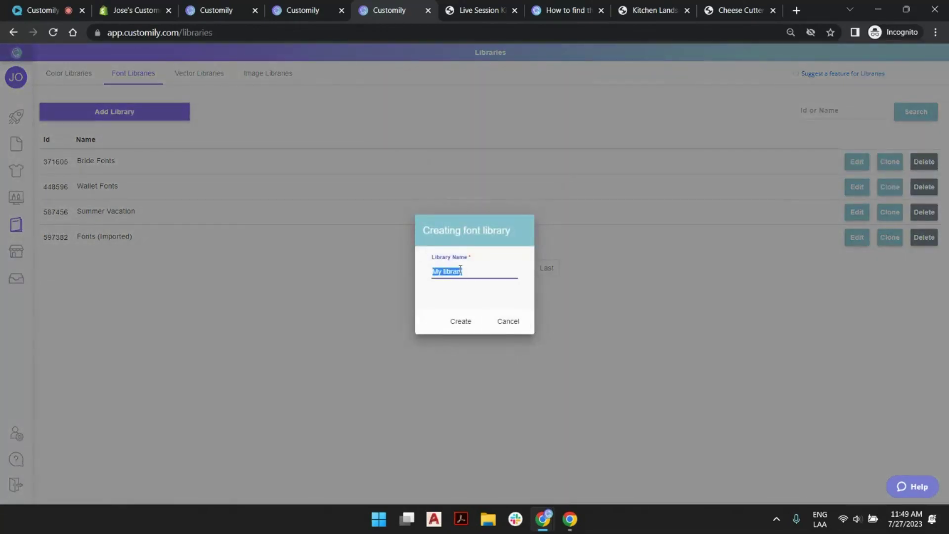
type("Wood FOnts")
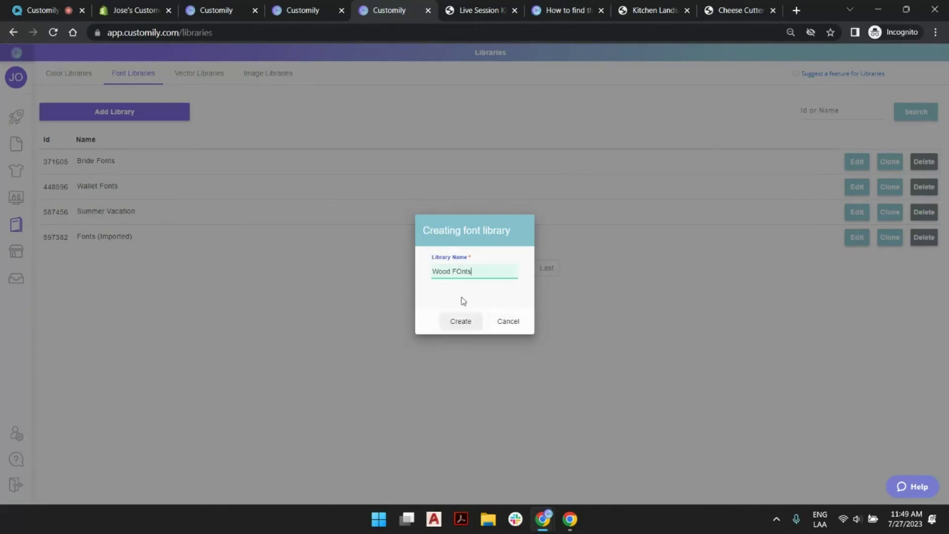
left_click(460, 321)
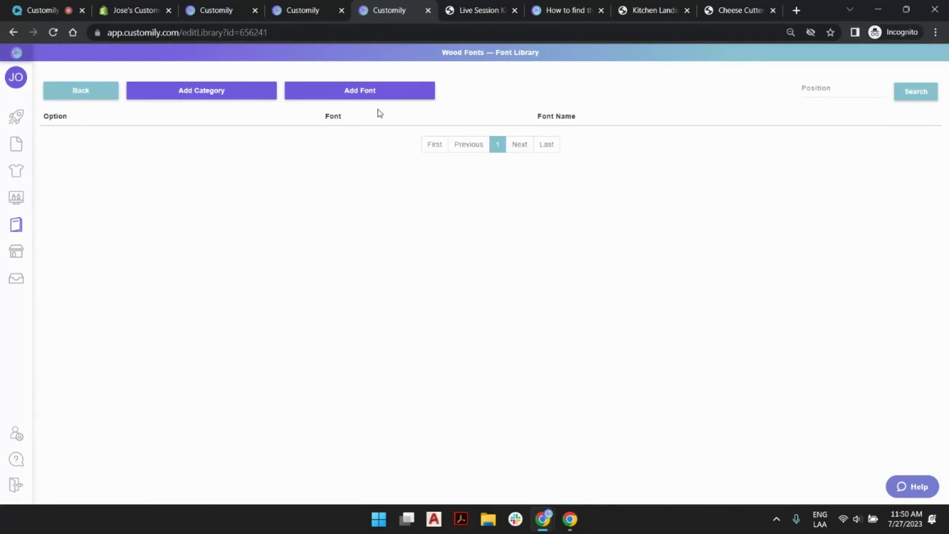
- Begin adding a font to the library and browse the 7-25, 7-19 and 7-13 folders in LIVE SESSIONS for a font file to upload
left_click(365, 100)
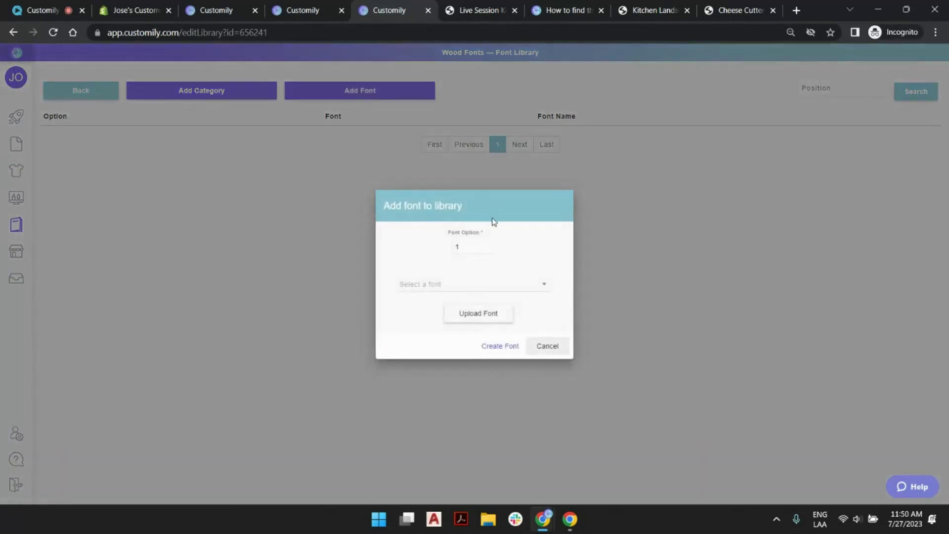
left_click(487, 282)
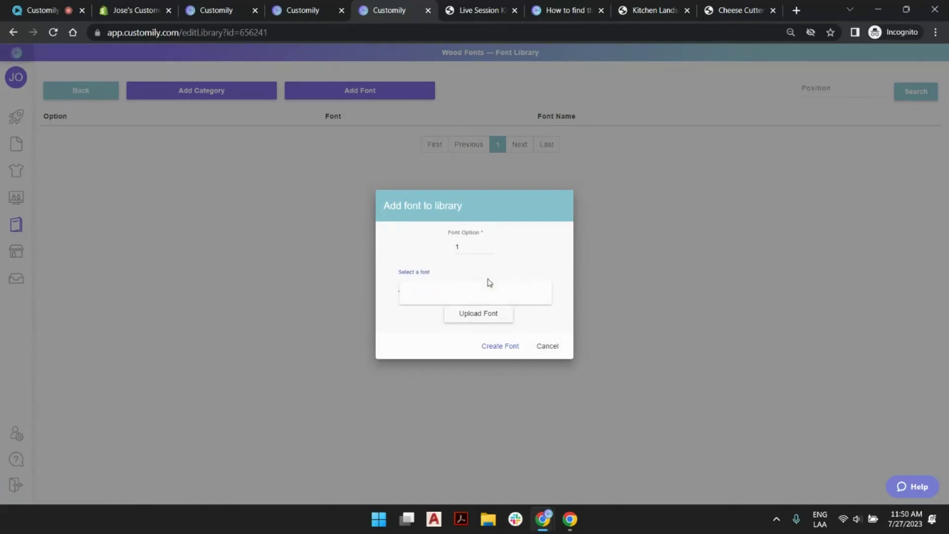
left_click(482, 316)
left_click(475, 313)
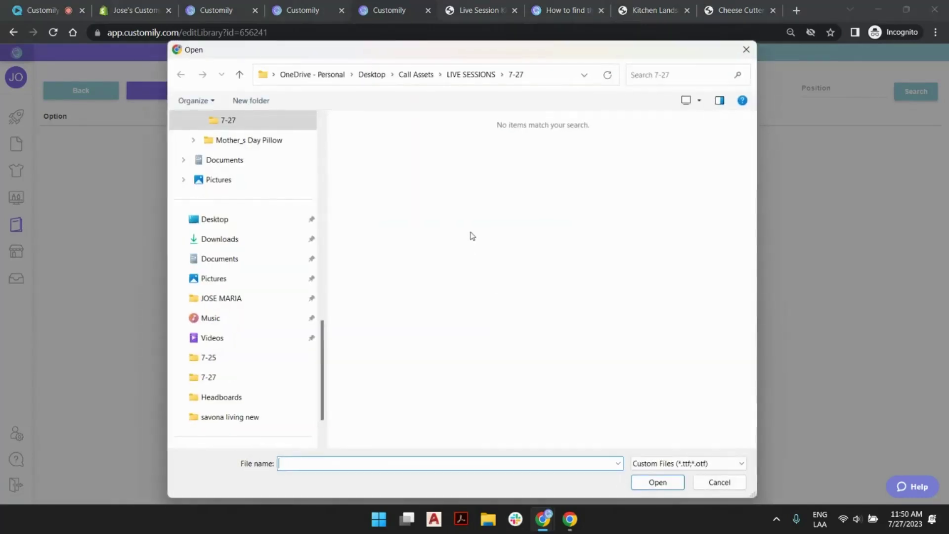
left_click(469, 75)
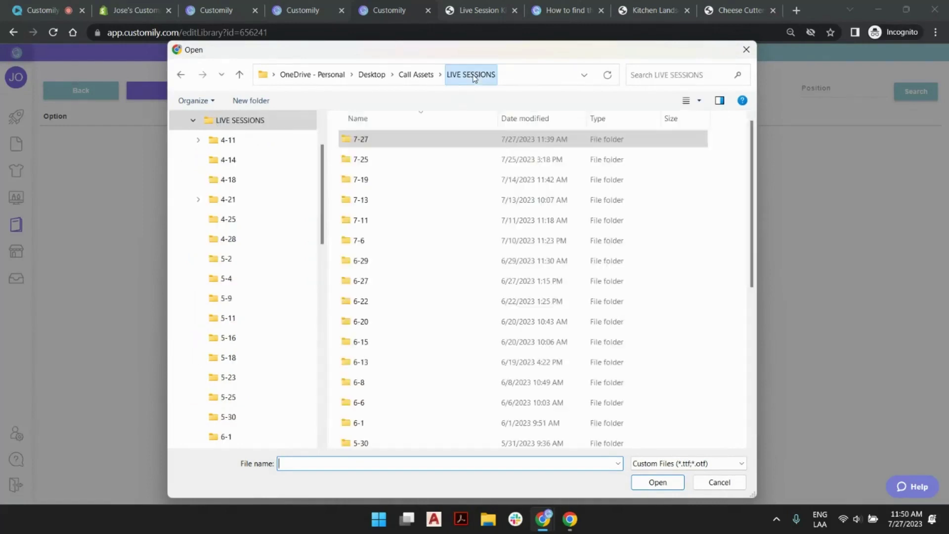
double_click(360, 159)
key("alt+Left")
double_click(375, 178)
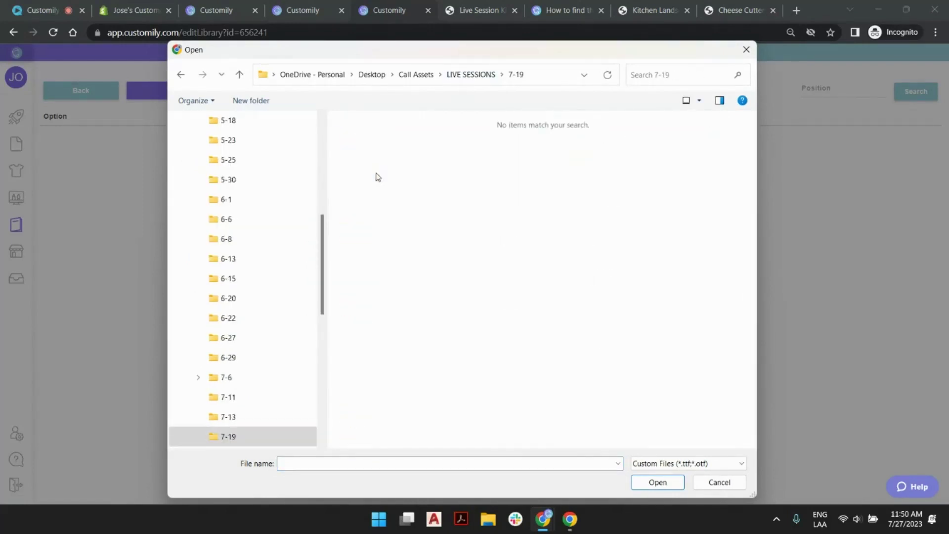
key("alt+Left")
left_click(366, 199)
double_click(365, 199)
double_click(377, 174)
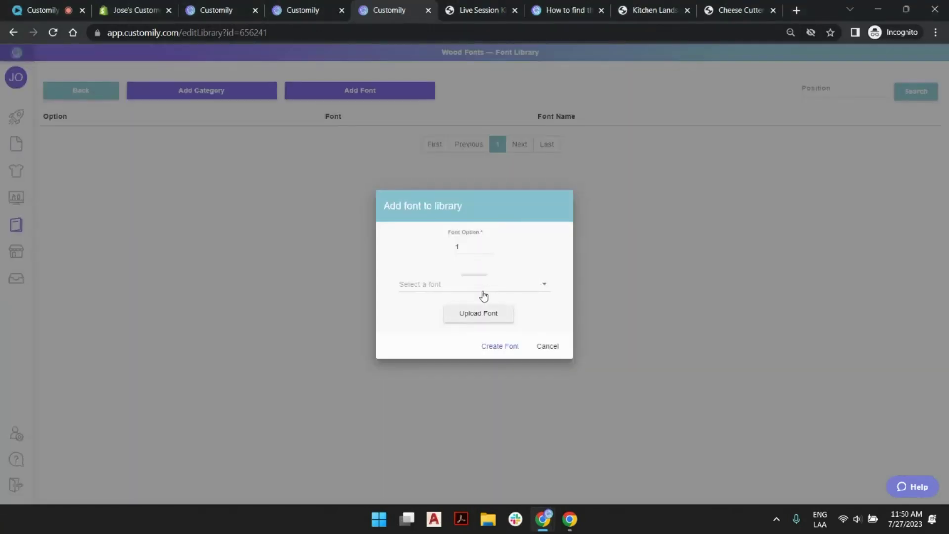
- Add the Adorabelle (Regular) font to the Wood Fonts library as option 1
left_click(482, 295)
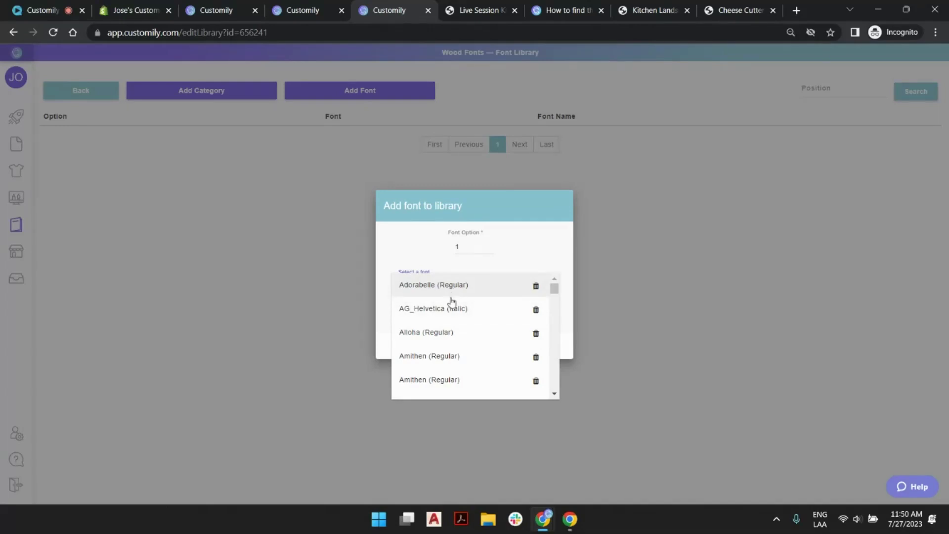
scroll(445, 366, "down", 4)
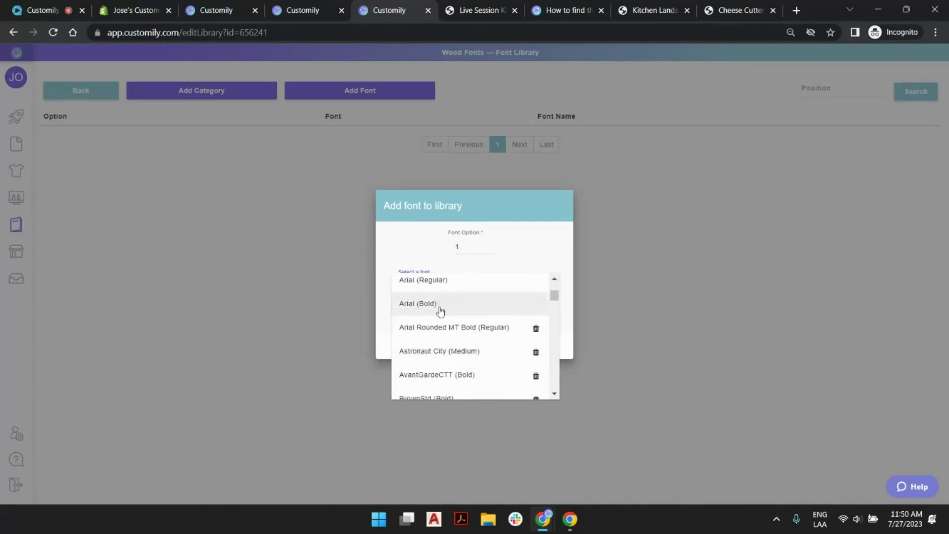
scroll(441, 309, "up", 4)
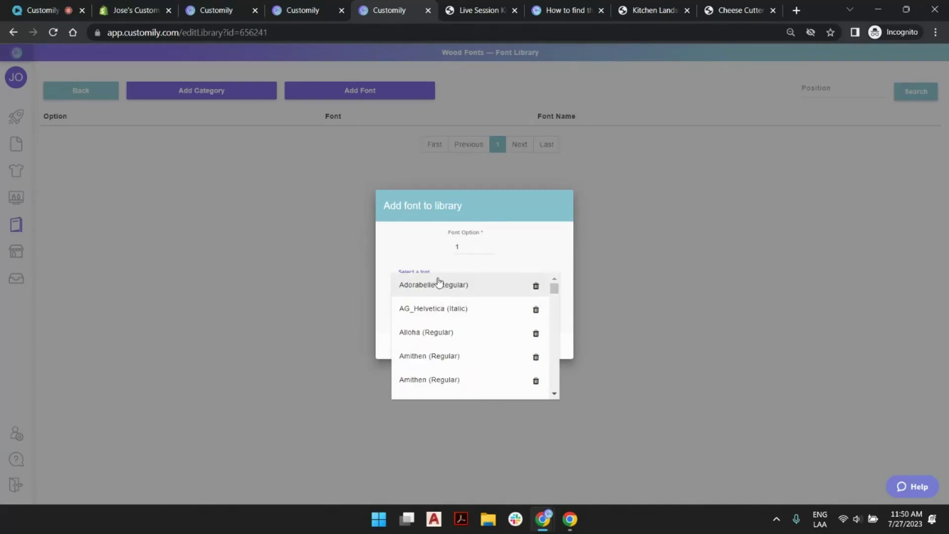
left_click(437, 284)
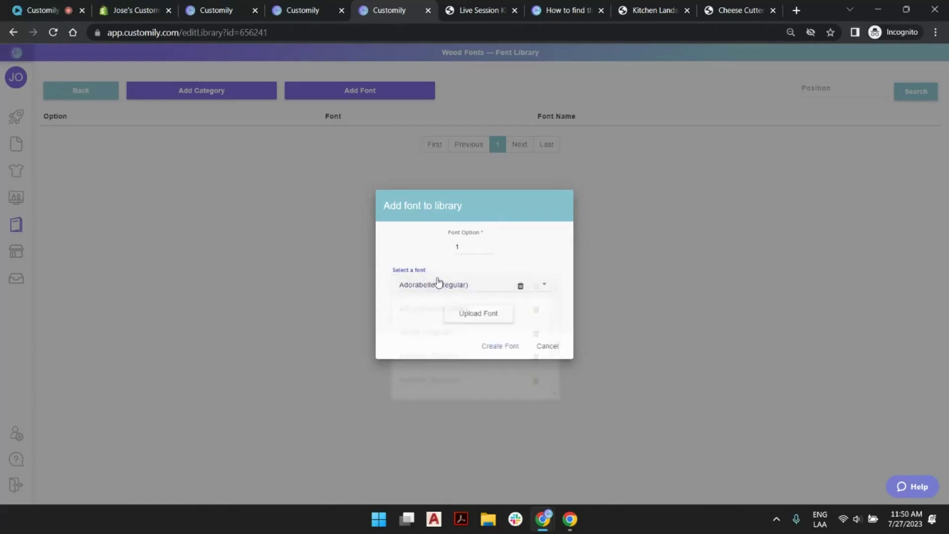
left_click(508, 344)
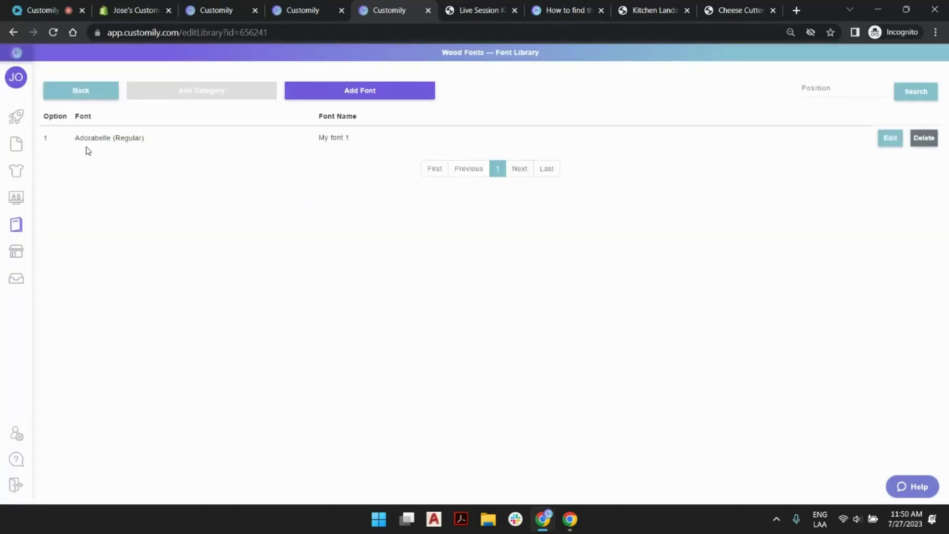
- Add the Amithen (Regular) font to the Wood Fonts library as option 2
left_click(356, 93)
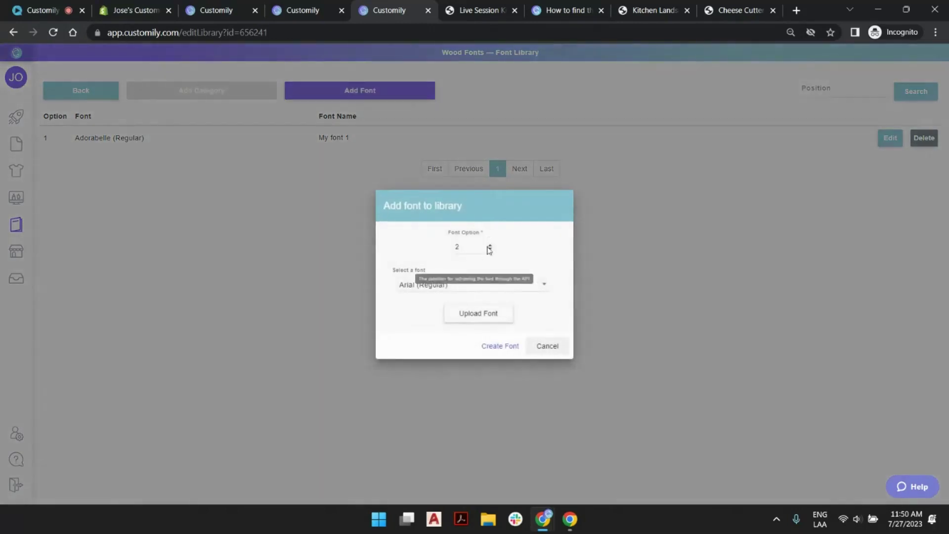
left_click(447, 285)
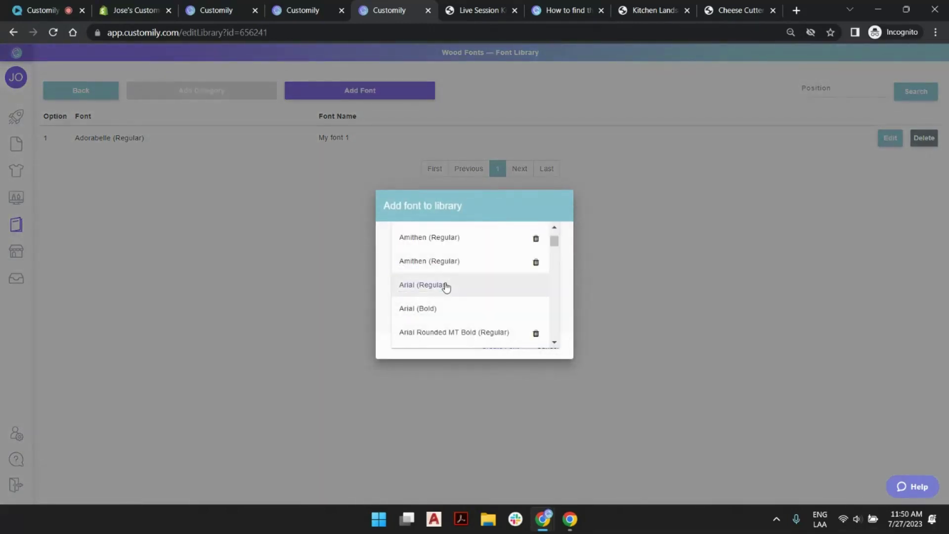
scroll(459, 277, "down", 1)
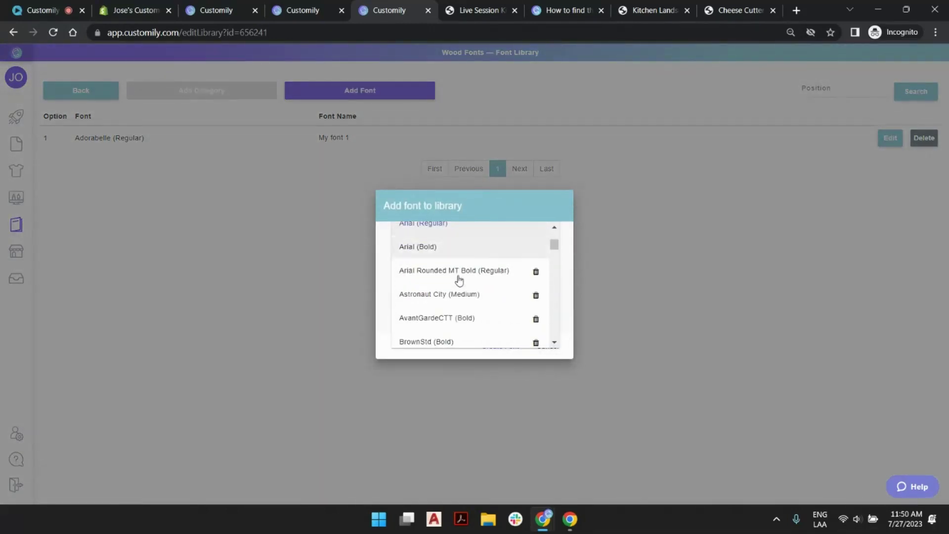
scroll(441, 292, "up", 3)
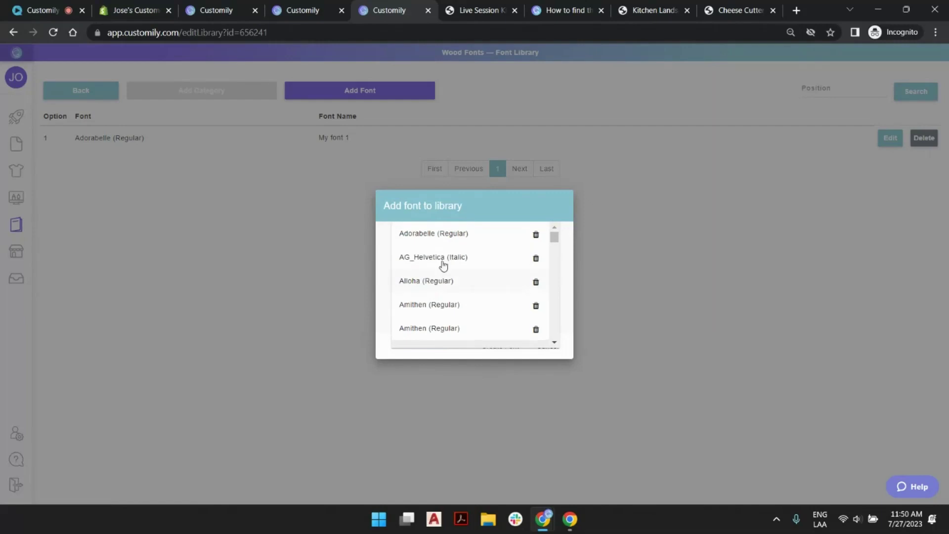
left_click(438, 302)
left_click(512, 345)
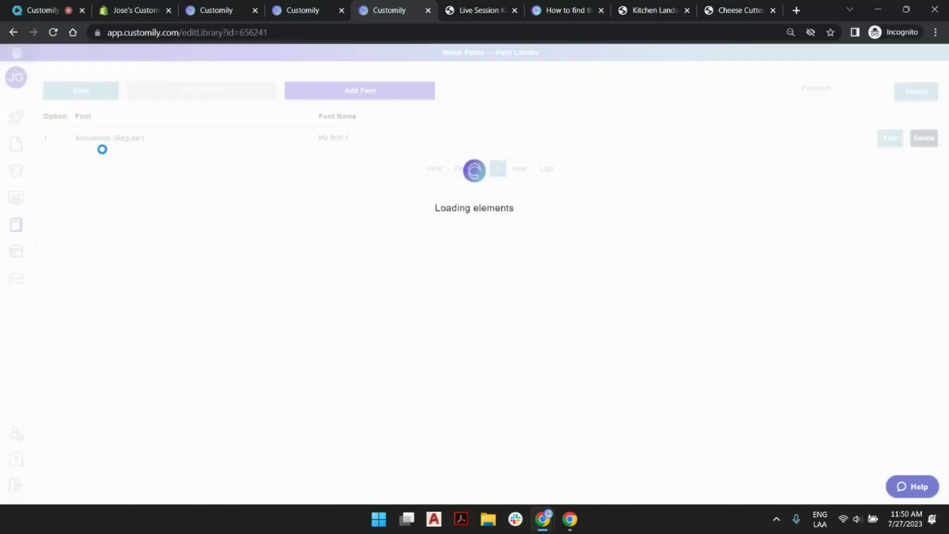
- Add the Honey Script (Light) font to the Wood Fonts library as option 3
left_click(373, 91)
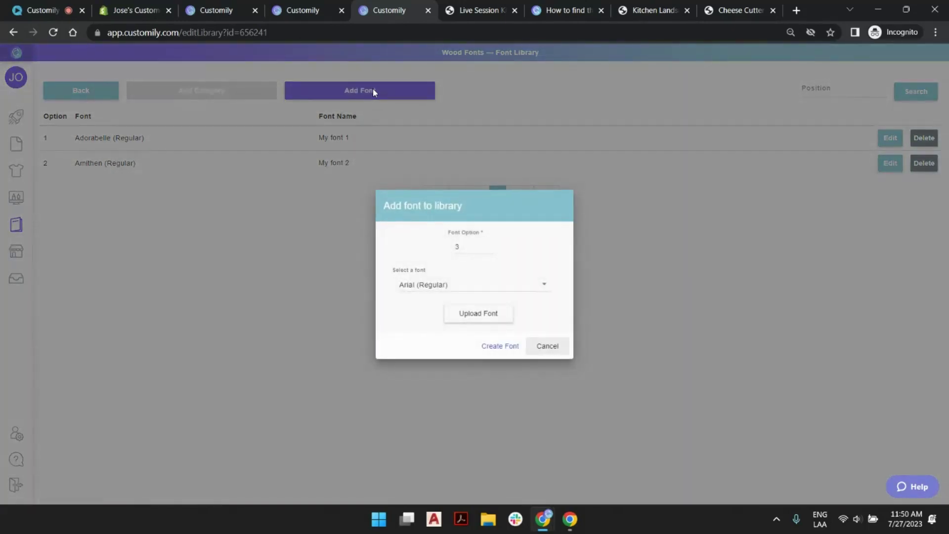
left_click(493, 283)
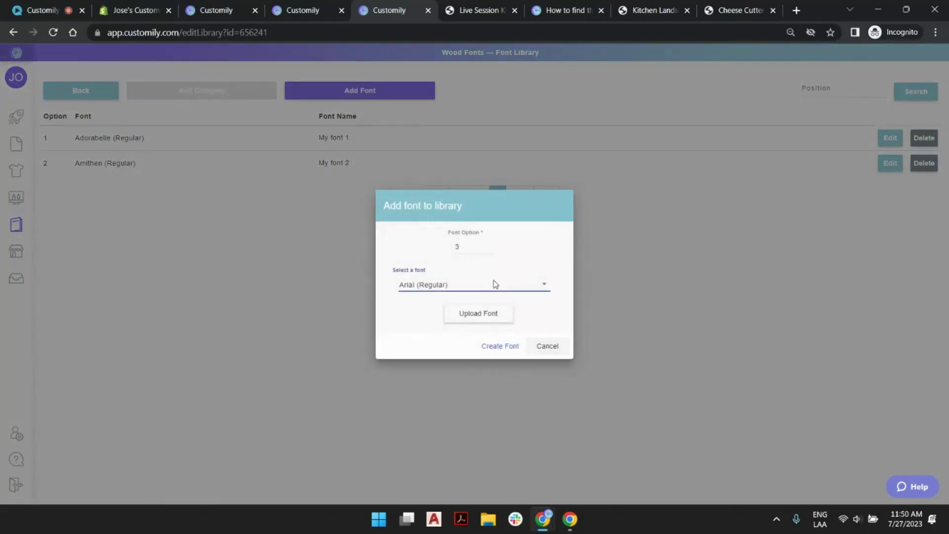
scroll(470, 294, "down", 3)
scroll(471, 269, "down", 8)
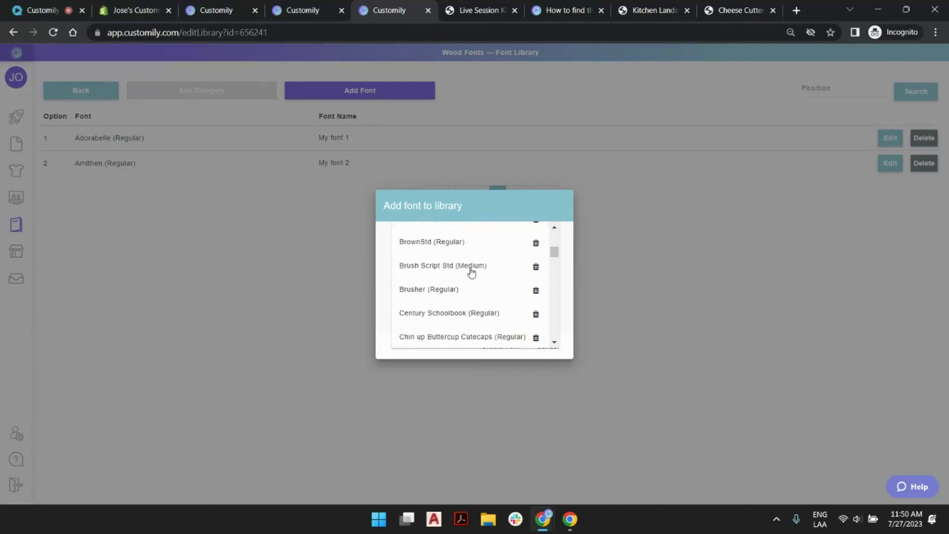
scroll(451, 269, "down", 3)
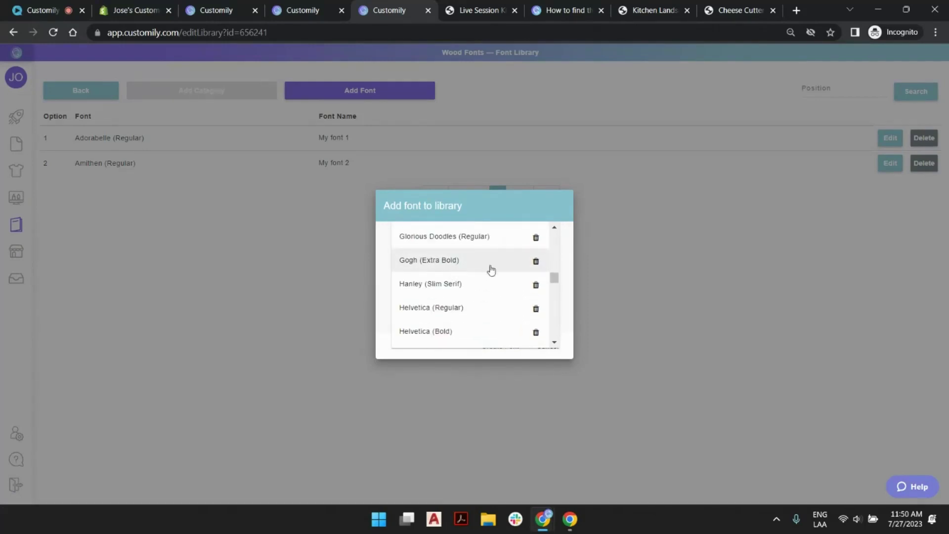
scroll(460, 304, "down", 3)
left_click(439, 258)
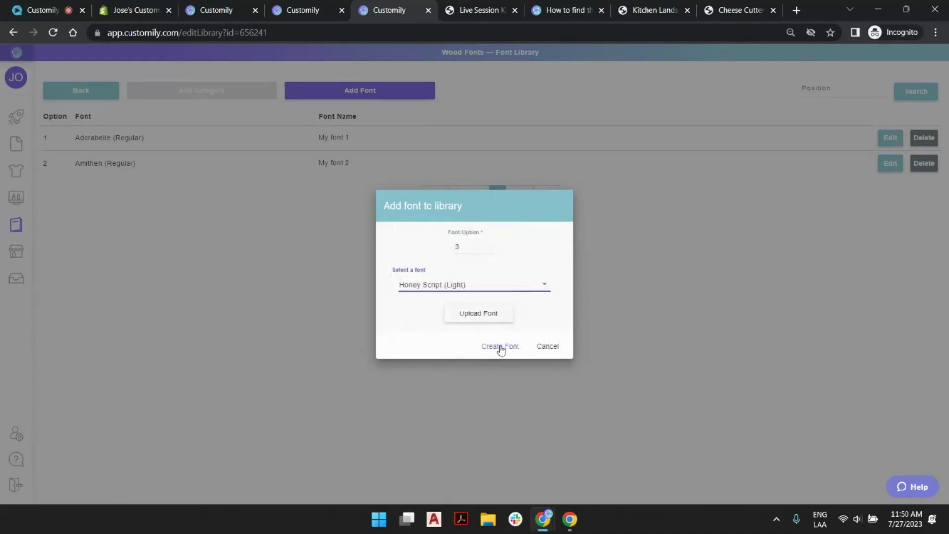
left_click(500, 348)
- Add the Ink Free (Regular) font to the Wood Fonts library as option 4
left_click(354, 94)
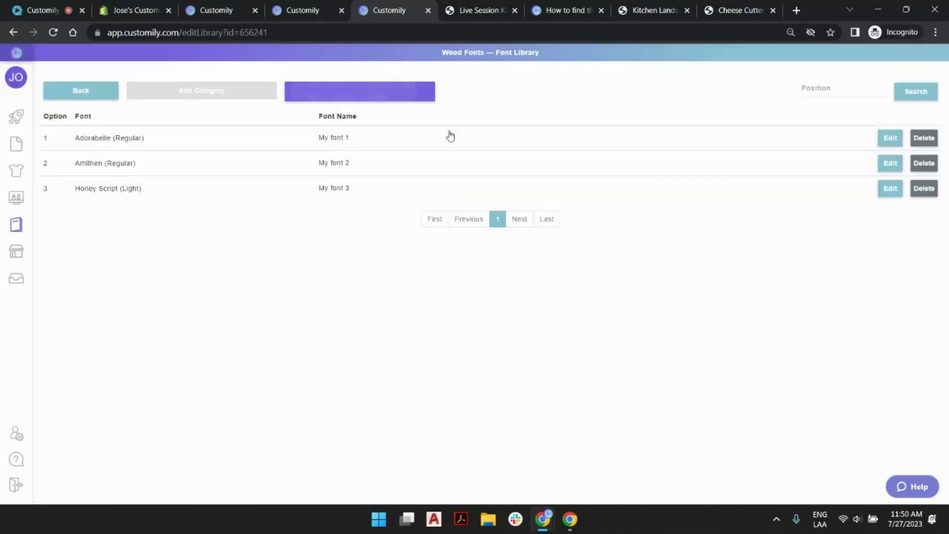
left_click(483, 286)
scroll(476, 297, "down", 10)
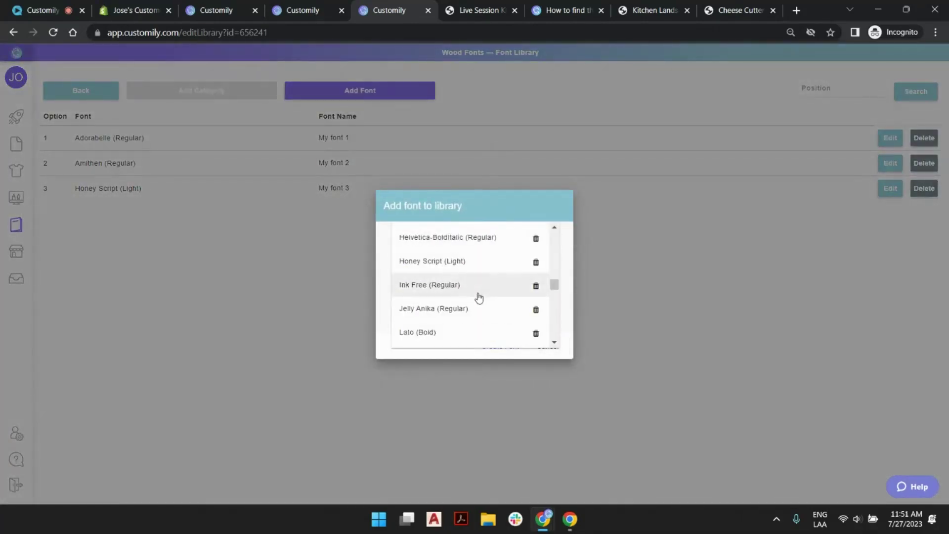
left_click(477, 292)
left_click(492, 344)
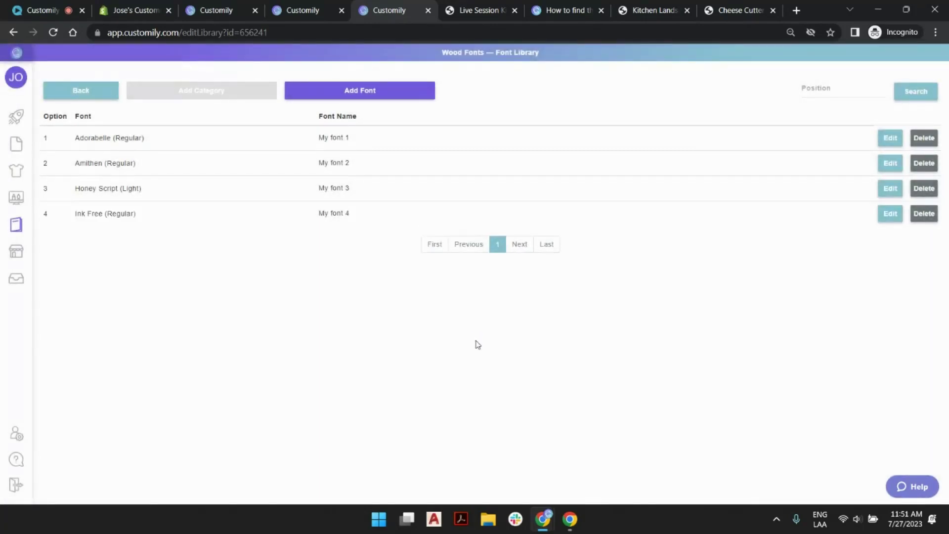
- Add the onlyone (Regular) font to the Wood Fonts library as option 5
left_click(377, 96)
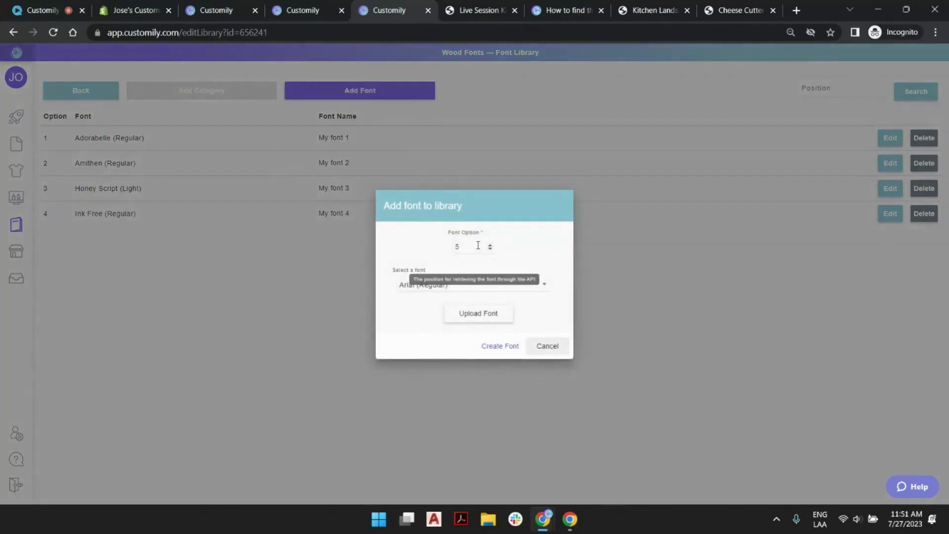
left_click(455, 284)
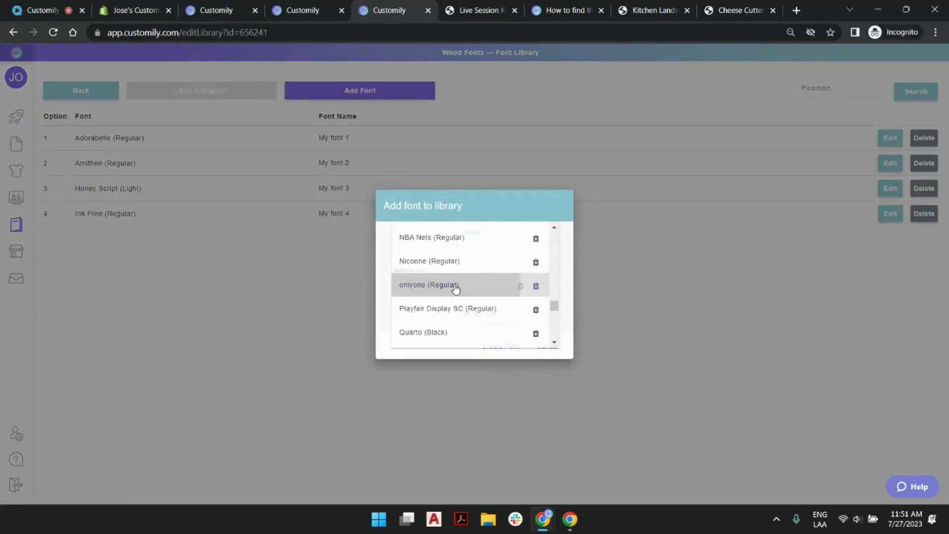
left_click(455, 287)
left_click(497, 344)
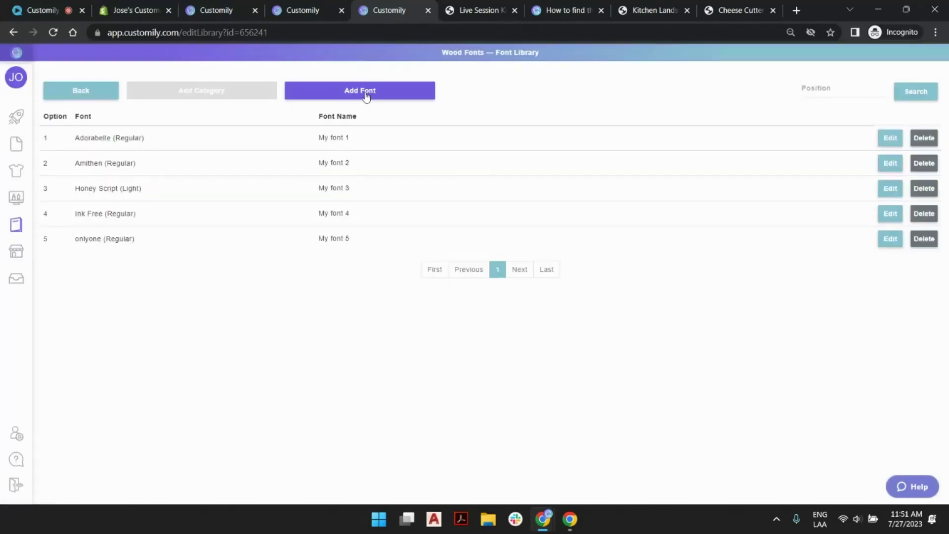
- Add the Satisfaction (Regular) font to the Wood Fonts library as option 6
left_click(366, 96)
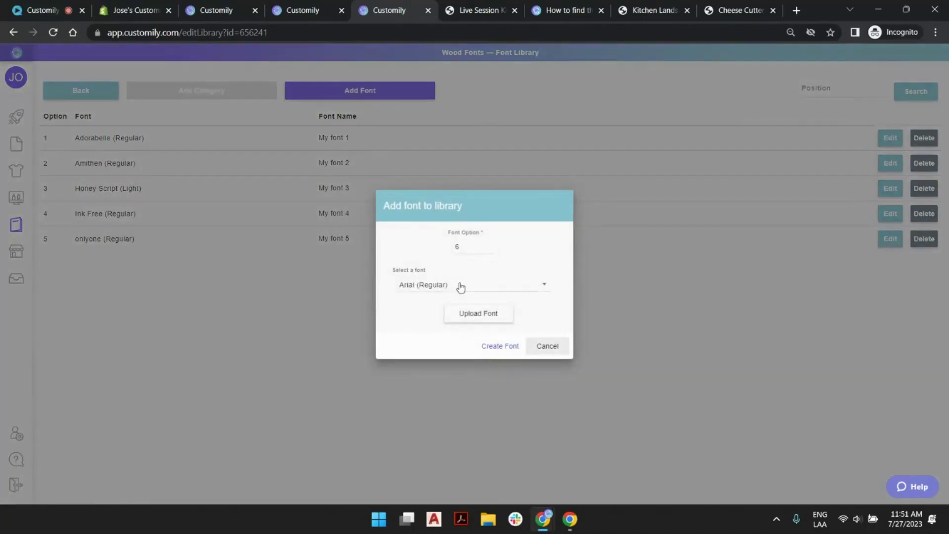
left_click(461, 287)
left_click(458, 288)
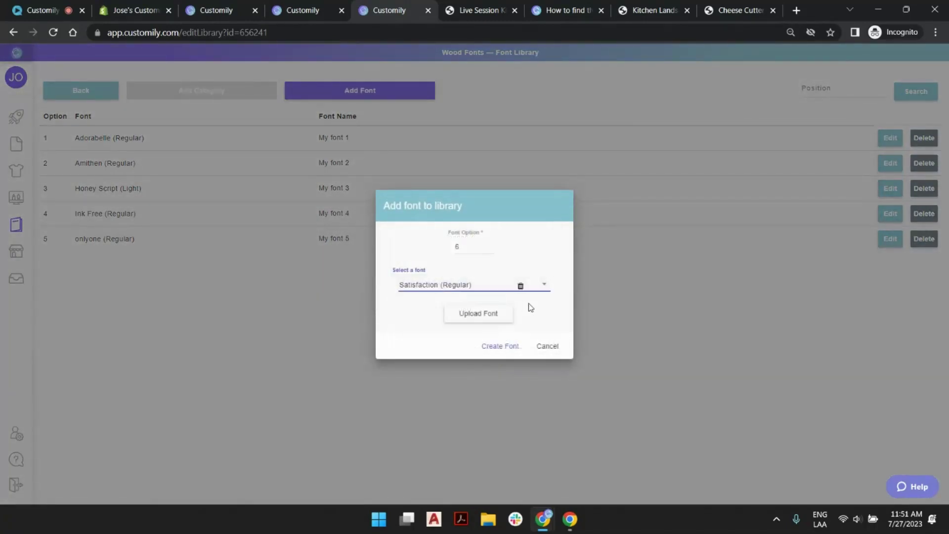
left_click(500, 344)
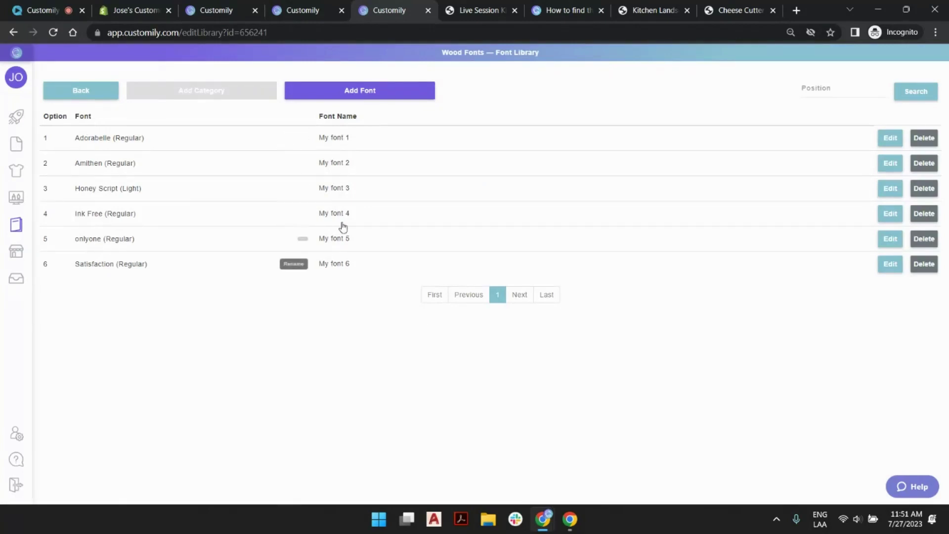
- Rename the option 1 font in the Wood Fonts library to Adorabelle and return to the list of font libraries
left_click(340, 139)
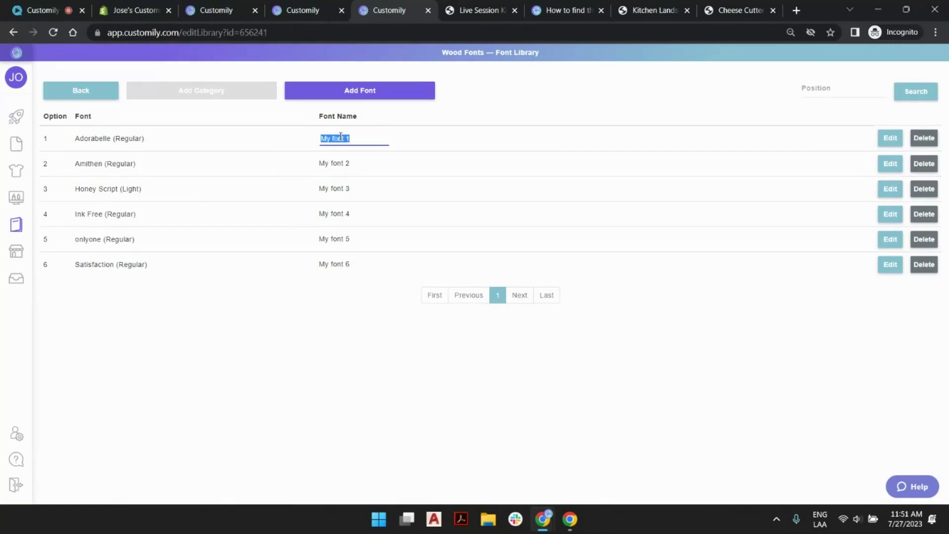
type("Add")
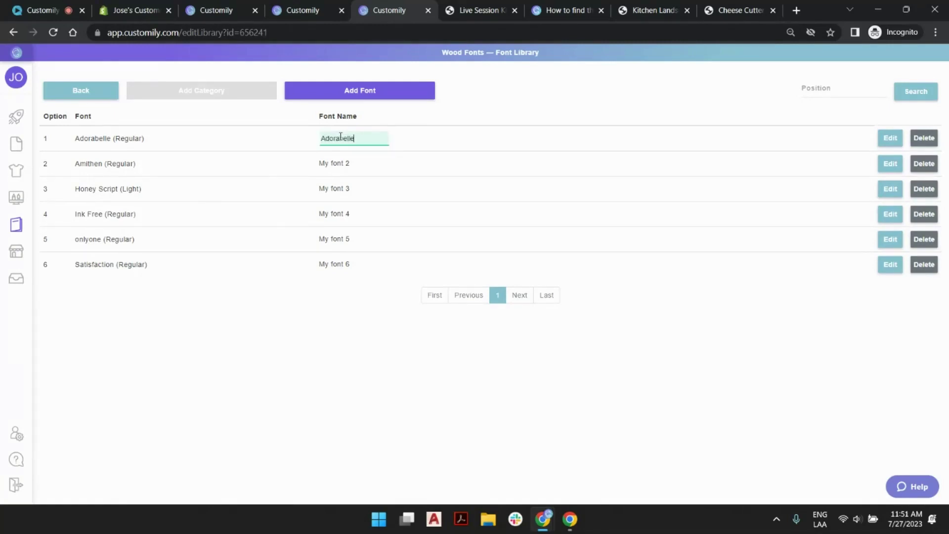
key("Return")
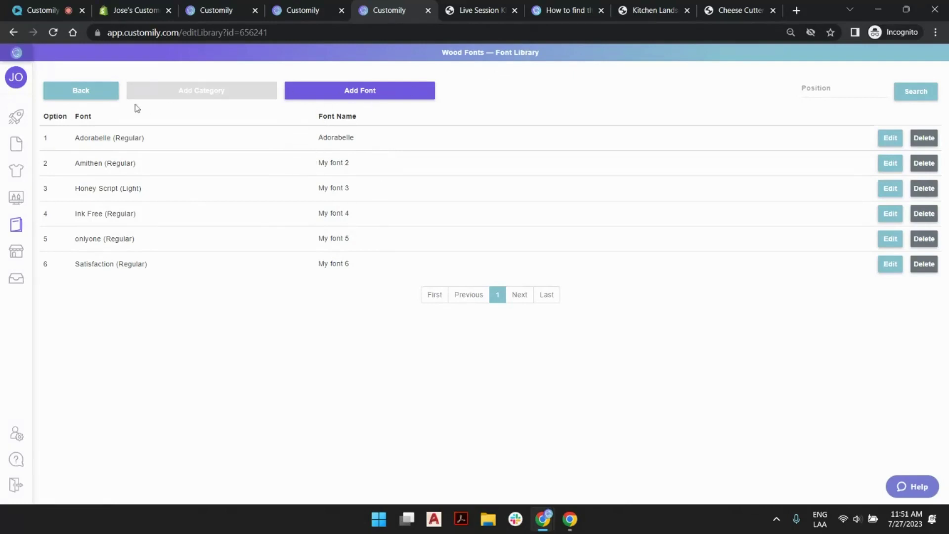
left_click(84, 90)
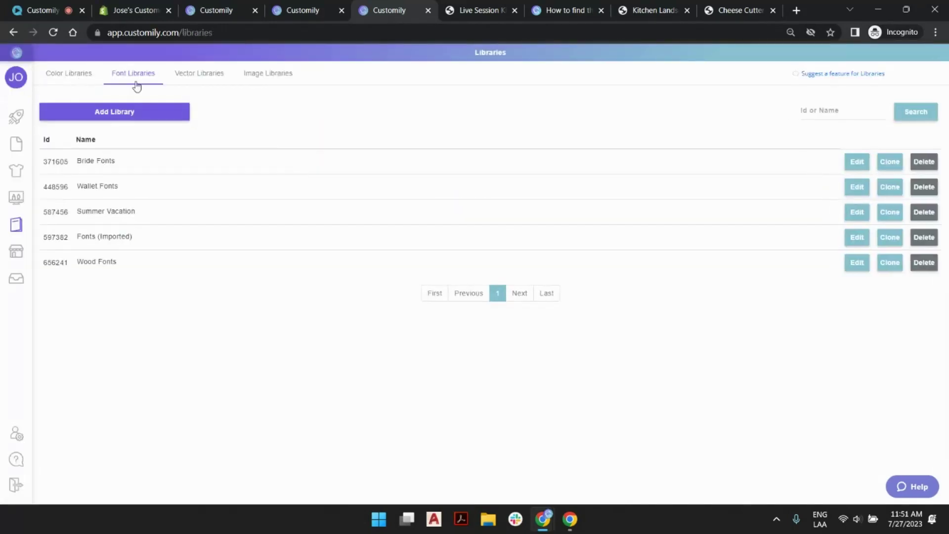
- Assign the Wood Fonts library to the cheese cutter engraving text and preview its fonts up to option 6
left_click(305, 10)
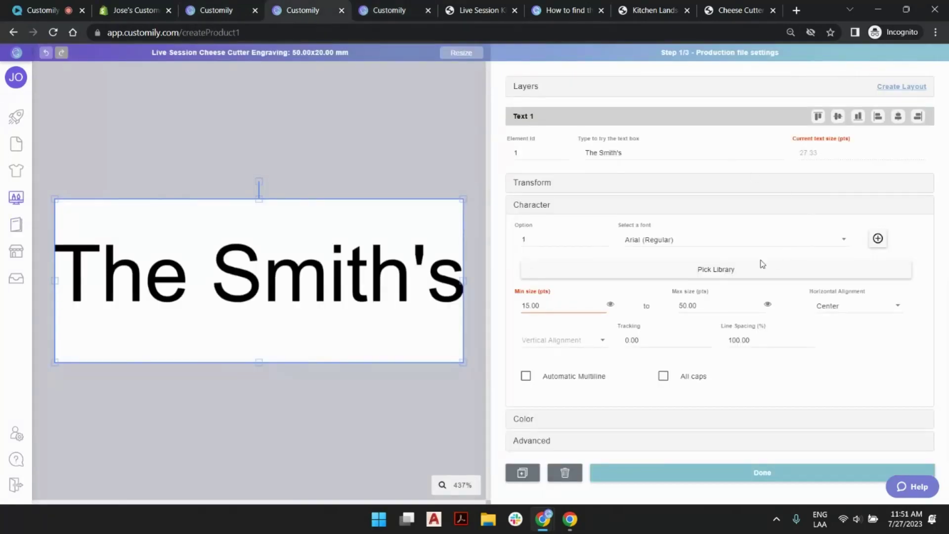
left_click(736, 269)
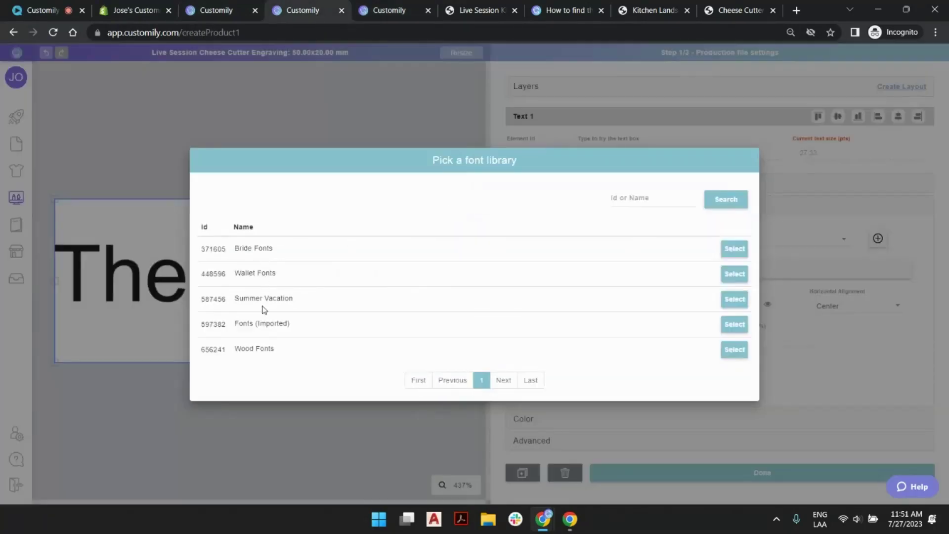
left_click(731, 352)
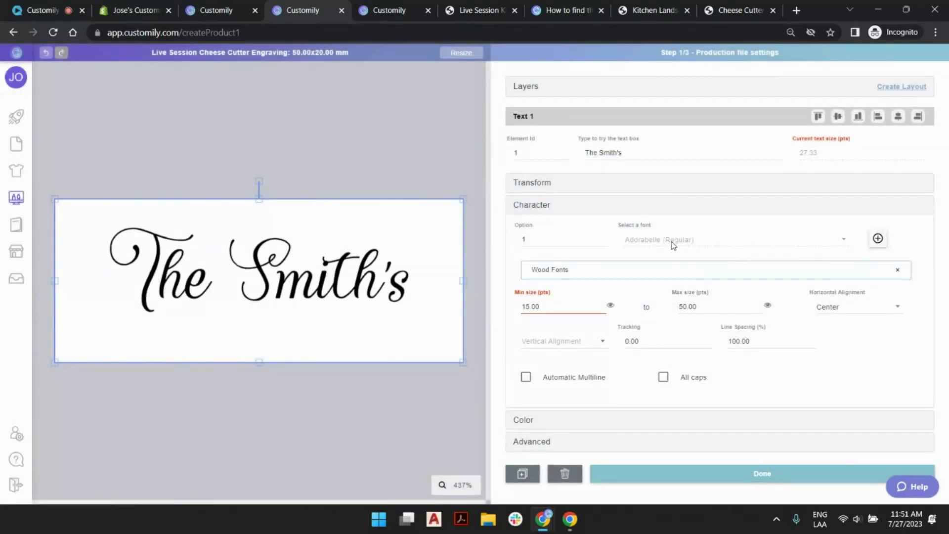
left_click(605, 238)
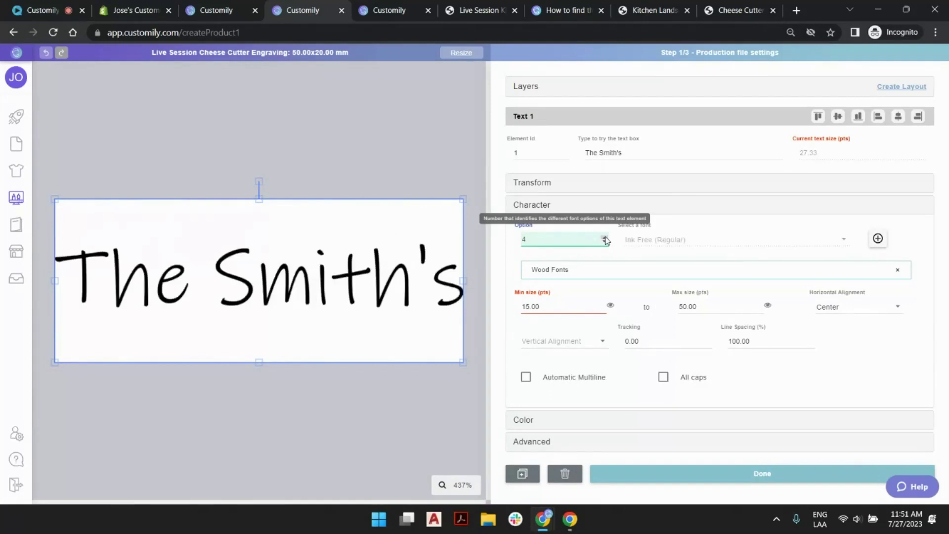
left_click(605, 238)
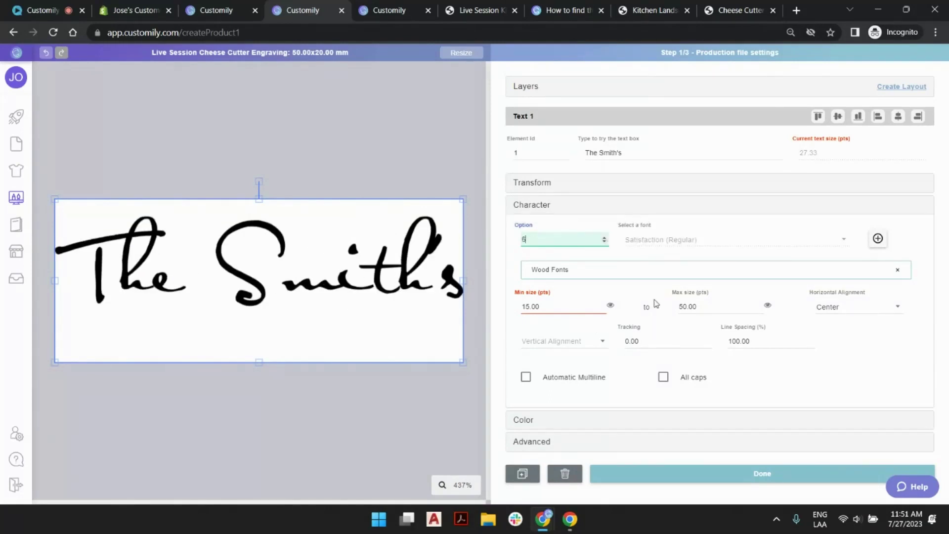
- Set the engraving text's maximum size to 30 pts and its minimum size to 20 pts
left_click(712, 305)
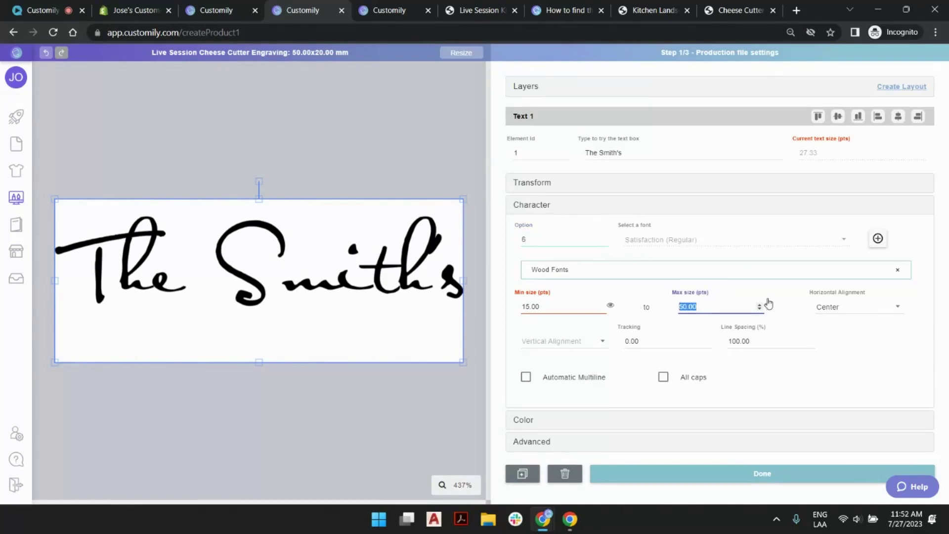
type("30")
left_click(562, 308)
type("20")
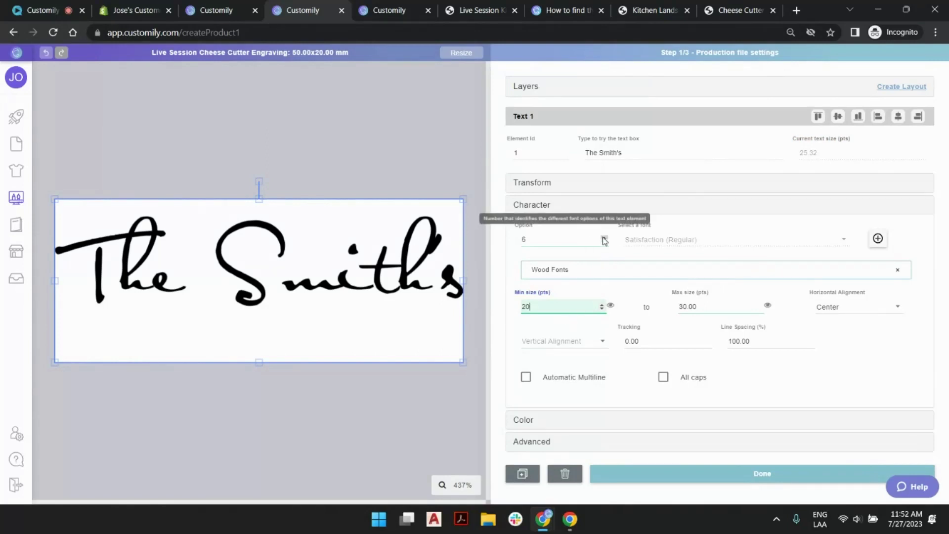
- Preview the library fonts on the engraving text down to option 1 and settle on option 4, Ink Free (Regular)
left_click(603, 243)
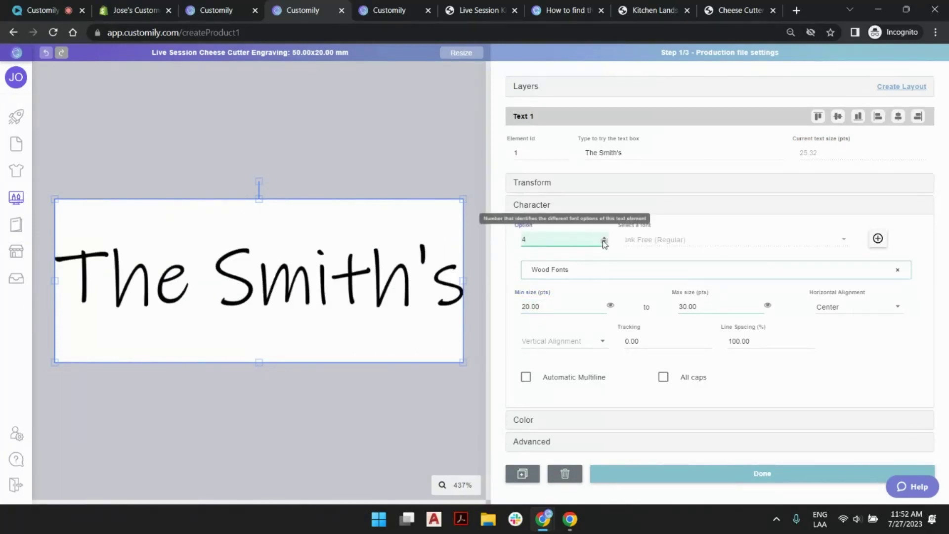
left_click(603, 242)
left_click(603, 243)
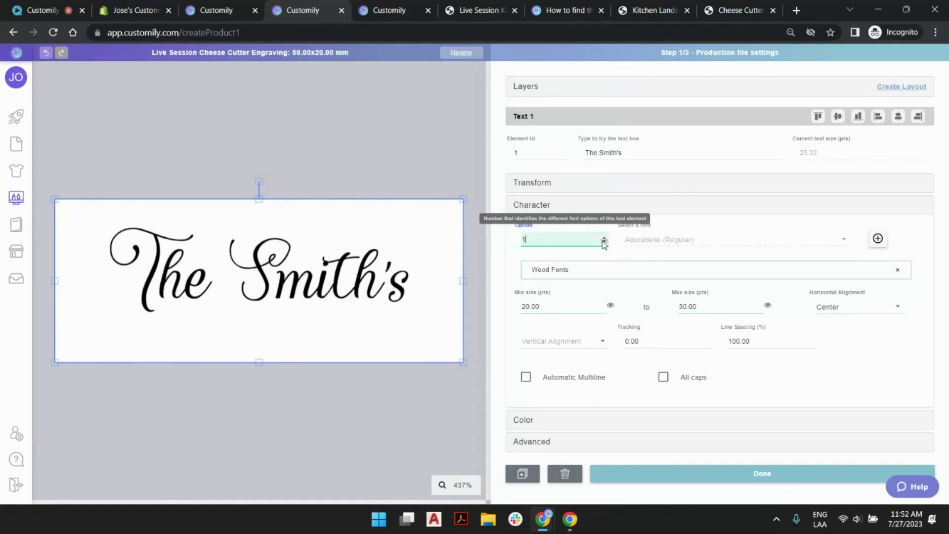
left_click(604, 237)
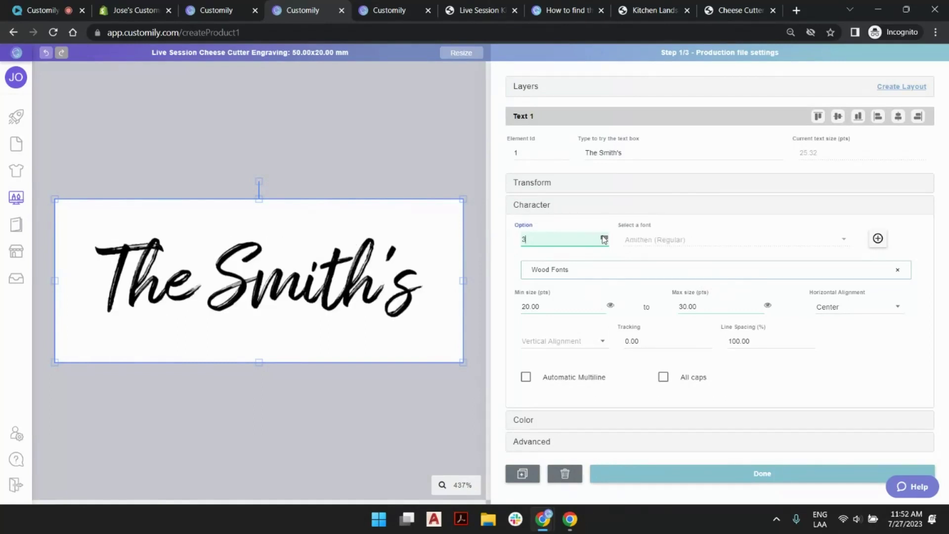
left_click(603, 237)
left_click(604, 237)
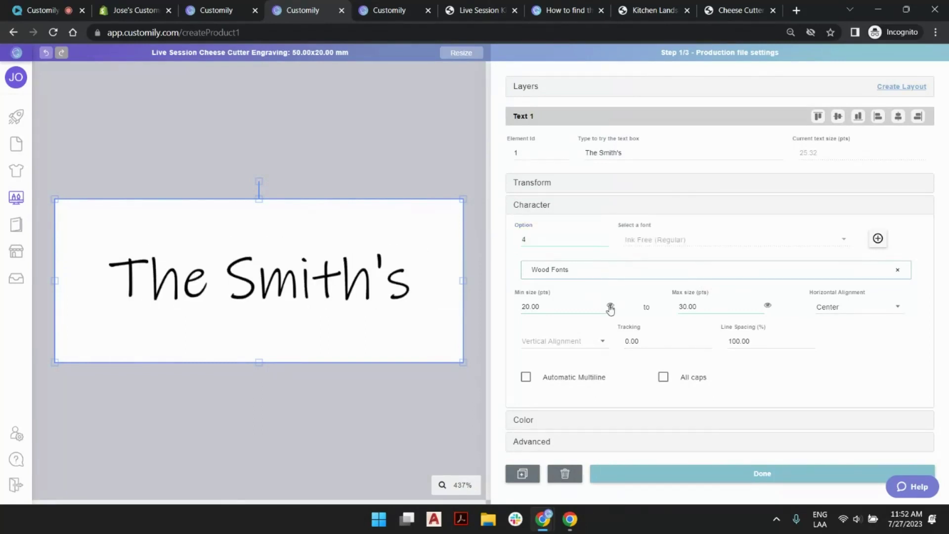
- Preview the engraving text with a 10 pts minimum size and set the final minimum size to 15 pts
left_click_drag(572, 306, 536, 306)
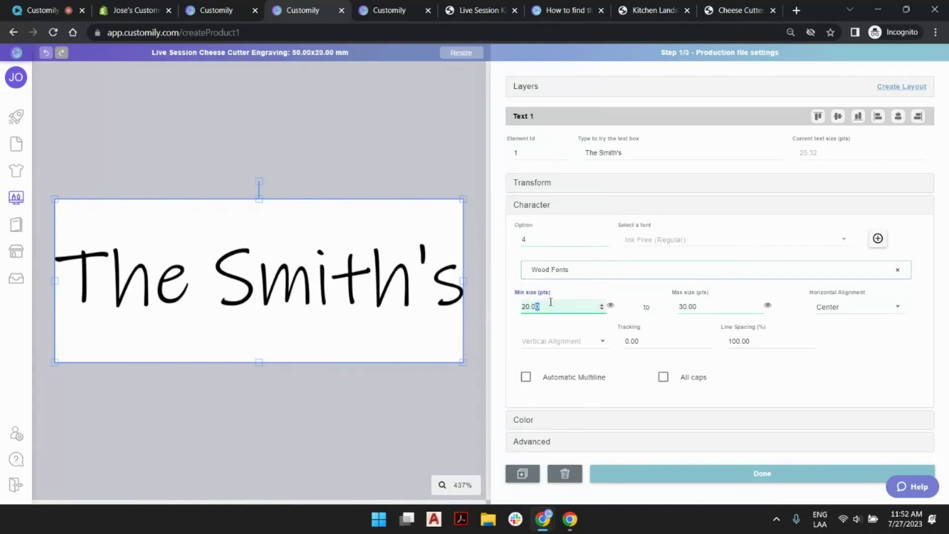
double_click(526, 307)
type("10")
left_click(611, 306)
left_click(533, 309)
type("5")
triple_click(602, 153)
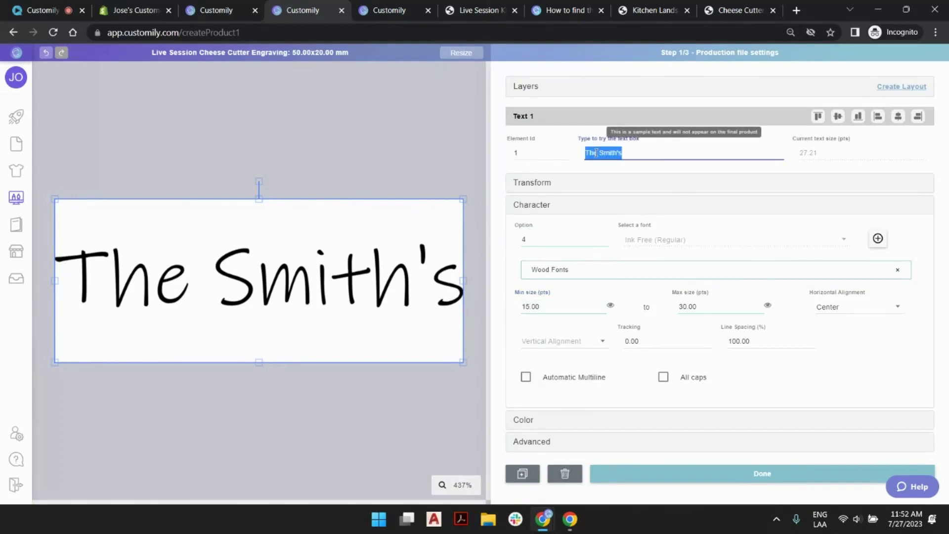
left_click_drag(596, 153, 640, 151)
left_click(626, 152)
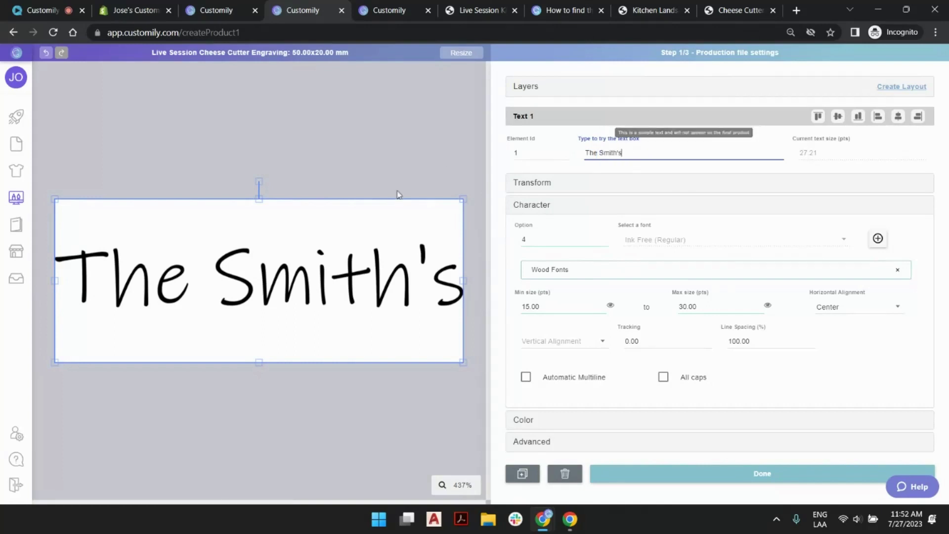
left_click(417, 149)
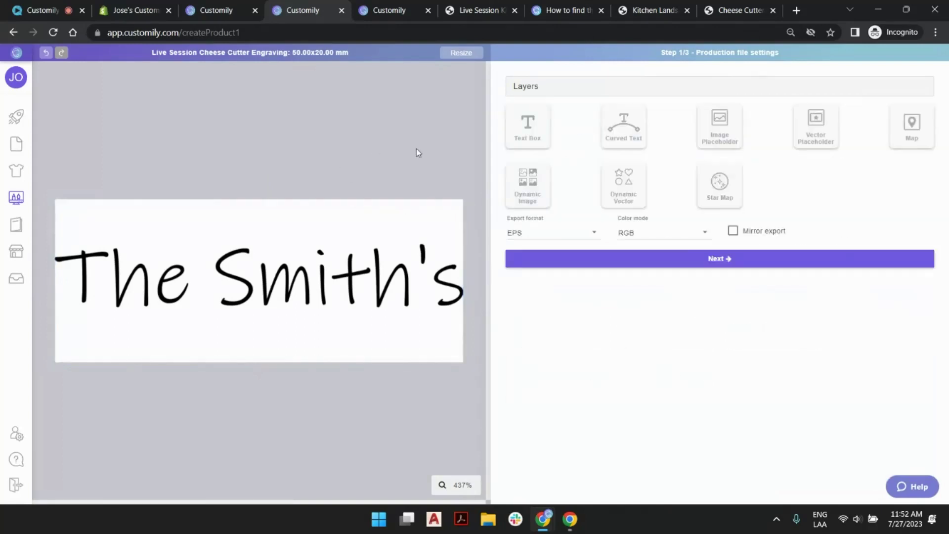
- Rename the engraving's Text 1 layer to "Family Name" and finish editing the text element
left_click(282, 239)
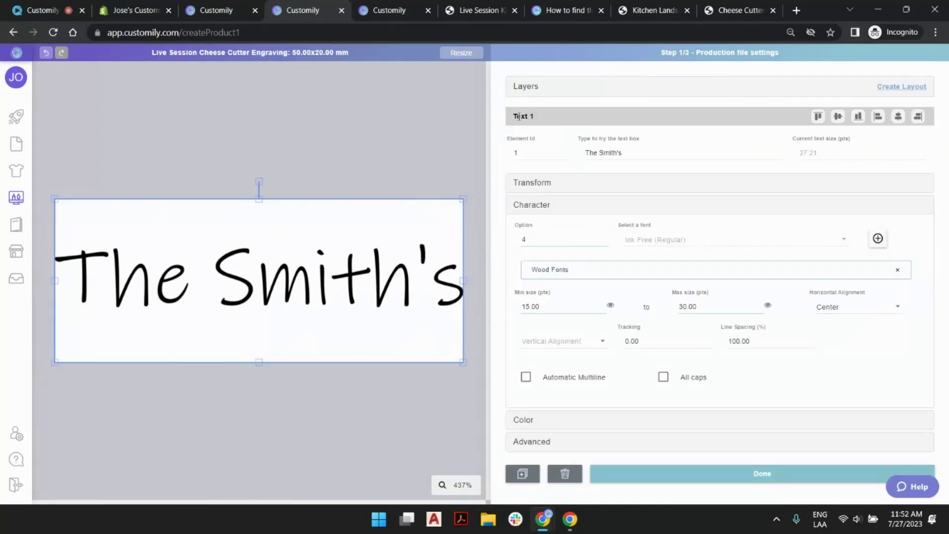
left_click(523, 94)
double_click(593, 105)
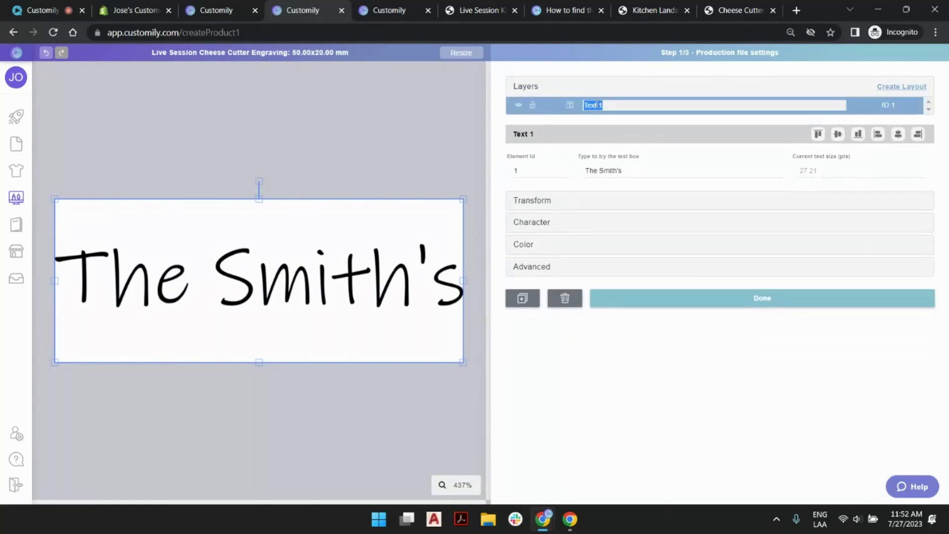
type("Family Name")
key("Return")
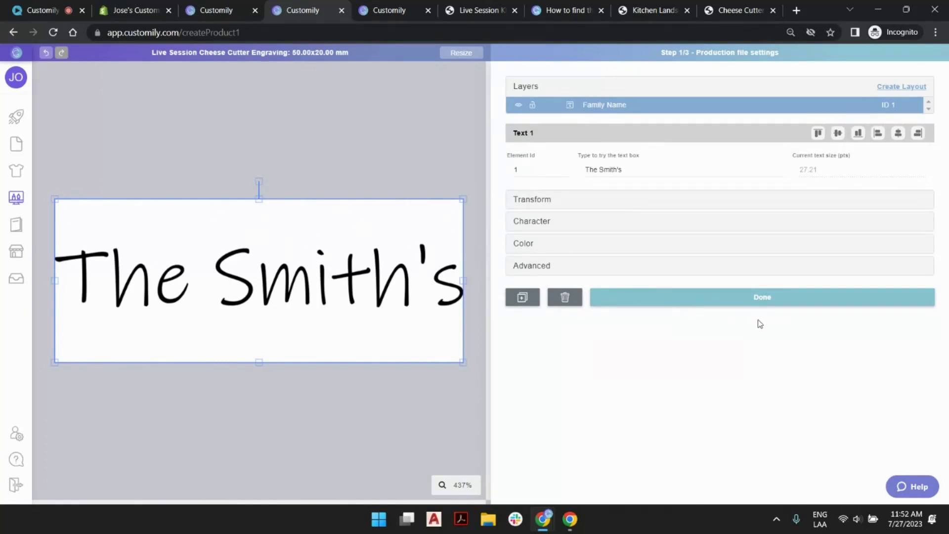
left_click(766, 302)
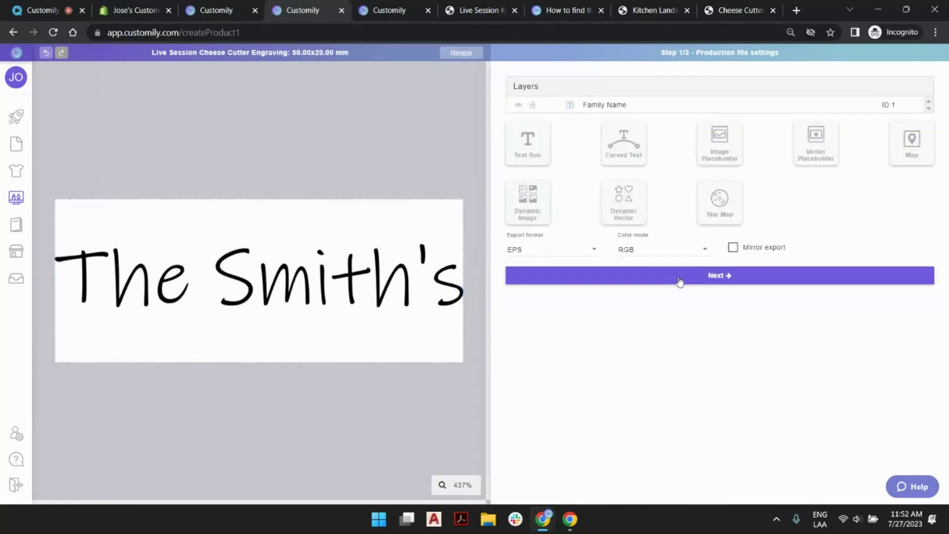
- Set the production file's export format to PDF and review the available color modes and other export formats
left_click(554, 255)
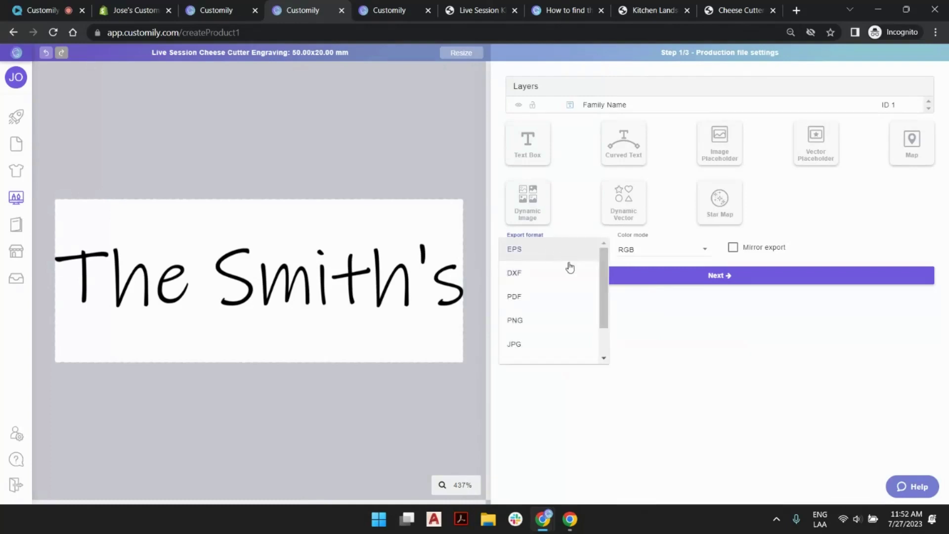
left_click(561, 297)
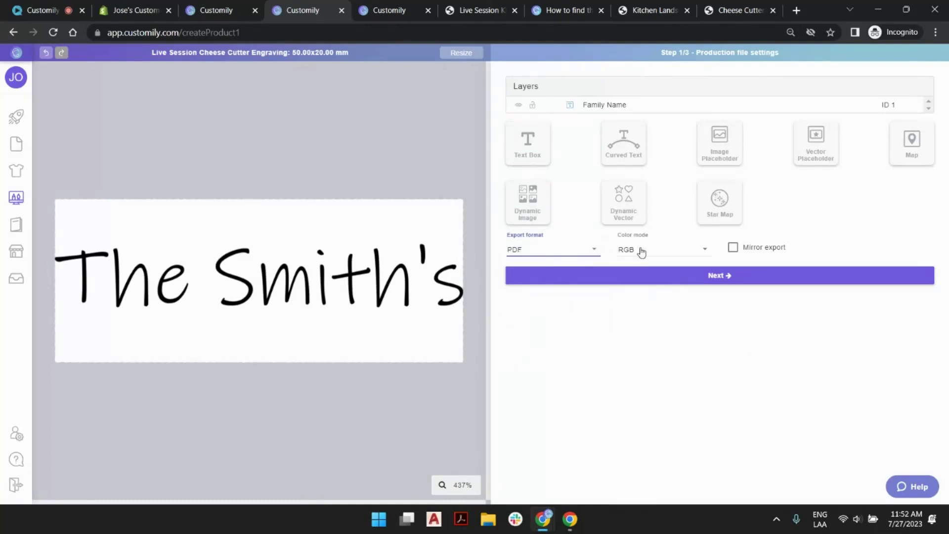
left_click(659, 254)
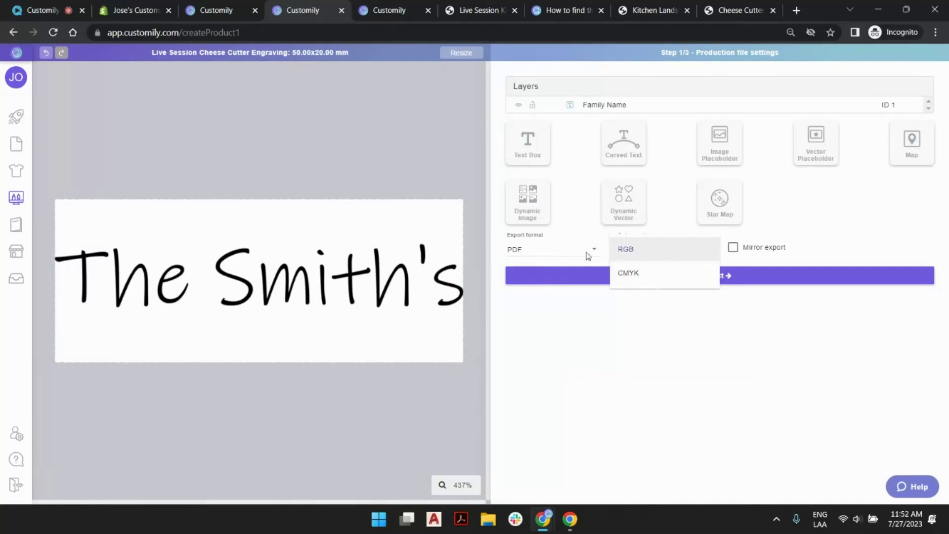
left_click(815, 335)
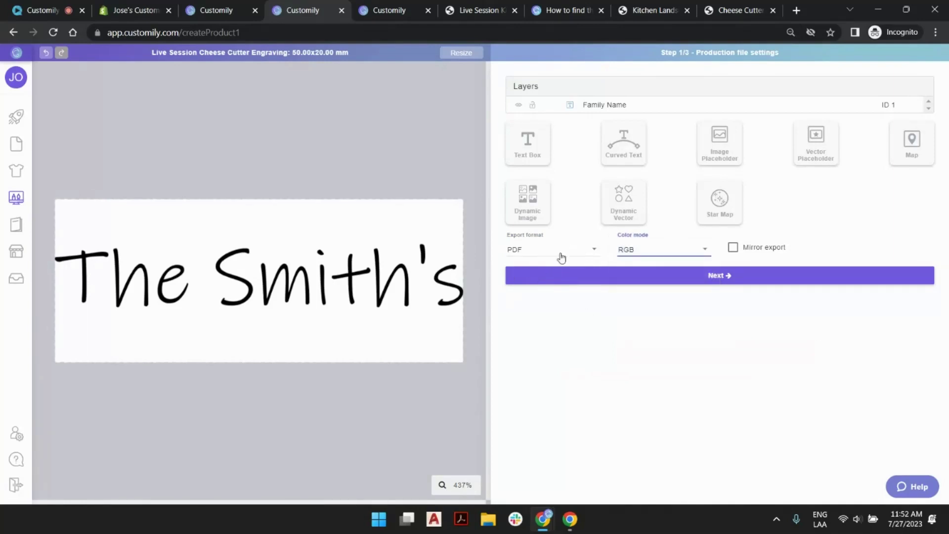
left_click(562, 257)
scroll(556, 242, "down", 2)
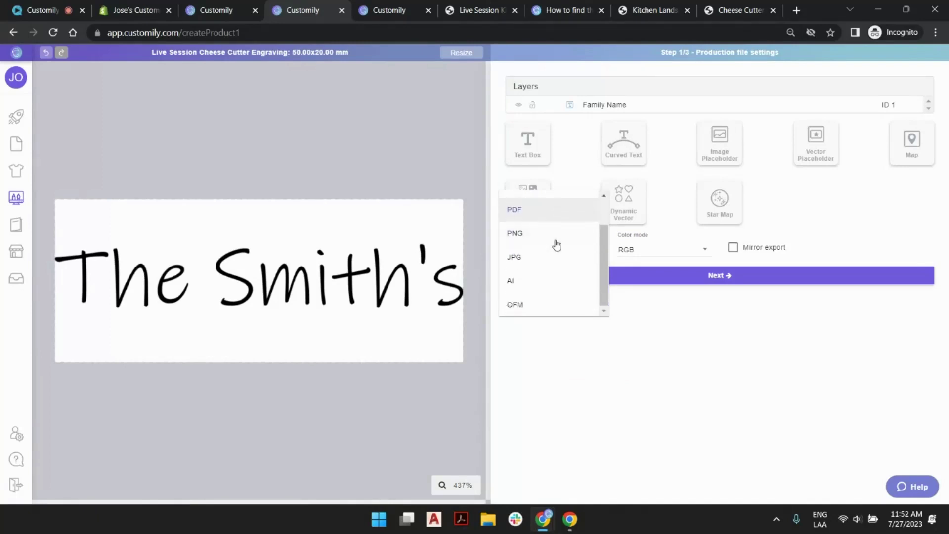
left_click(725, 358)
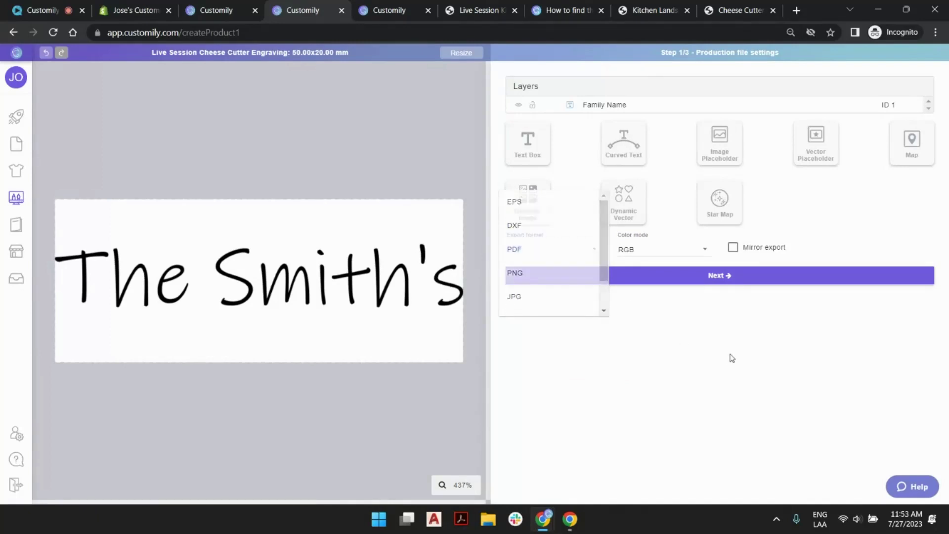
- Proceed to the preview settings and upload cheese knives base.png from the 7-27 folder as the background image
left_click(730, 282)
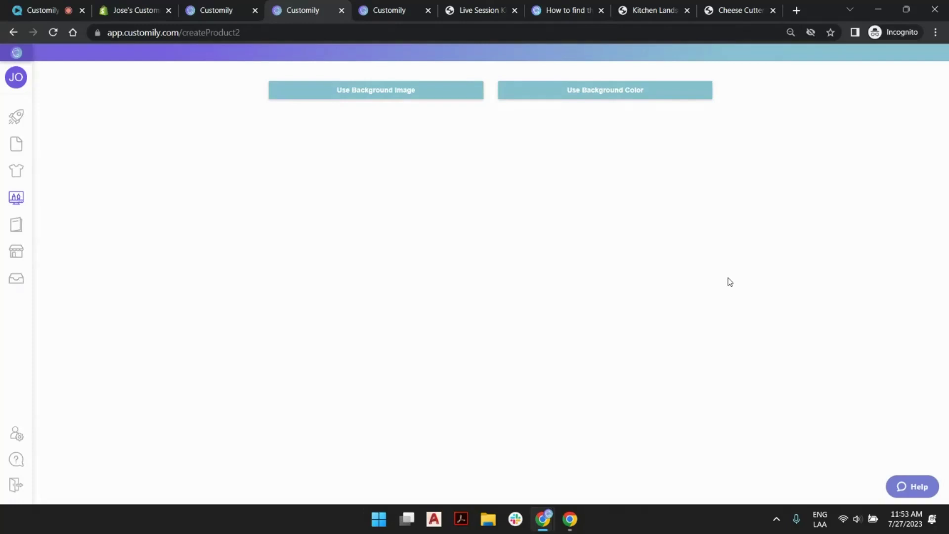
left_click(383, 102)
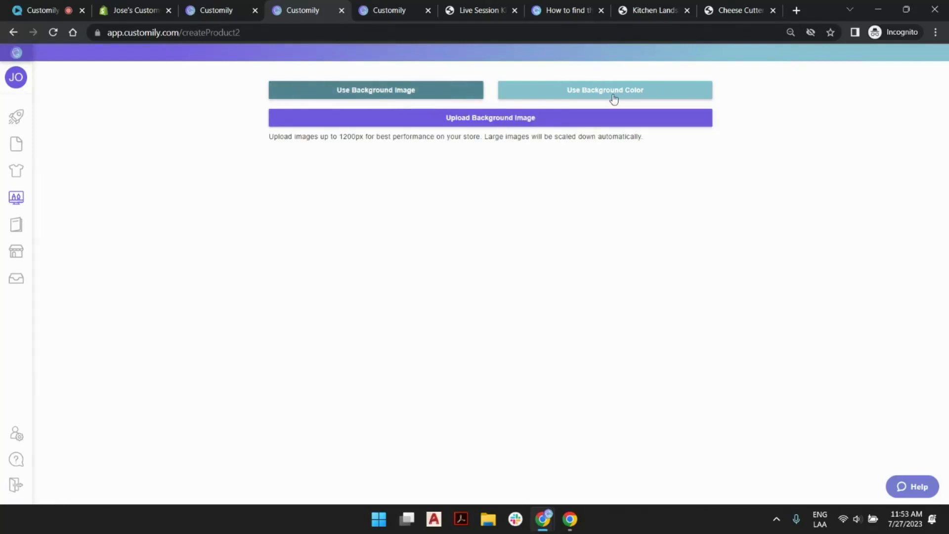
left_click(503, 122)
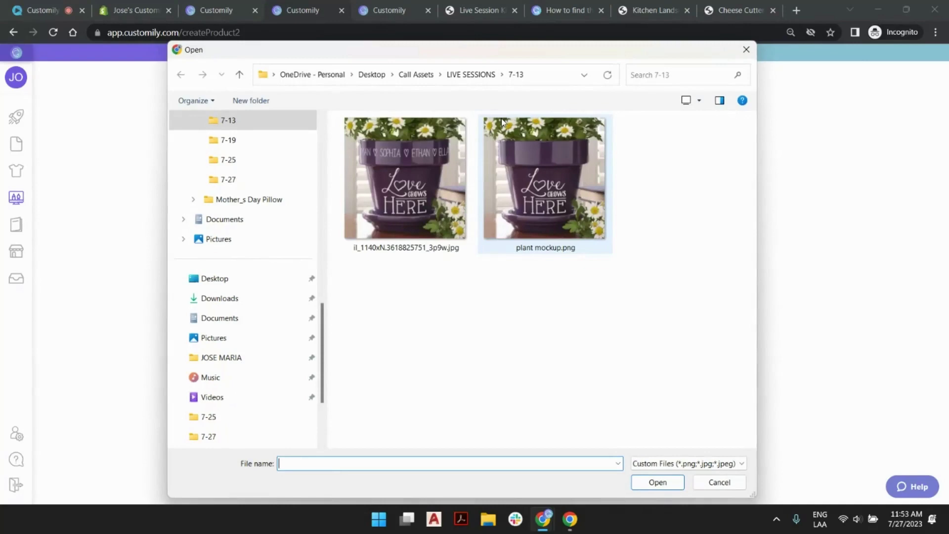
left_click(470, 75)
left_click(366, 147)
double_click(366, 147)
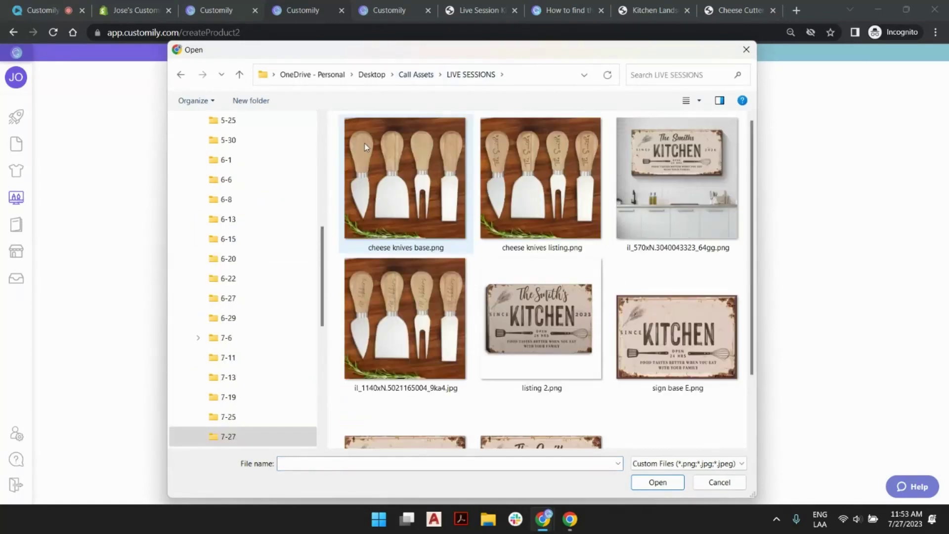
double_click(402, 147)
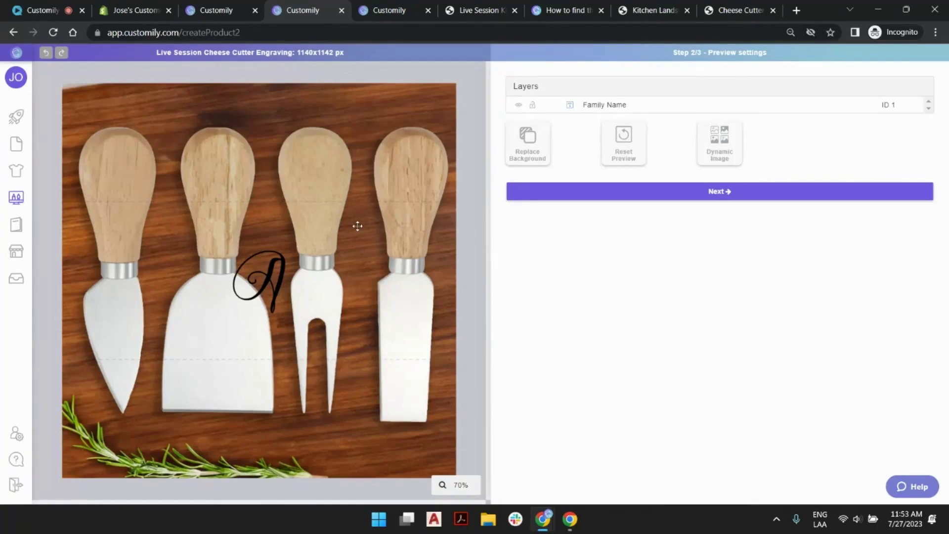
- Shrink the Family Name text on the preview and try placing it on the second and third knife handles
left_click(358, 226)
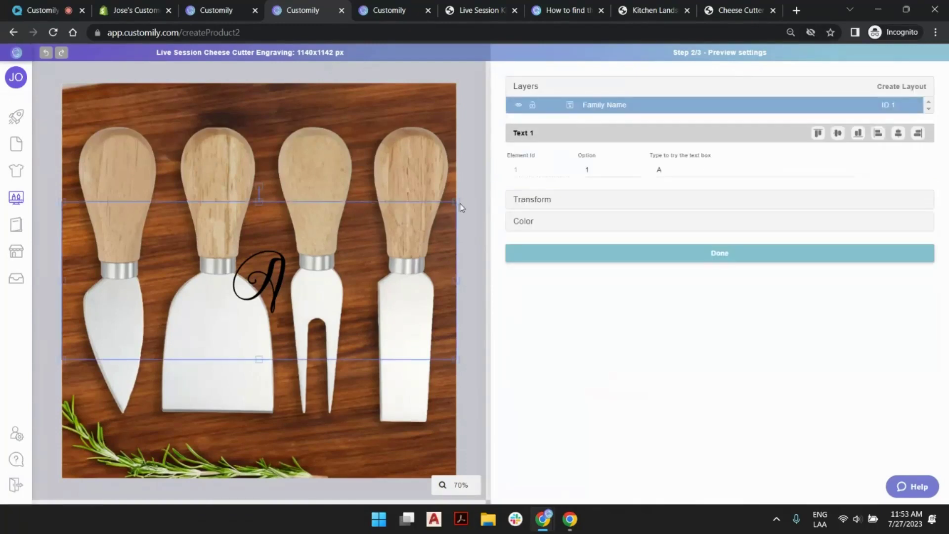
left_click_drag(456, 202, 338, 249)
left_click_drag(268, 285, 235, 188)
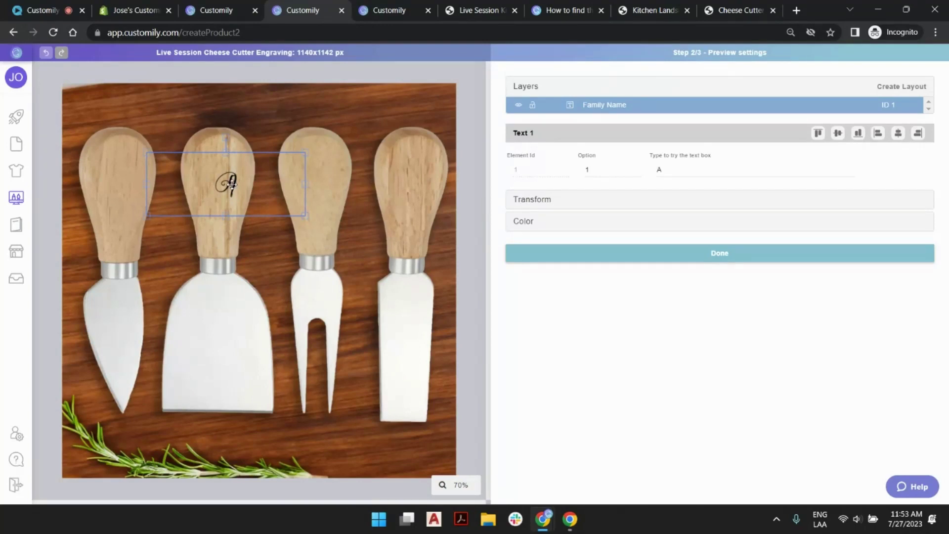
mouse_move(231, 185)
left_mouse_down()
mouse_move(280, 146)
mouse_move(222, 176)
left_mouse_up()
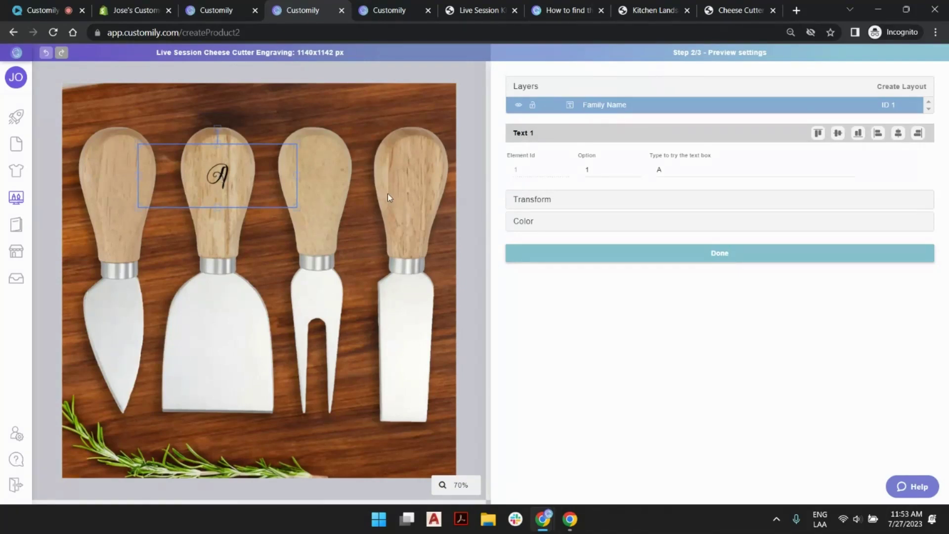
left_click_drag(247, 176, 324, 185)
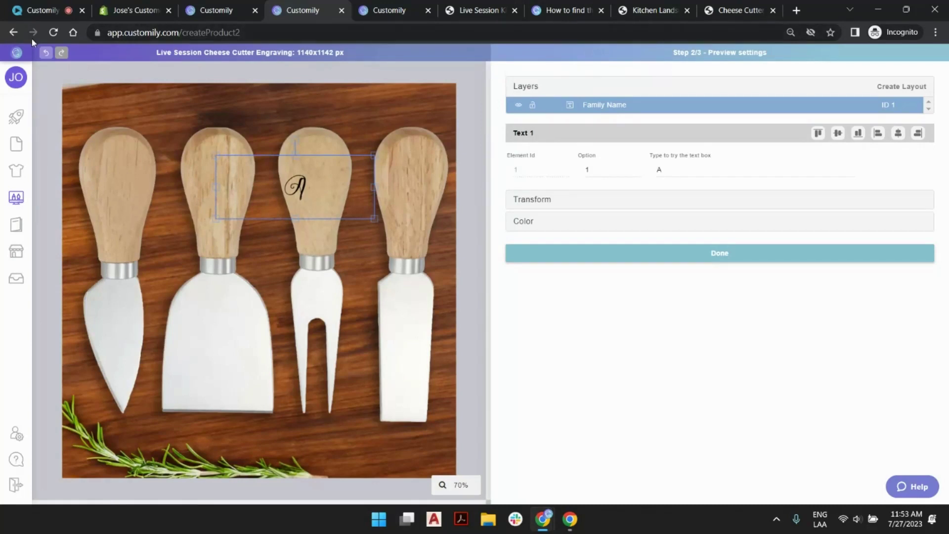
- Return to the production file settings and duplicate the Family Name text layer three times
left_click(14, 33)
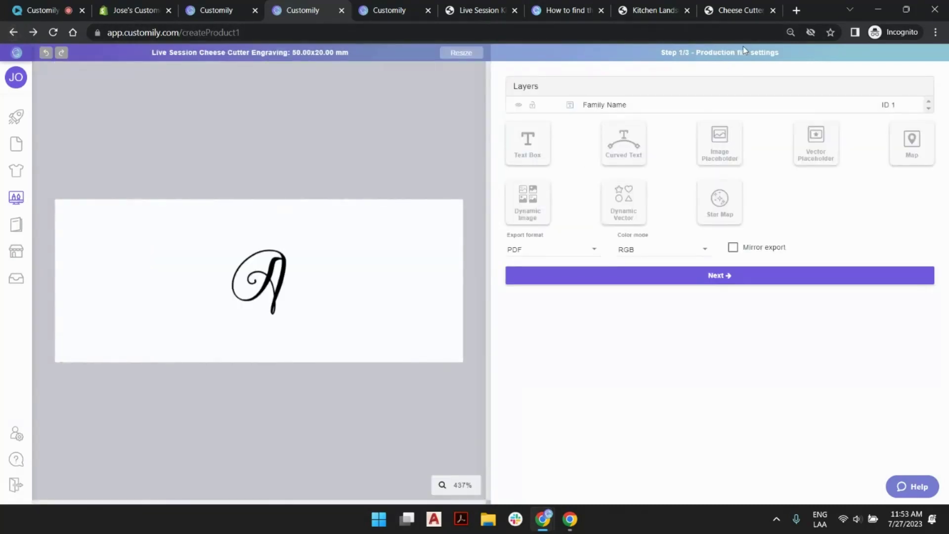
left_click(617, 108)
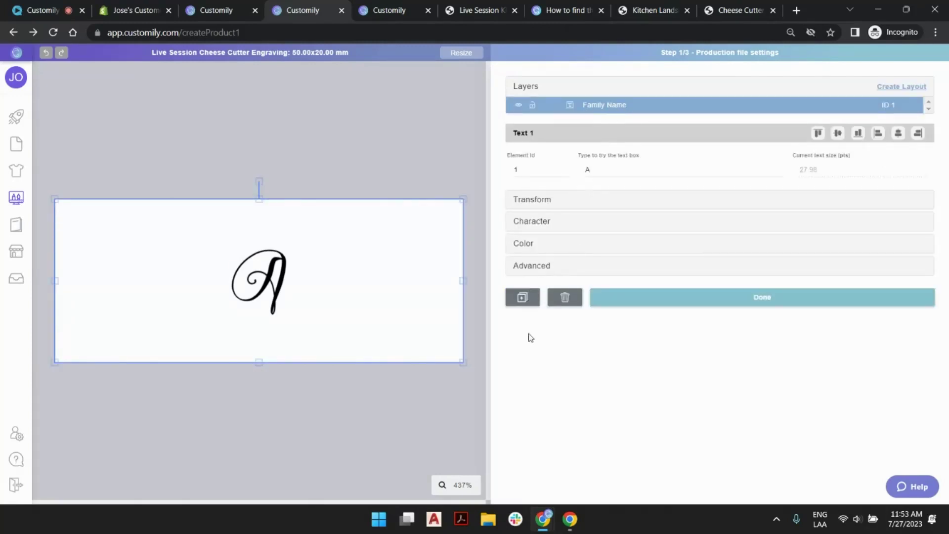
left_click(523, 297)
left_click(524, 315)
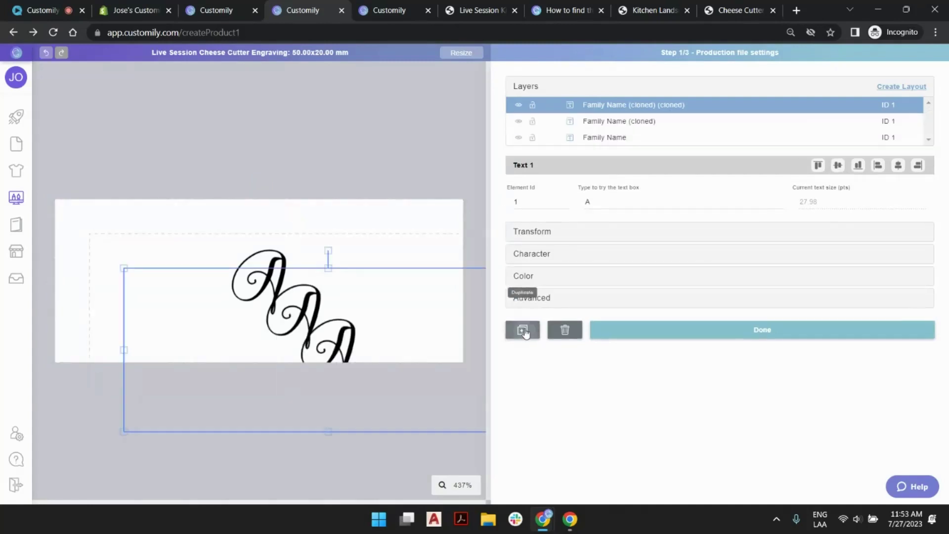
left_click(524, 331)
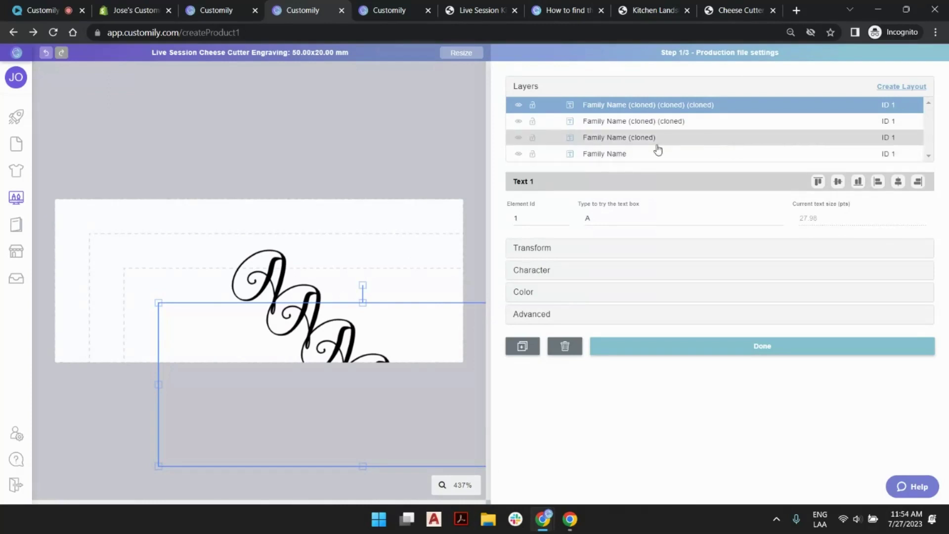
- Set the sample text of the original Family Name layer to "test"
left_click(638, 154)
left_click(624, 218)
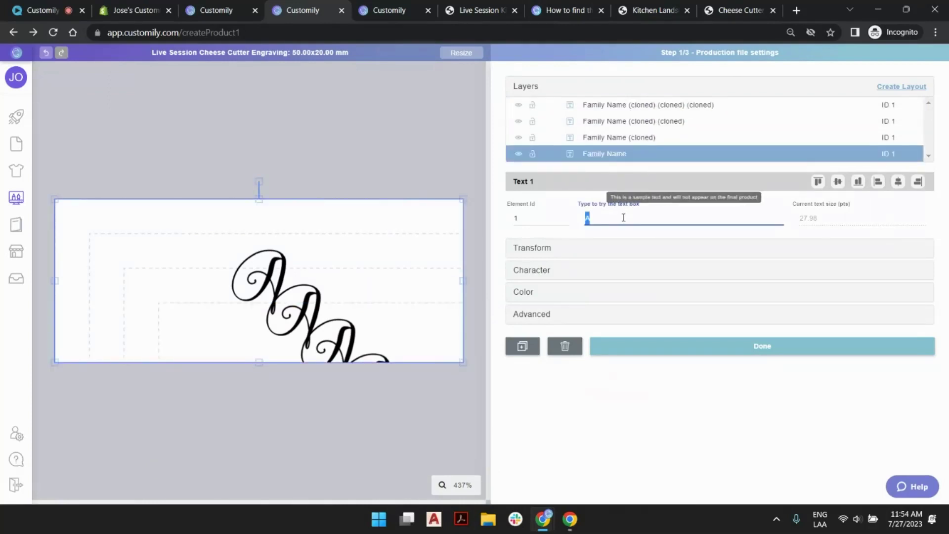
type("test")
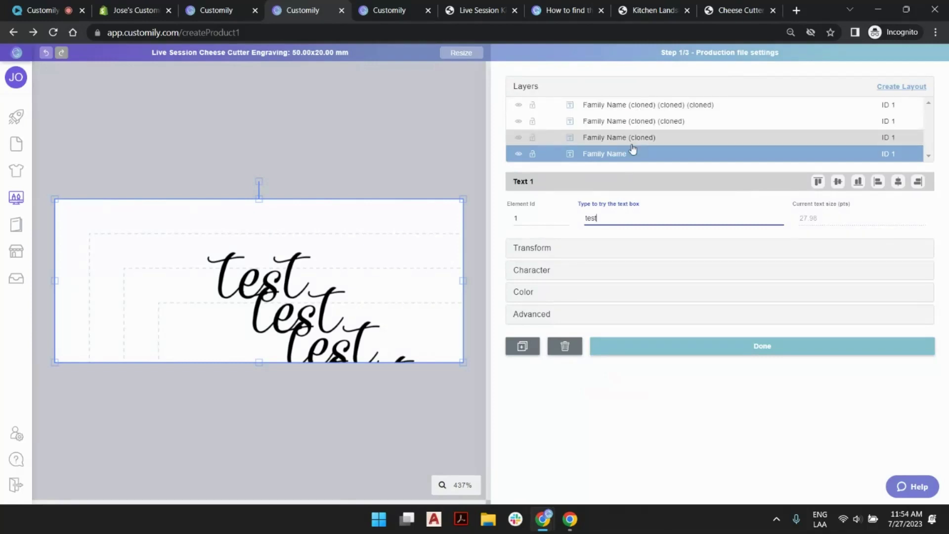
- Select all four Family Name layers and center them horizontally and vertically on the workspace
left_click(612, 140)
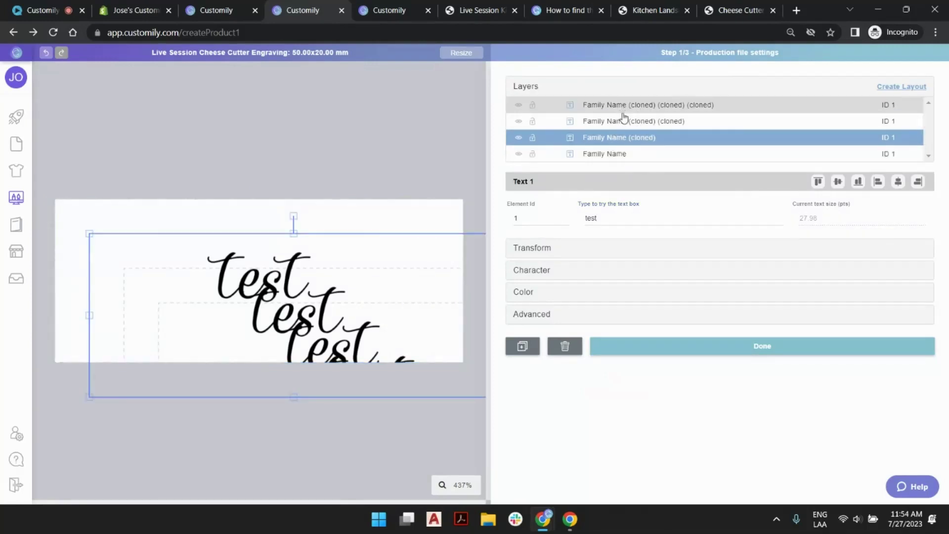
left_click(616, 152)
left_click(621, 110)
left_click(630, 154, "shift")
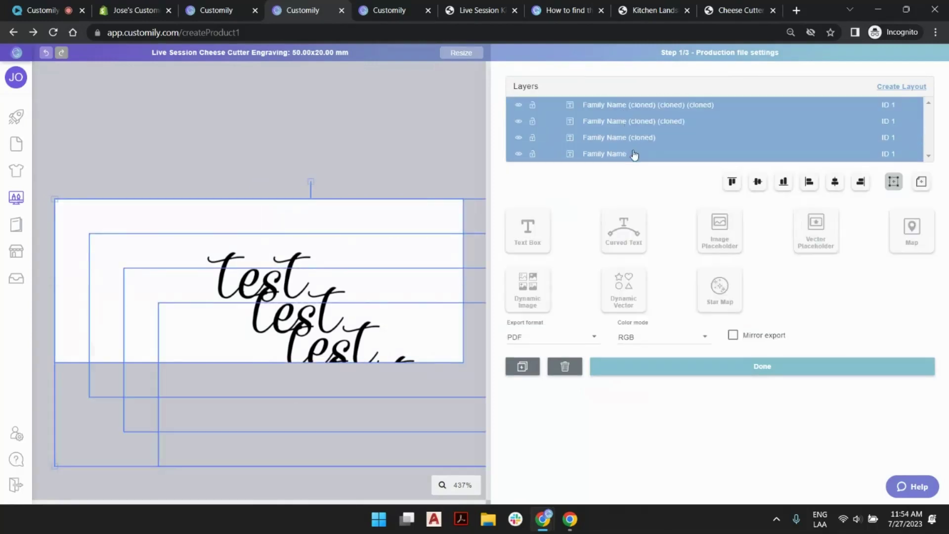
left_click(836, 184)
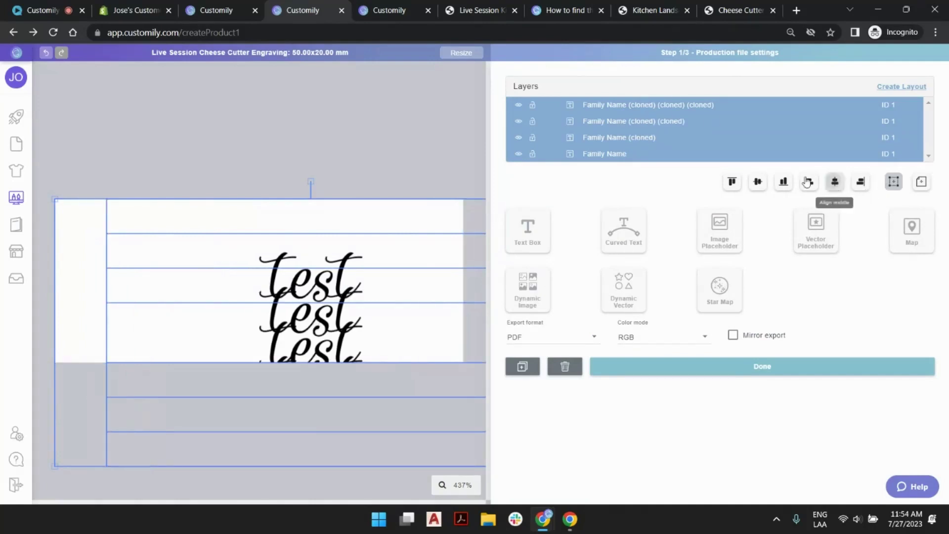
left_click(759, 183)
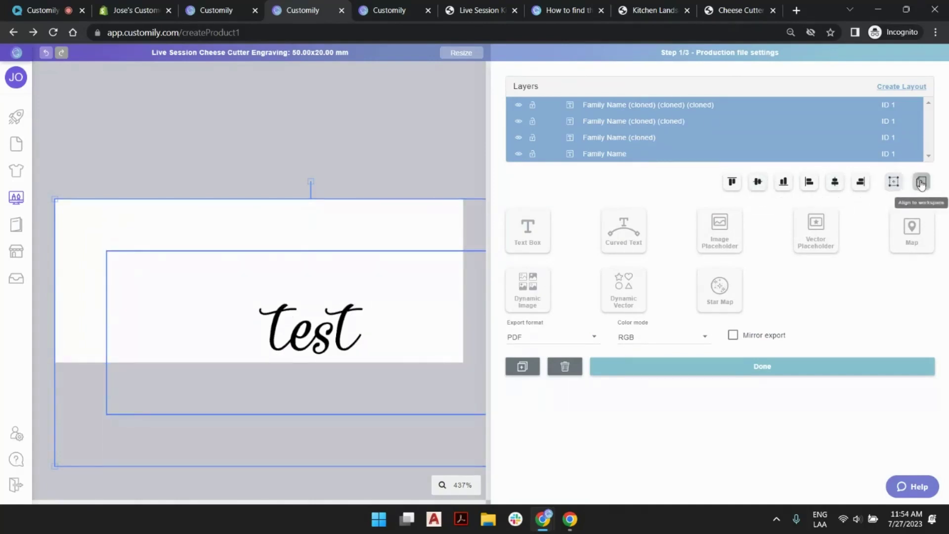
left_click(835, 182)
left_click(758, 182)
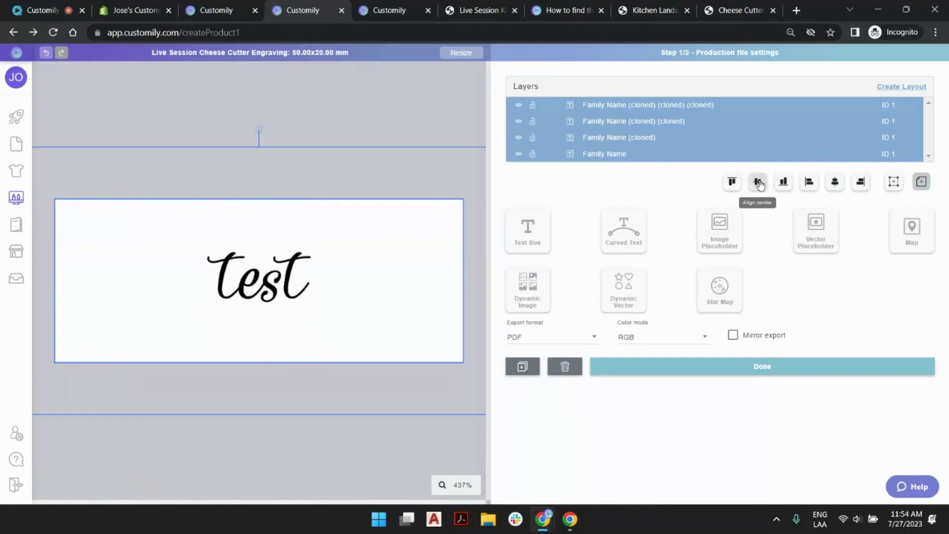
- Hide the three cloned Family Name layers in the production file, leaving only the original visible
left_click(437, 112)
left_click(518, 104)
left_click(519, 121)
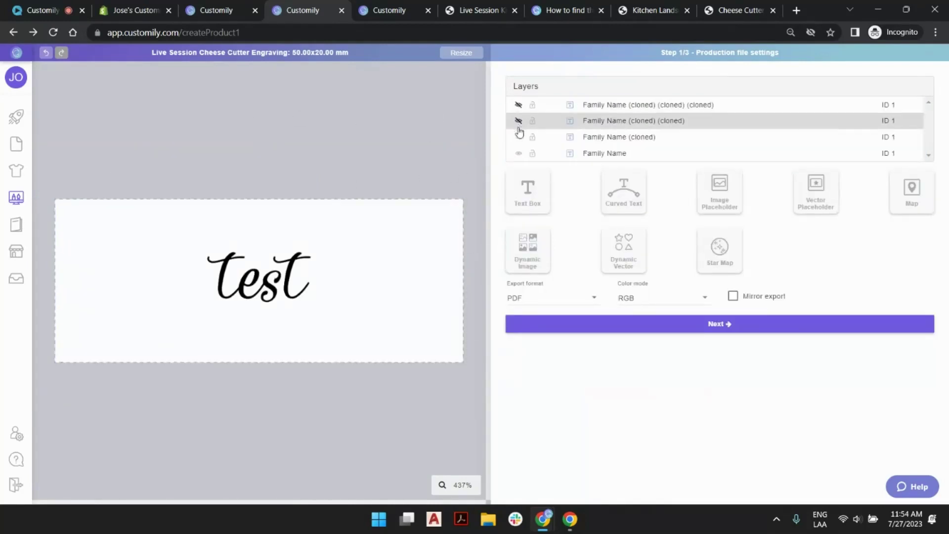
left_click(519, 137)
left_click(644, 159)
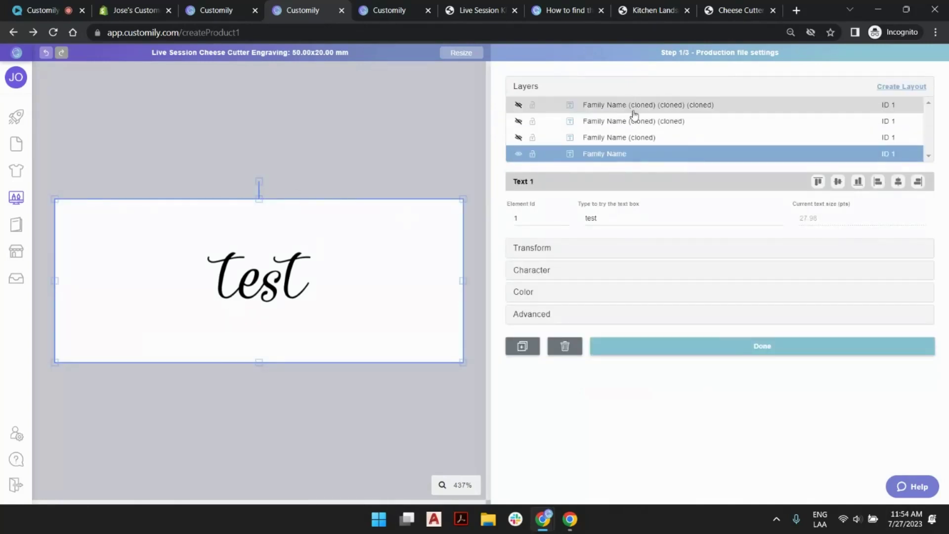
left_click(697, 352)
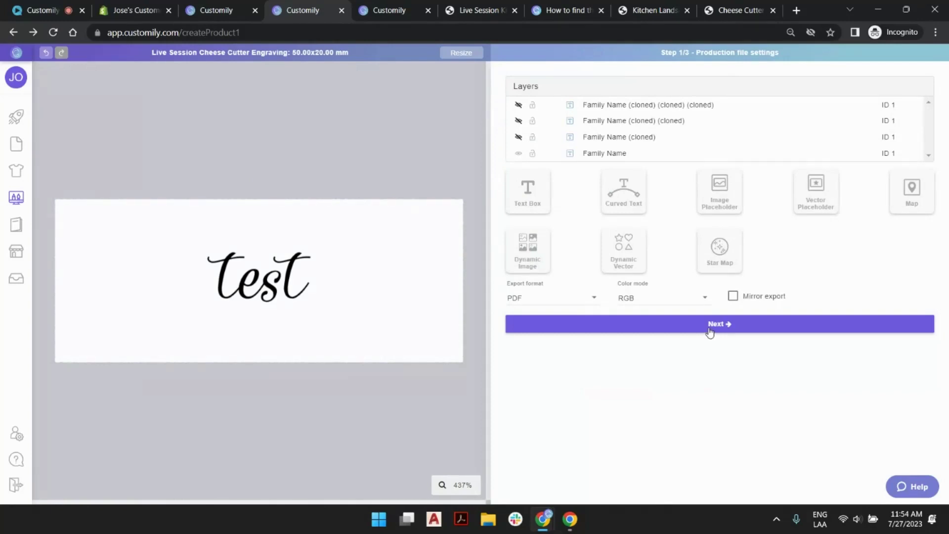
- Proceed to the preview settings and upload cheese knives base.png as the background for the duplicated text layers
left_click(711, 330)
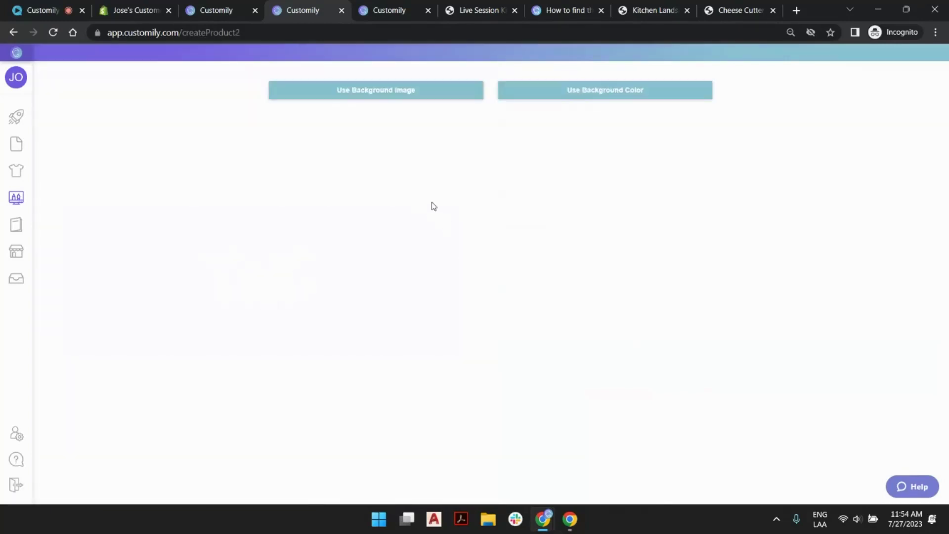
left_click(430, 92)
left_click(446, 118)
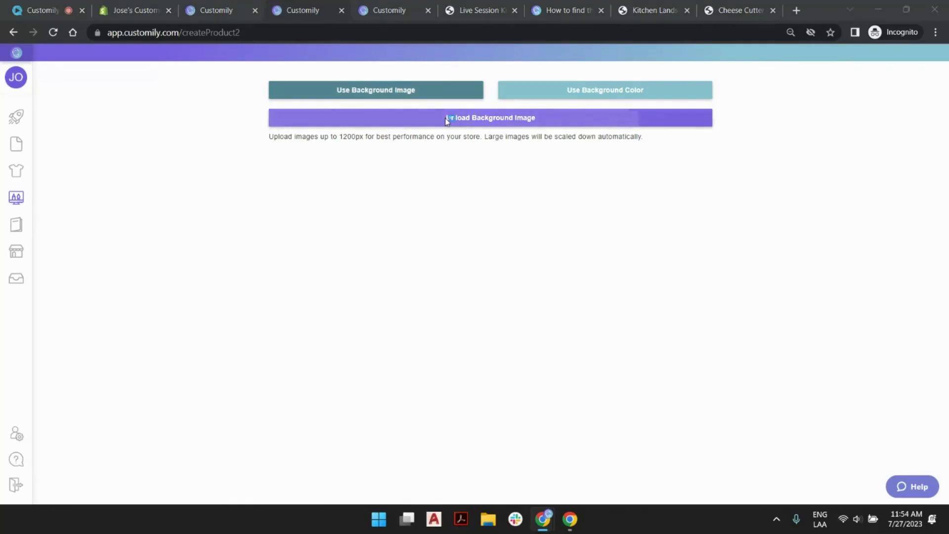
double_click(434, 155)
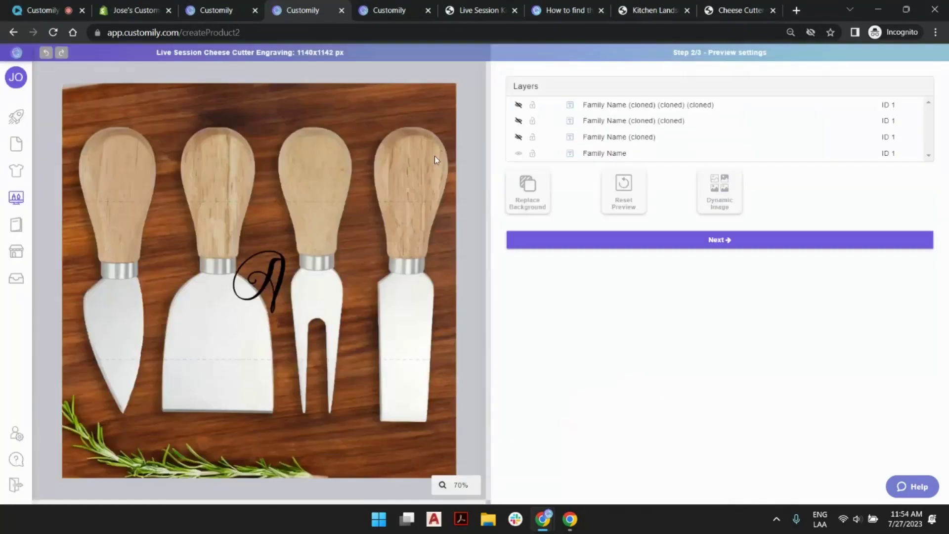
- Make the three cloned Family Name layers visible in the preview
left_click(519, 137)
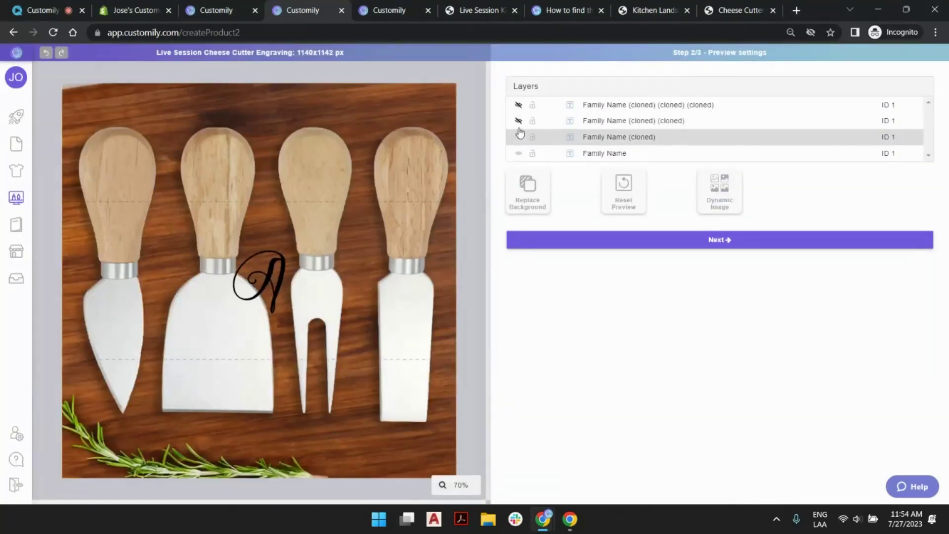
left_click(518, 121)
left_click(518, 105)
- Set the Family Name layer's sample text in the preview to "The Smith's"
left_click(593, 105)
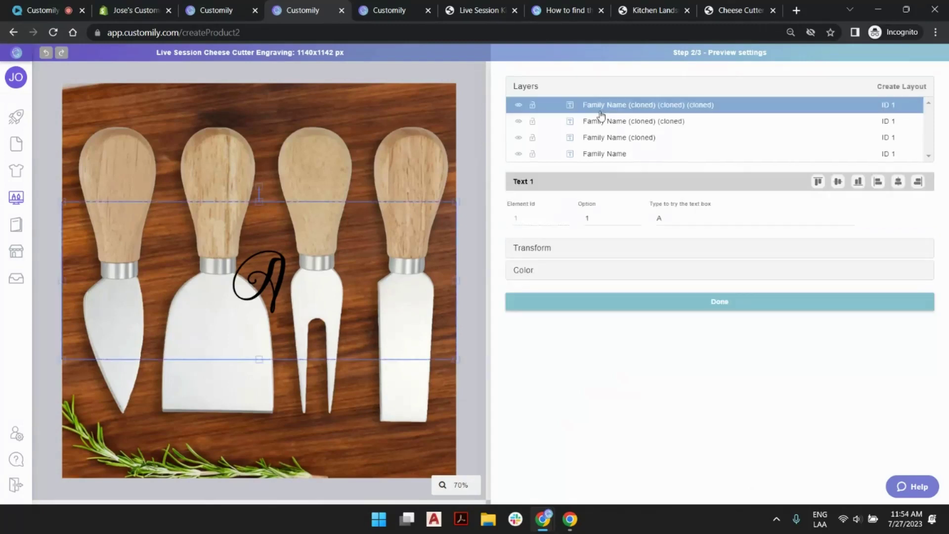
left_click(599, 154, "shift")
left_click(611, 155)
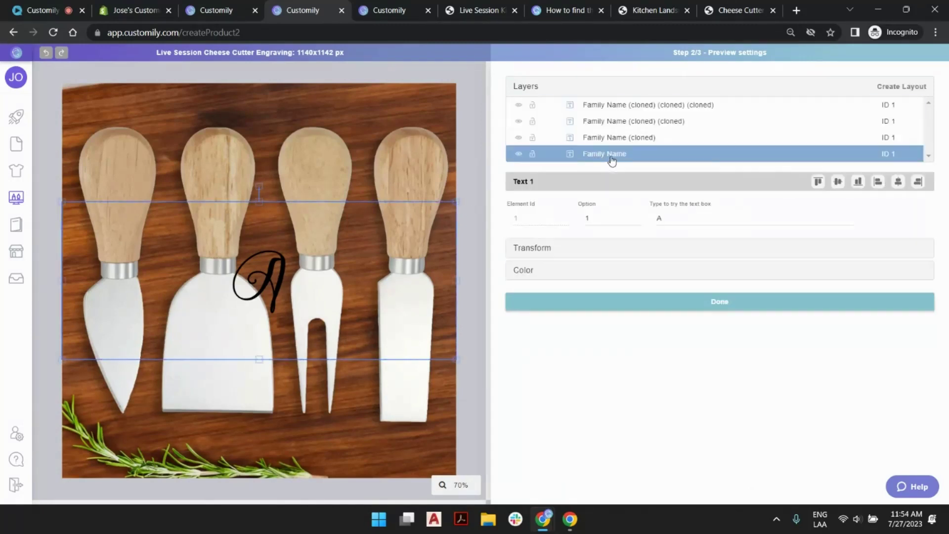
left_click(676, 218)
type("The Smith")
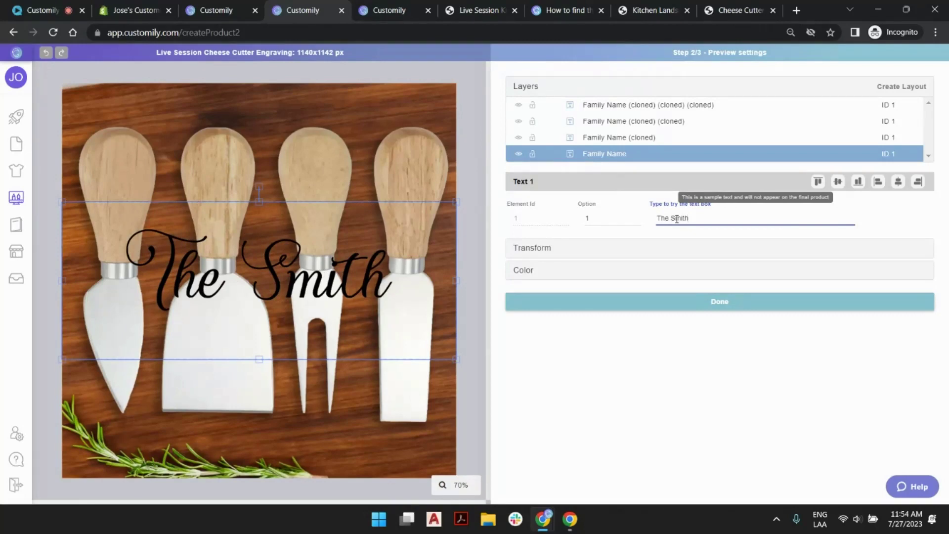
type("'s")
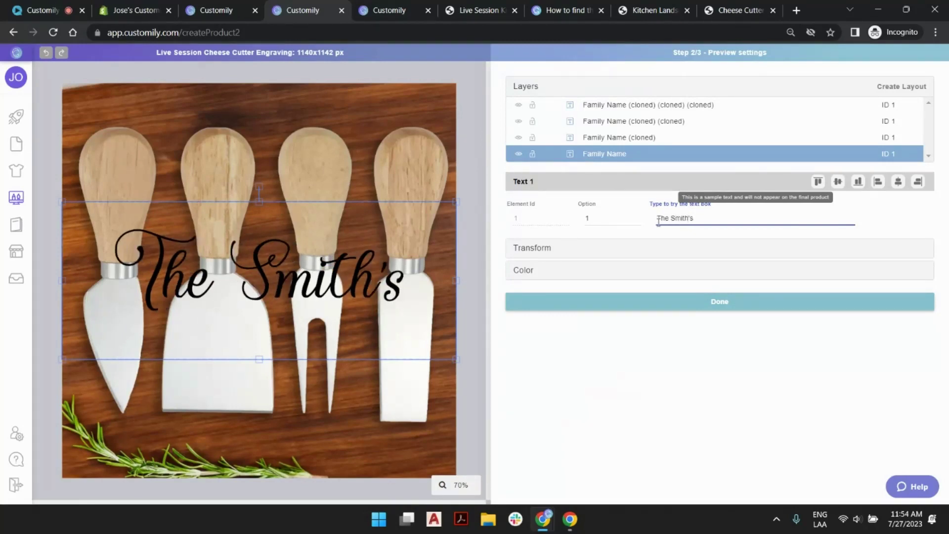
- Shrink all four Family Name layers together, rotate them to read upwards, and place them on the first knife's handle
left_click(617, 109, "shift")
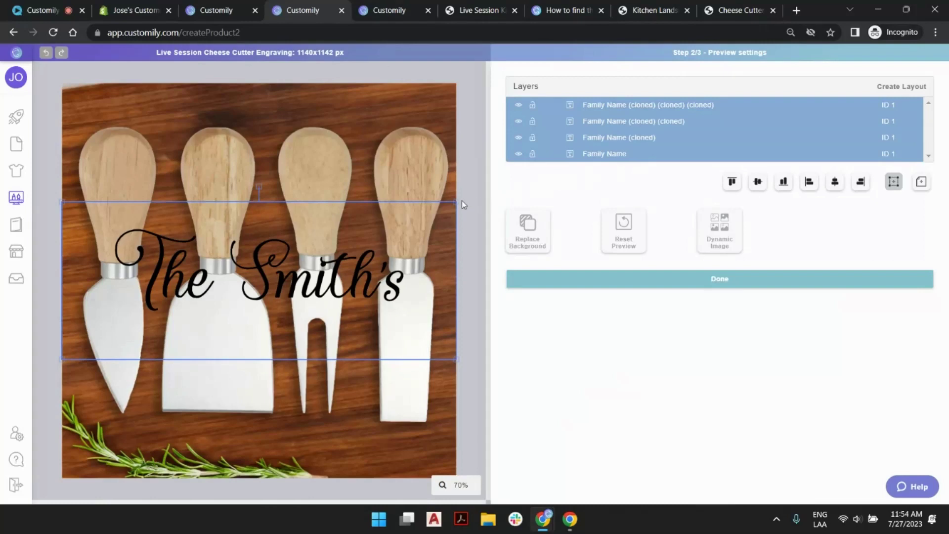
left_click_drag(455, 200, 328, 253)
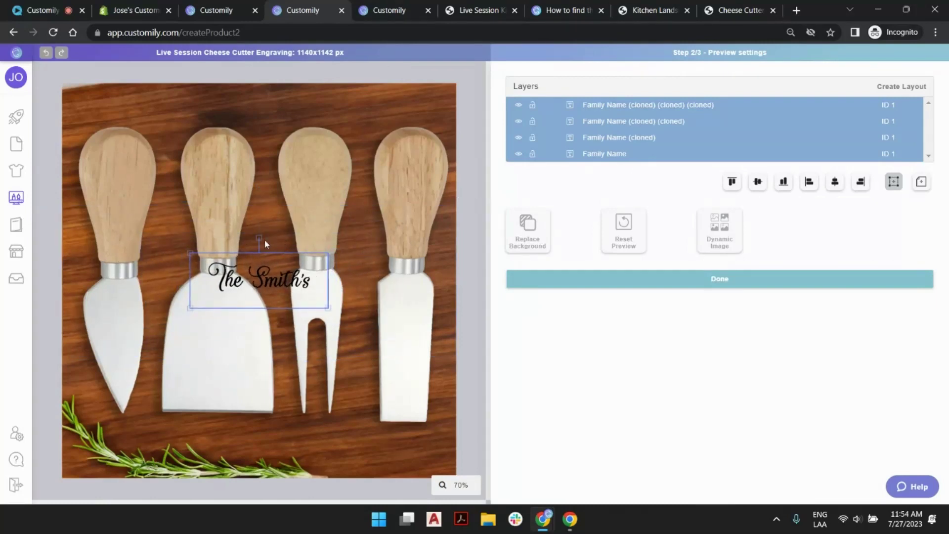
left_click_drag(256, 237, 198, 279)
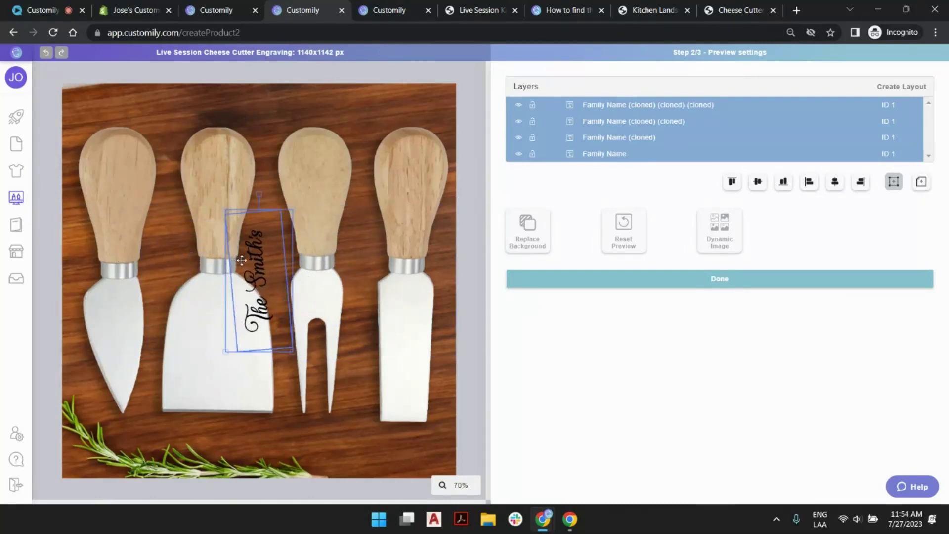
left_click_drag(242, 260, 101, 176)
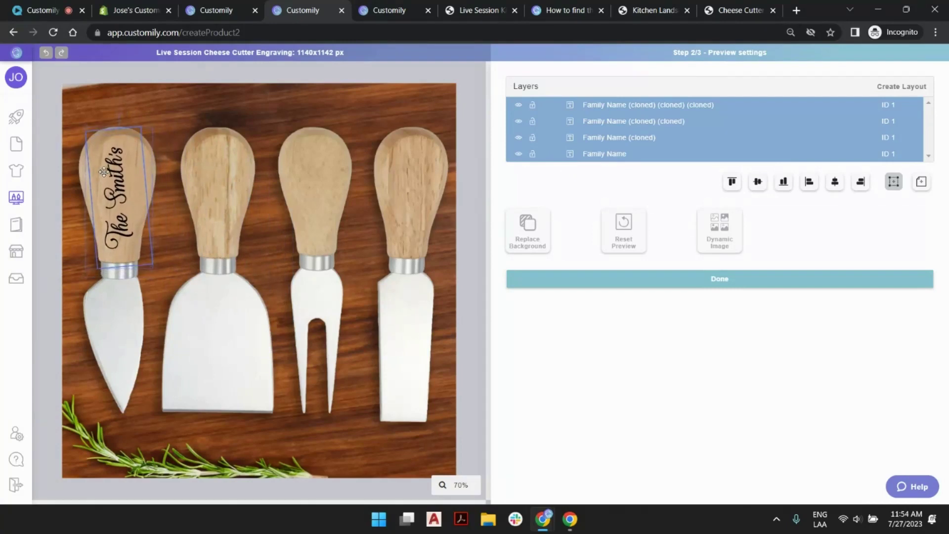
- Shrink the four overlapping Family Name layers slightly, straighten their rotation, and center them on the first knife's handle
left_click_drag(84, 123, 101, 136)
left_click_drag(107, 168, 103, 167)
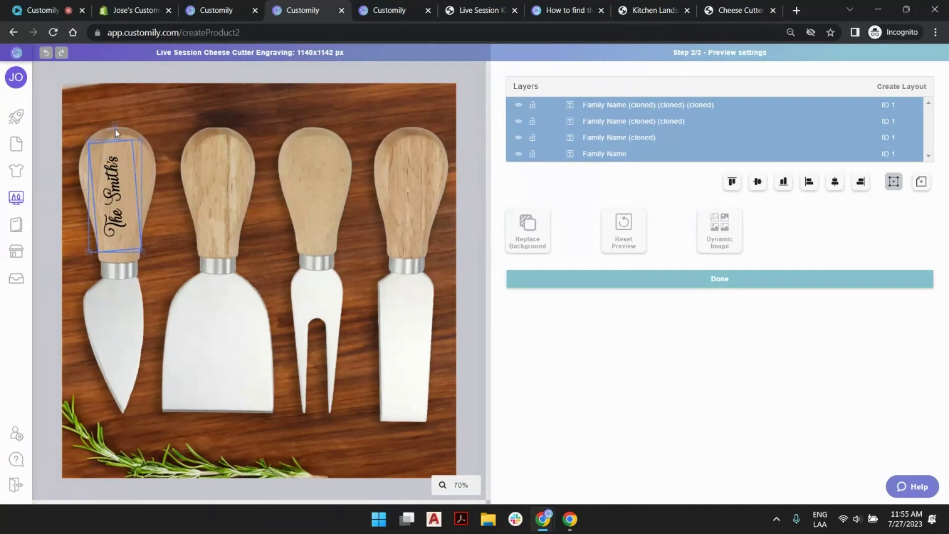
left_click_drag(114, 124, 119, 124)
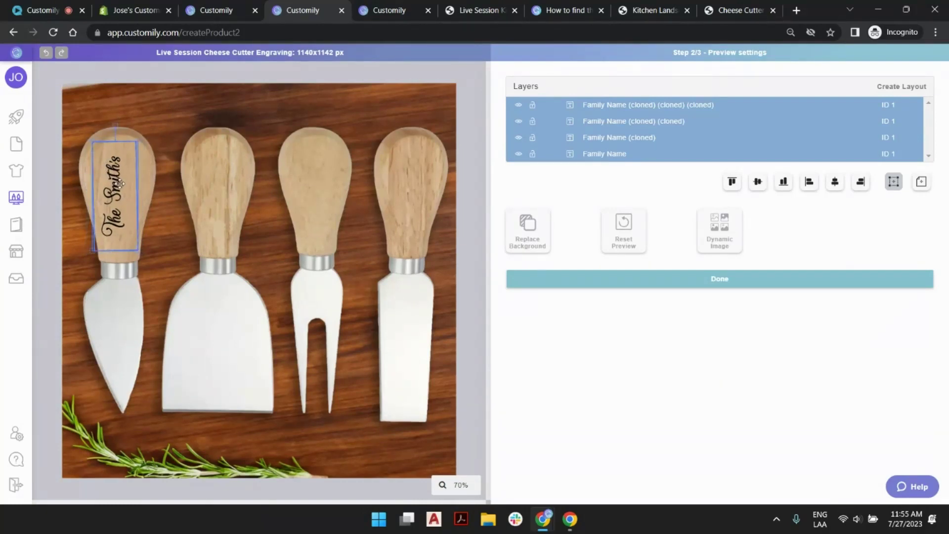
left_click_drag(120, 183, 122, 183)
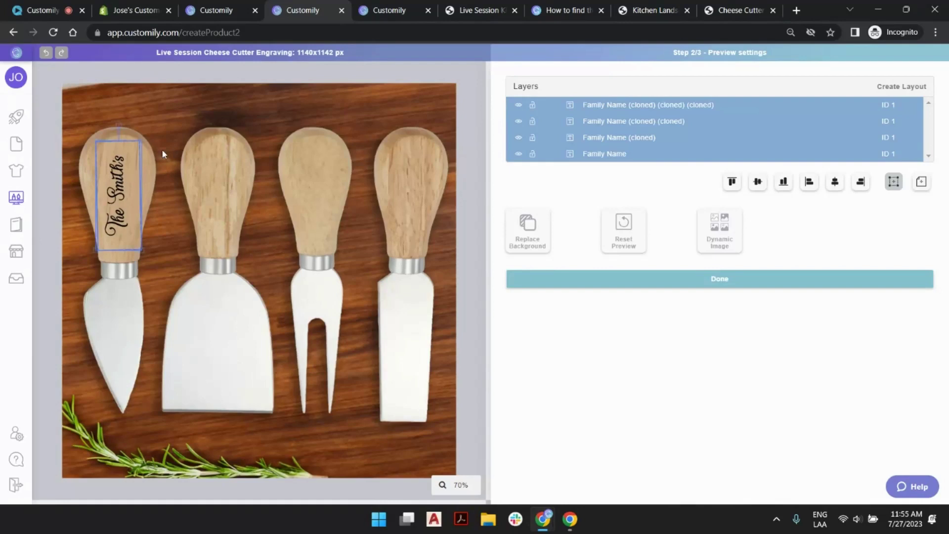
- Distribute the three cloned Family Name layers onto the second, third and fourth knife handles, one on each
left_click(629, 137)
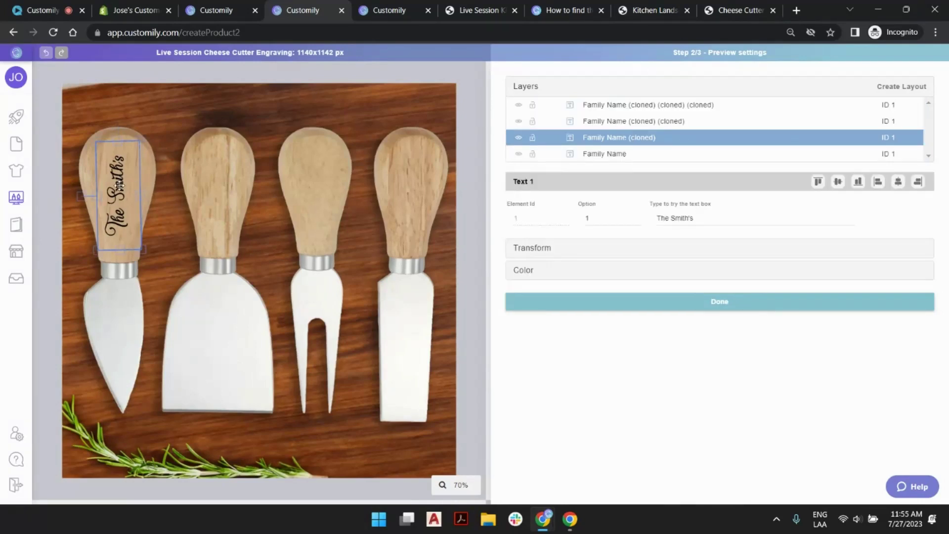
mouse_move(122, 186)
left_mouse_down()
mouse_move(415, 187)
mouse_move(140, 194)
mouse_move(321, 171)
mouse_move(315, 168)
left_mouse_up()
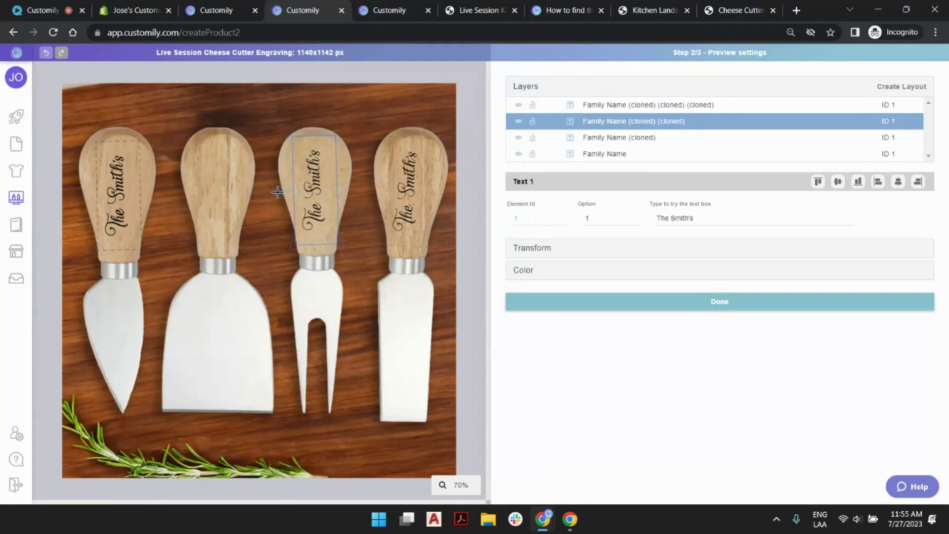
left_click_drag(121, 202, 221, 200)
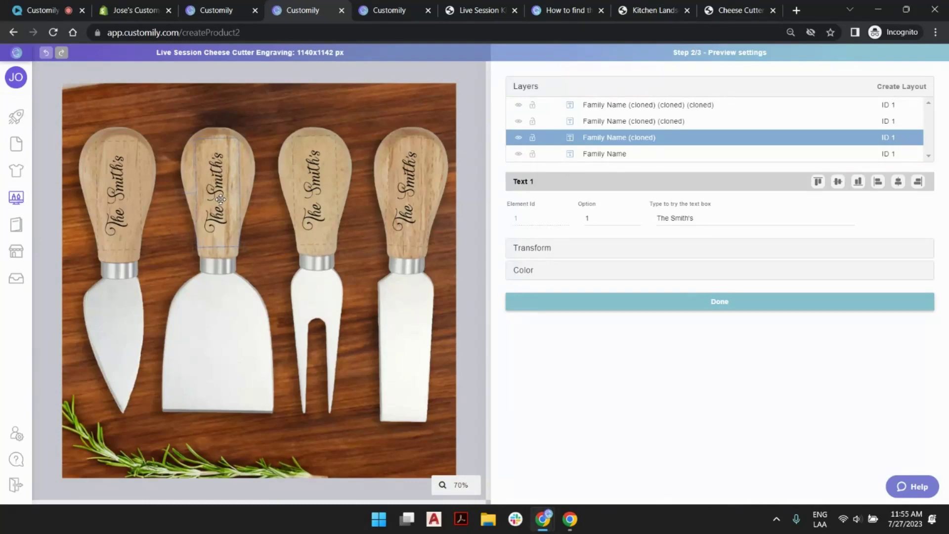
- Set the first handle's text fill to the brown sampled from the upper edge of the second knife's handle
left_click(123, 172)
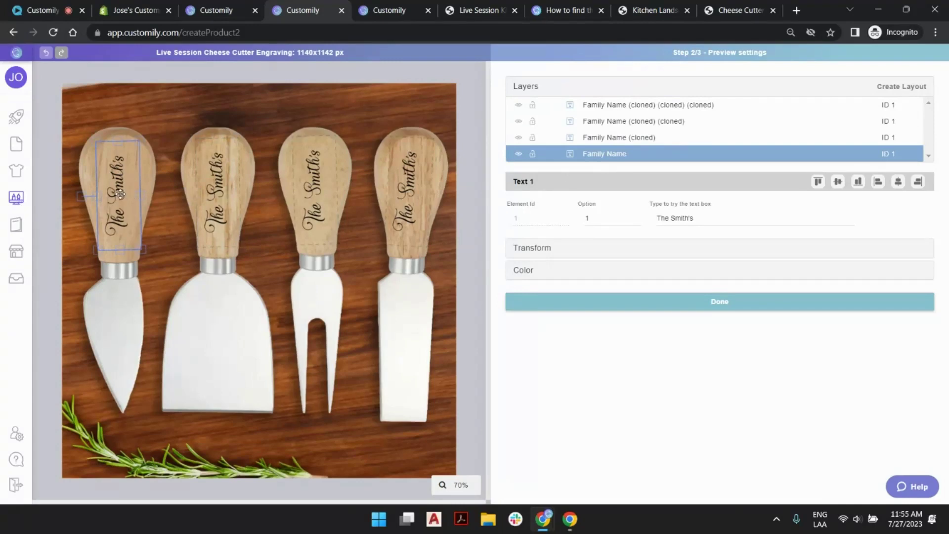
scroll(120, 194, "up", 5)
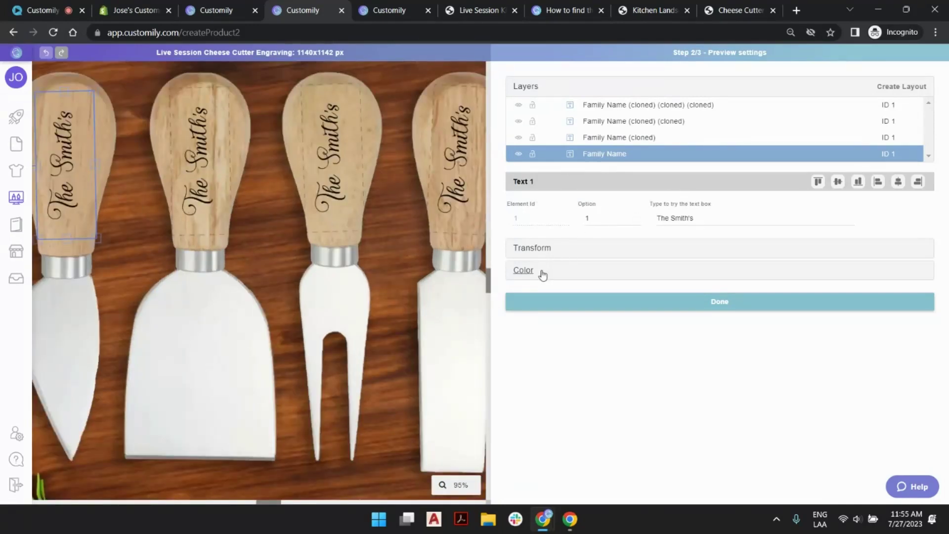
left_click(524, 271)
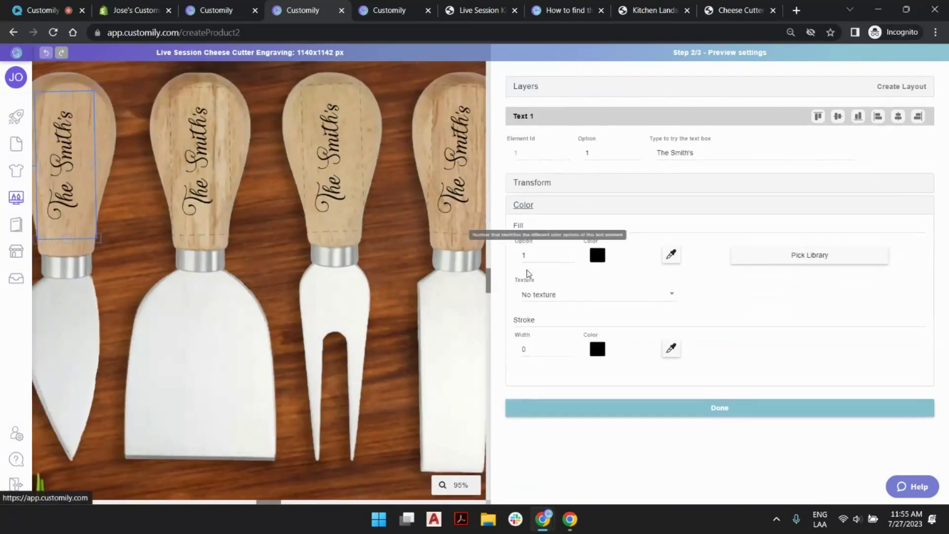
left_click(672, 261)
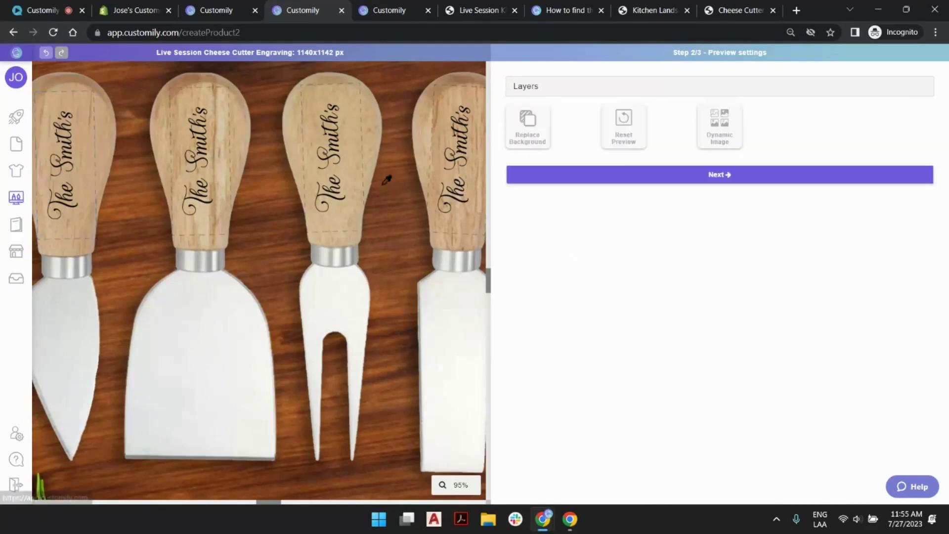
left_click(191, 75)
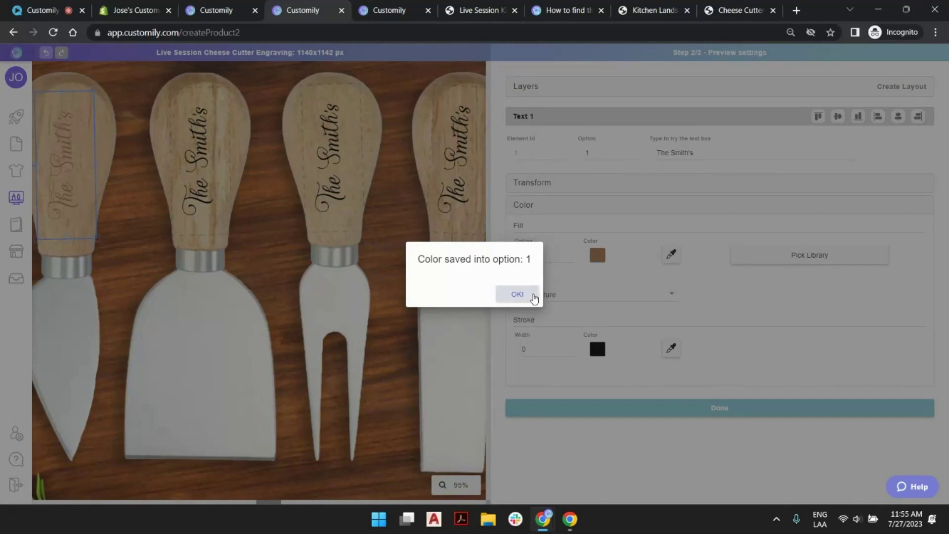
left_click(533, 294)
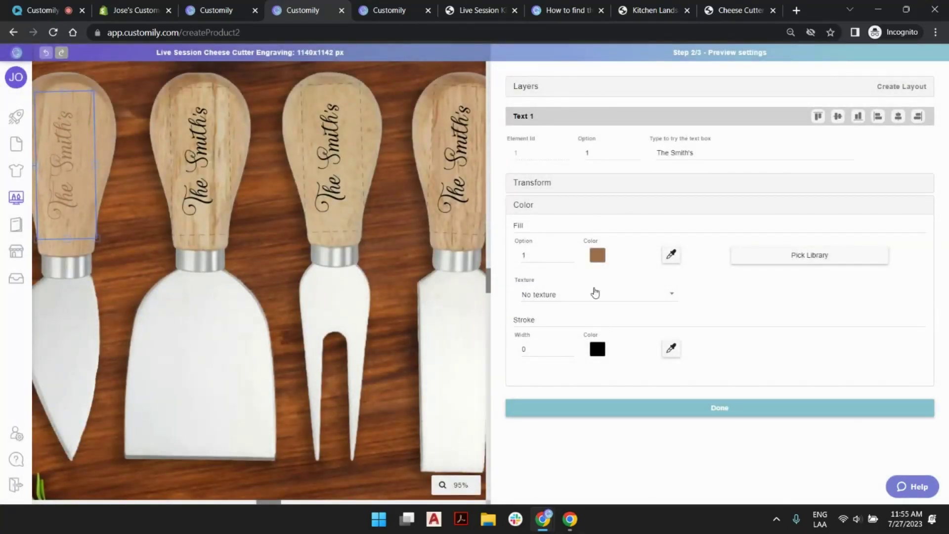
- Apply the Wood texture to the first handle's text
left_click(595, 293)
scroll(626, 349, "down", 5)
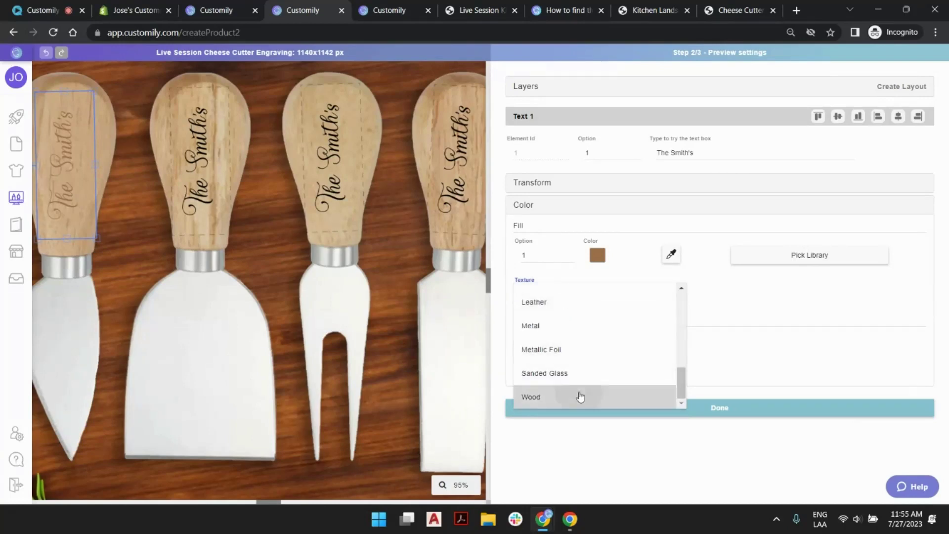
left_click(580, 394)
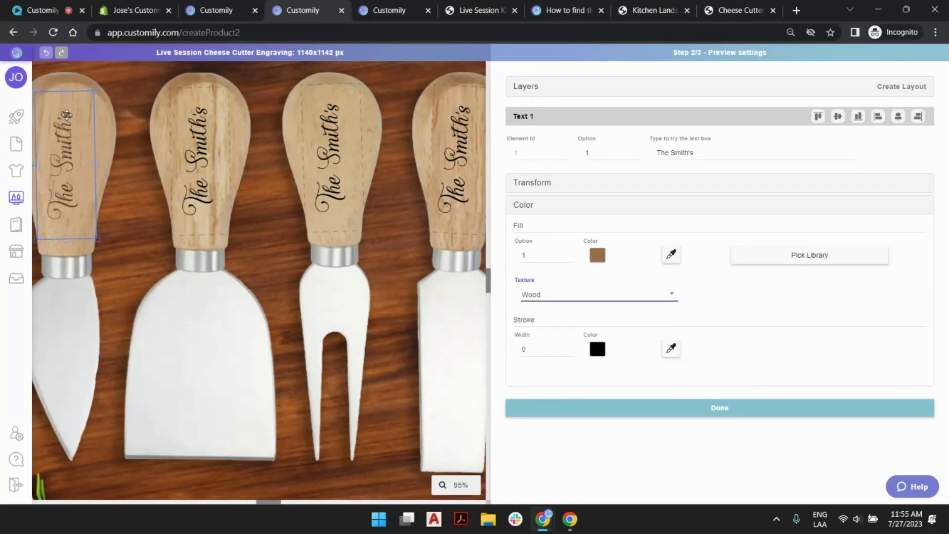
- Copy the hex code of the first handle's brown text fill
left_click(201, 129)
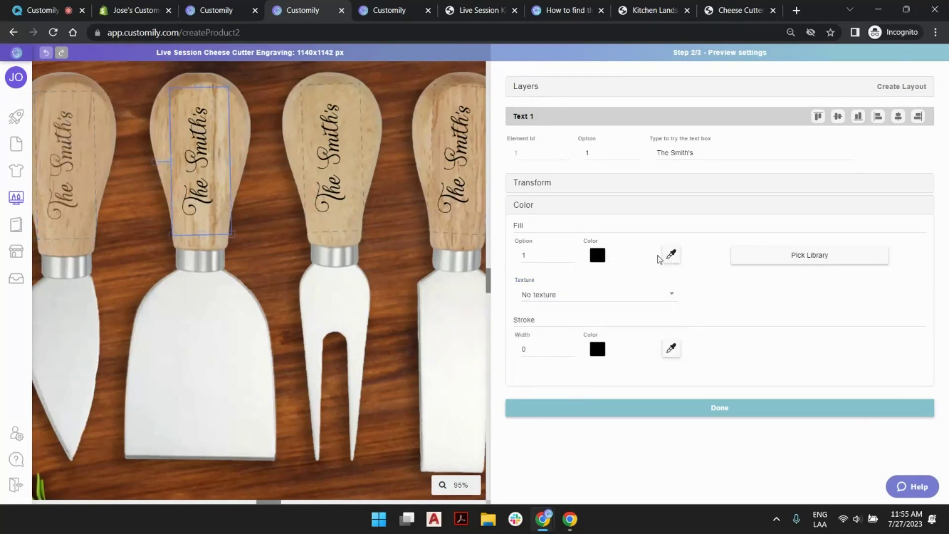
left_click(82, 146)
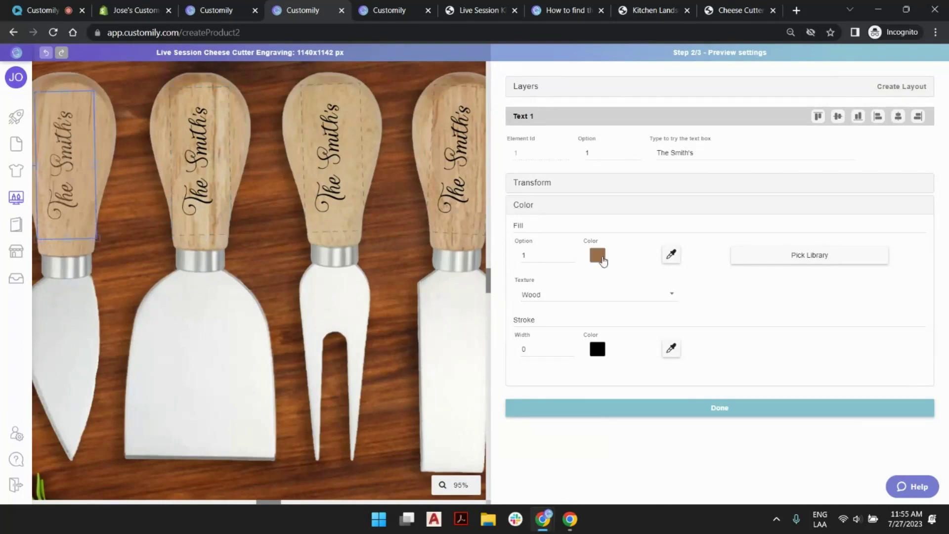
left_click(598, 255)
double_click(774, 148)
key("ctrl+c")
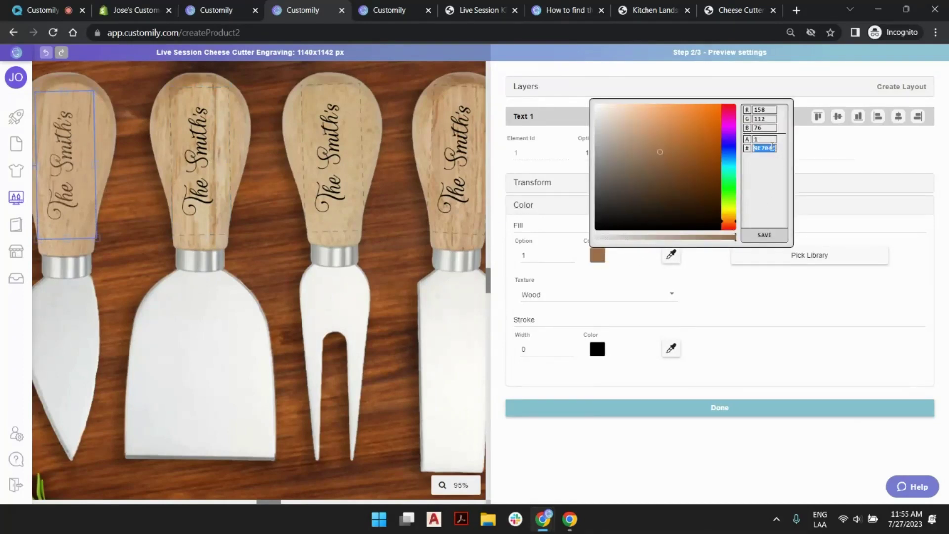
- Give the second handle's text the copied fill color 9E704C and the Wood texture
left_click(227, 165)
left_click(597, 255)
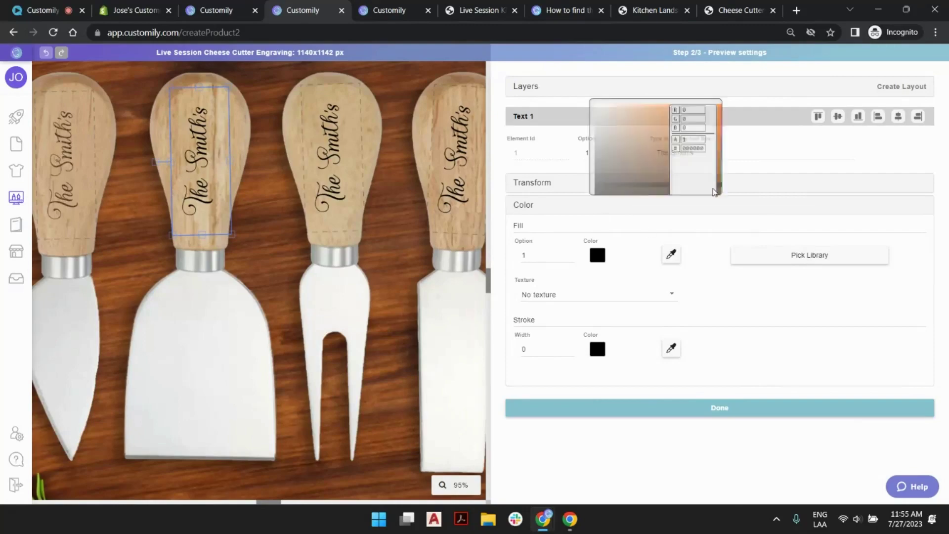
double_click(764, 148)
key("ctrl+v")
left_click(764, 235)
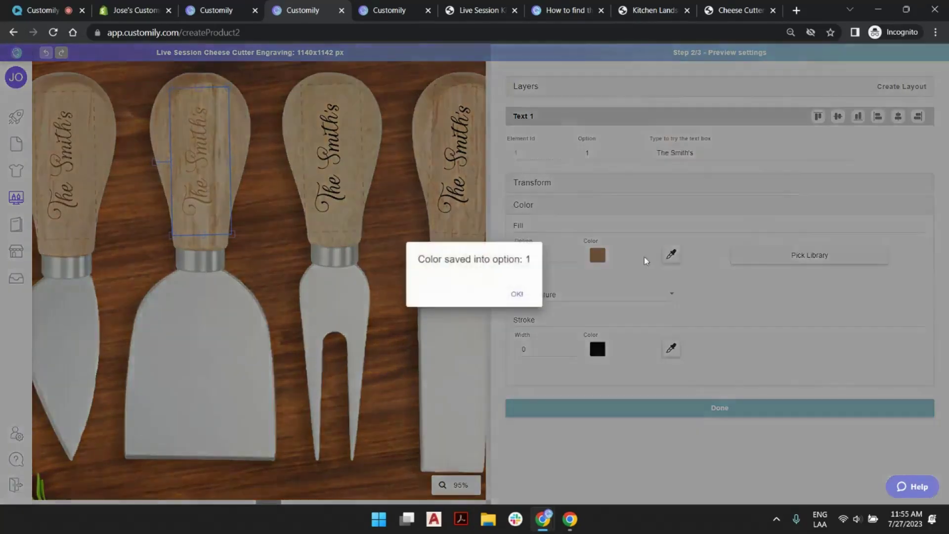
left_click(570, 300)
left_click(571, 297)
scroll(570, 340, "down", 6)
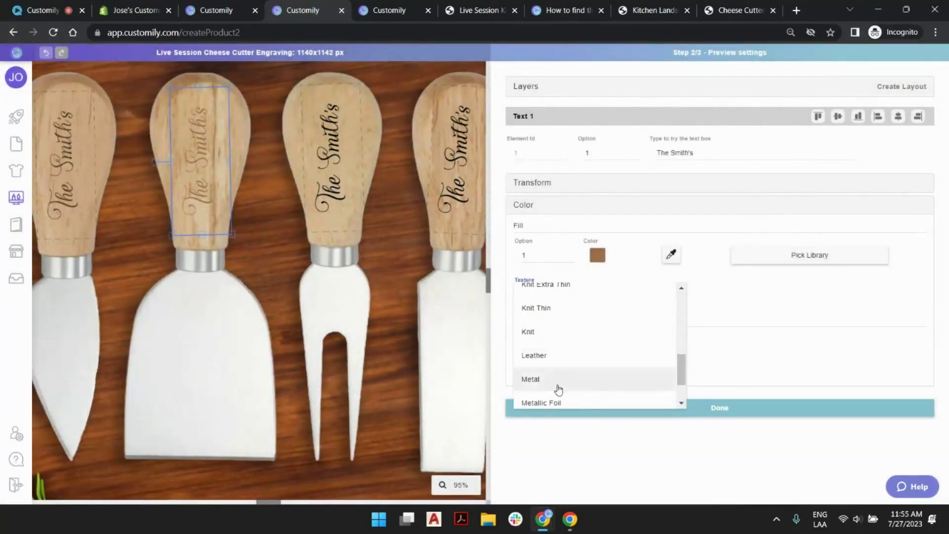
left_click(557, 396)
- Give the third handle's text the fill color 9E704C and the Wood texture
left_click(328, 120)
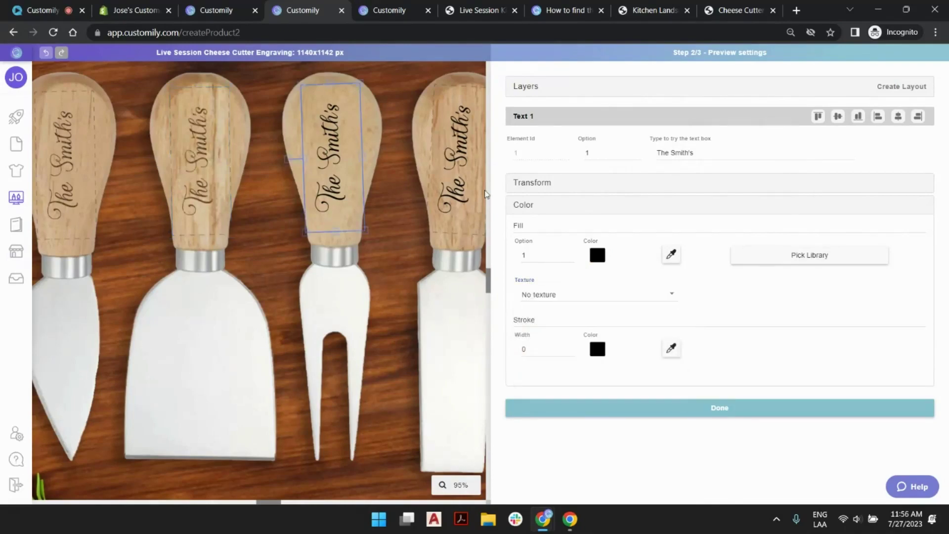
left_click(597, 255)
key("ctrl+v")
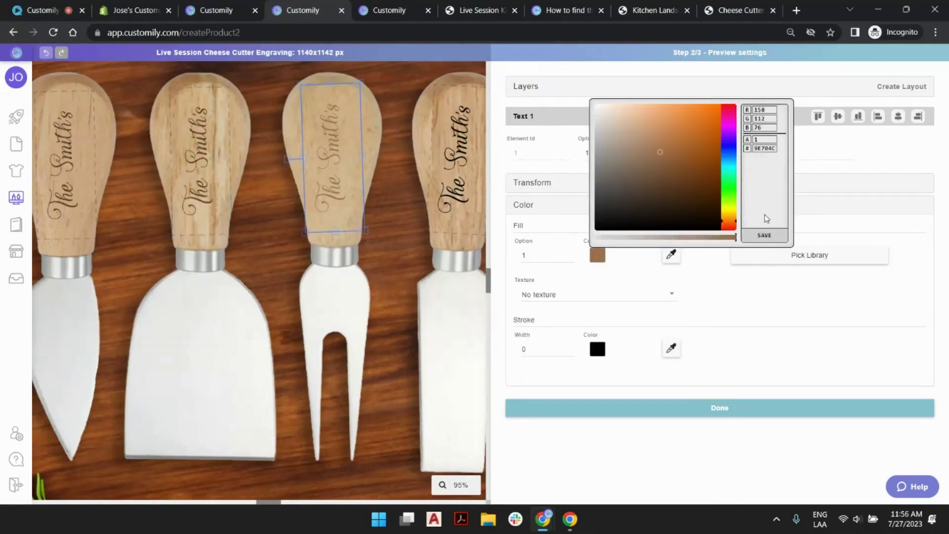
left_click(764, 235)
left_click(521, 294)
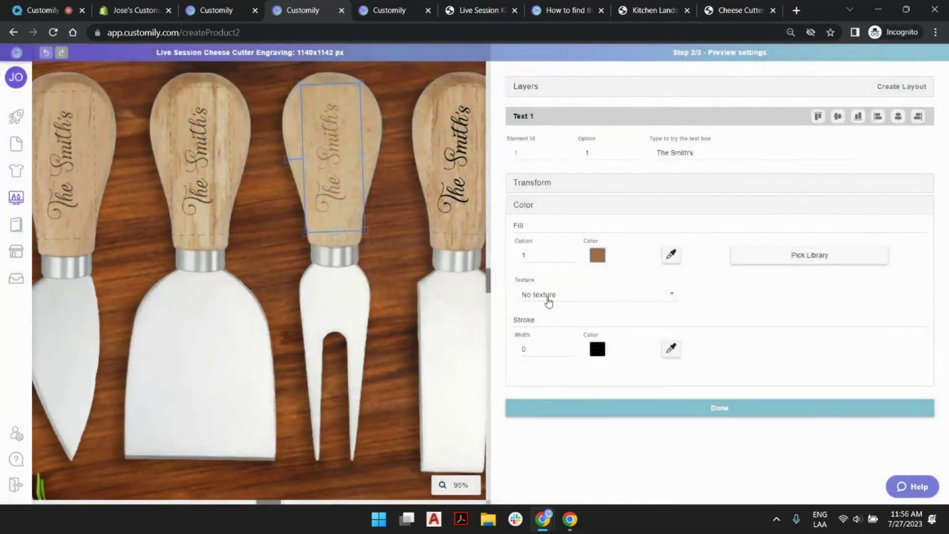
left_click(547, 296)
scroll(562, 395, "down", 2)
left_click(531, 397)
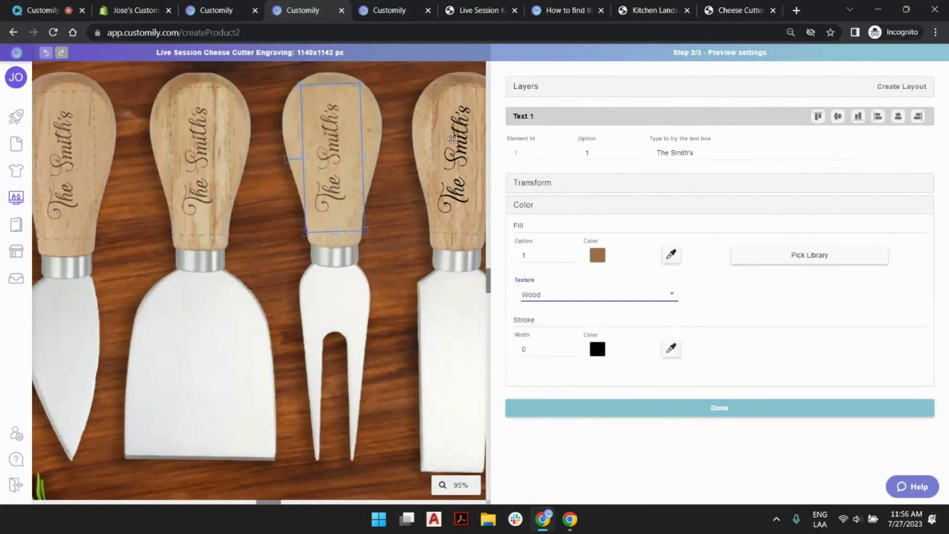
- Give the fourth handle's text the copied brown fill color and the Wood texture
left_click(459, 126)
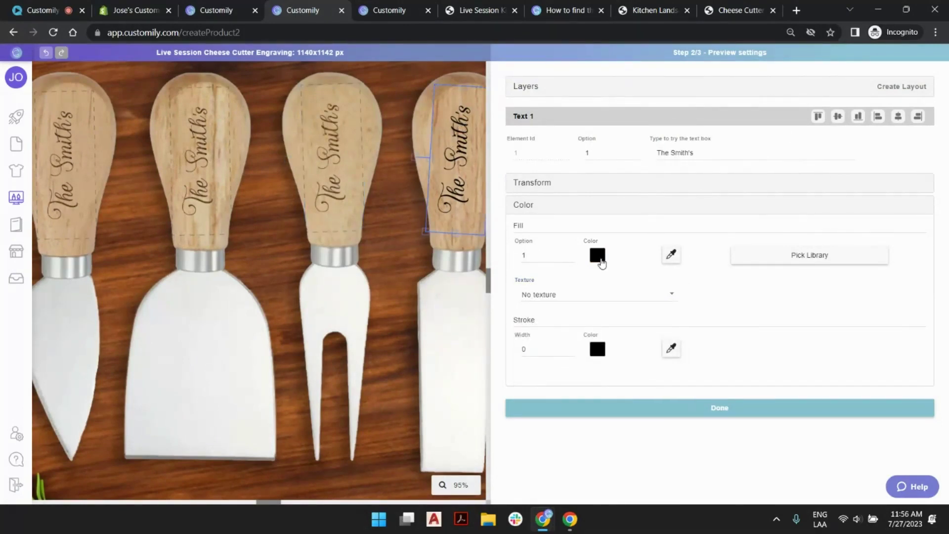
left_click(598, 257)
key("ctrl+v")
left_click(764, 235)
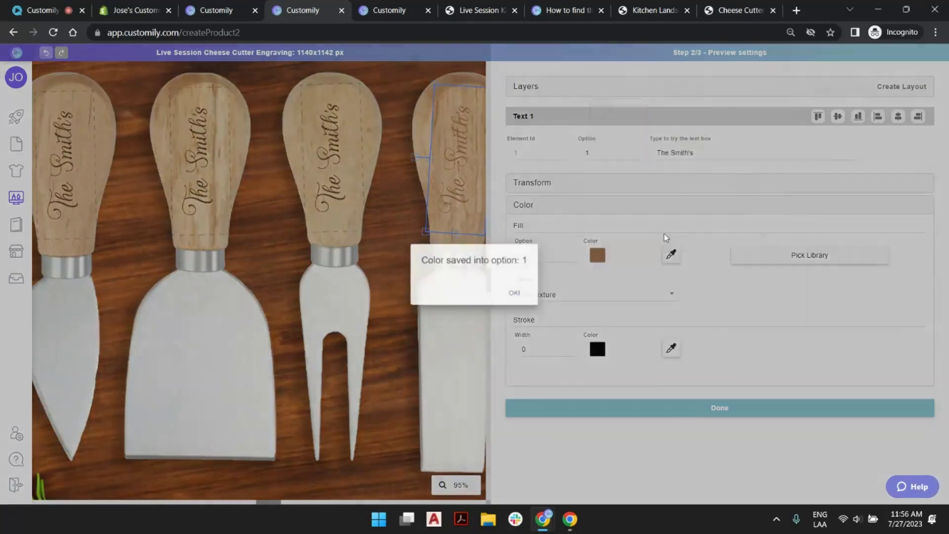
left_click(533, 296)
left_click(539, 296)
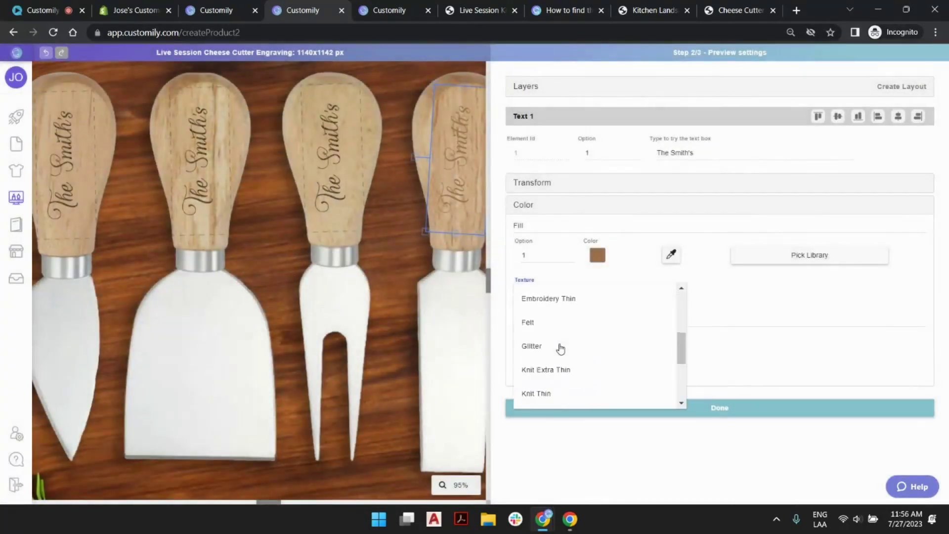
scroll(558, 371, "down", 3)
left_click(560, 398)
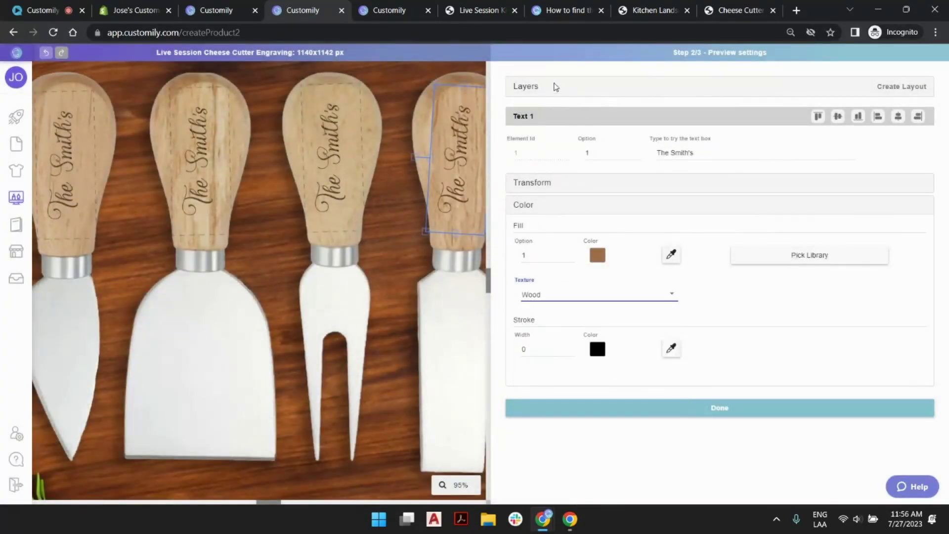
- Replace the Family Name layer's sample text with a first name to test the linked text on the handles
left_click(536, 88)
left_click(632, 154)
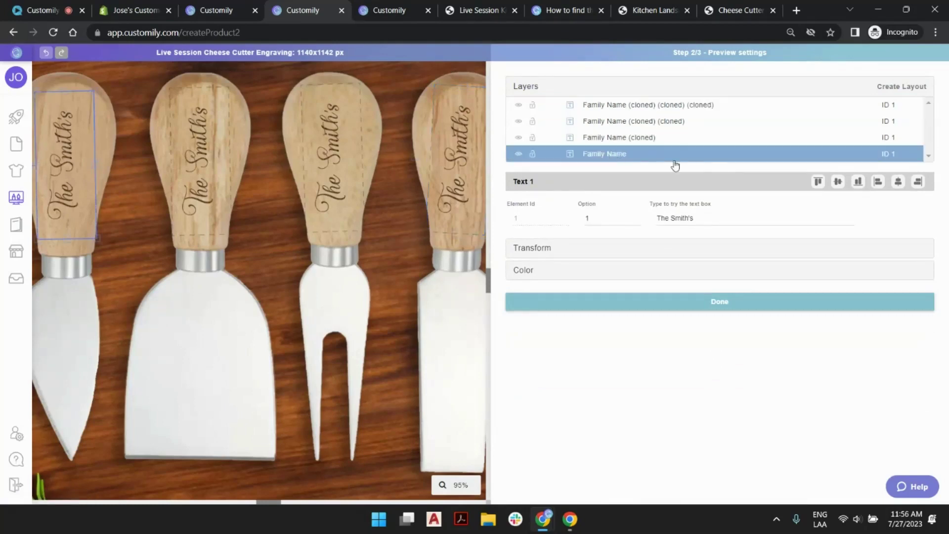
triple_click(680, 218)
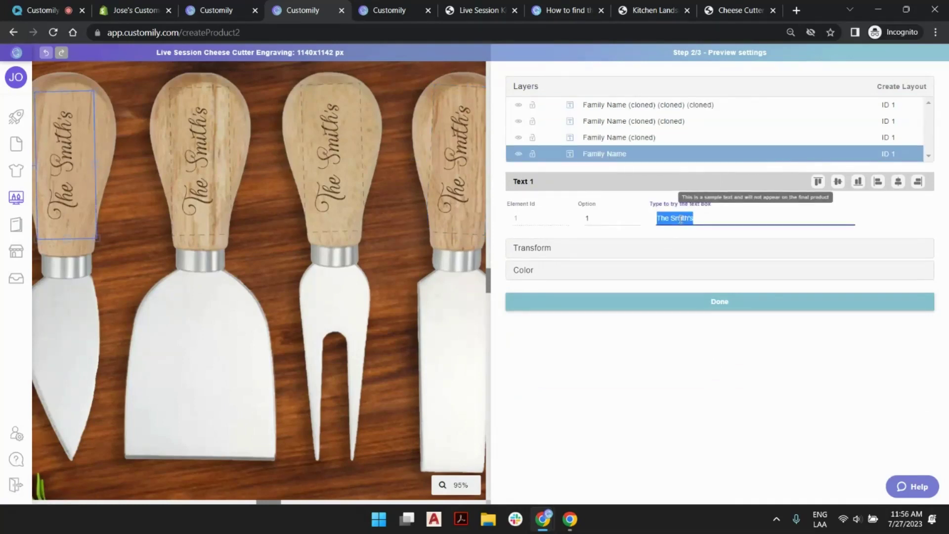
type("Josema")
mouse_move(20, 119)
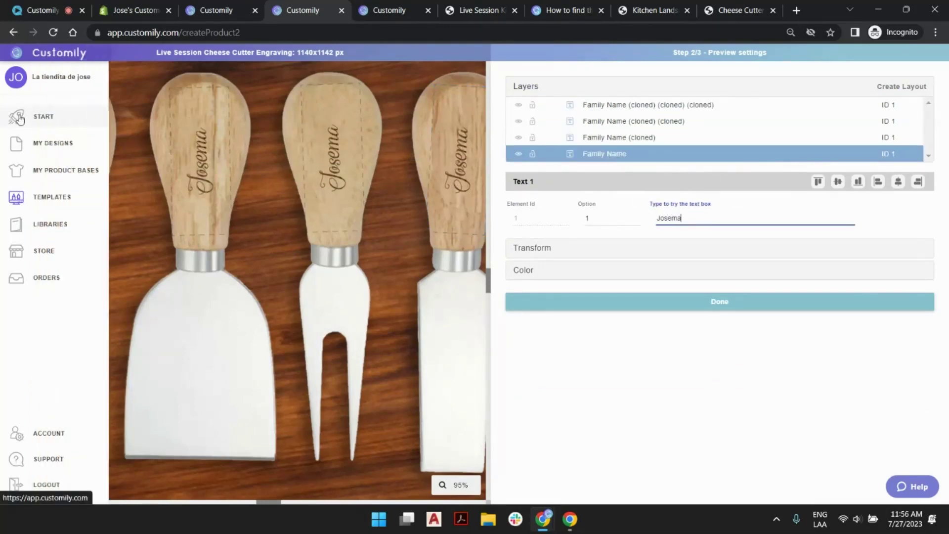
- Examine the sample text on all four handles and compare the element IDs of the Family Name layers
scroll(259, 181, "down", 5)
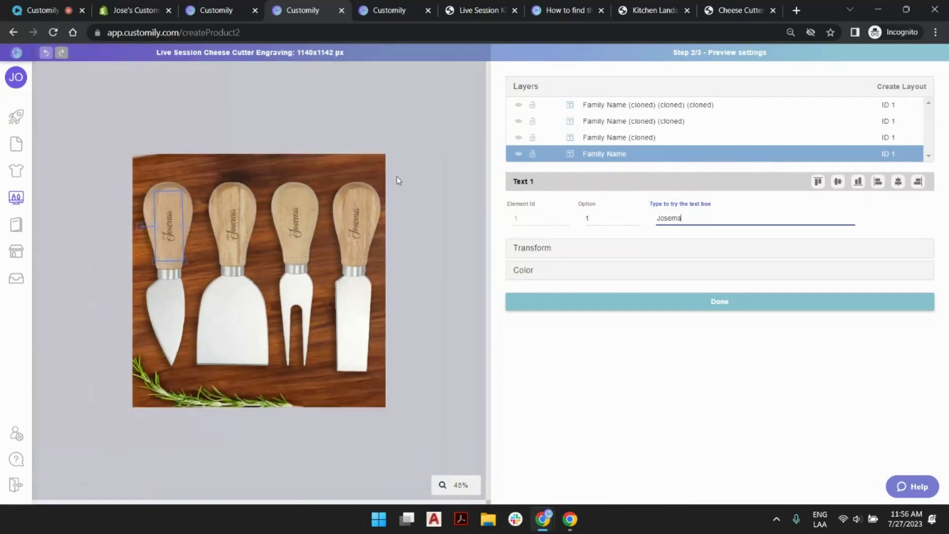
left_click(372, 131)
scroll(248, 218, "up", 1)
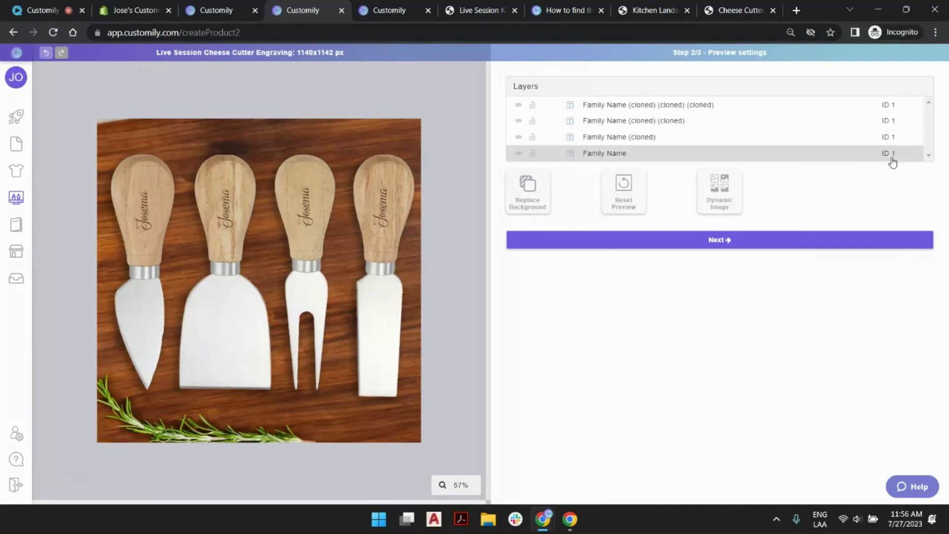
left_click(648, 138)
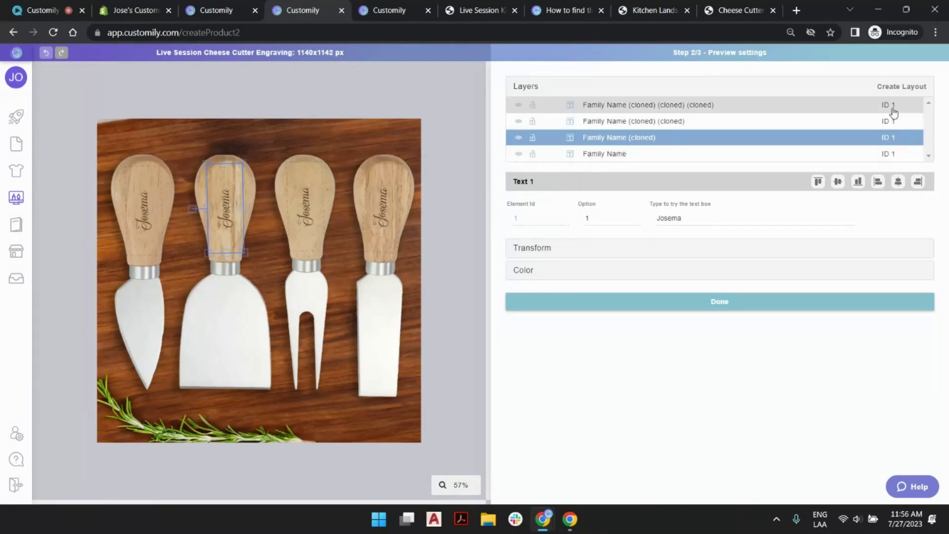
left_click(606, 157)
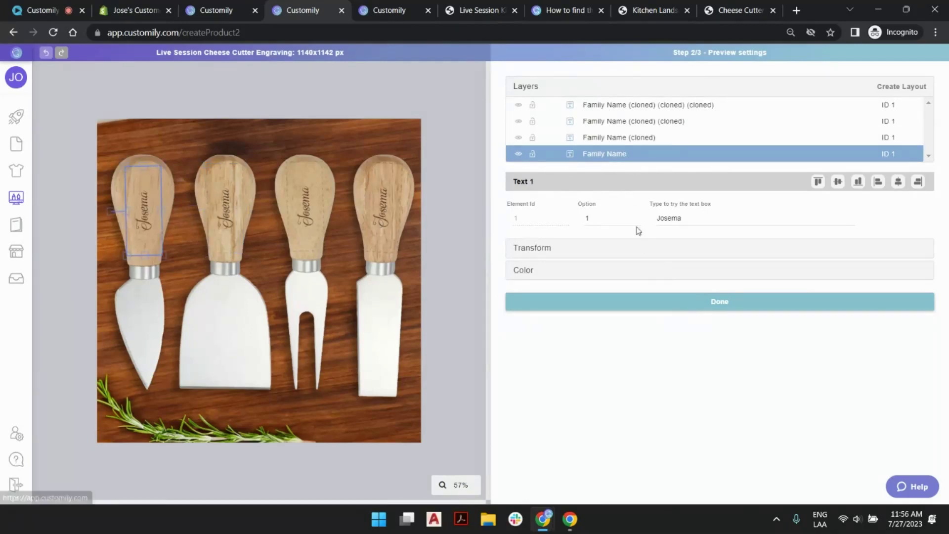
- Finish the preview settings and try the sample text "test" on the Family Name layer in the template review
left_click(718, 303)
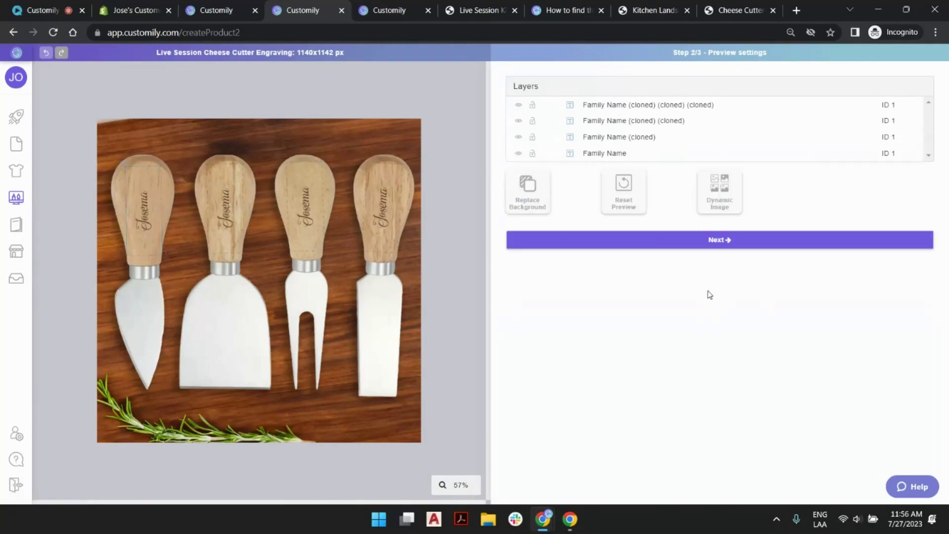
left_click(720, 242)
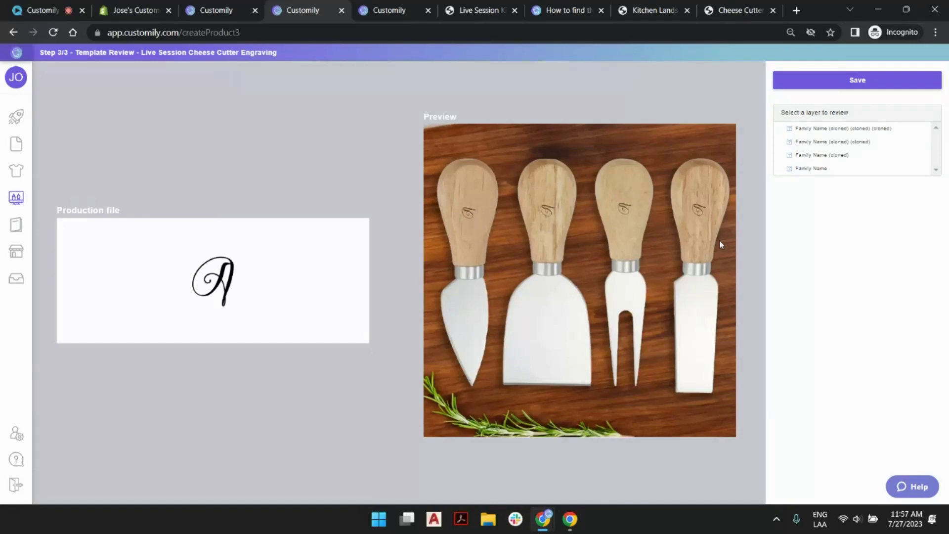
left_click(859, 172)
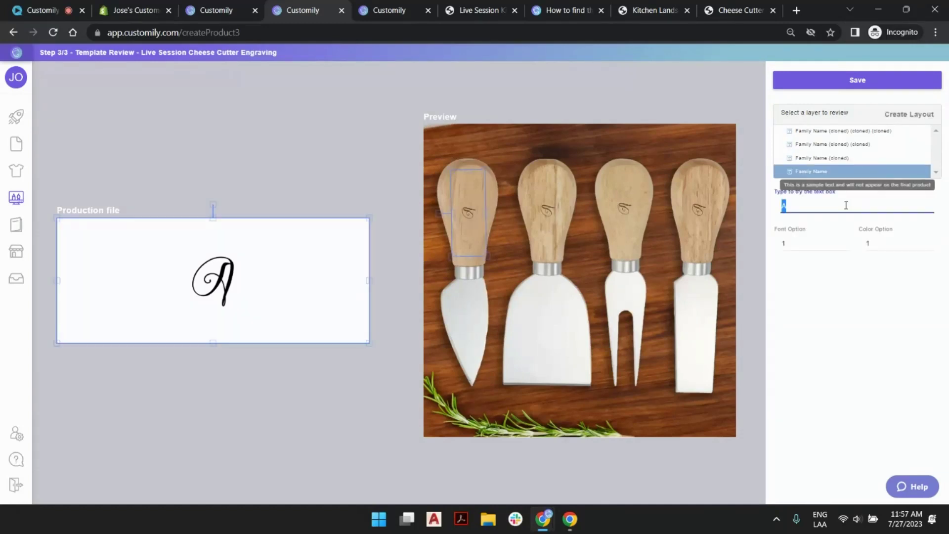
type("test")
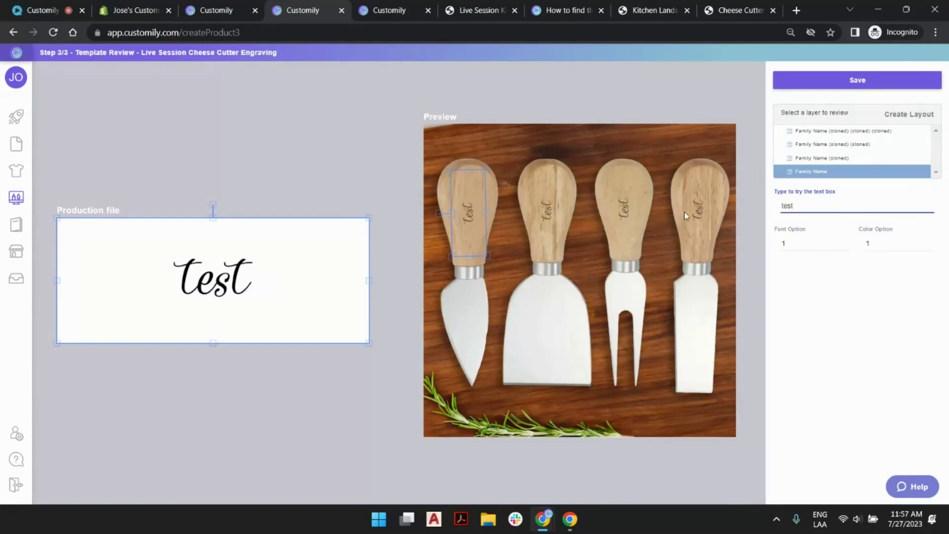
- Save the template and proceed to connecting it with a Shopify product
left_click(708, 98)
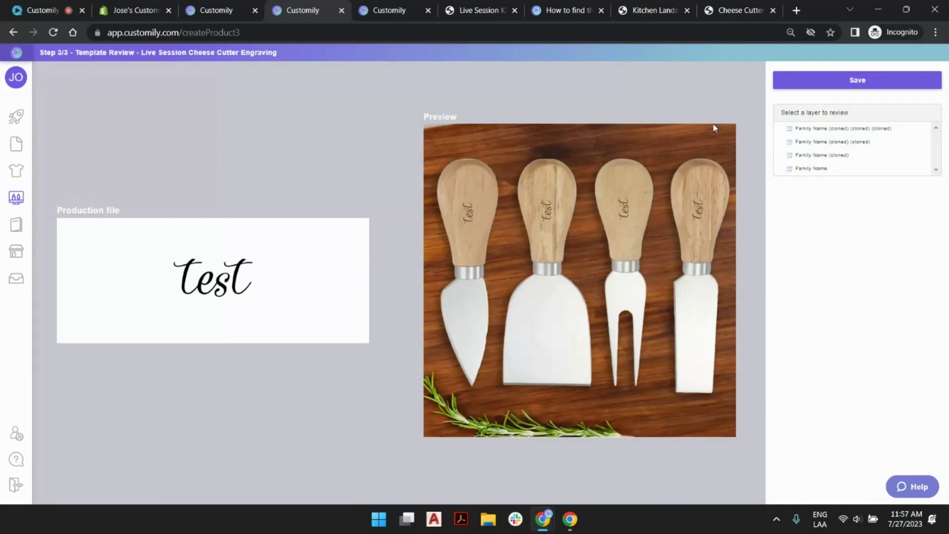
left_click(784, 86)
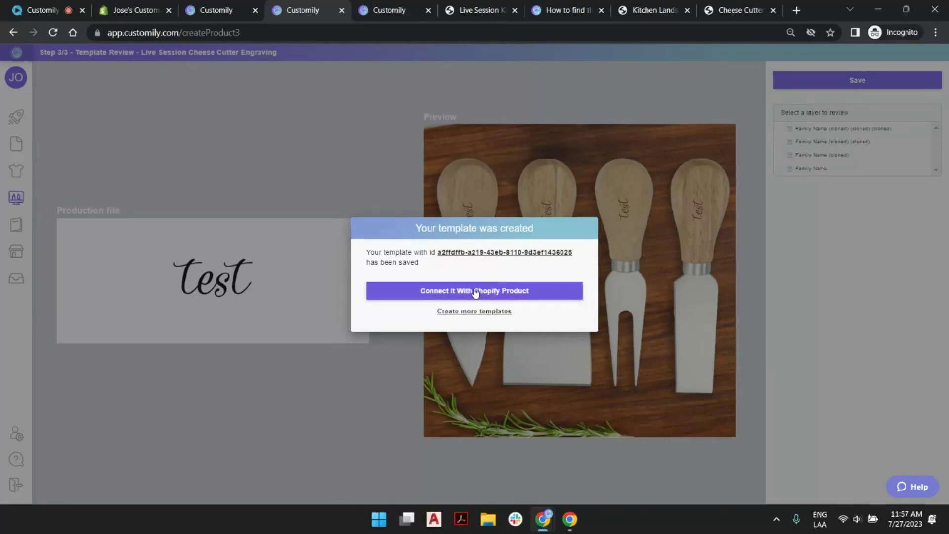
left_click(511, 291)
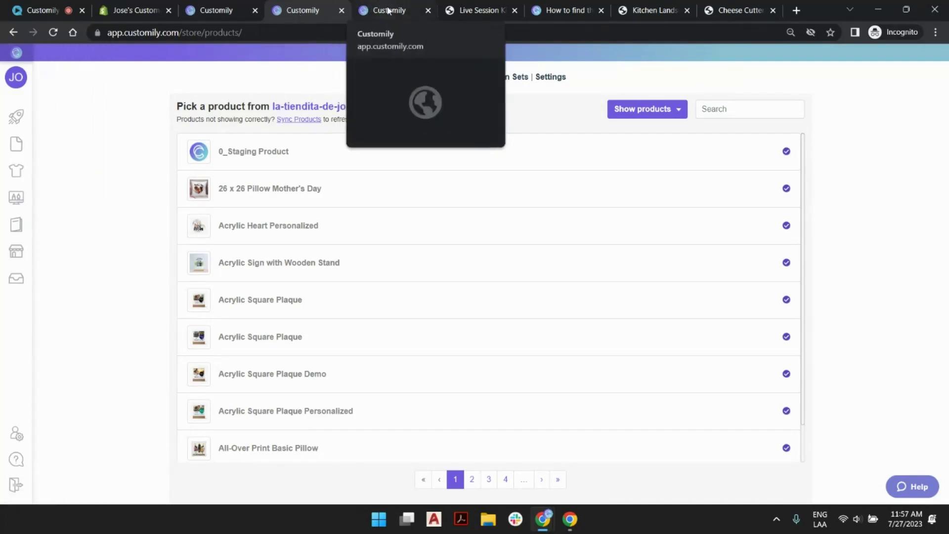
- Assign the Live Session Cheese Cutter Engraving template to the Live Session Cheese Cutter Set of 4 pieces product and create its option set
left_click(236, 10)
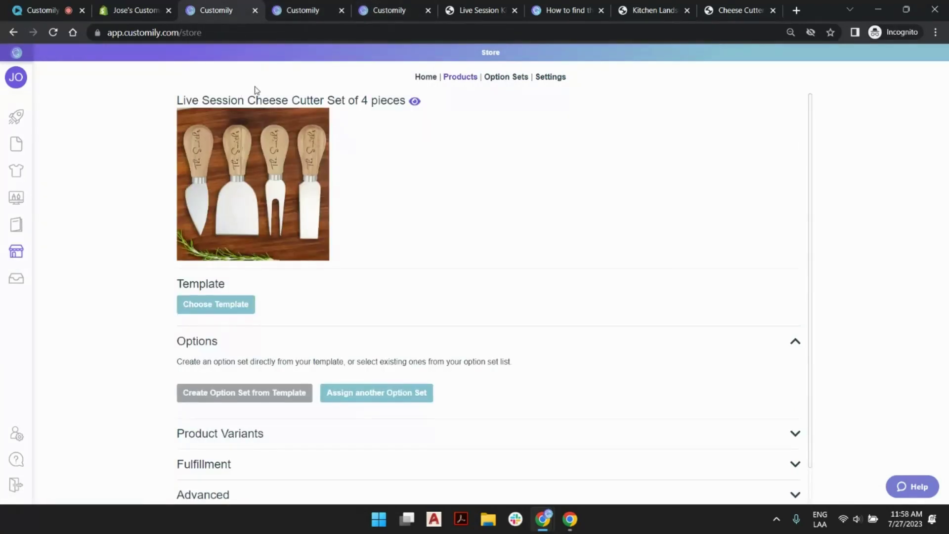
left_click_drag(232, 95, 309, 96)
left_click(328, 95)
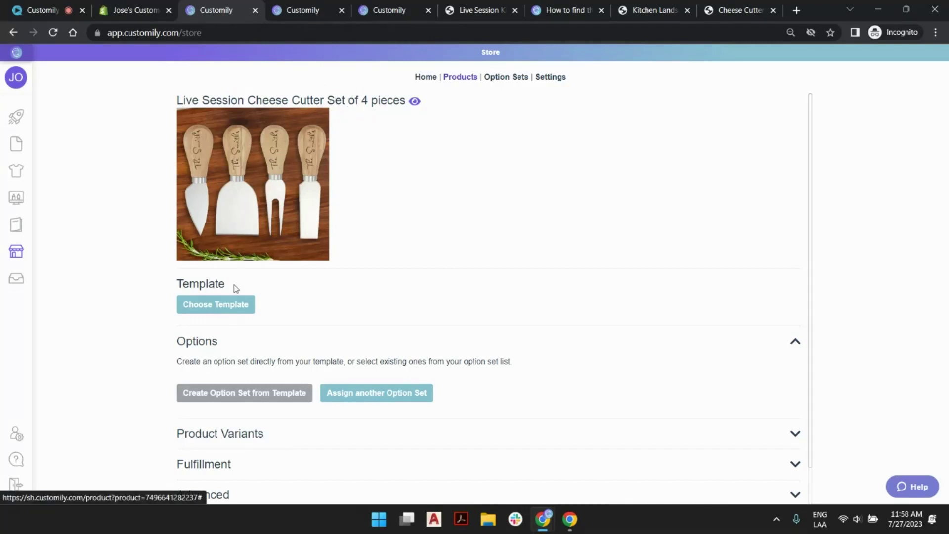
left_click(221, 307)
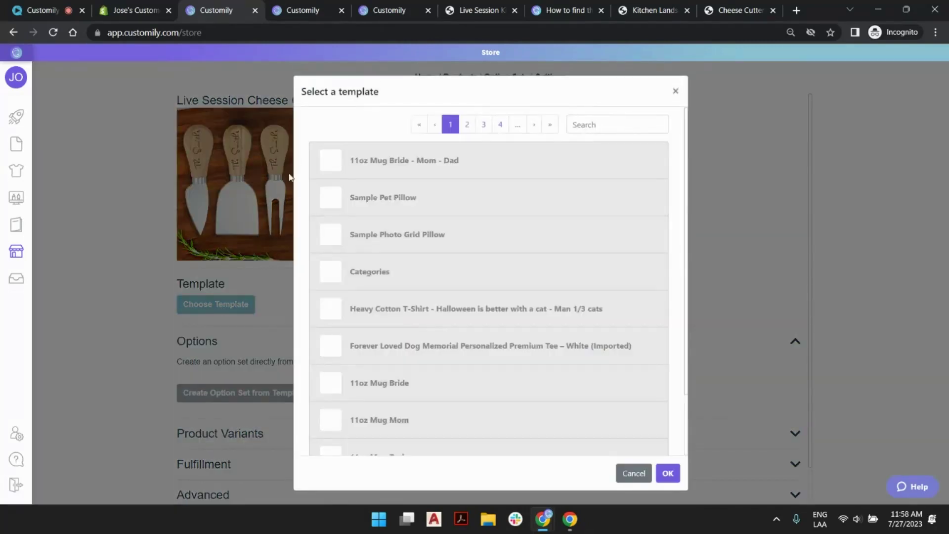
left_click(550, 126)
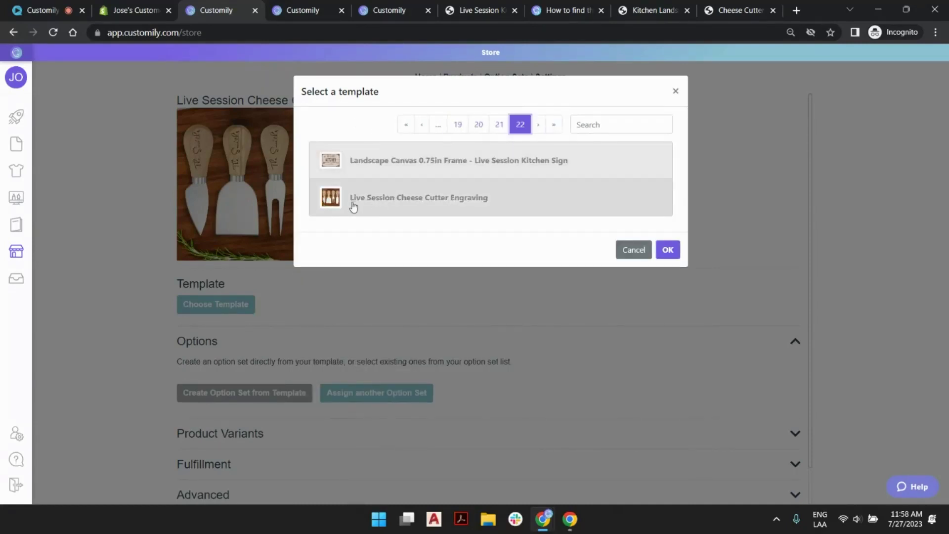
left_click(430, 202)
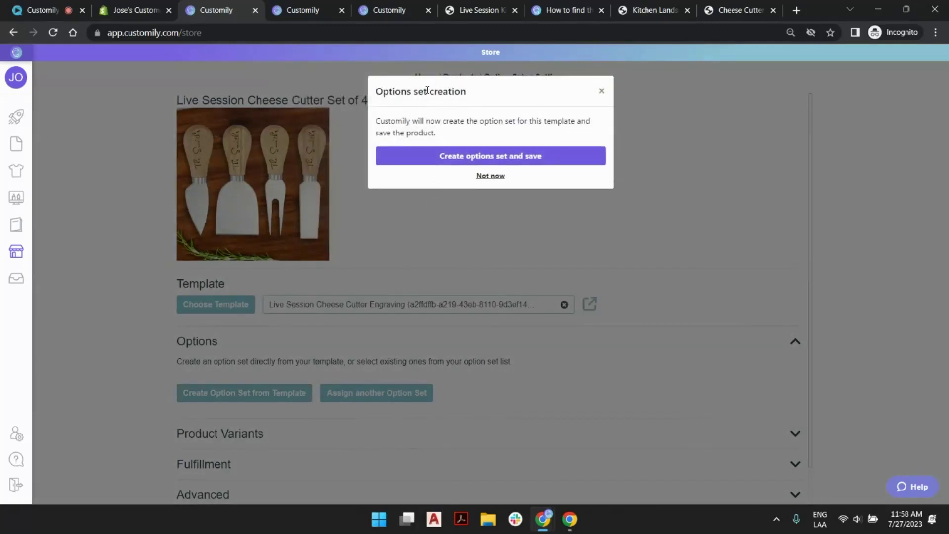
left_click(502, 156)
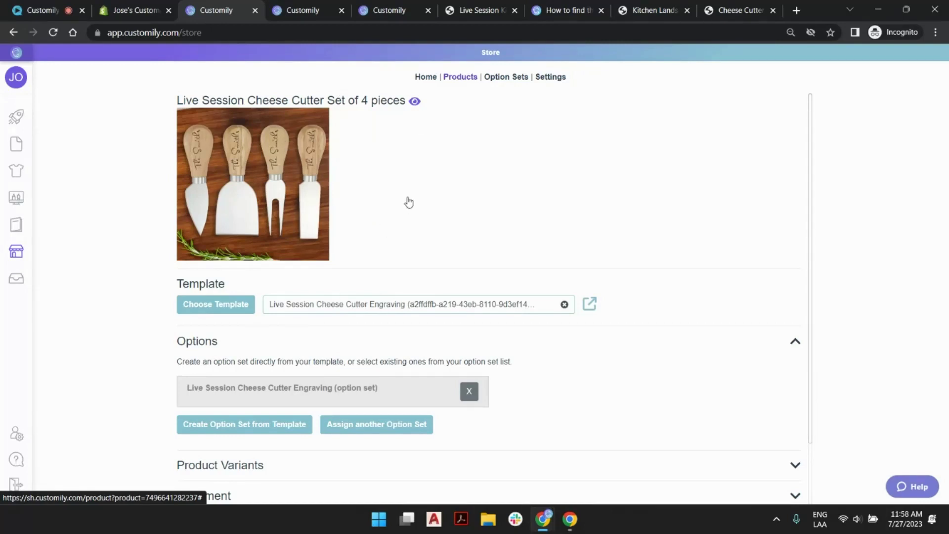
- Save the cheese cutter product and open its storefront page
scroll(456, 192, "down", 2)
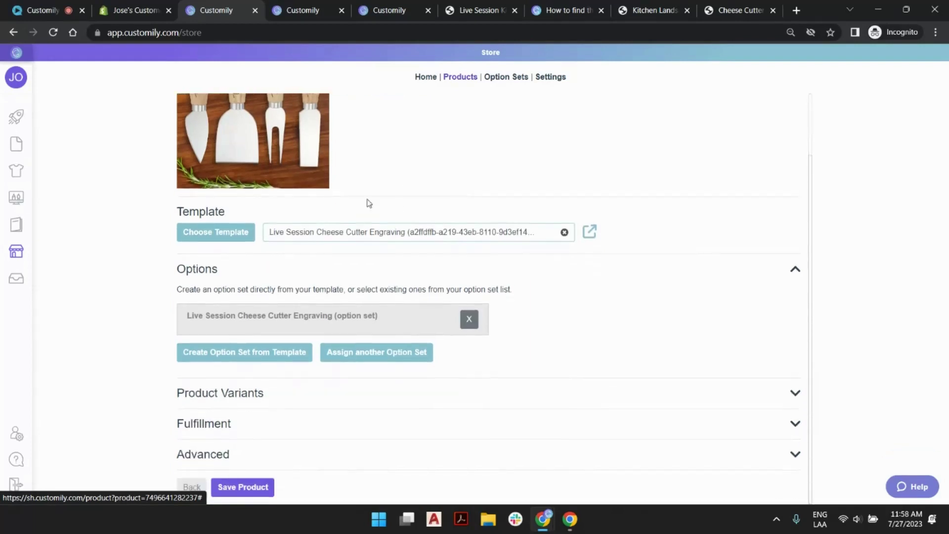
left_click(250, 487)
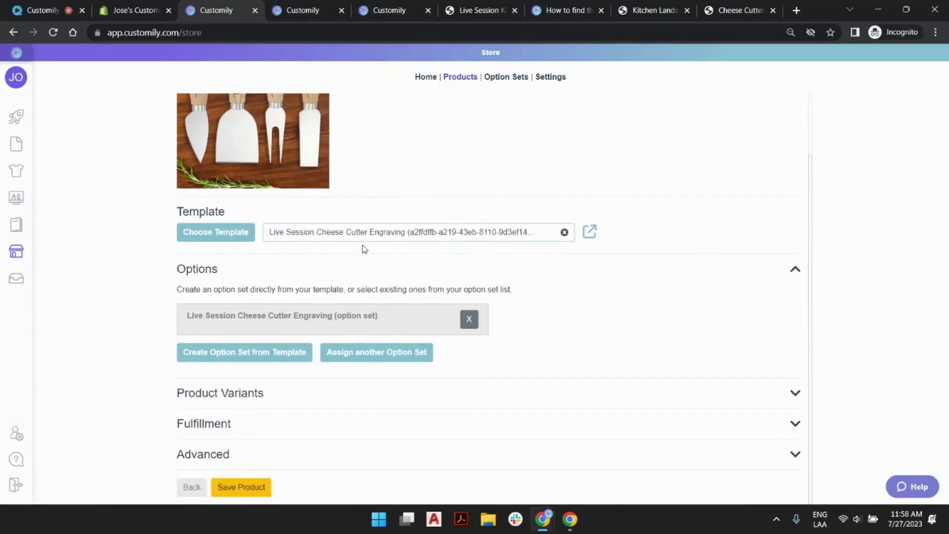
scroll(398, 201, "up", 2)
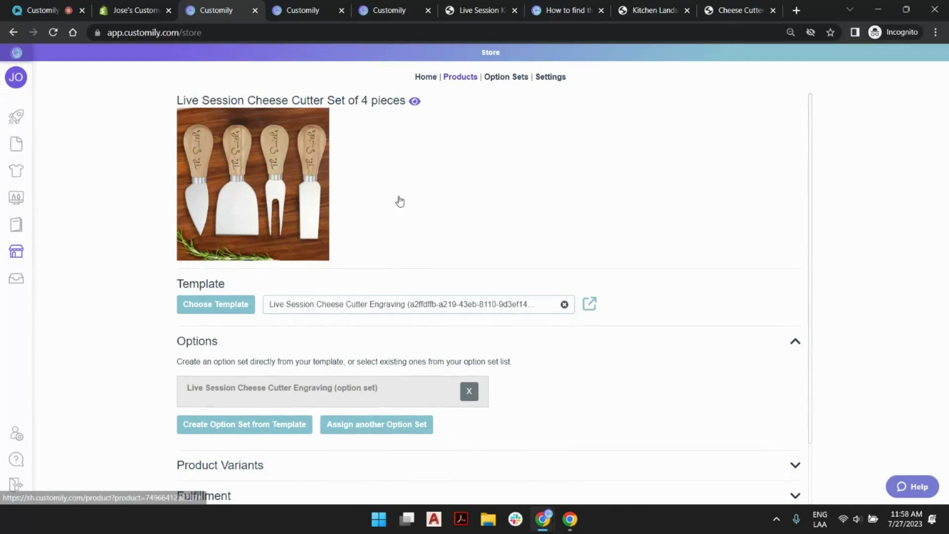
left_click(416, 101)
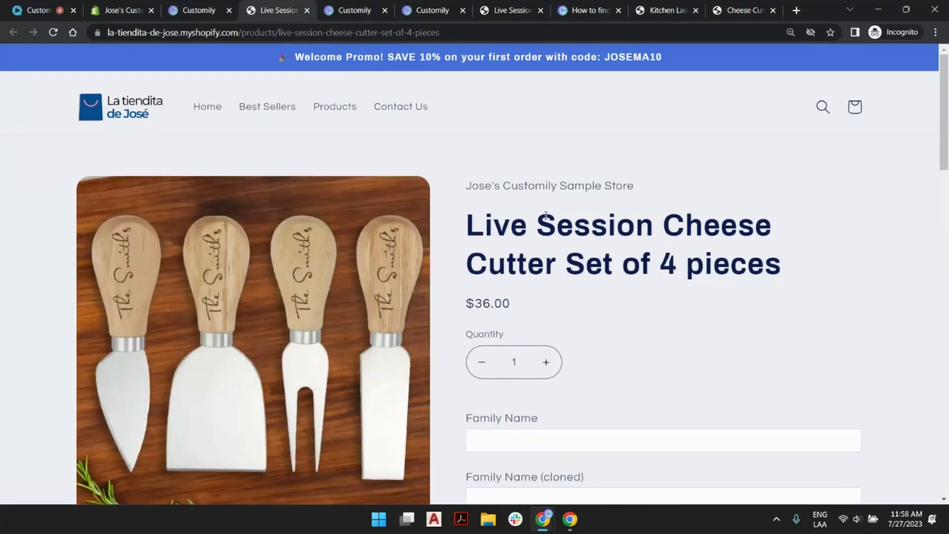
- Fill in the first Family Name field on the storefront page with a sample family name to preview it on the handles
scroll(593, 234, "down", 1)
scroll(538, 184, "down", 4)
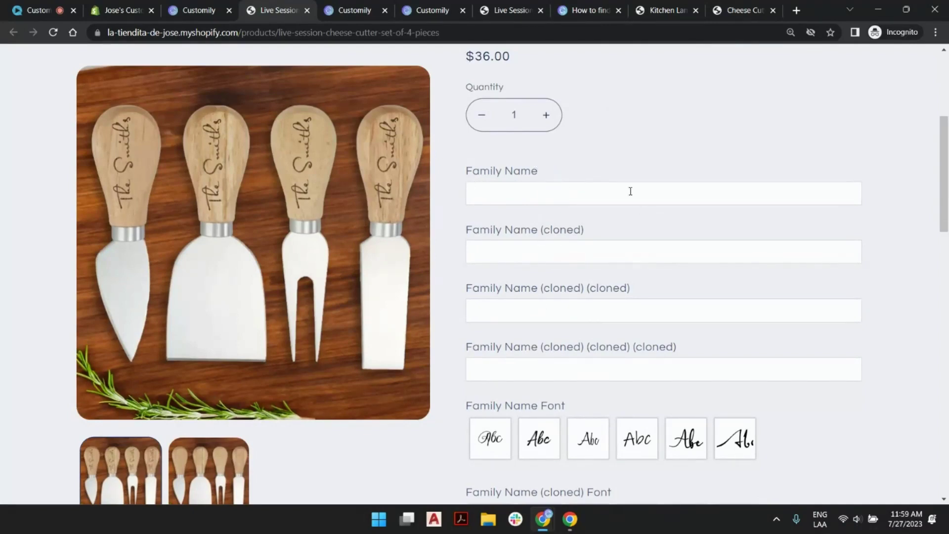
left_click(523, 191)
left_click(555, 224)
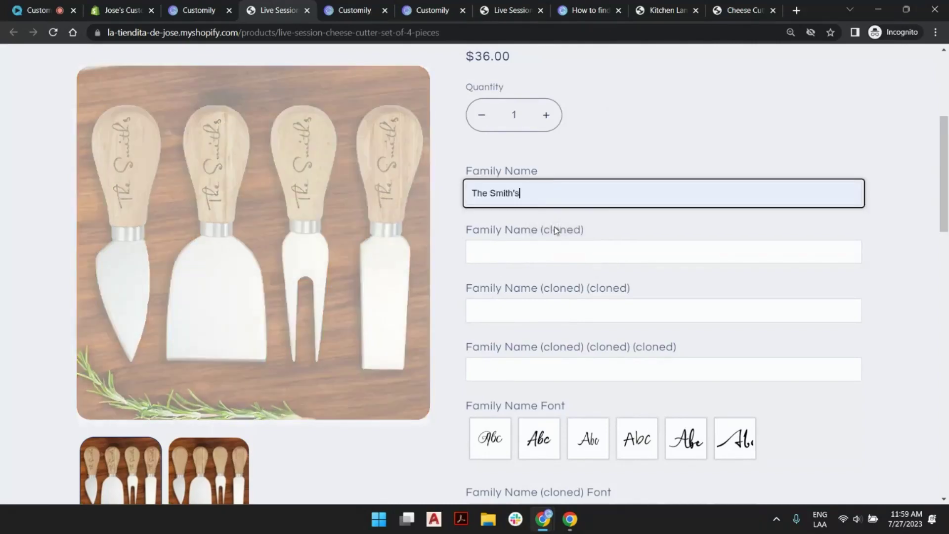
scroll(569, 188, "down", 1)
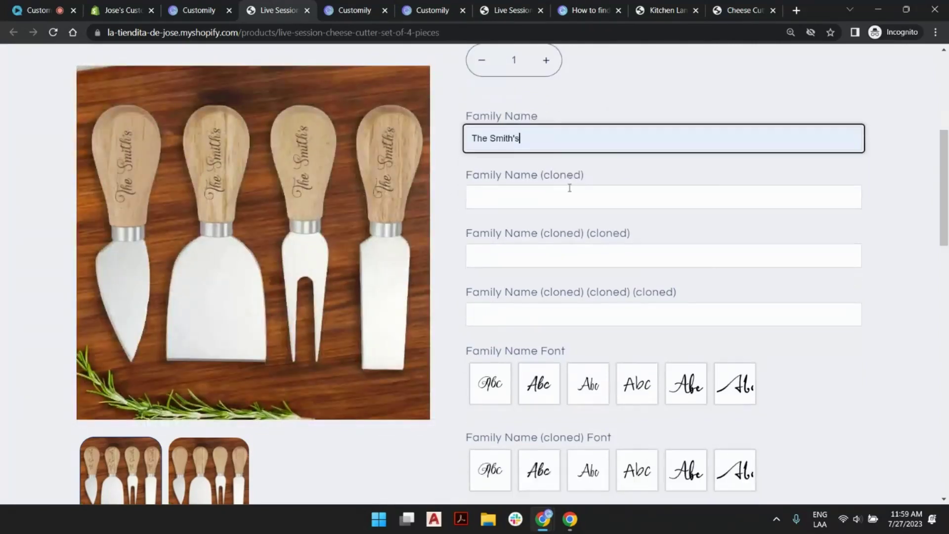
scroll(570, 188, "down", 1)
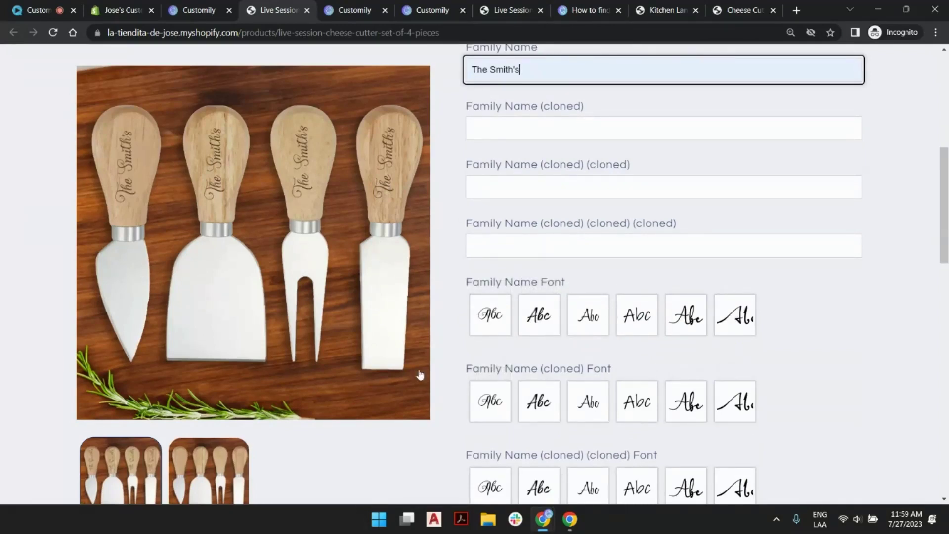
- Try the Family Name fonts from the second swatch onward, ending with My font 6, and review the personalization fields
left_click(542, 323)
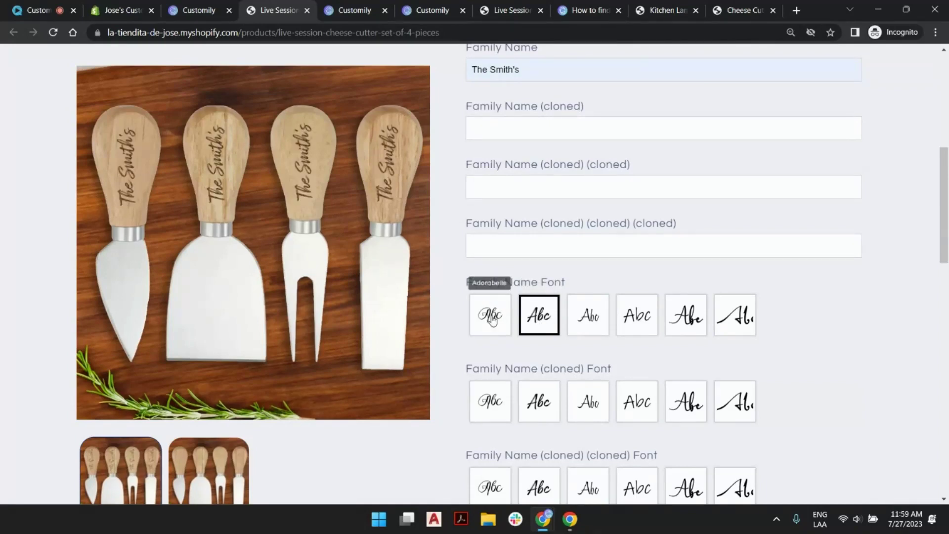
left_click(589, 320)
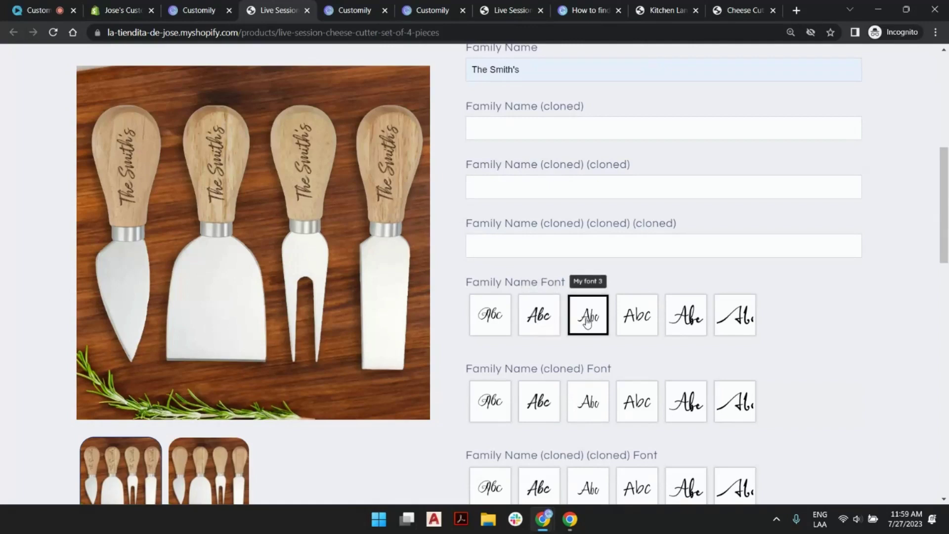
left_click(641, 323)
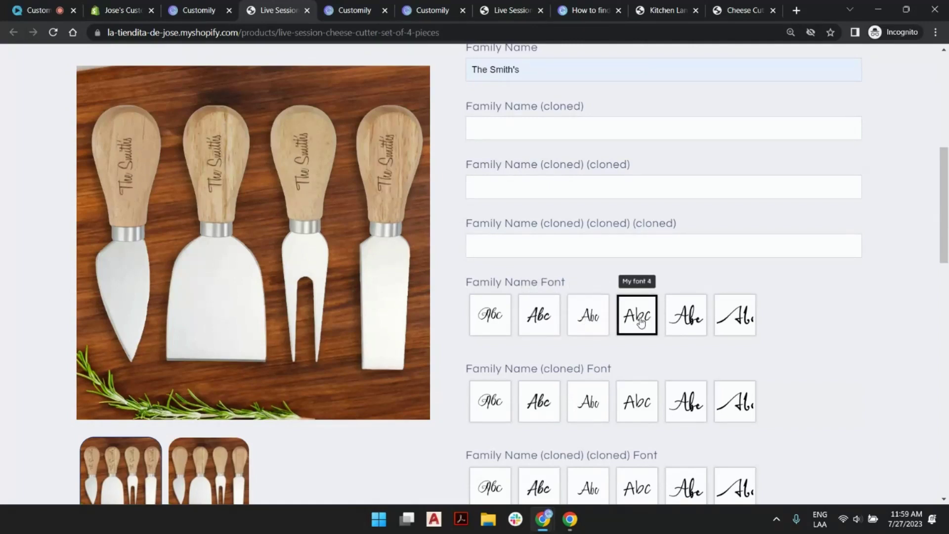
left_click(684, 316)
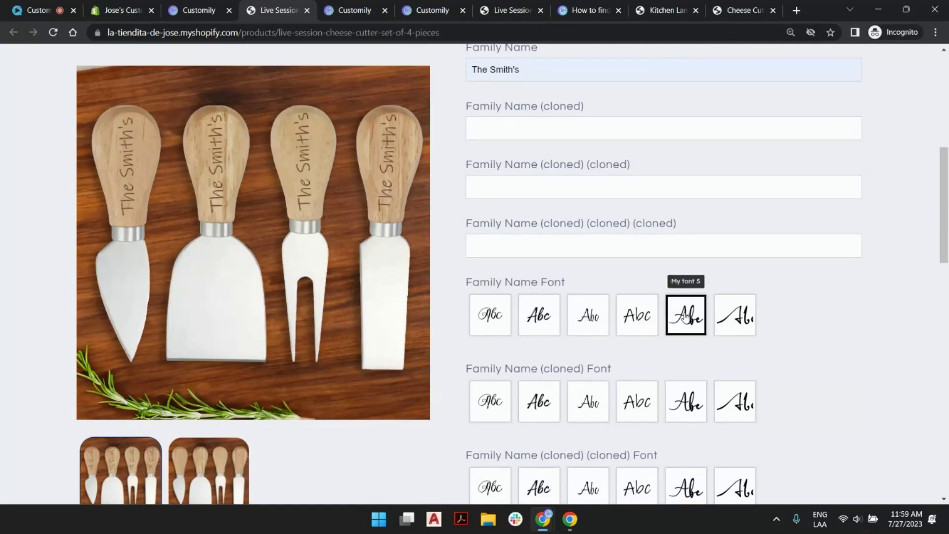
left_click(731, 319)
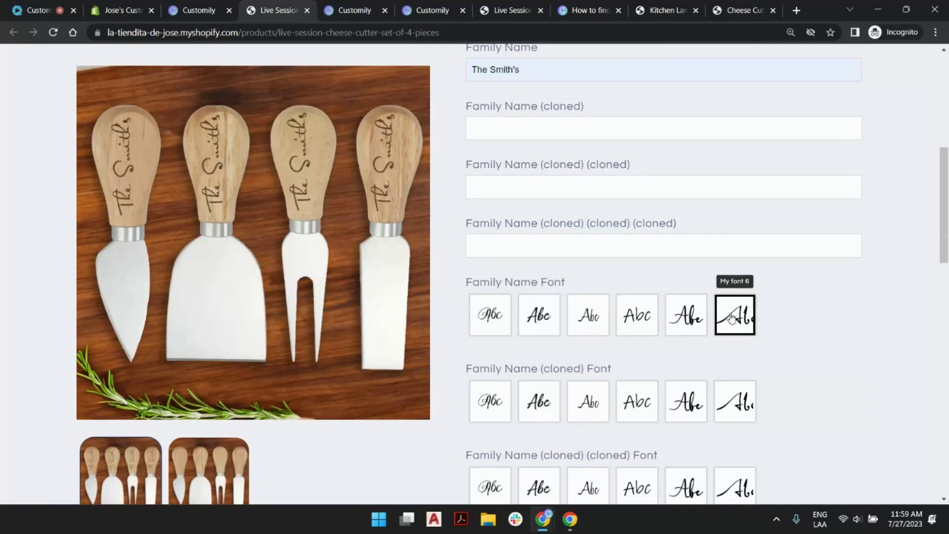
scroll(496, 216, "up", 4)
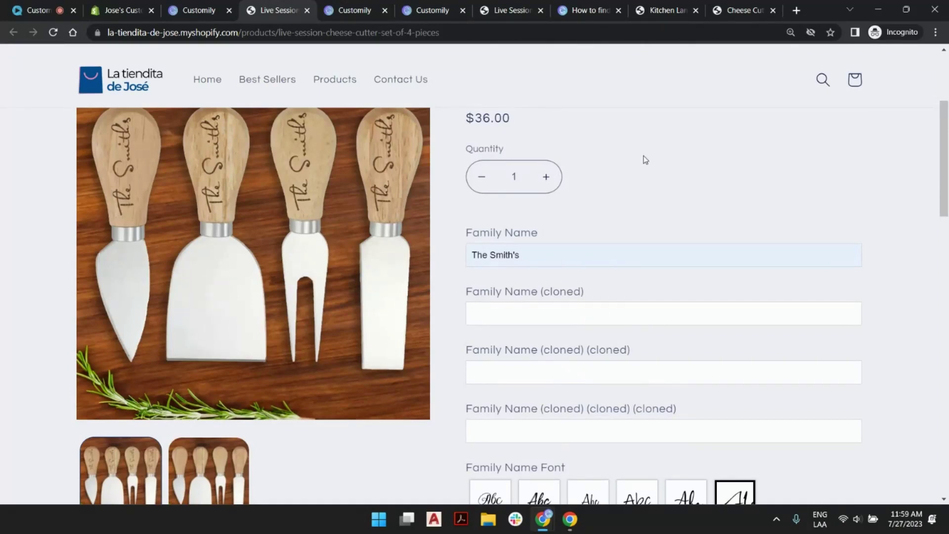
scroll(587, 212, "down", 3)
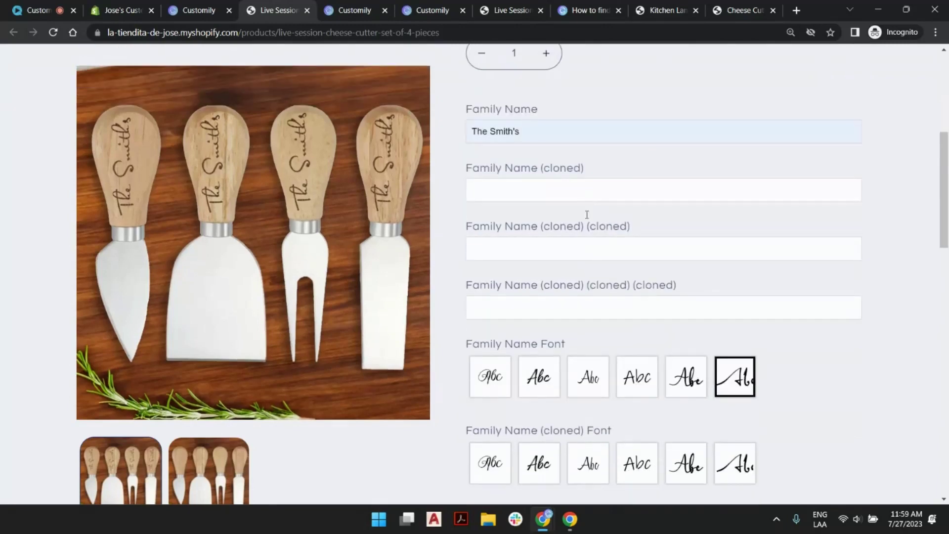
scroll(584, 197, "up", 4)
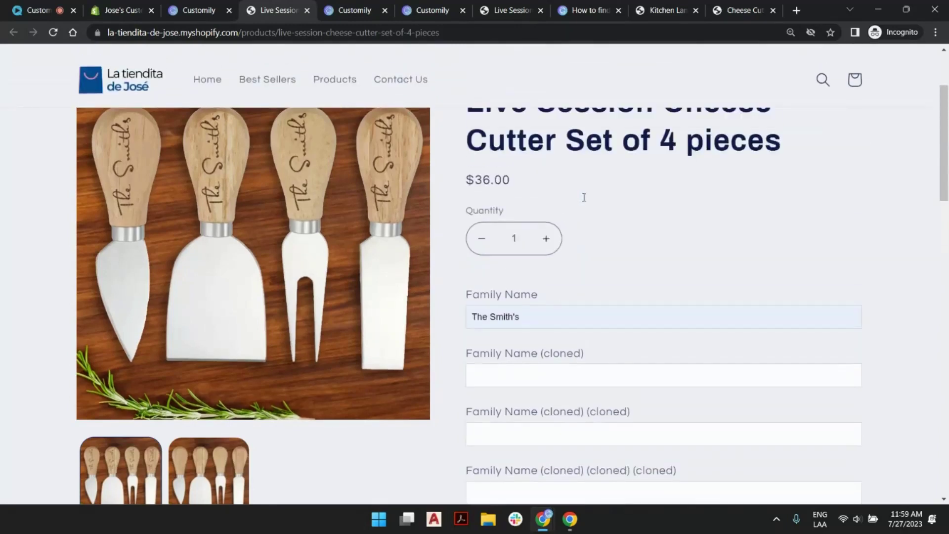
- Open the product's Live Session Cheese Cutter Engraving option set in Customily and delete the three cloned Family Name text inputs
left_click(205, 9)
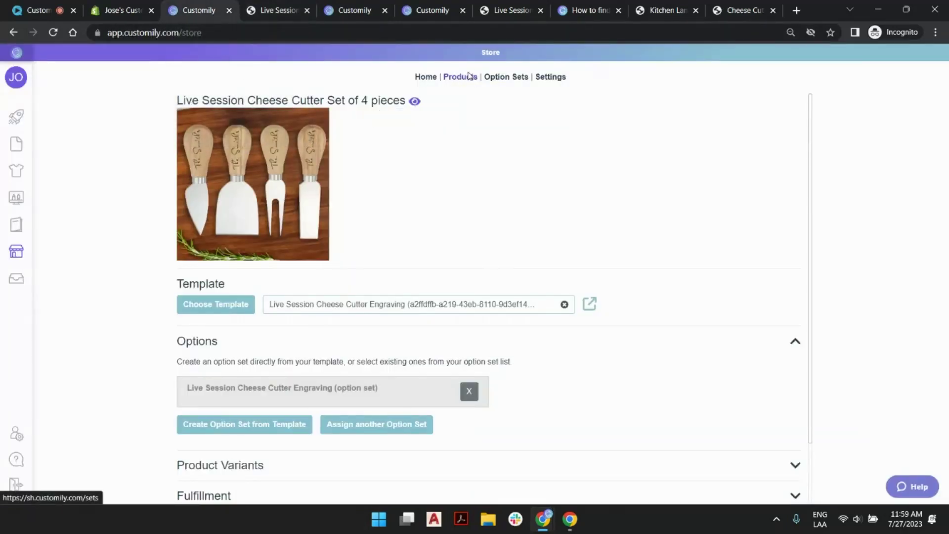
scroll(383, 226, "down", 2)
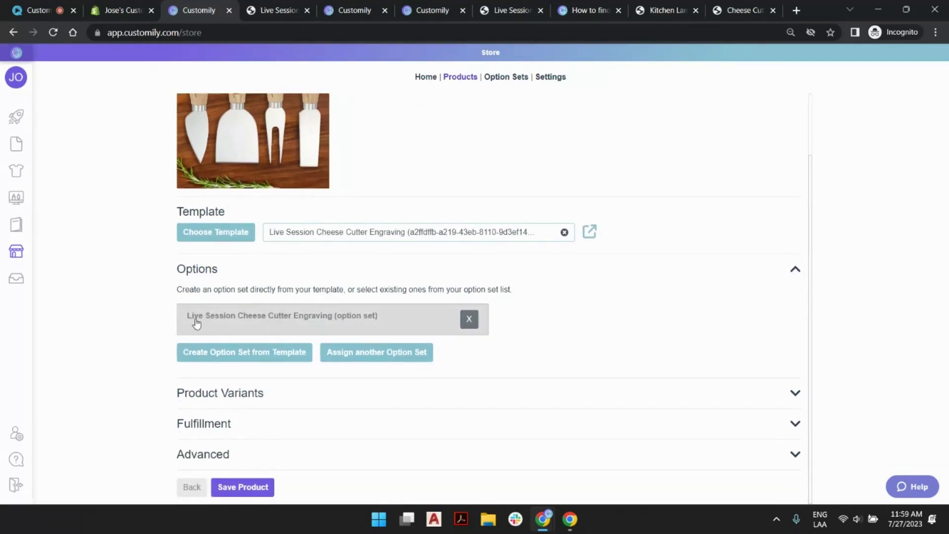
left_click(257, 319)
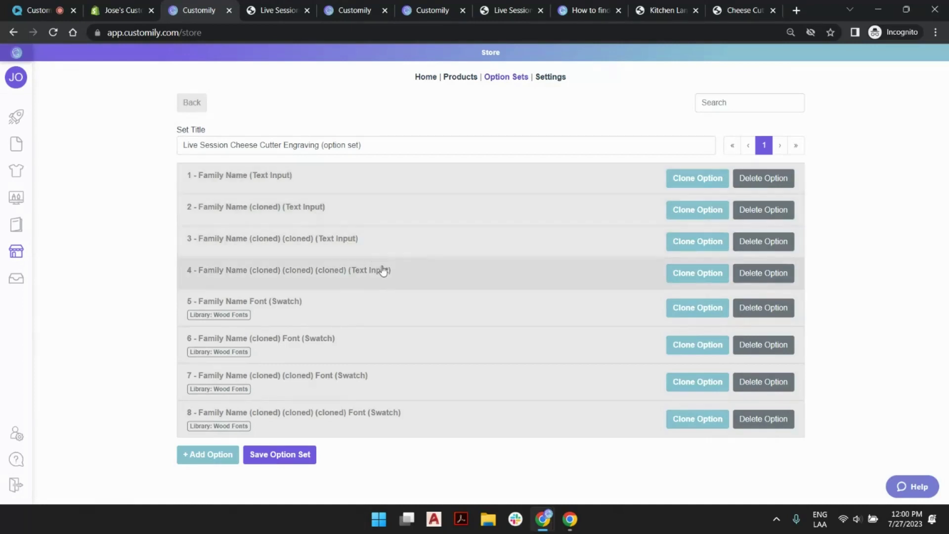
left_click(771, 212)
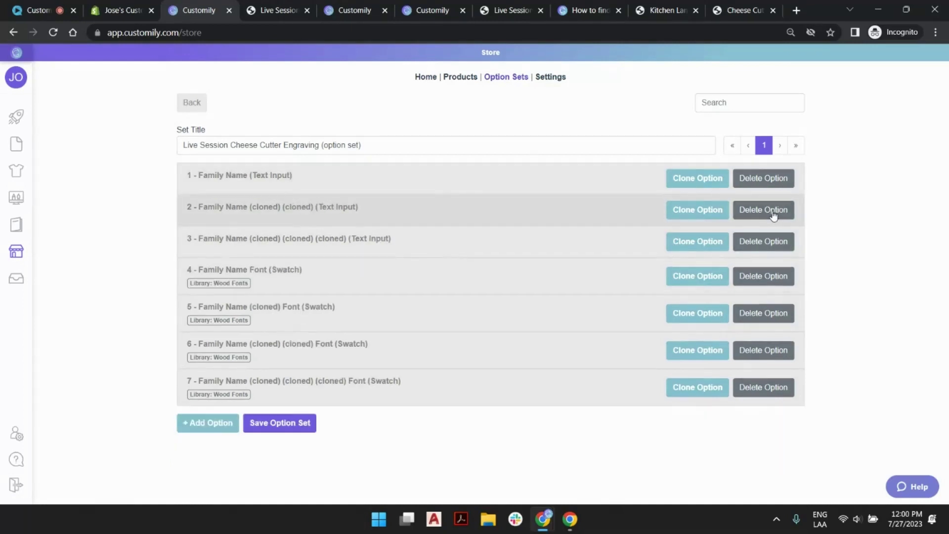
left_click(772, 214)
left_click(772, 212)
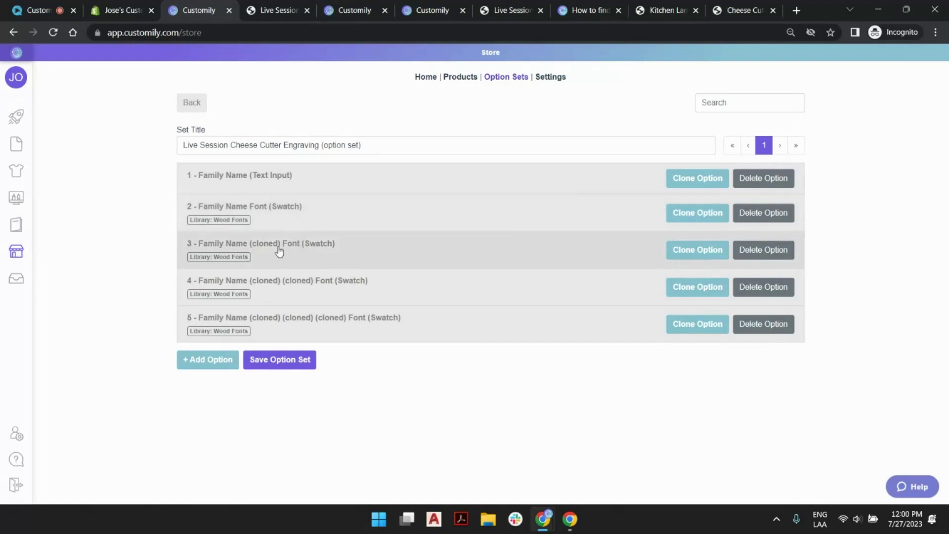
- Delete the three cloned Family Name Font swatches from the option set and save the option set
left_click(776, 250)
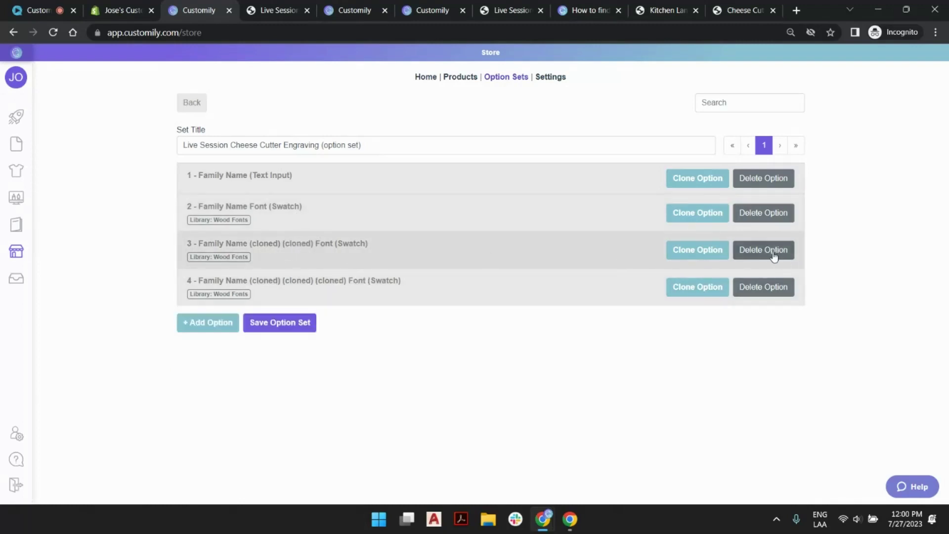
left_click(775, 252)
left_click(775, 253)
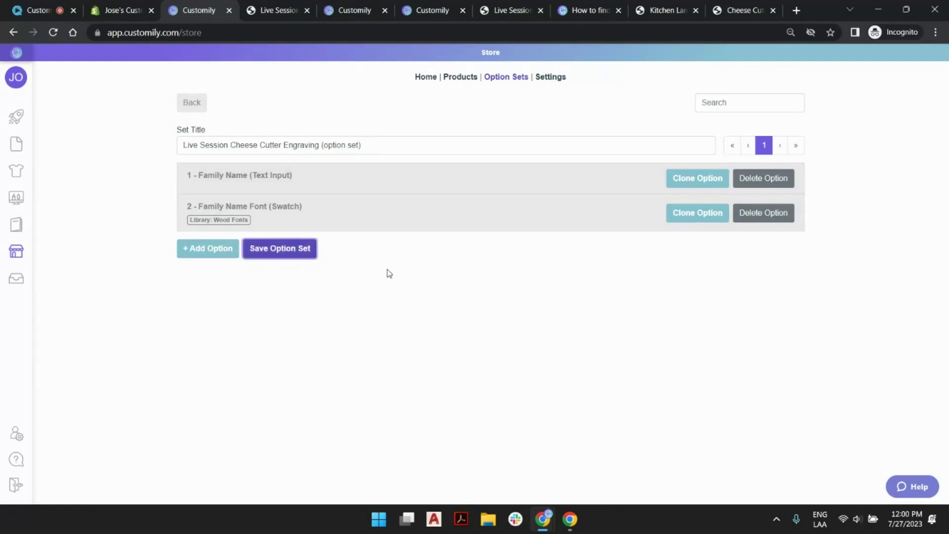
- Reload the cheese cutter's storefront page and fill in the Family Name field with a sample customer name
left_click(277, 11)
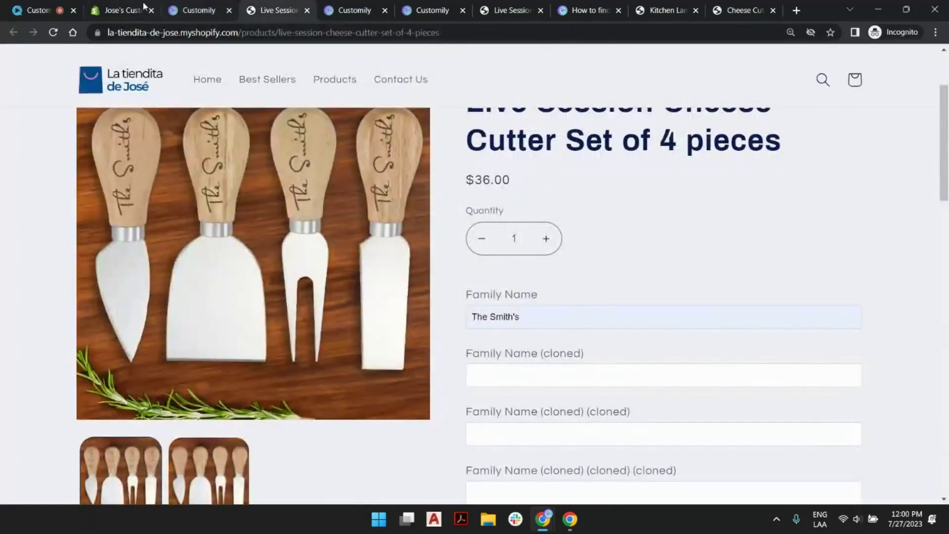
left_click(53, 33)
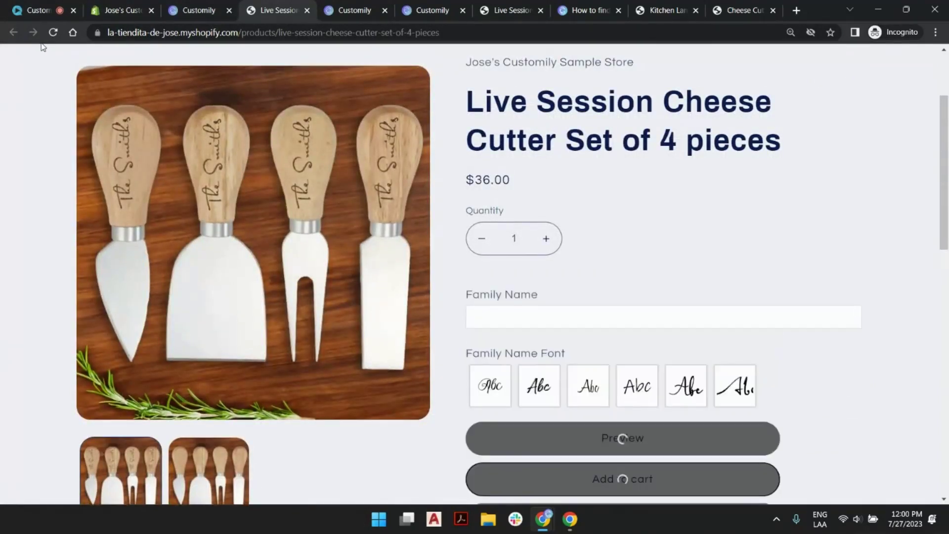
left_click(591, 321)
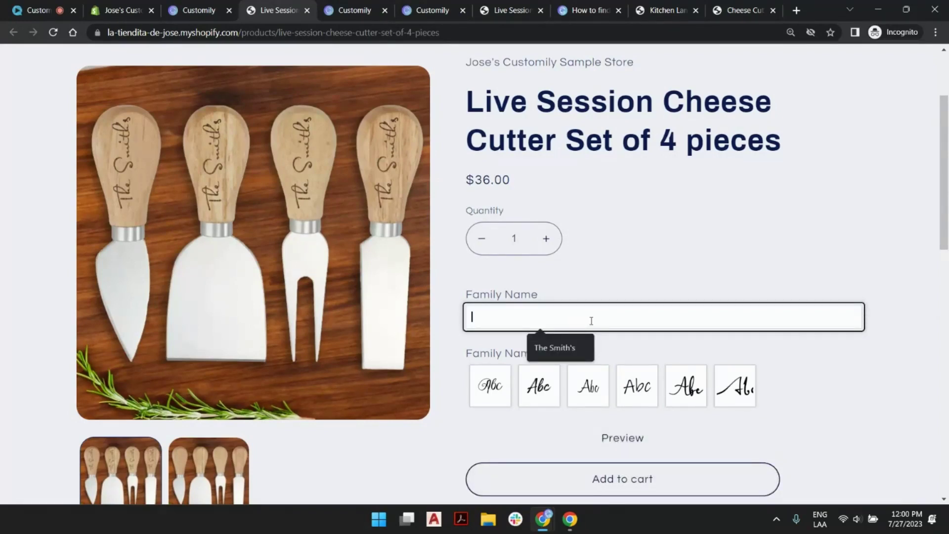
type("Matth")
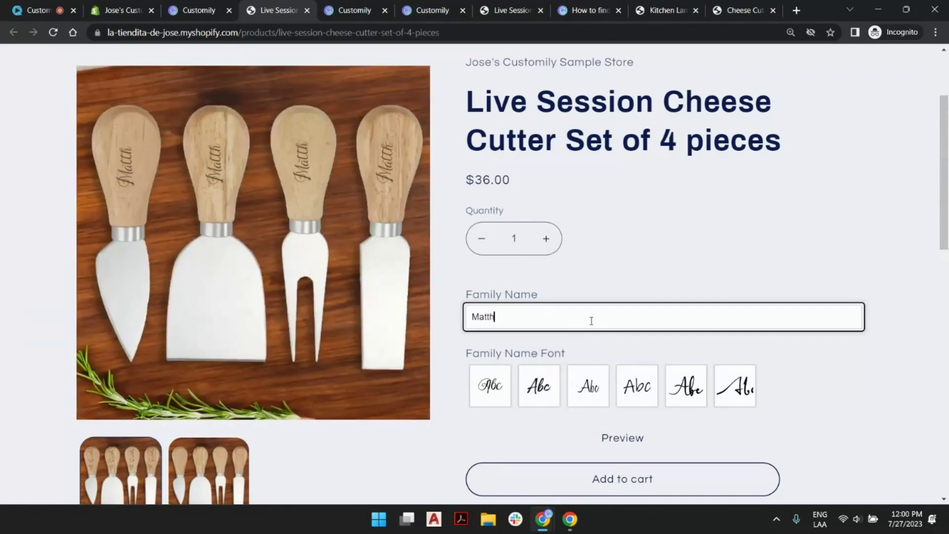
type("ew")
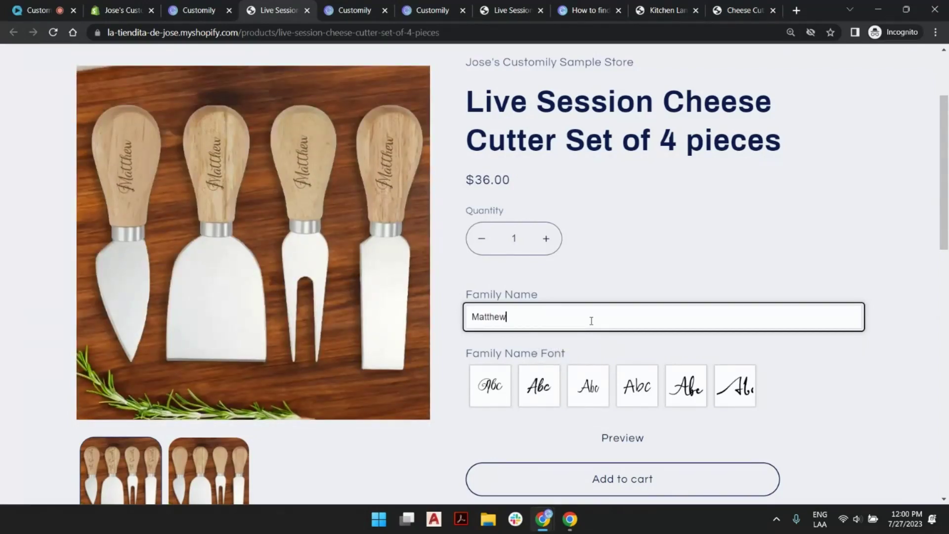
type(" C.")
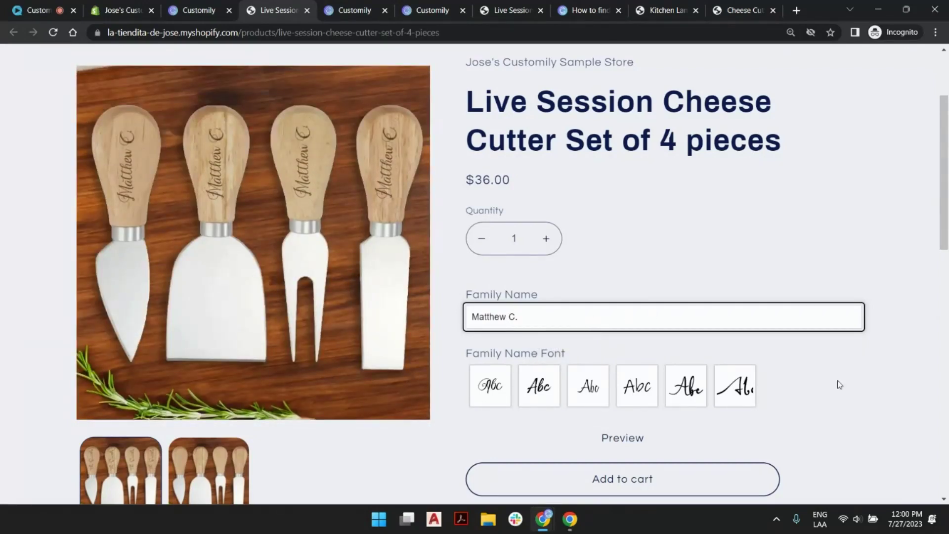
- Try every Family Name Font swatch on the handles, going from the sixth font back to the first, Adorabelle
left_click(740, 390)
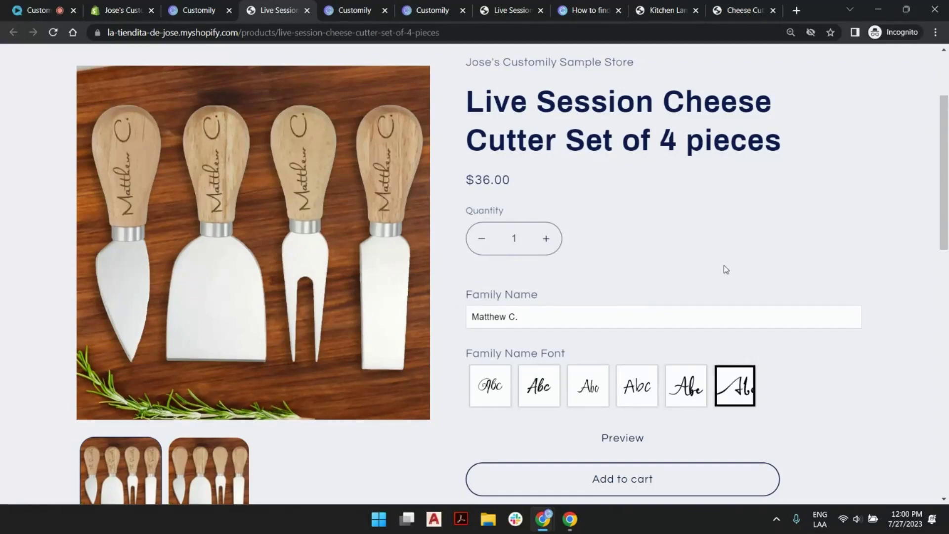
left_click(704, 388)
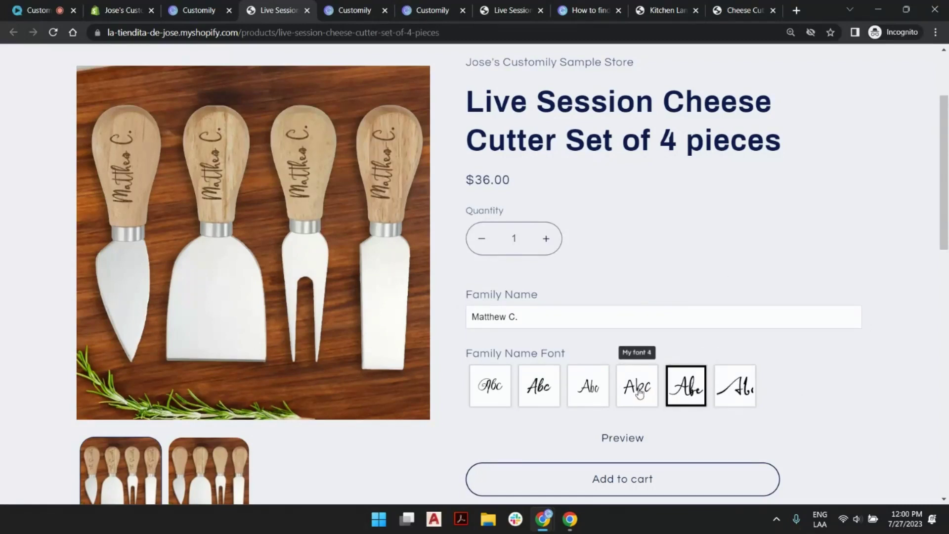
left_click(639, 392)
left_click(588, 390)
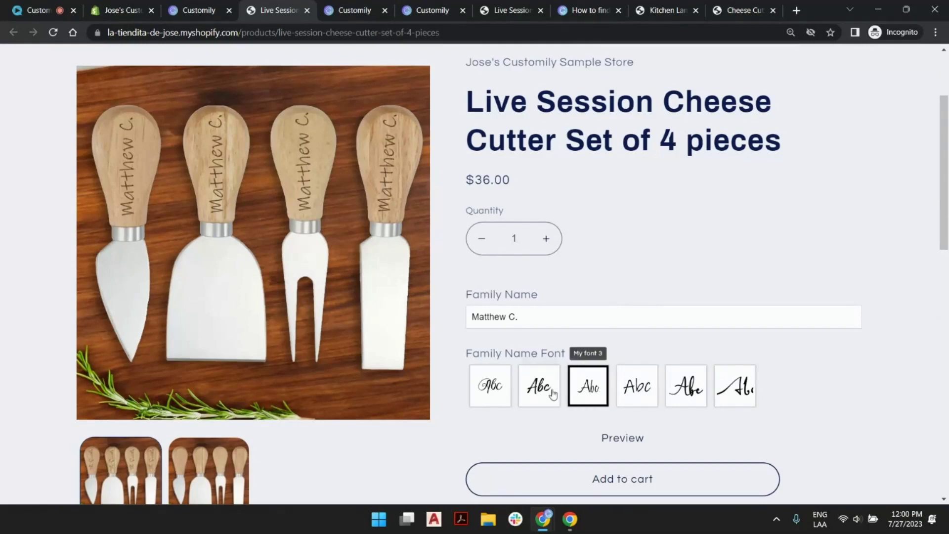
left_click(553, 393)
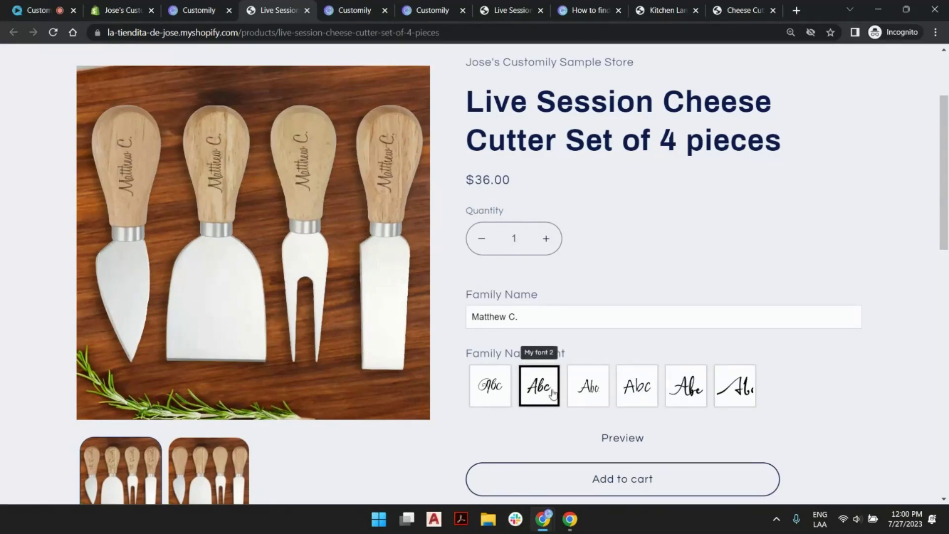
left_click(491, 393)
- Open the enlarged preview of the personalized cheese cutters, check the image's save and copy options, and close the preview
scroll(746, 257, "down", 3)
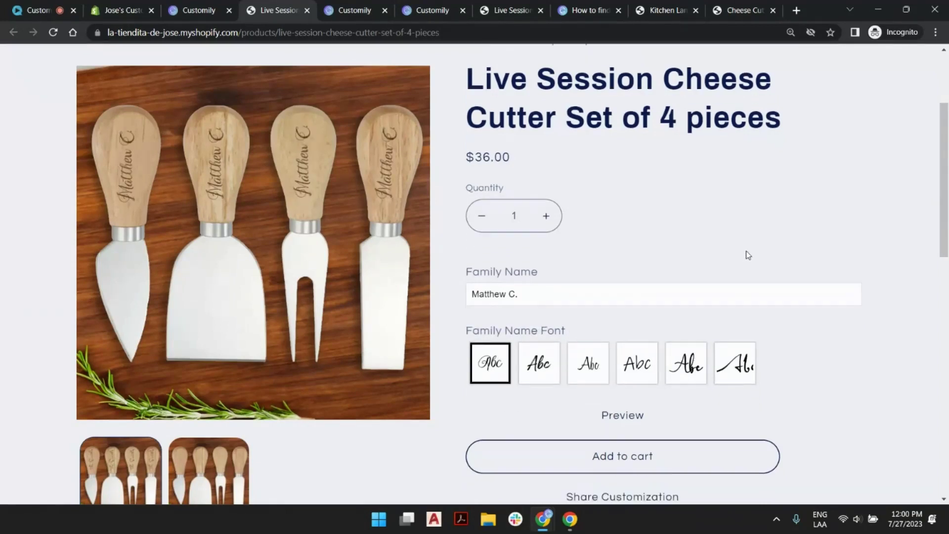
scroll(678, 262, "up", 1)
scroll(678, 262, "up", 1)
left_click(633, 374)
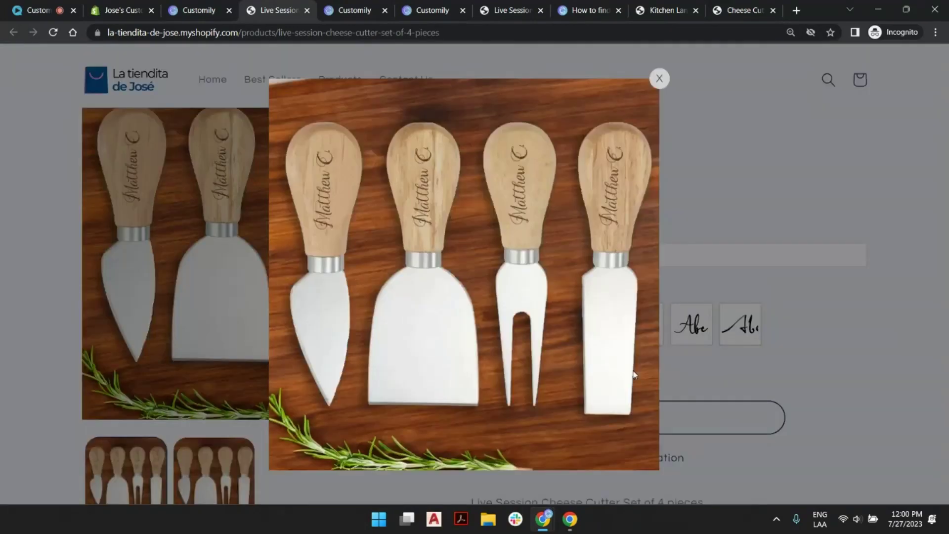
right_click(430, 181)
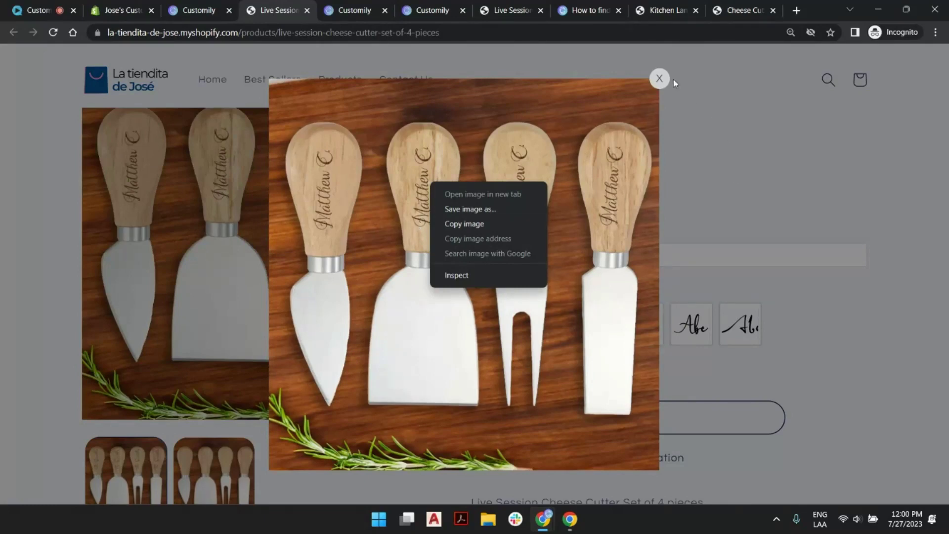
left_click(659, 78)
- Review the personalized product page and set the Family Name Font to the second swatch, My font 2
scroll(385, 191, "up", 3)
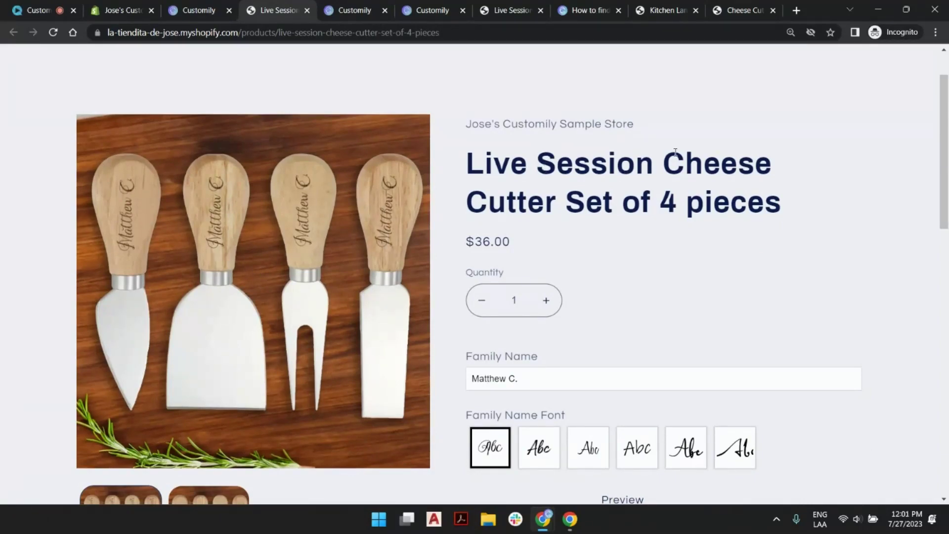
scroll(734, 175, "down", 2)
scroll(734, 174, "down", 5)
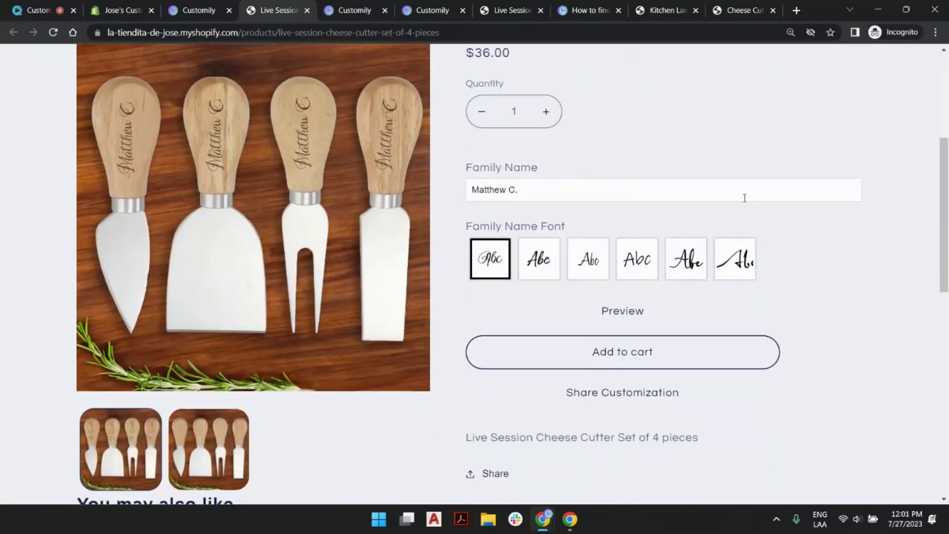
scroll(701, 239, "up", 8)
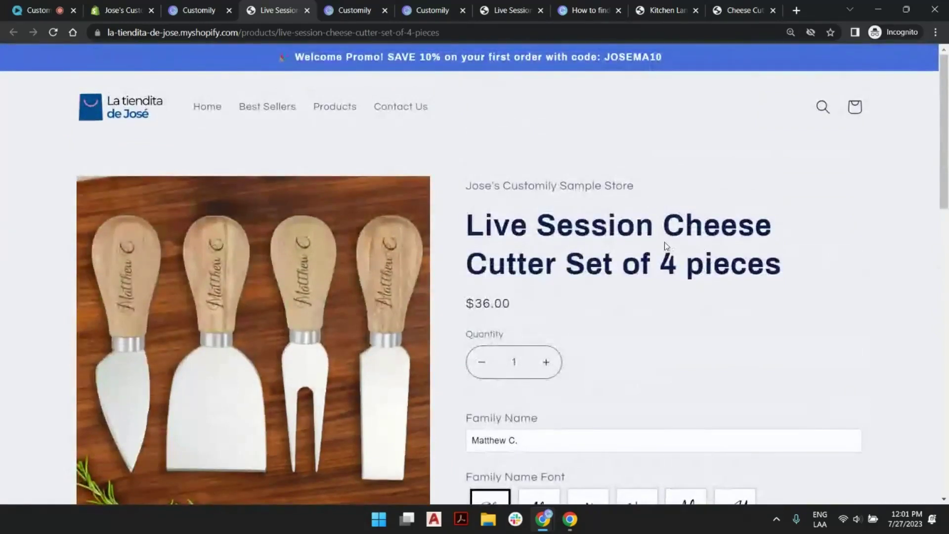
scroll(666, 246, "down", 4)
scroll(335, 248, "down", 1)
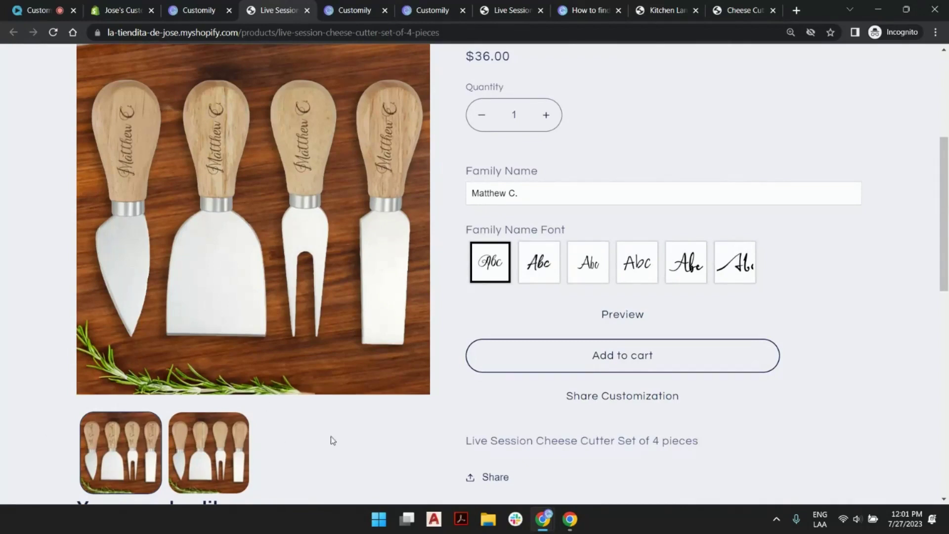
left_click(555, 188)
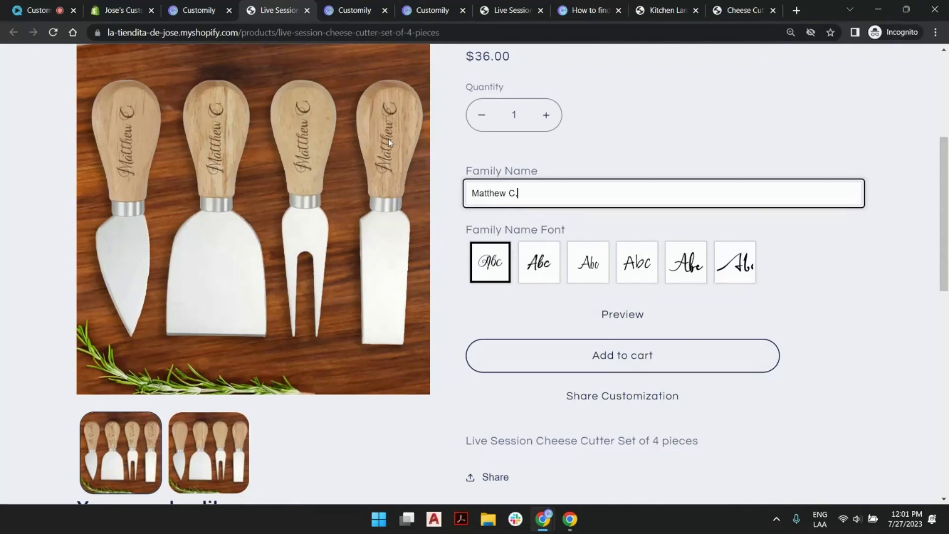
left_click(543, 261)
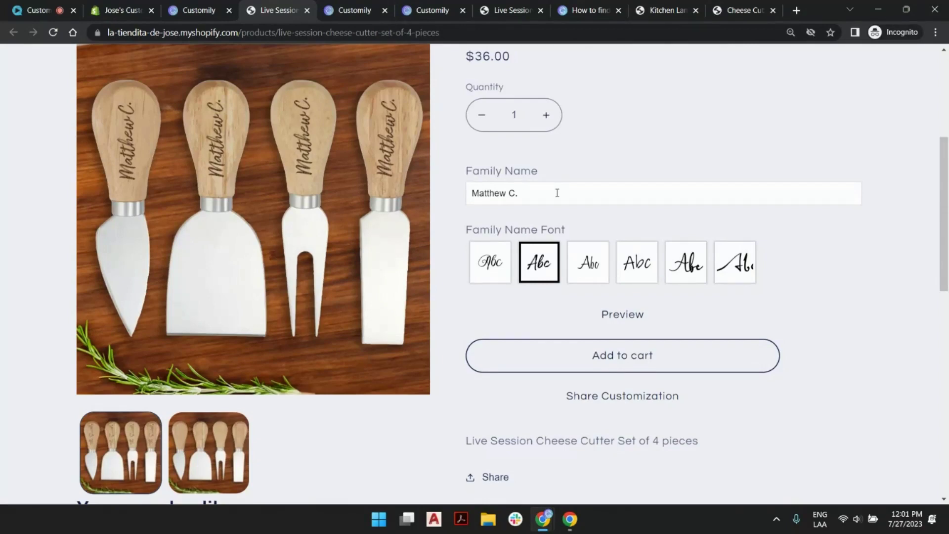
scroll(557, 192, "up", 4)
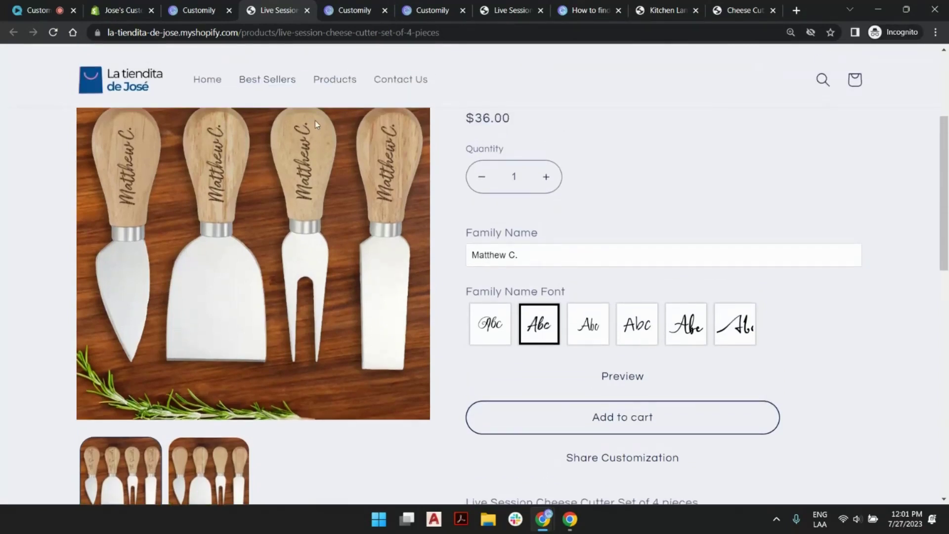
scroll(365, 215, "down", 3)
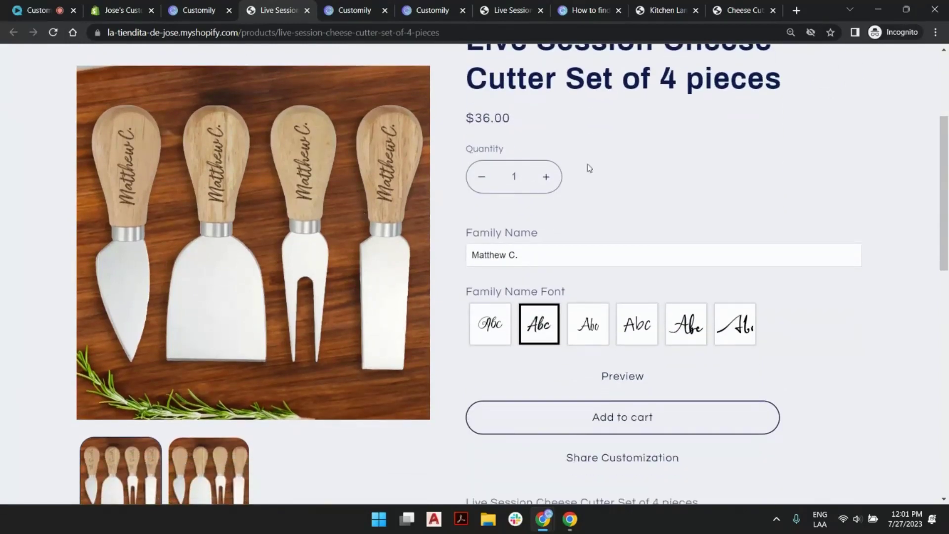
scroll(610, 212, "up", 4)
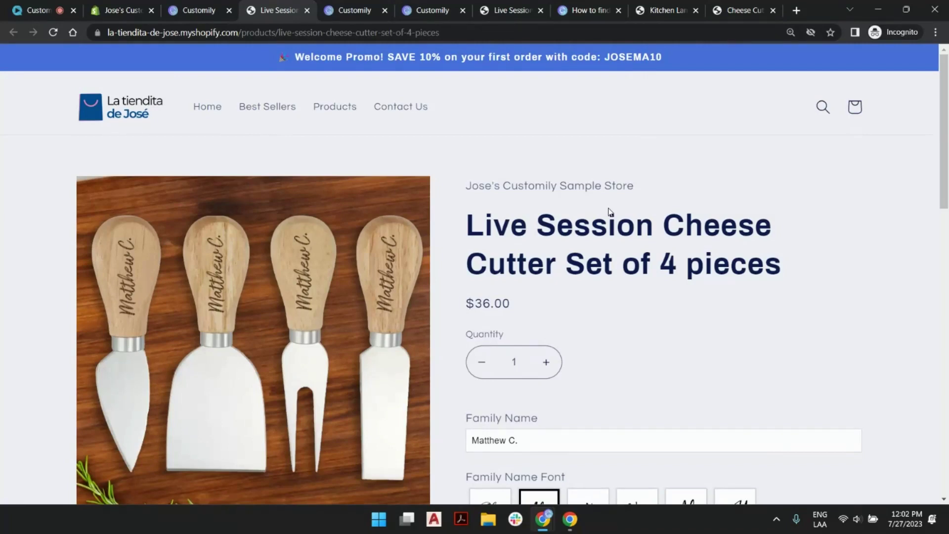
scroll(398, 331, "down", 4)
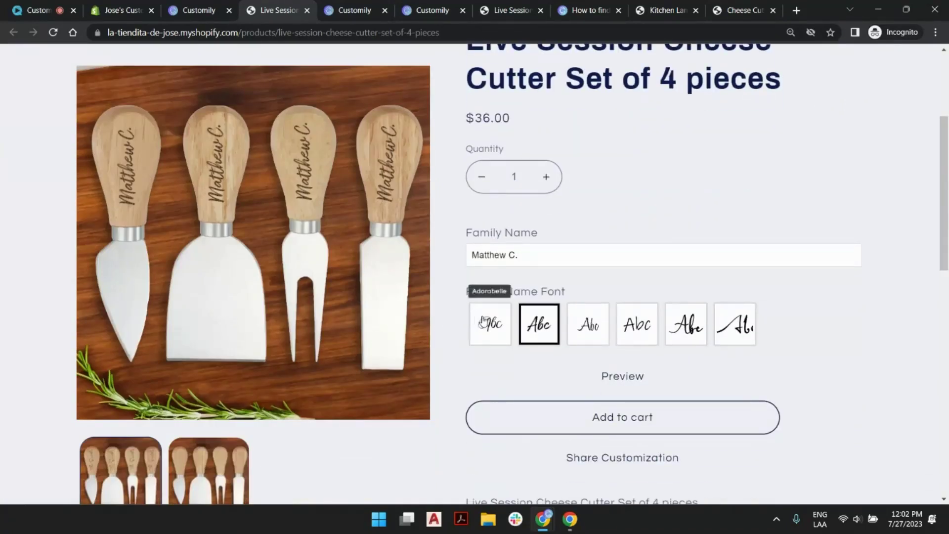